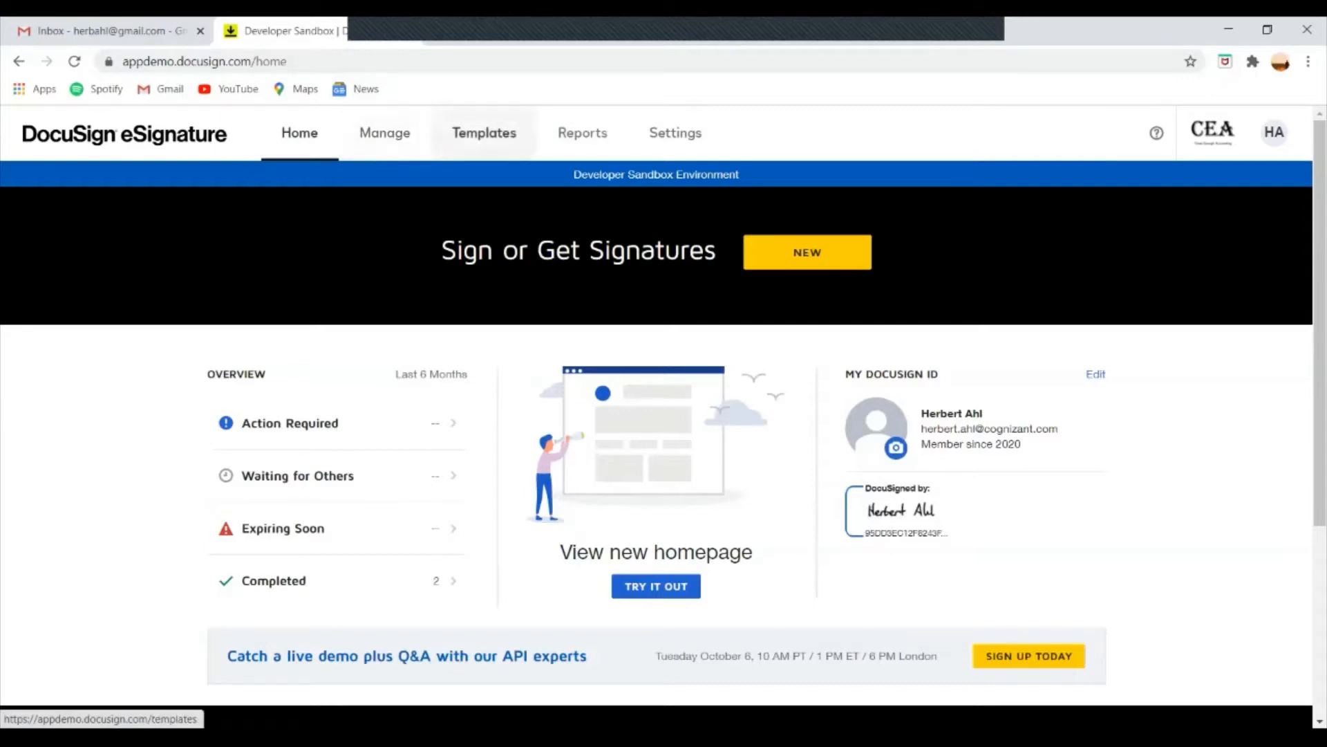
# Open the Capstone Project template from My Templates for editing
pyautogui.click(484, 132)
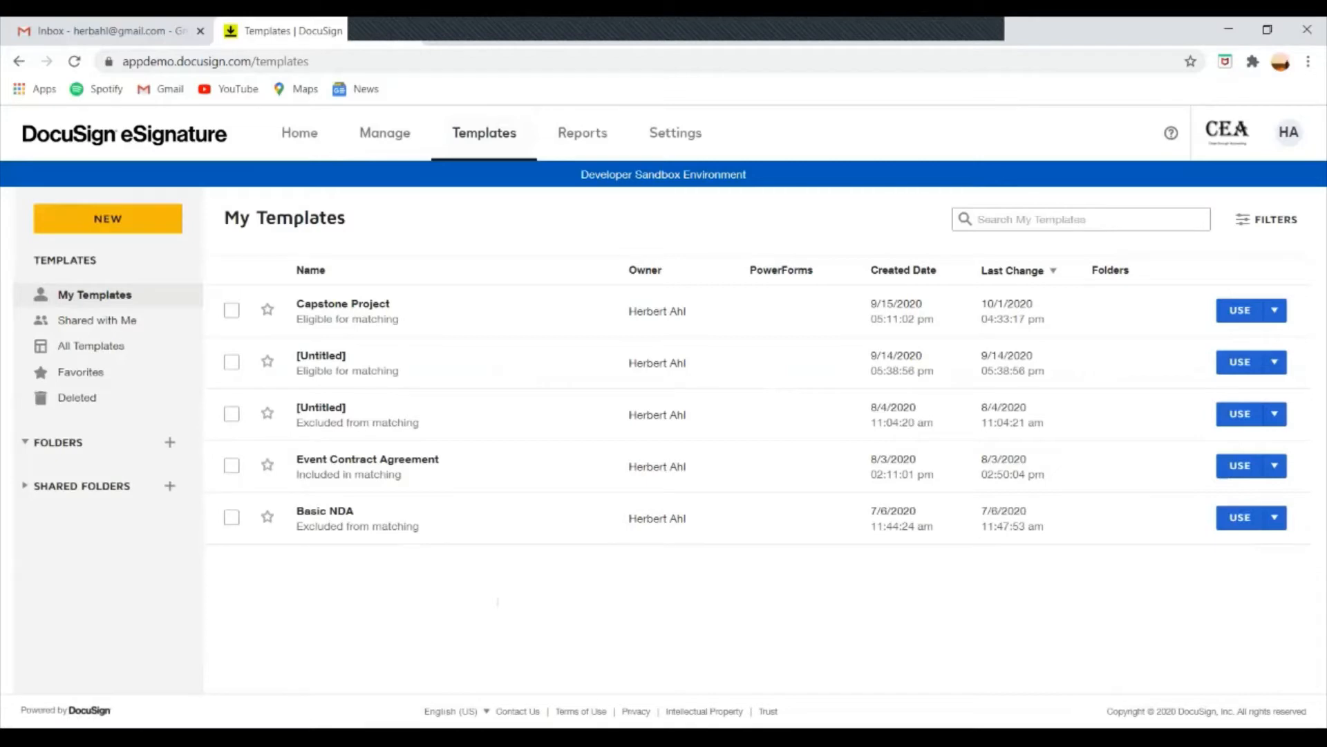
pyautogui.click(107, 218)
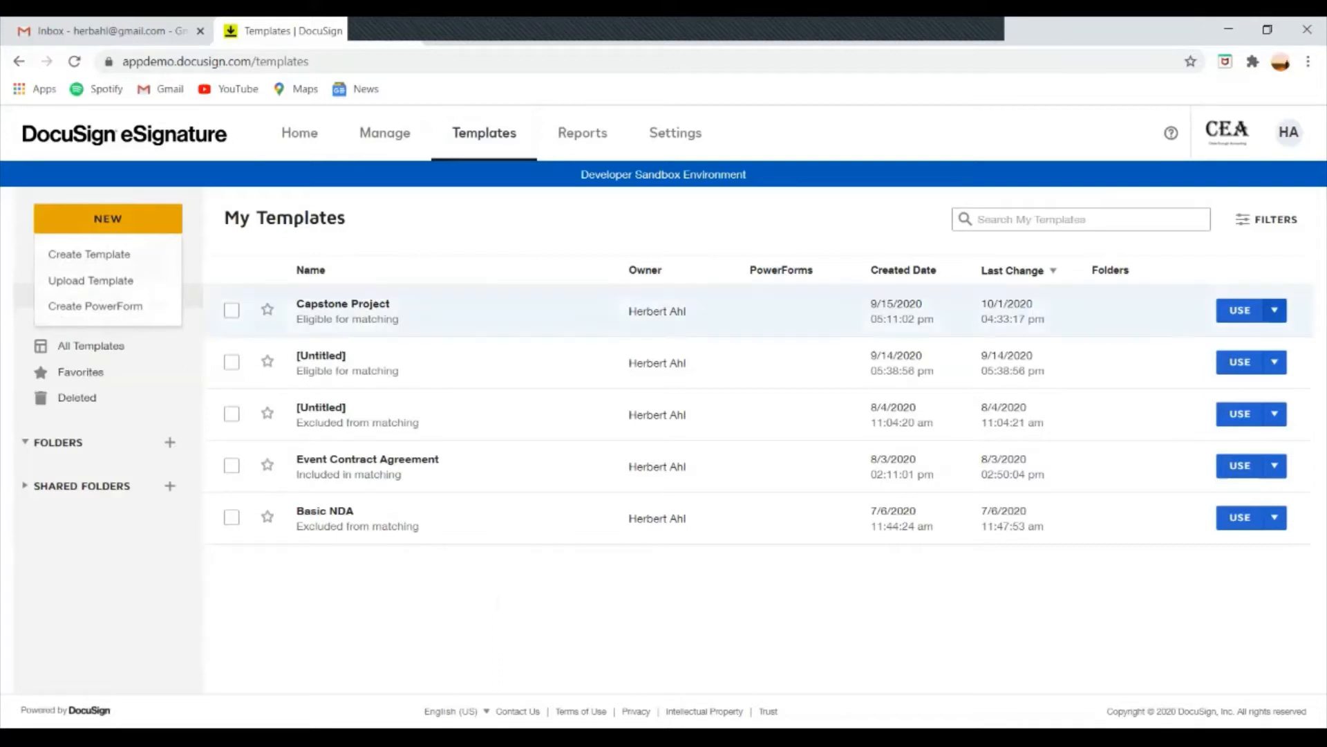
pyautogui.click(1274, 310)
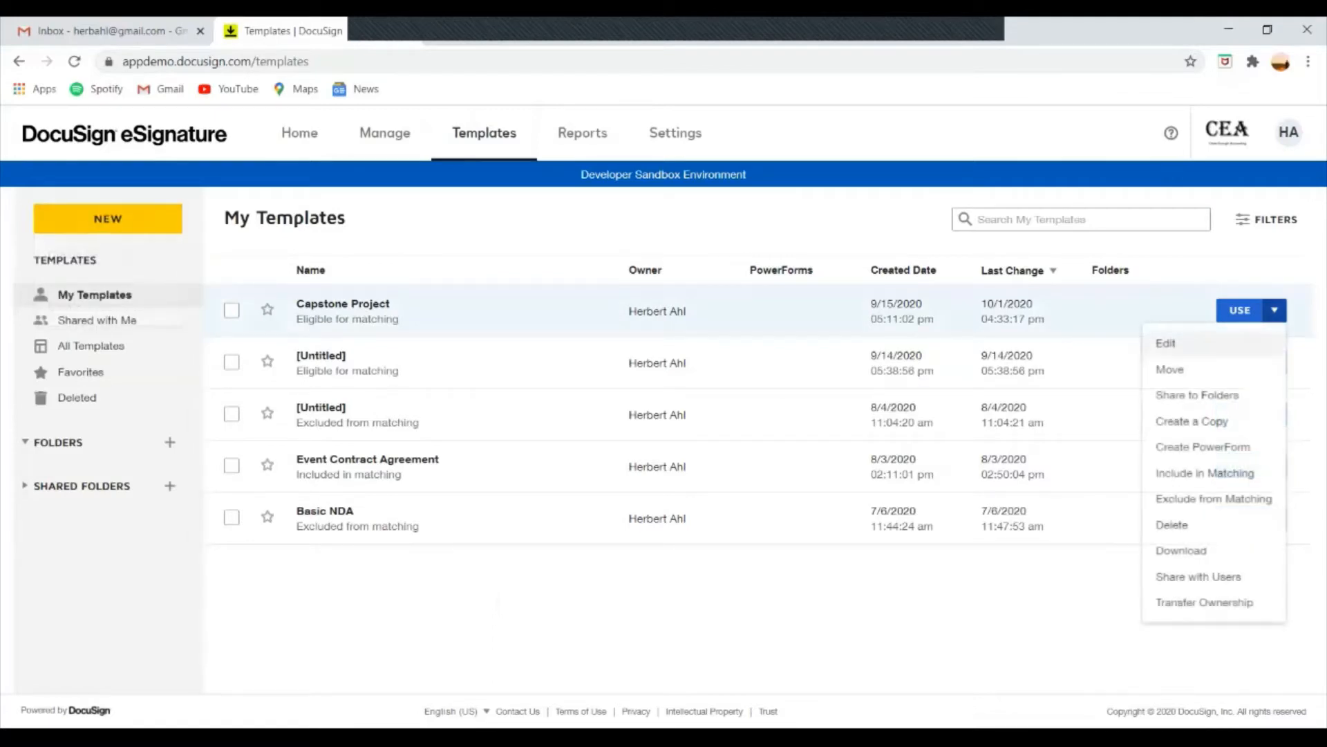
pyautogui.click(1175, 342)
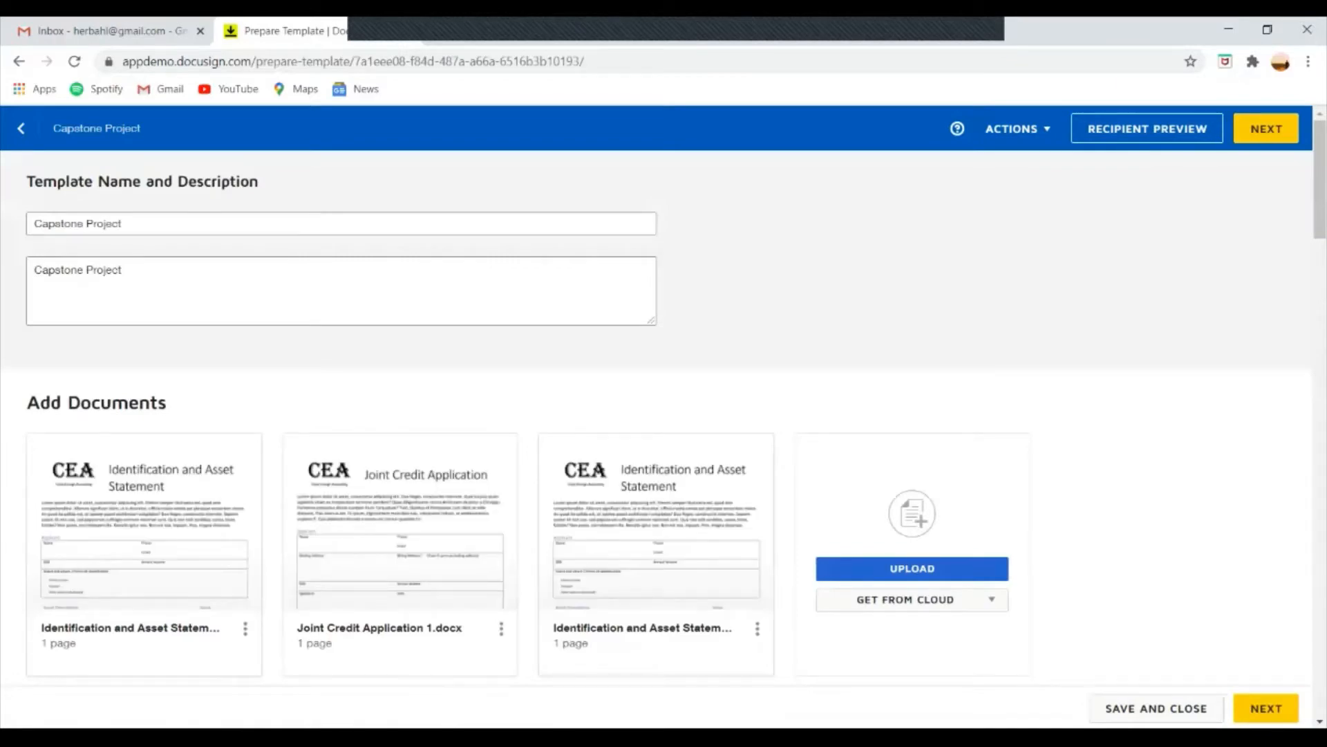
# Review the template's documents, recipients and email messages, and open Applicant 1's access code details
pyautogui.scroll(-5, 664, 394)
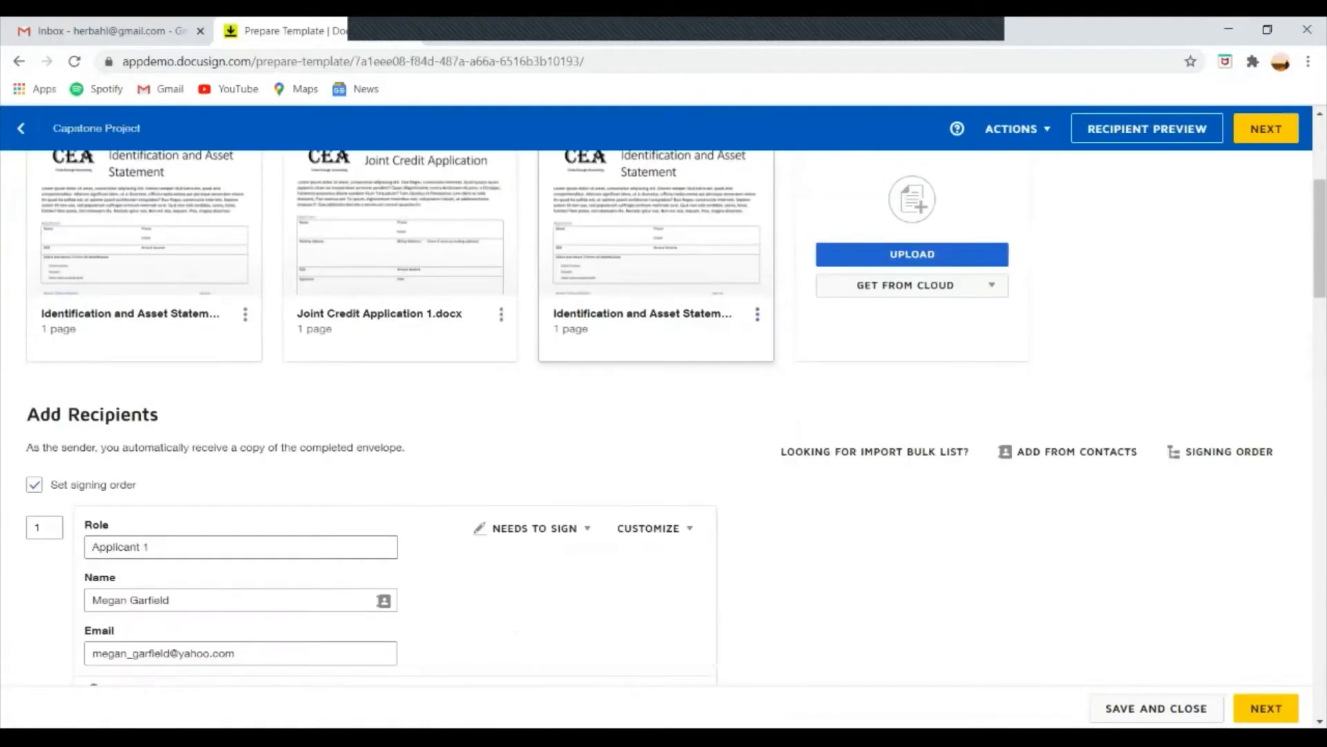
pyautogui.scroll(-3, 664, 394)
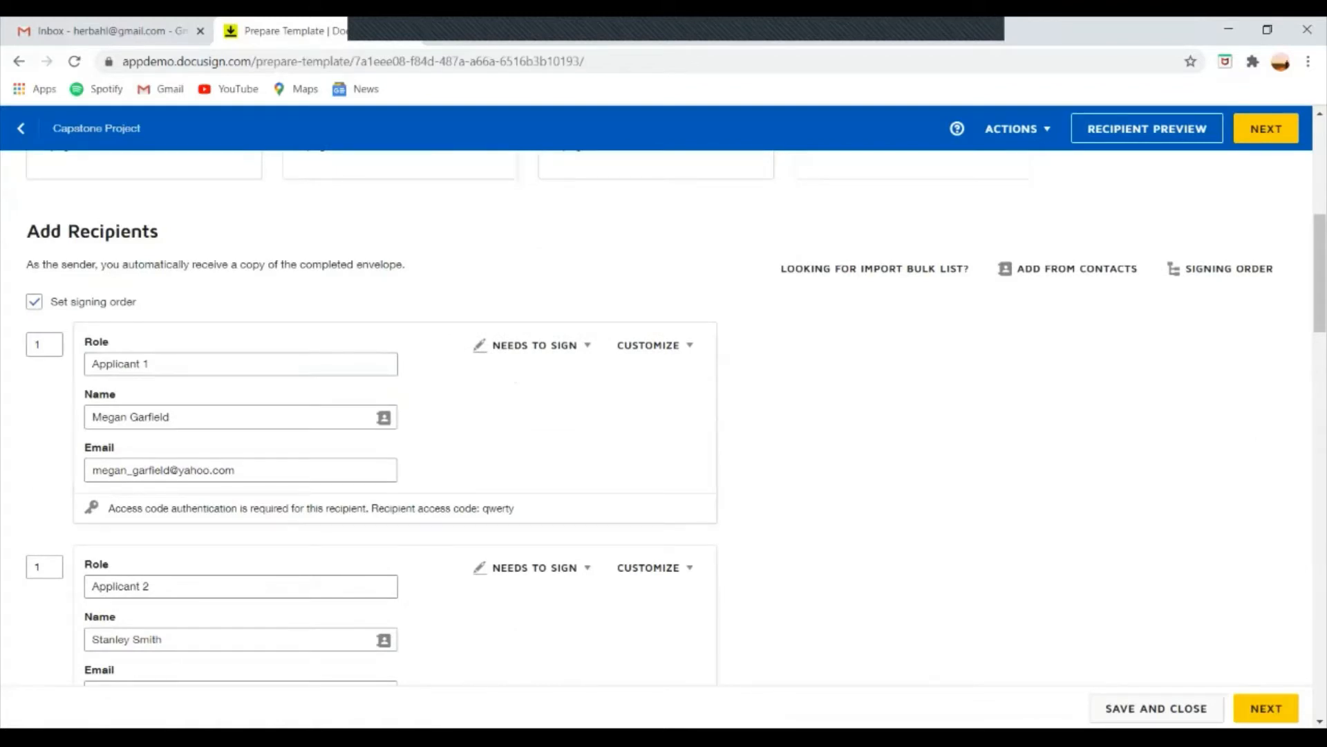
pyautogui.scroll(-3, 664, 415)
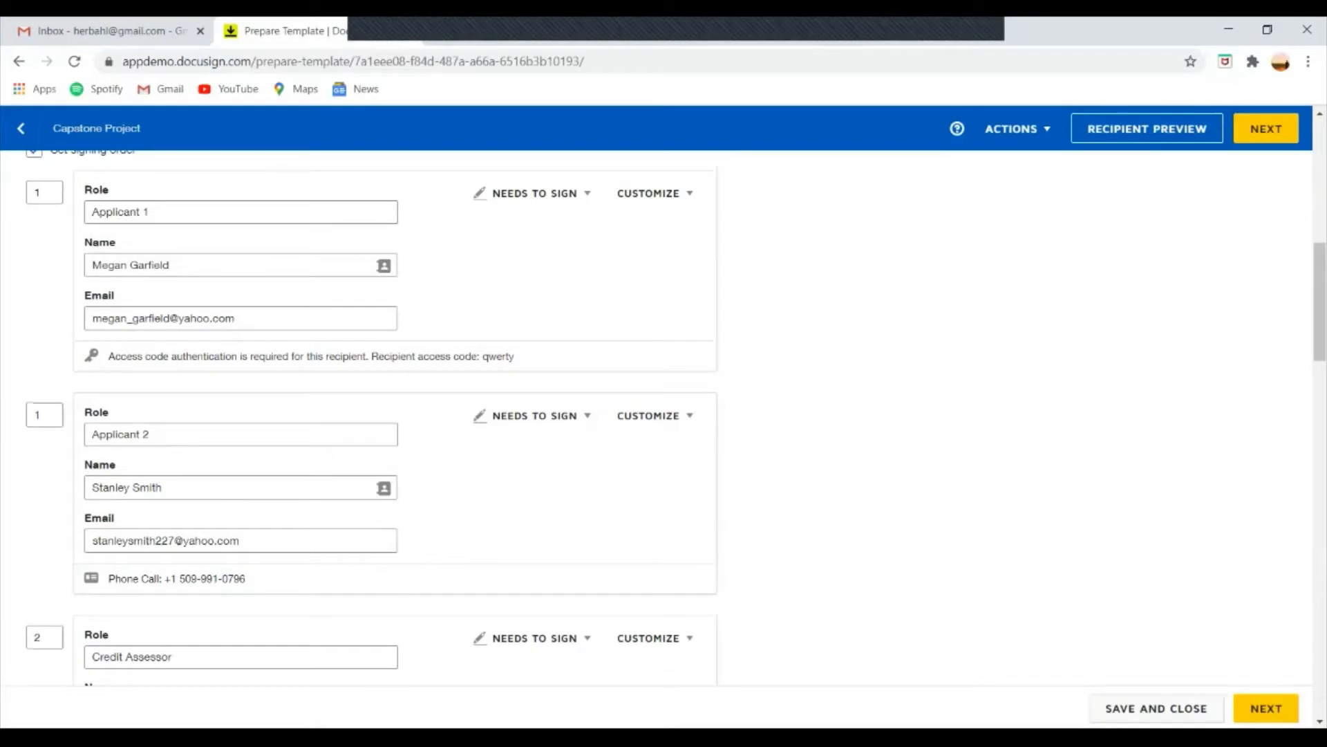
pyautogui.scroll(-2, 663, 415)
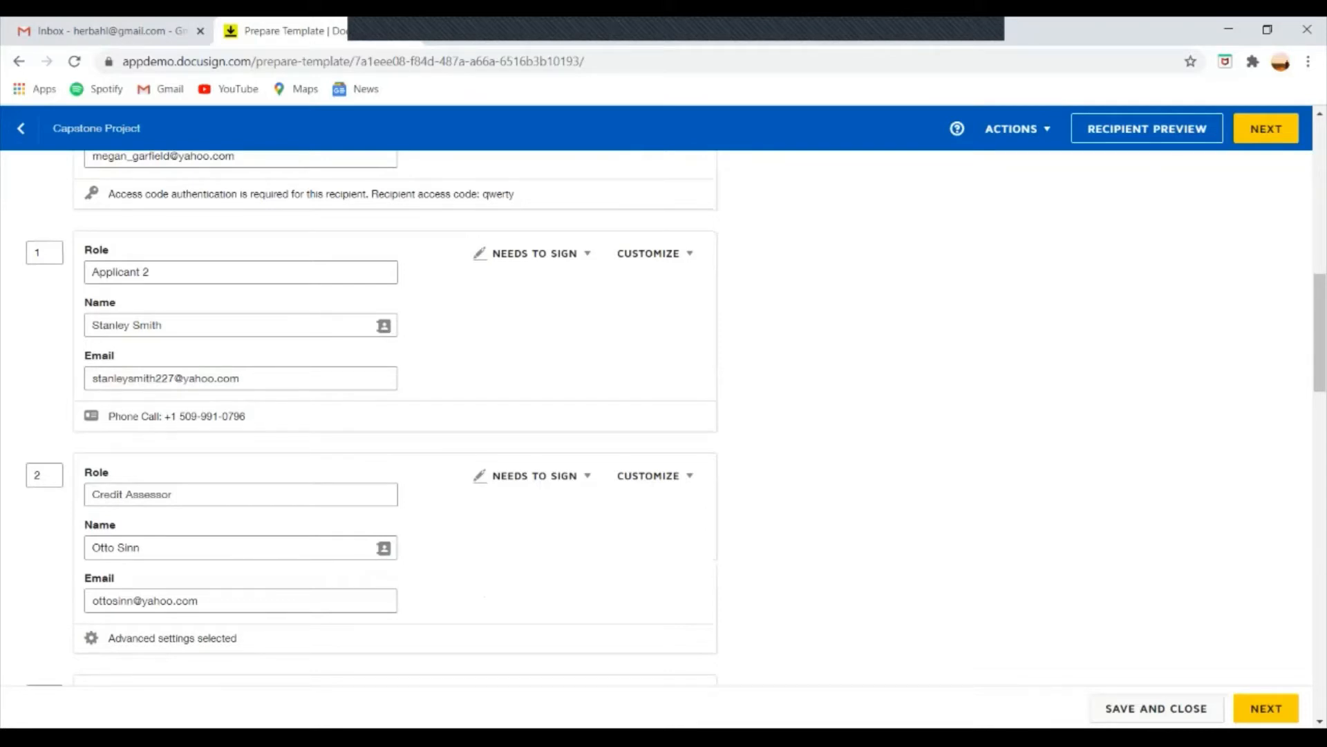
pyautogui.scroll(-3, 664, 414)
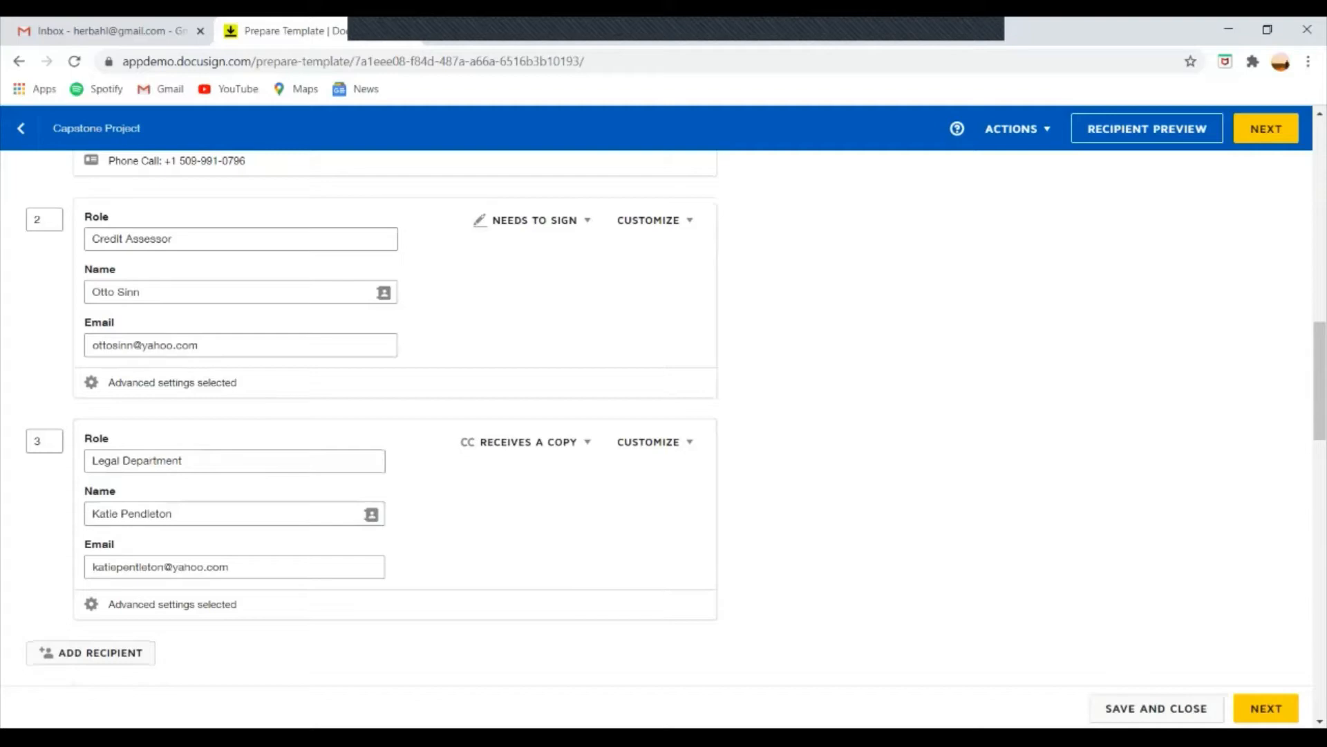
pyautogui.scroll(-2, 393, 408)
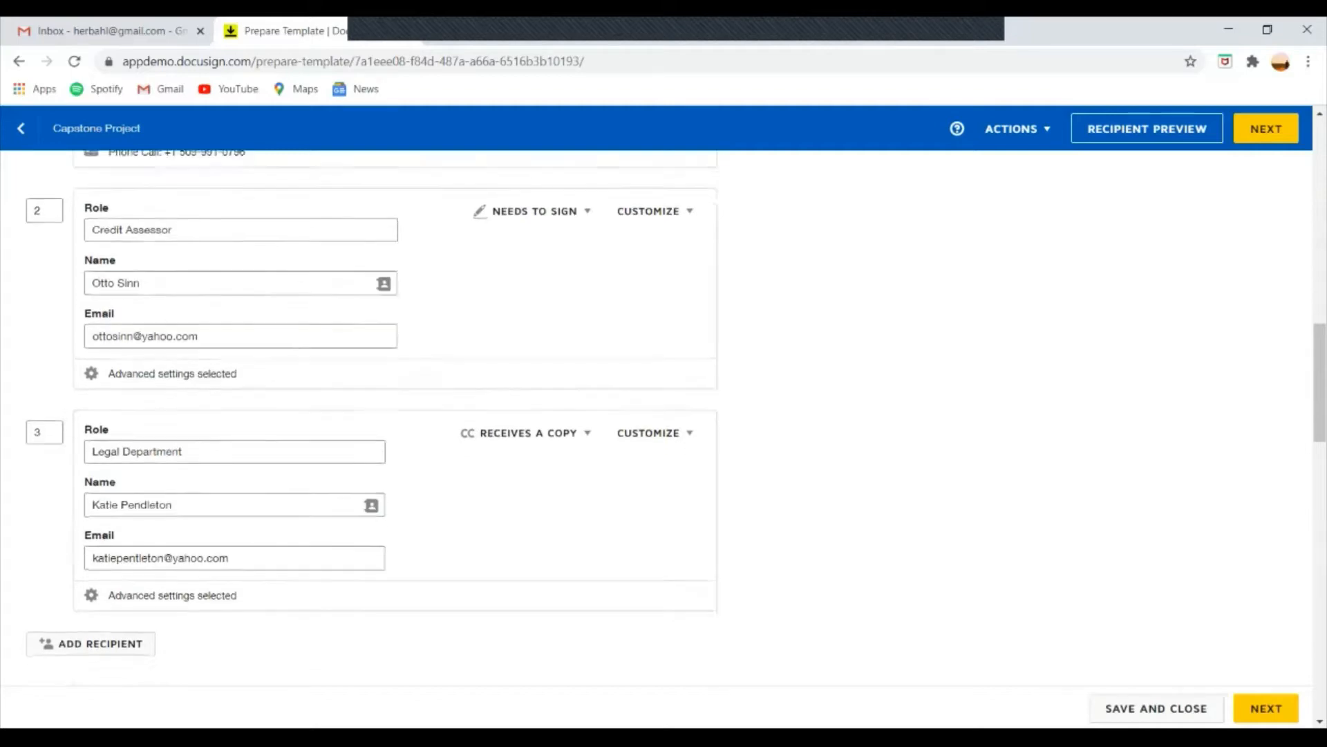
pyautogui.scroll(-5, 663, 421)
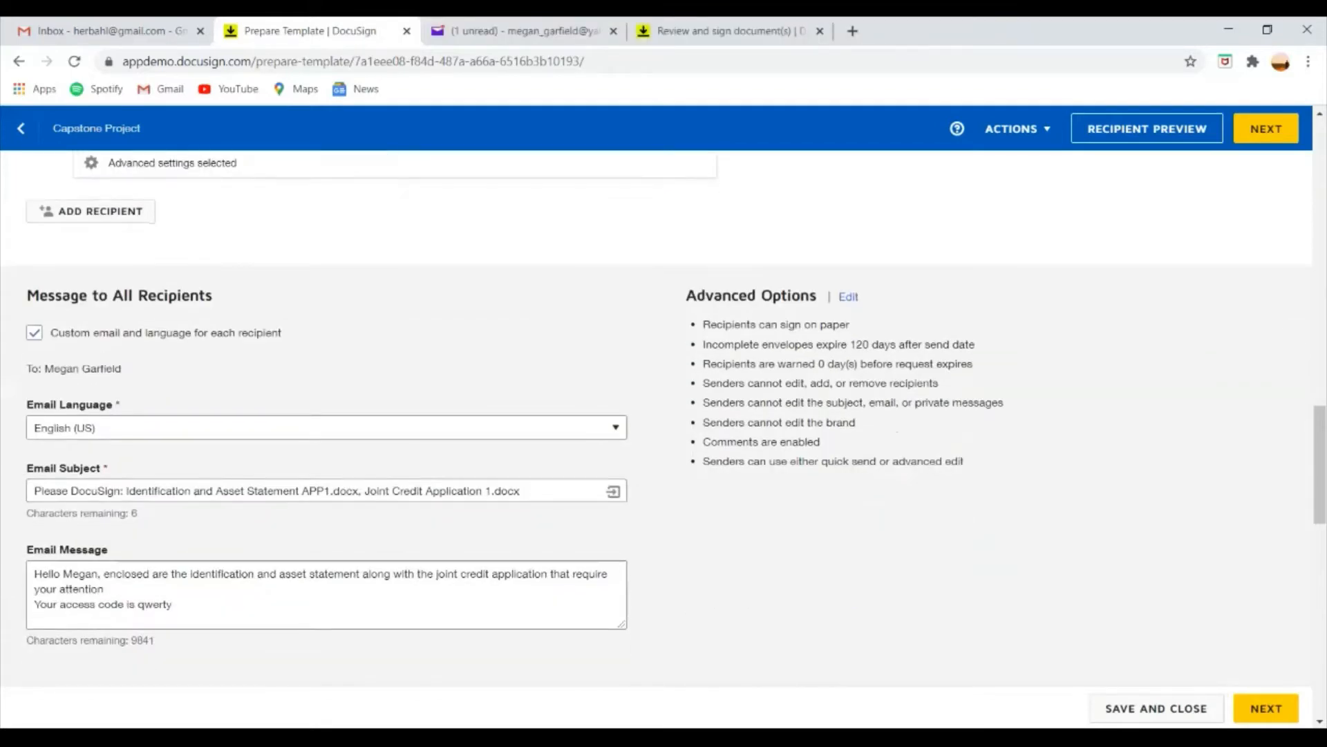
pyautogui.scroll(-3, 663, 421)
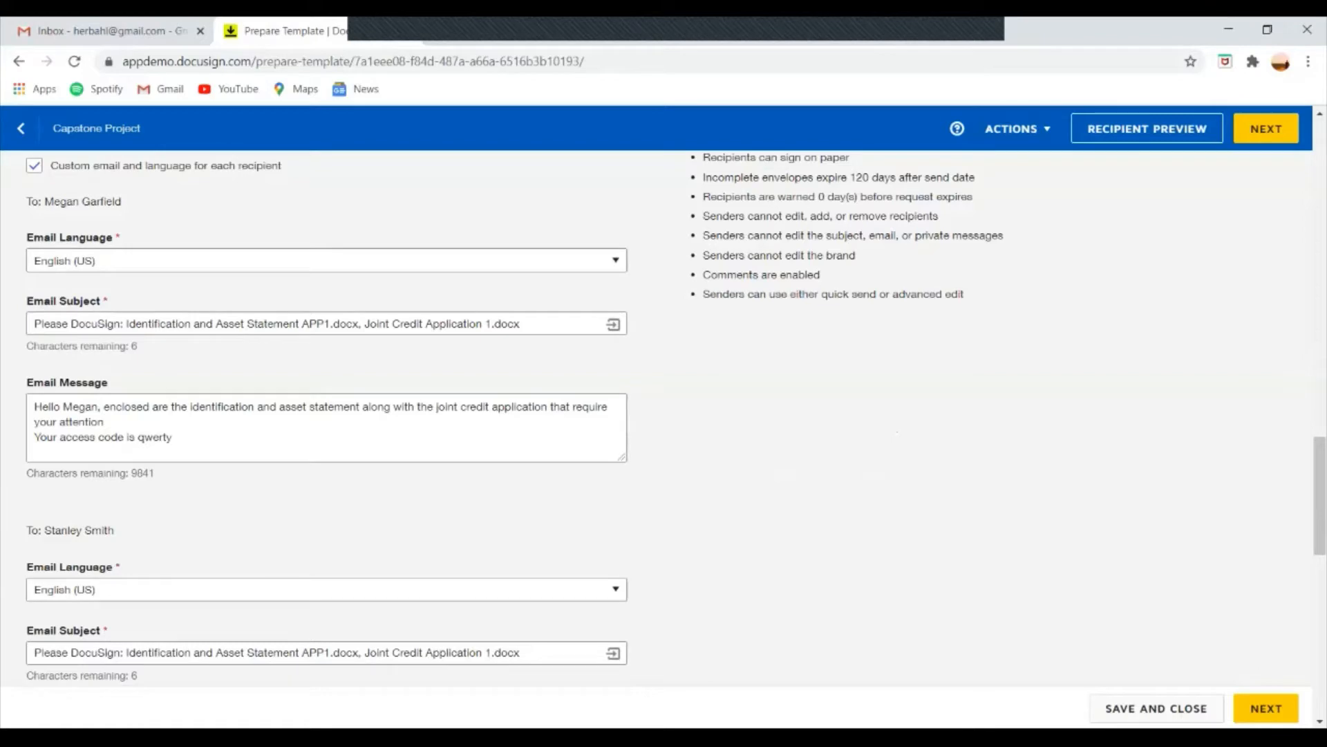
pyautogui.scroll(10, 664, 419)
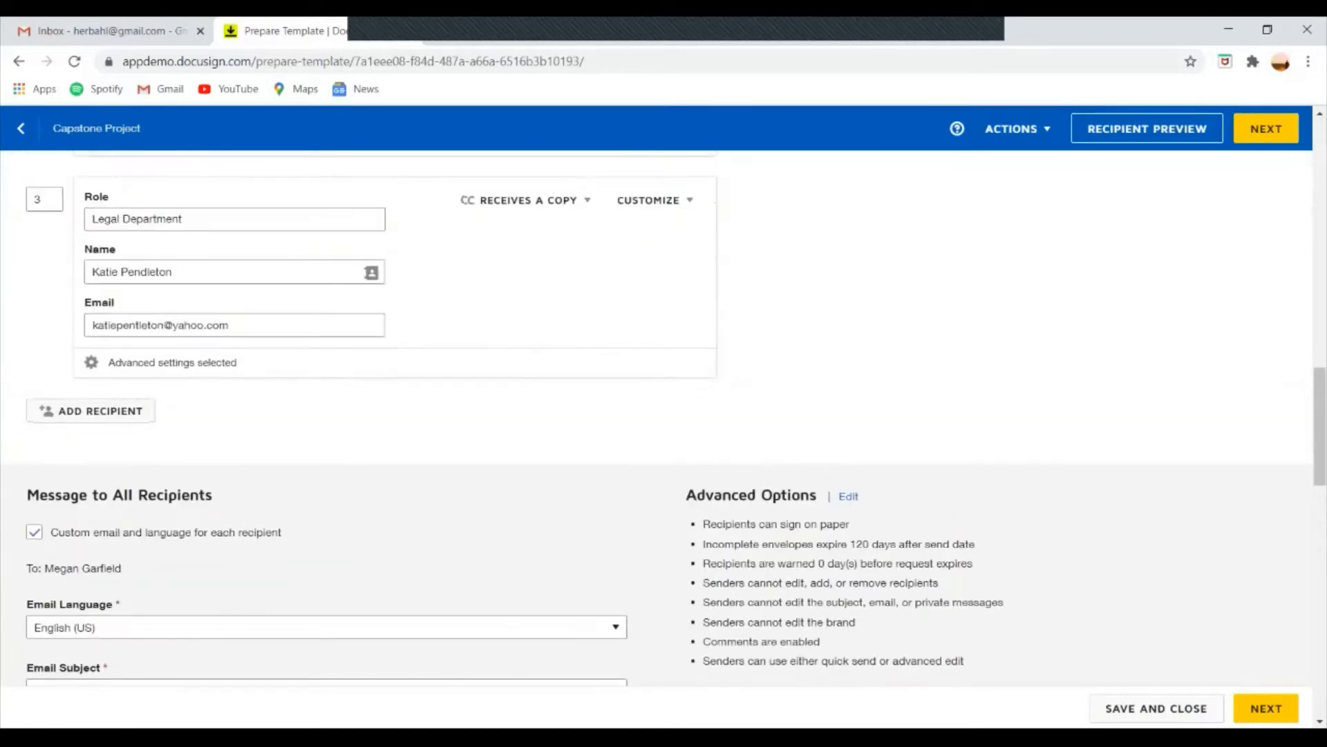
pyautogui.scroll(3, 664, 419)
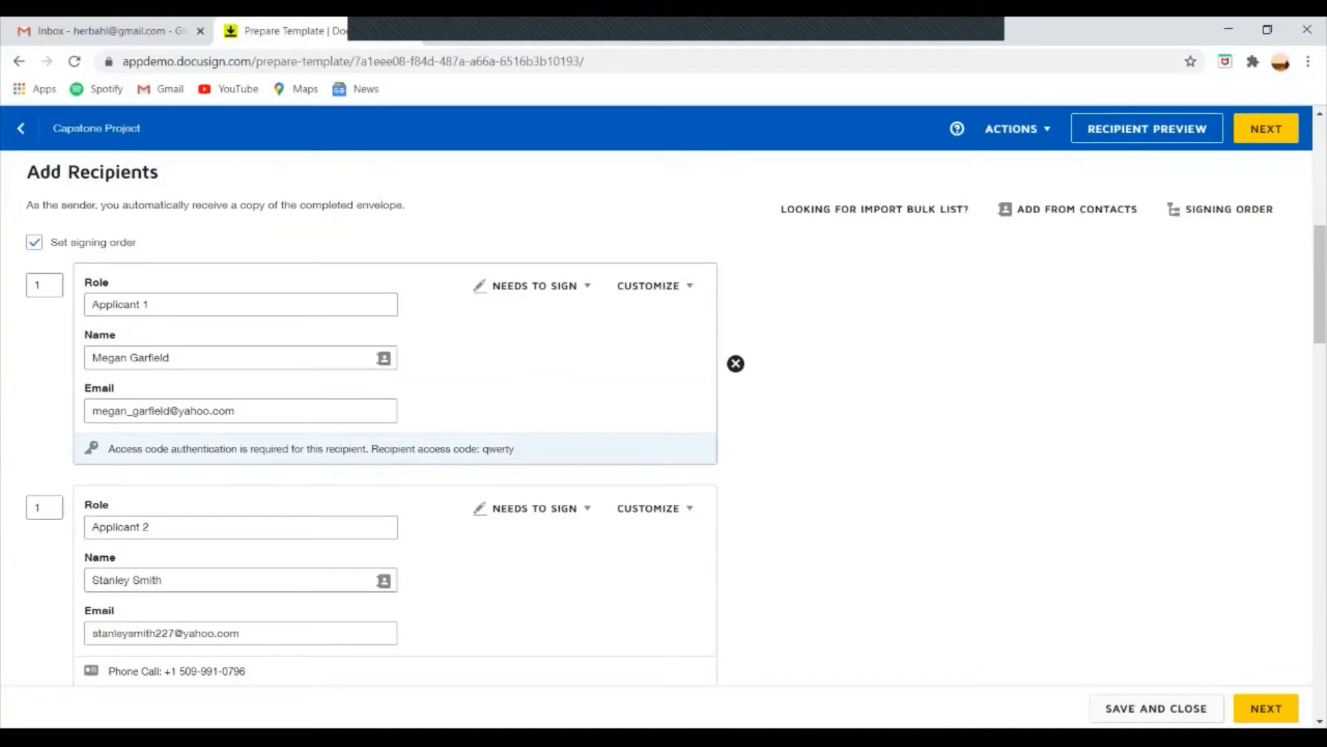
pyautogui.rightClick(541, 444)
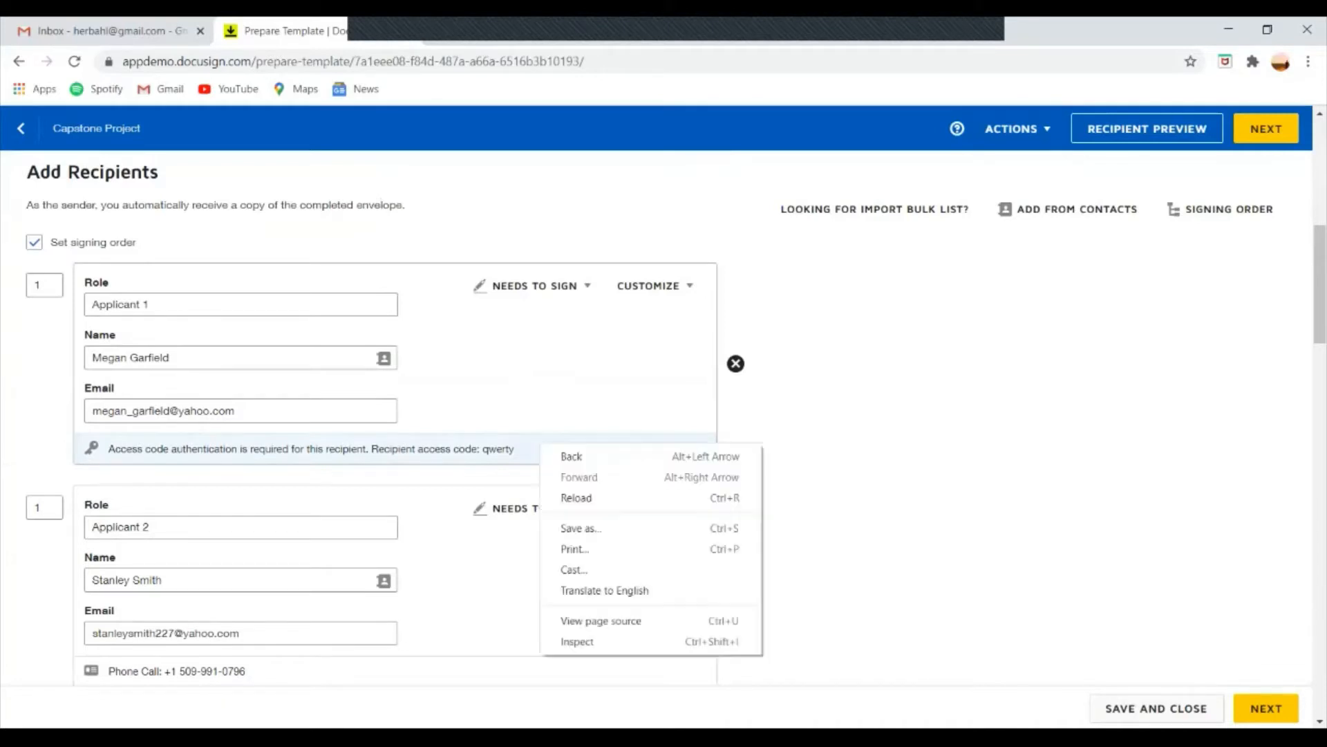
pyautogui.click(536, 447)
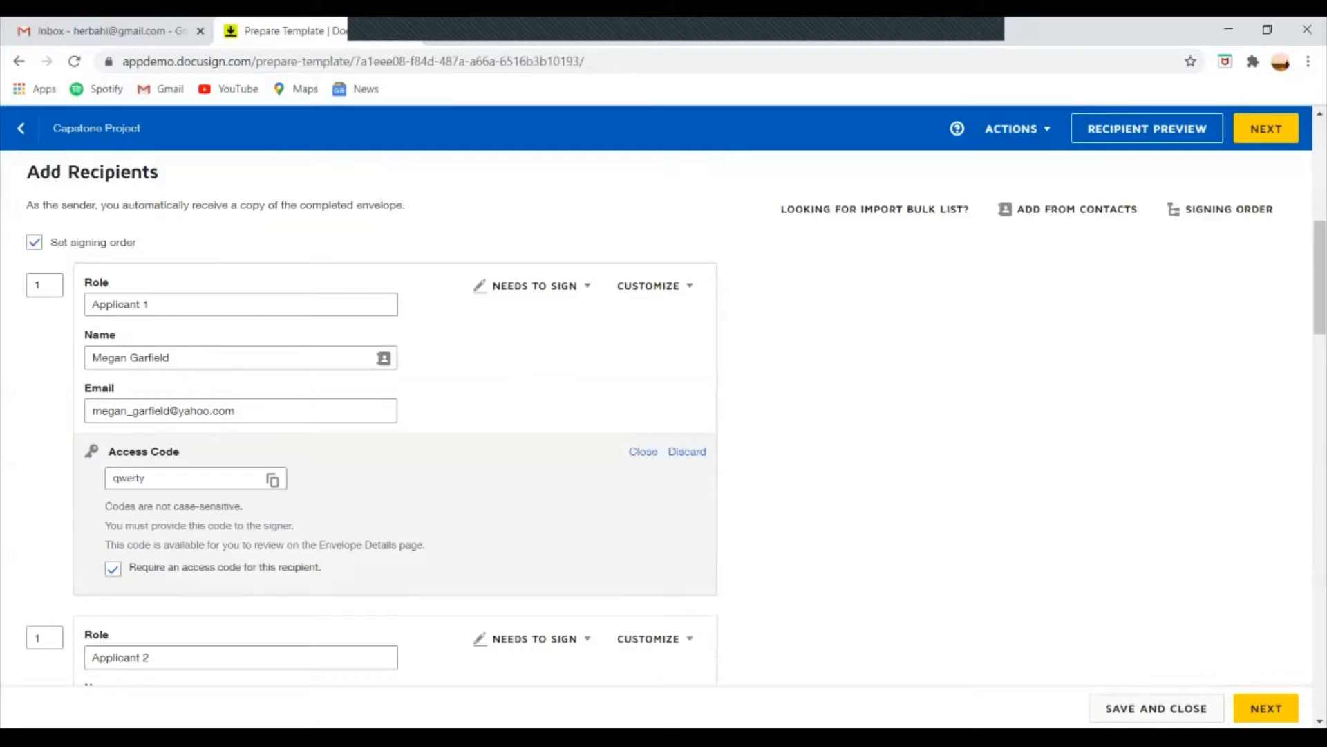
# Review the remaining recipients and per-recipient email messages, and save and close the template
pyautogui.scroll(-1, 735, 428)
pyautogui.scroll(-5, 736, 429)
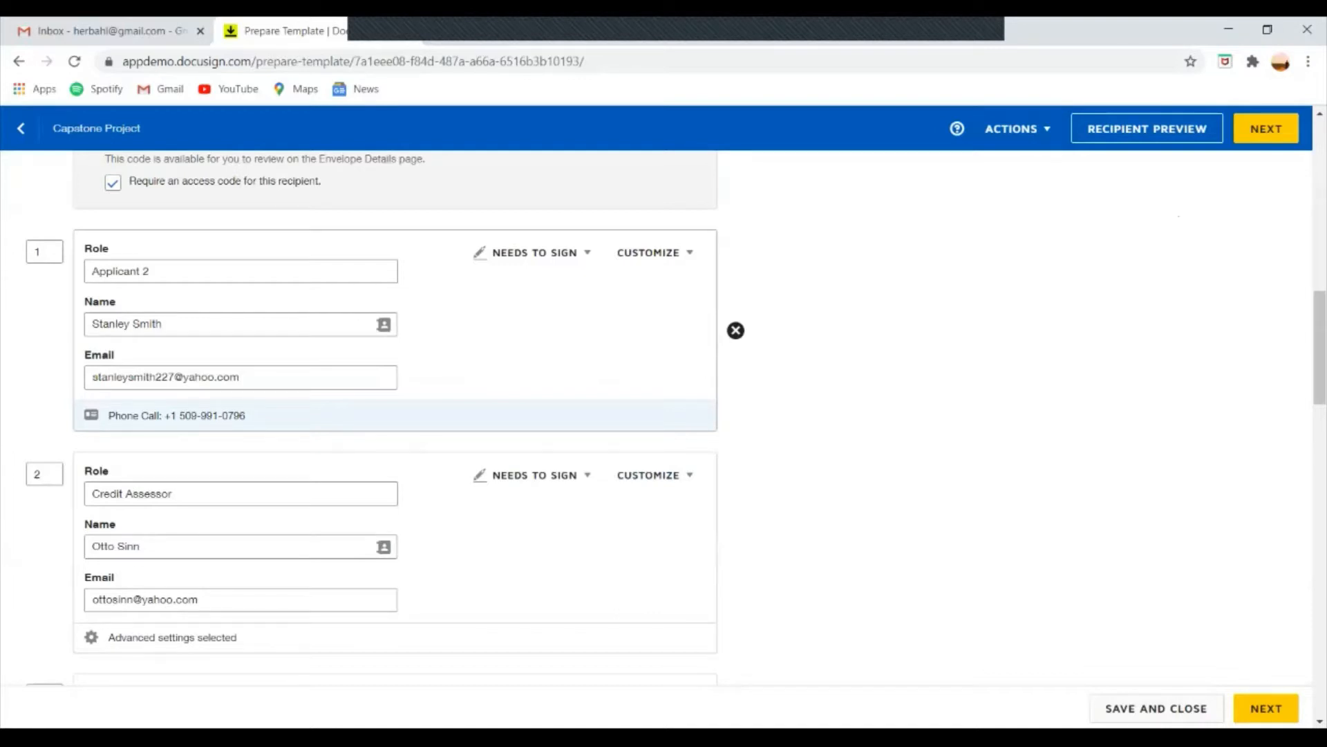
pyautogui.scroll(-4, 664, 415)
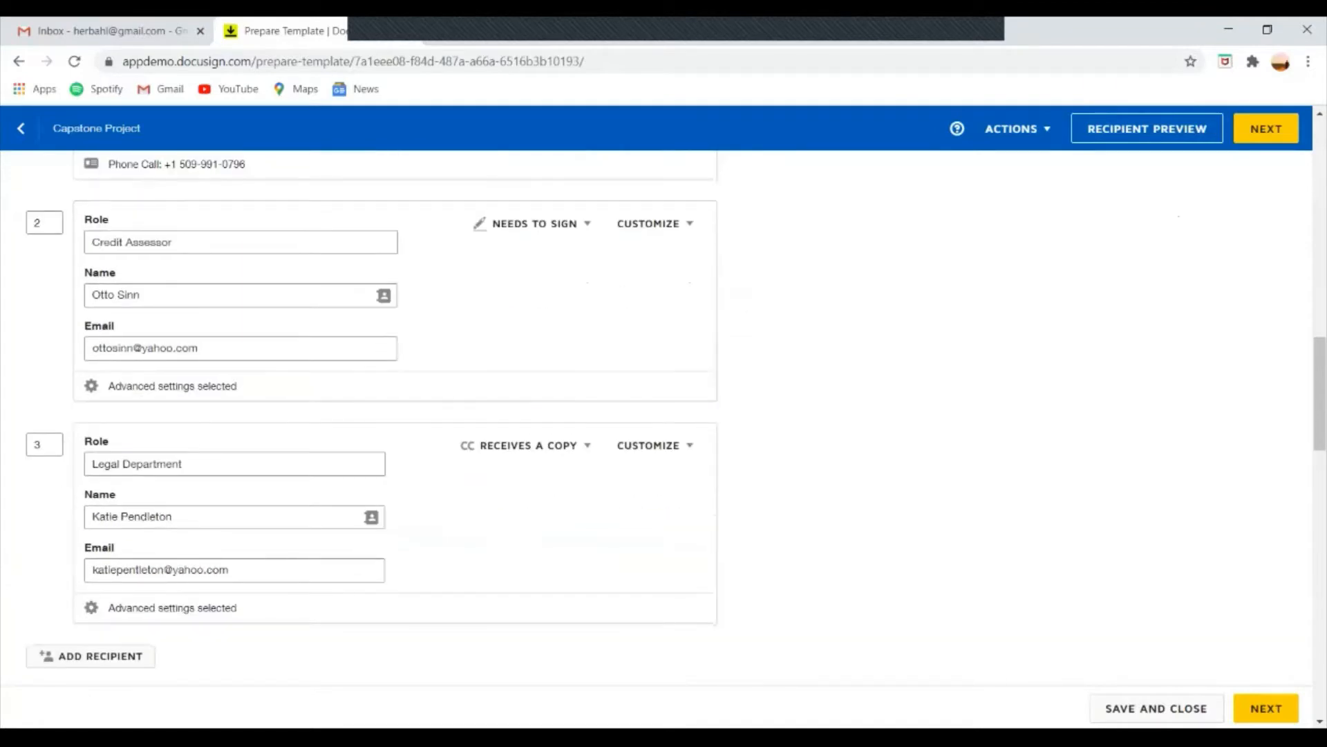
pyautogui.scroll(-8, 664, 415)
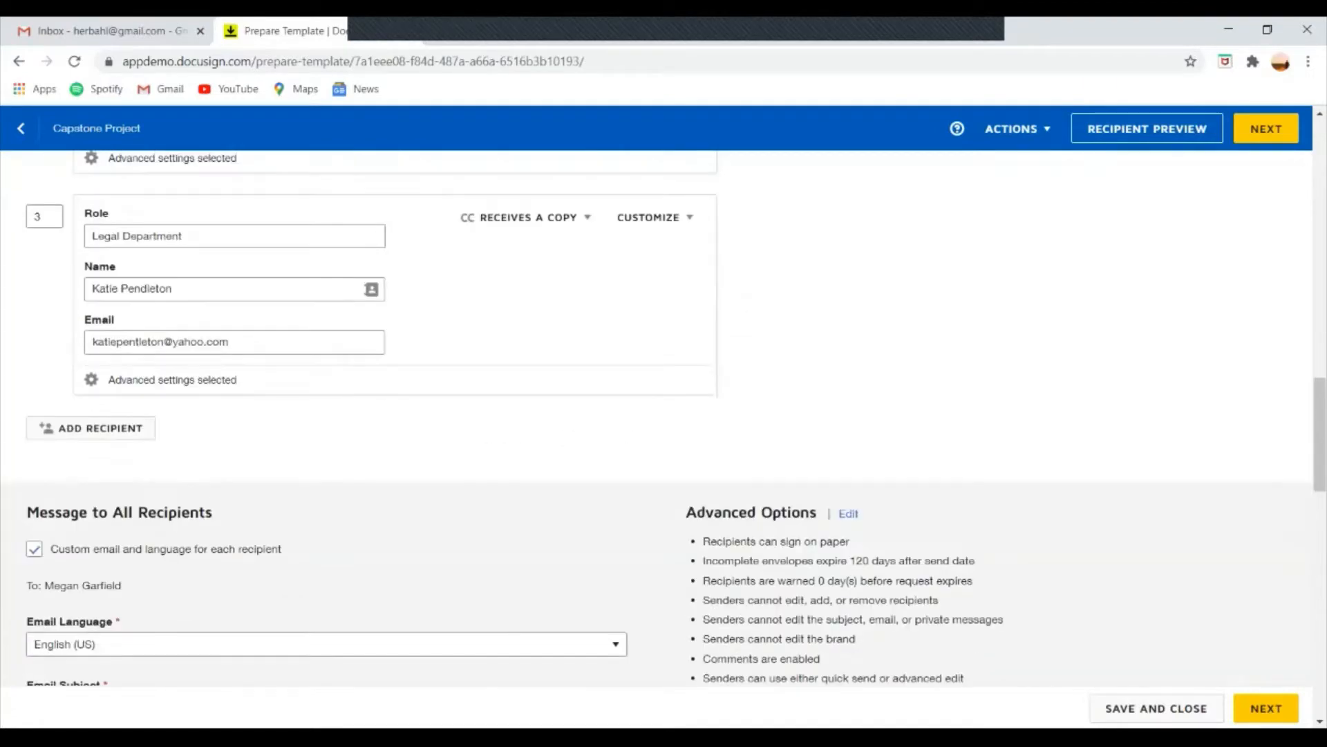
pyautogui.scroll(-1, 664, 415)
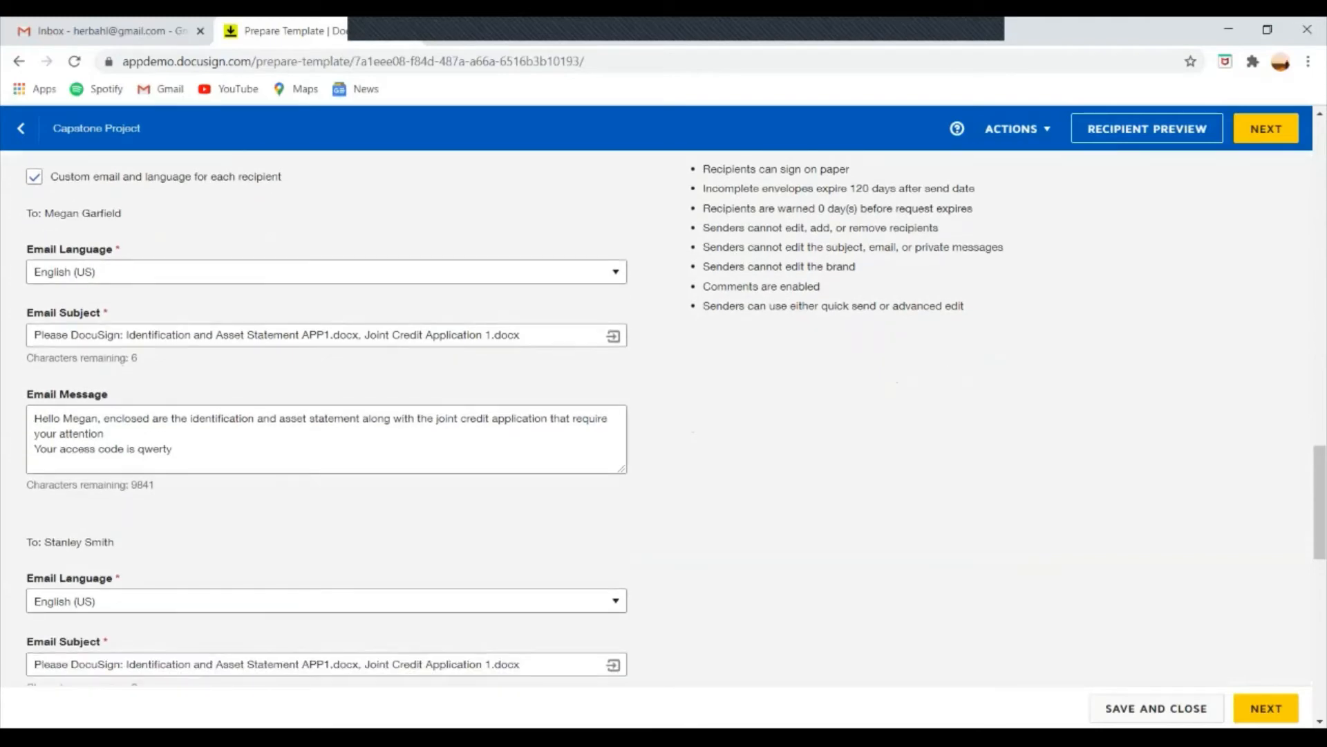
pyautogui.scroll(-5, 664, 415)
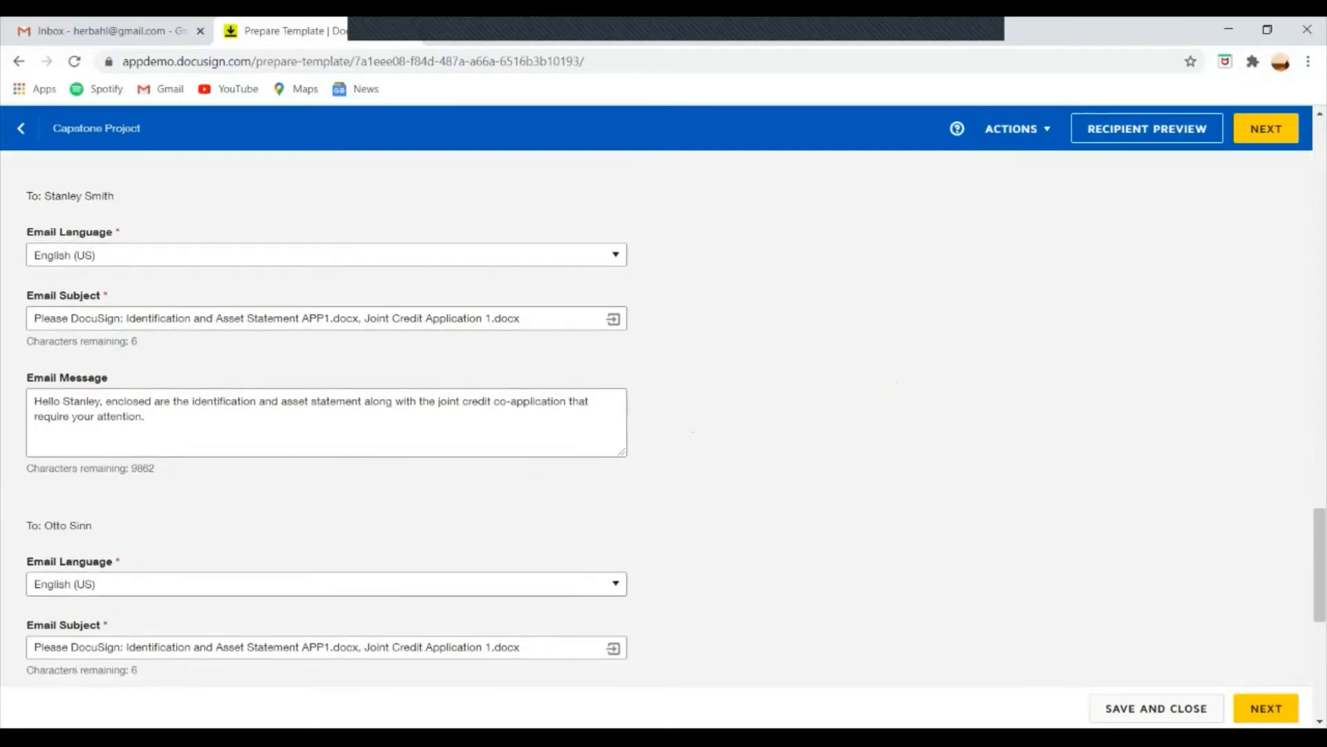
pyautogui.scroll(8, 663, 414)
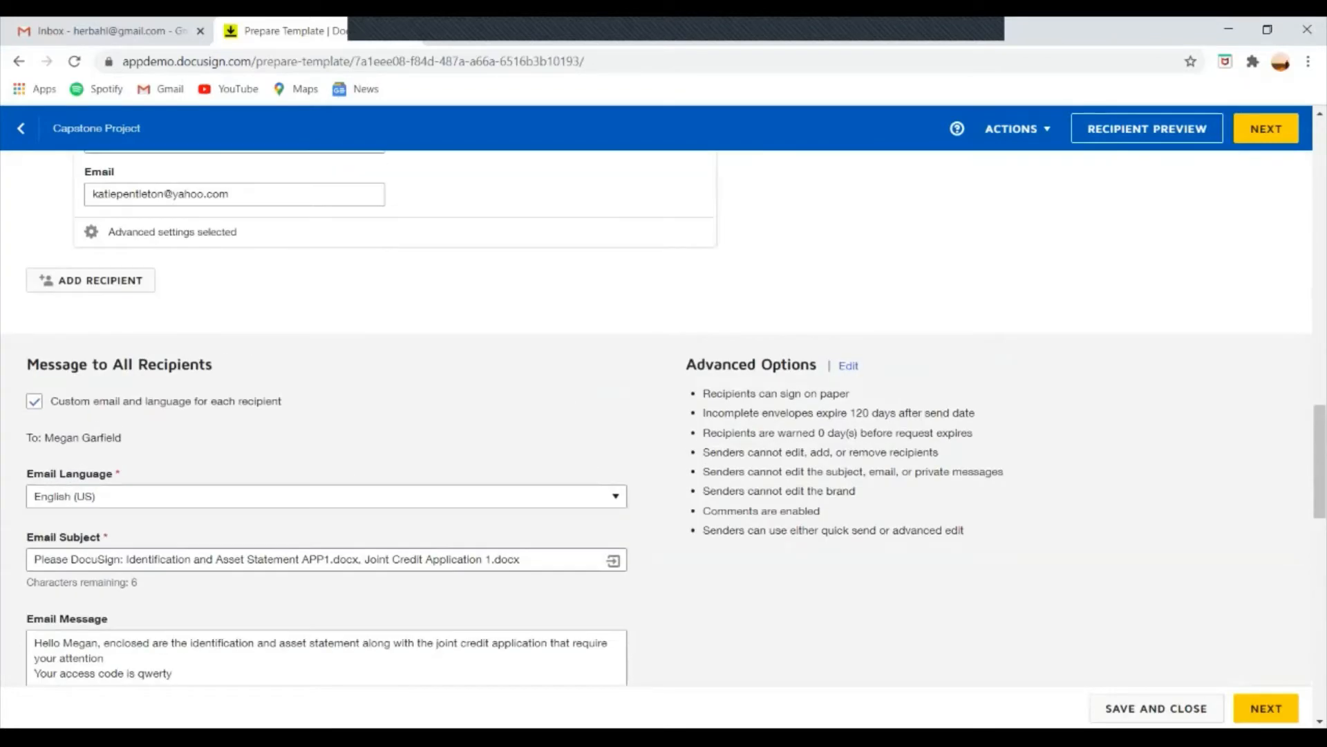
pyautogui.scroll(7, 664, 414)
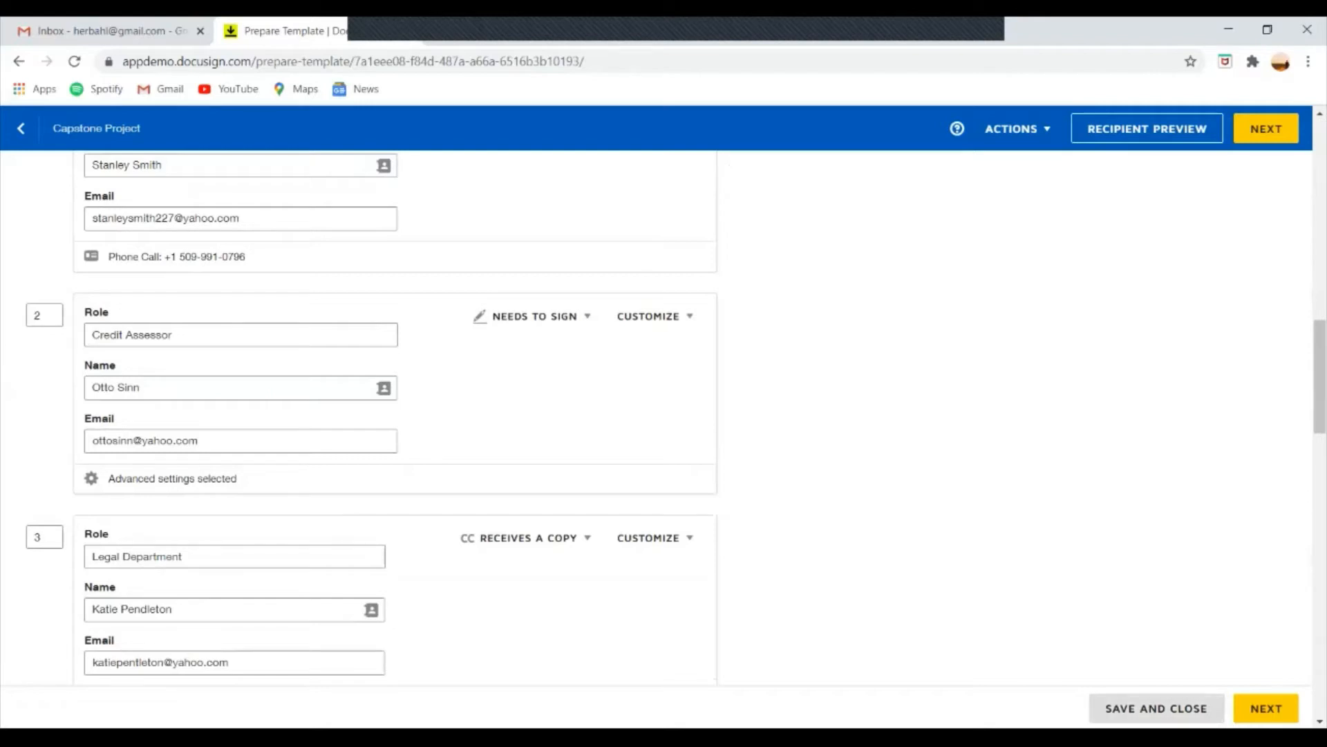
pyautogui.click(1156, 708)
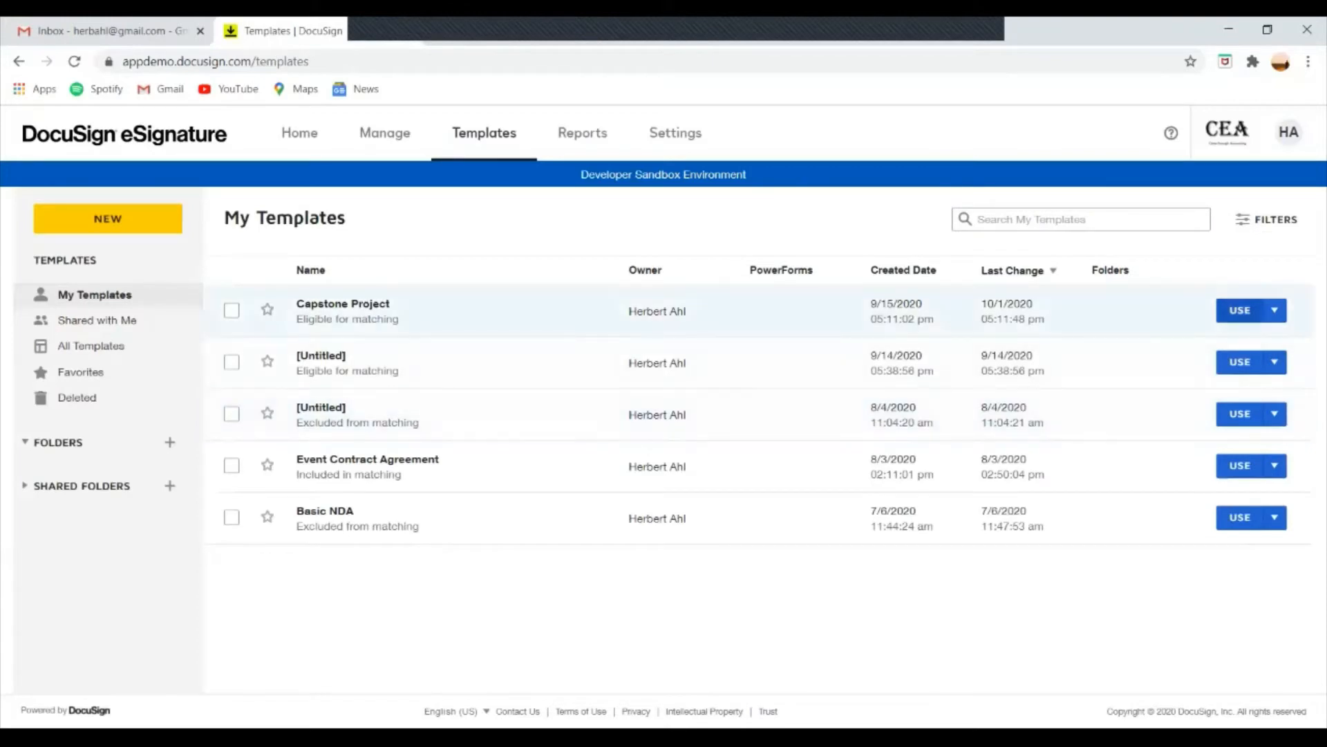
# Use the Capstone Project template, check its recipients and messages, and send the envelope
pyautogui.click(1239, 310)
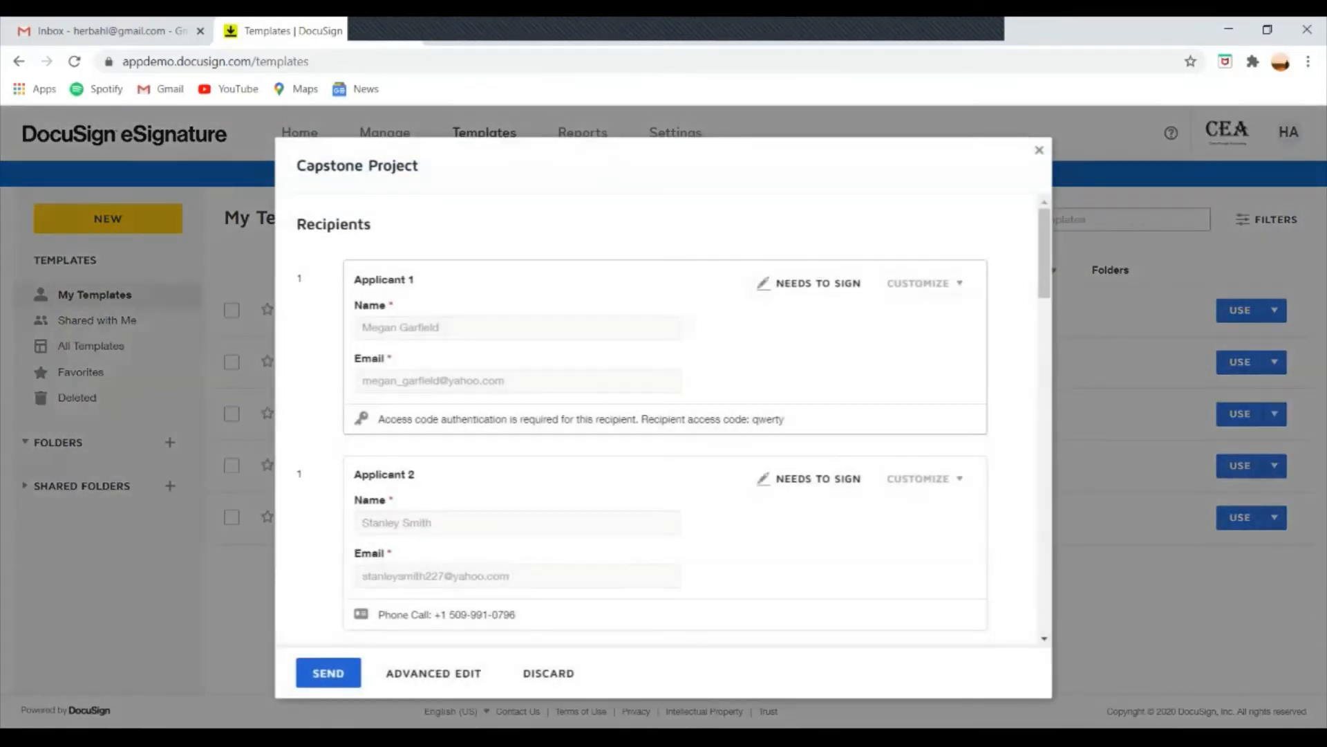
pyautogui.scroll(-2, 664, 415)
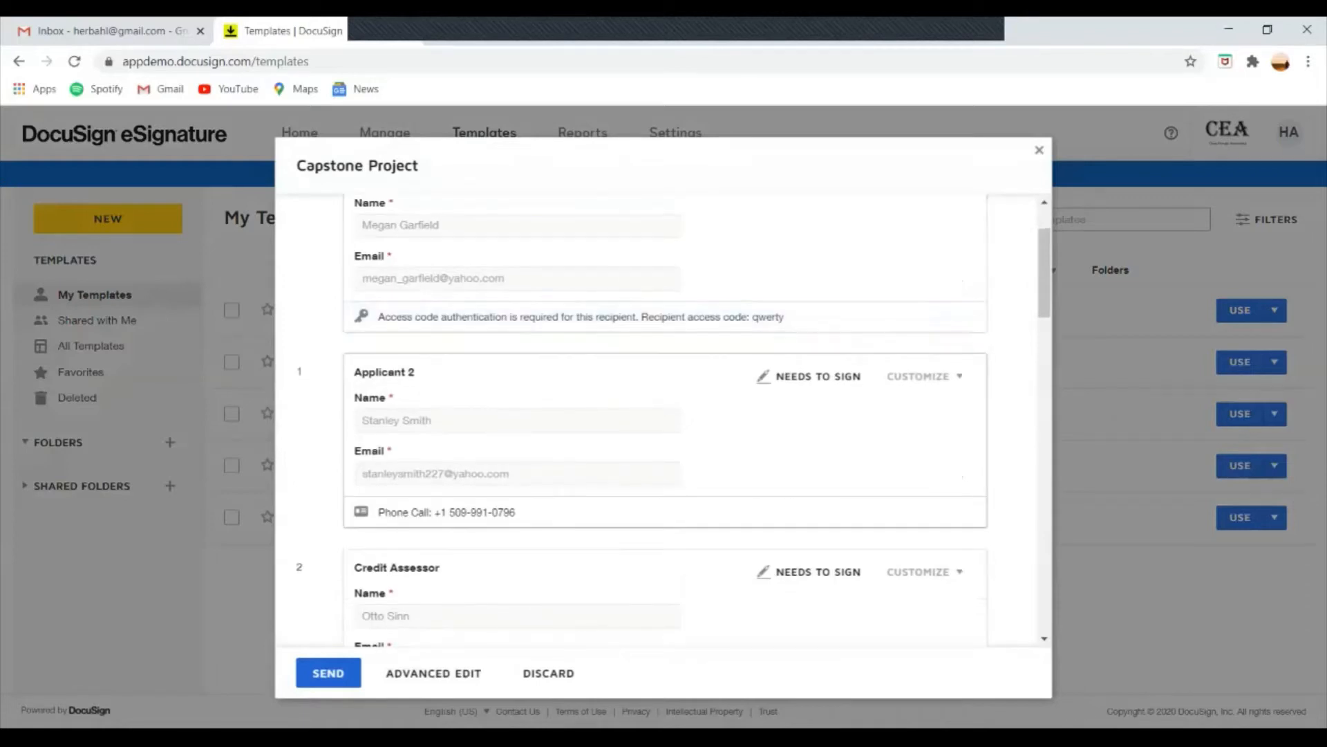
pyautogui.scroll(-1, 664, 415)
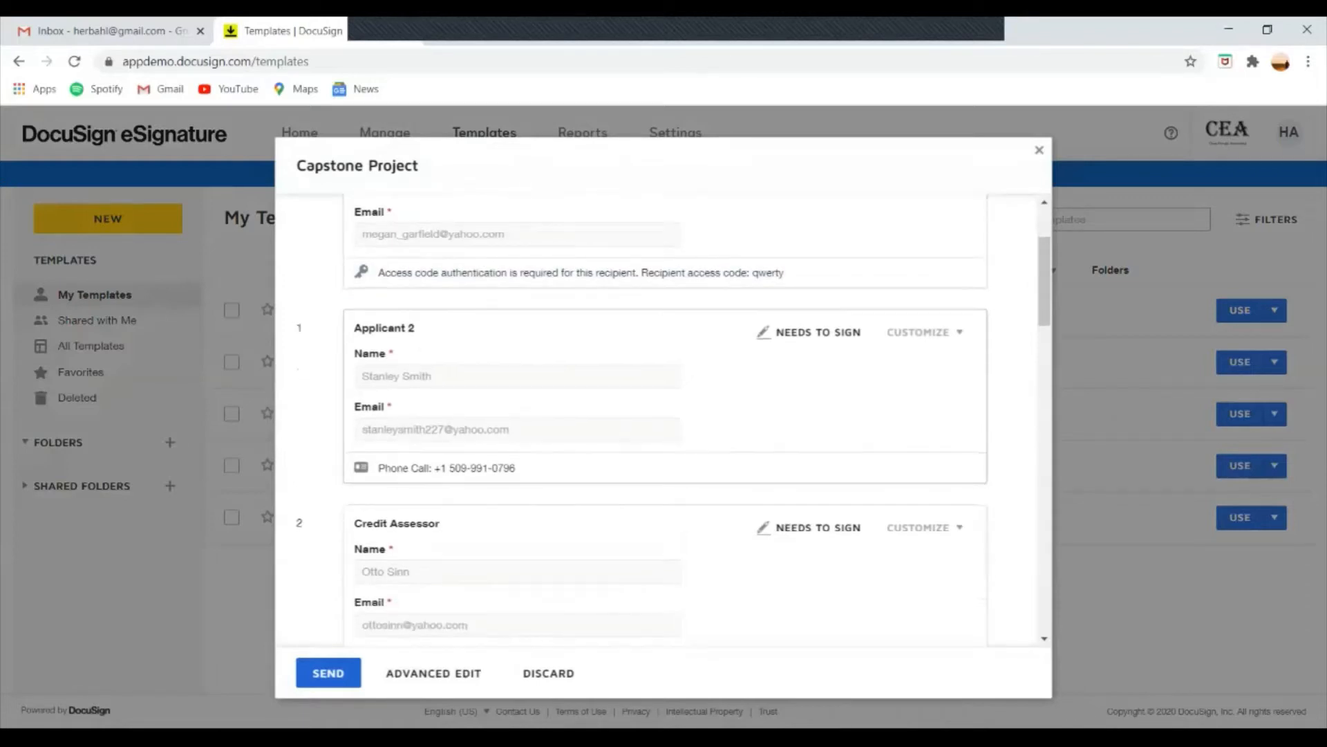
pyautogui.scroll(-10, 664, 414)
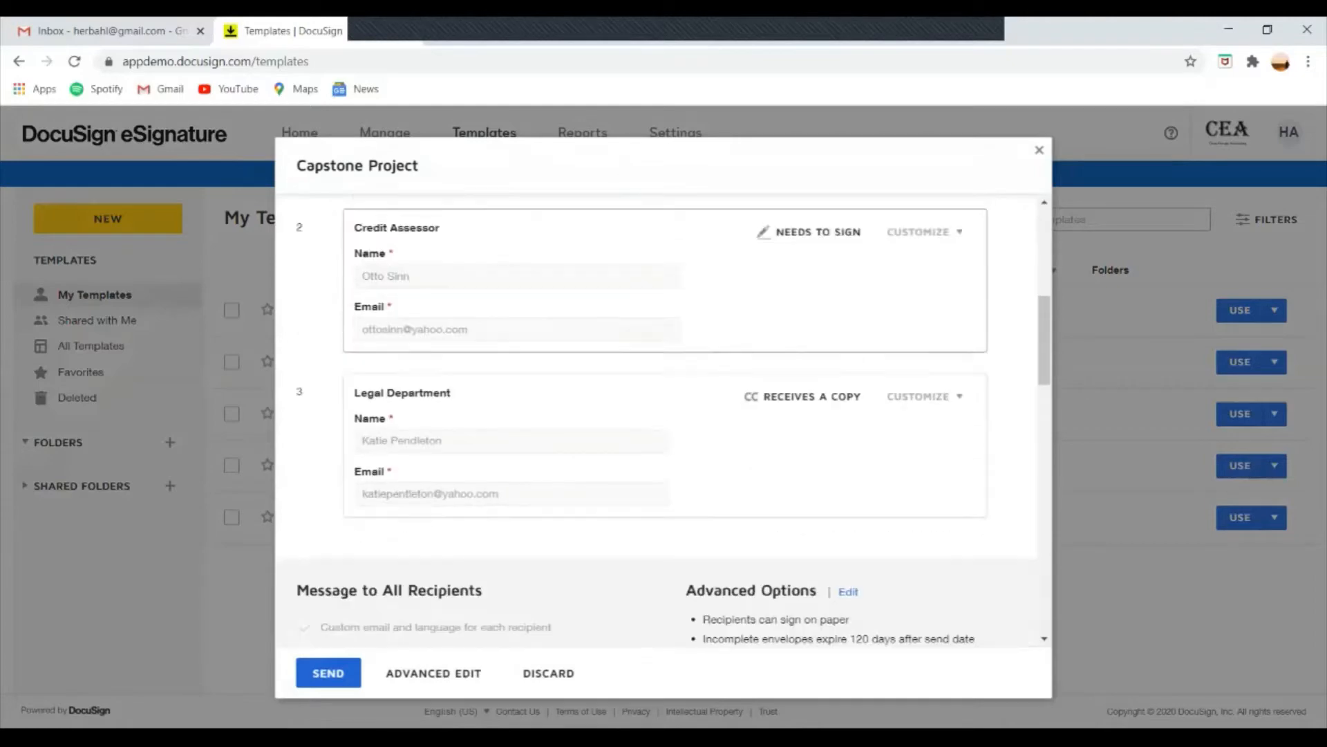
pyautogui.scroll(-3, 663, 415)
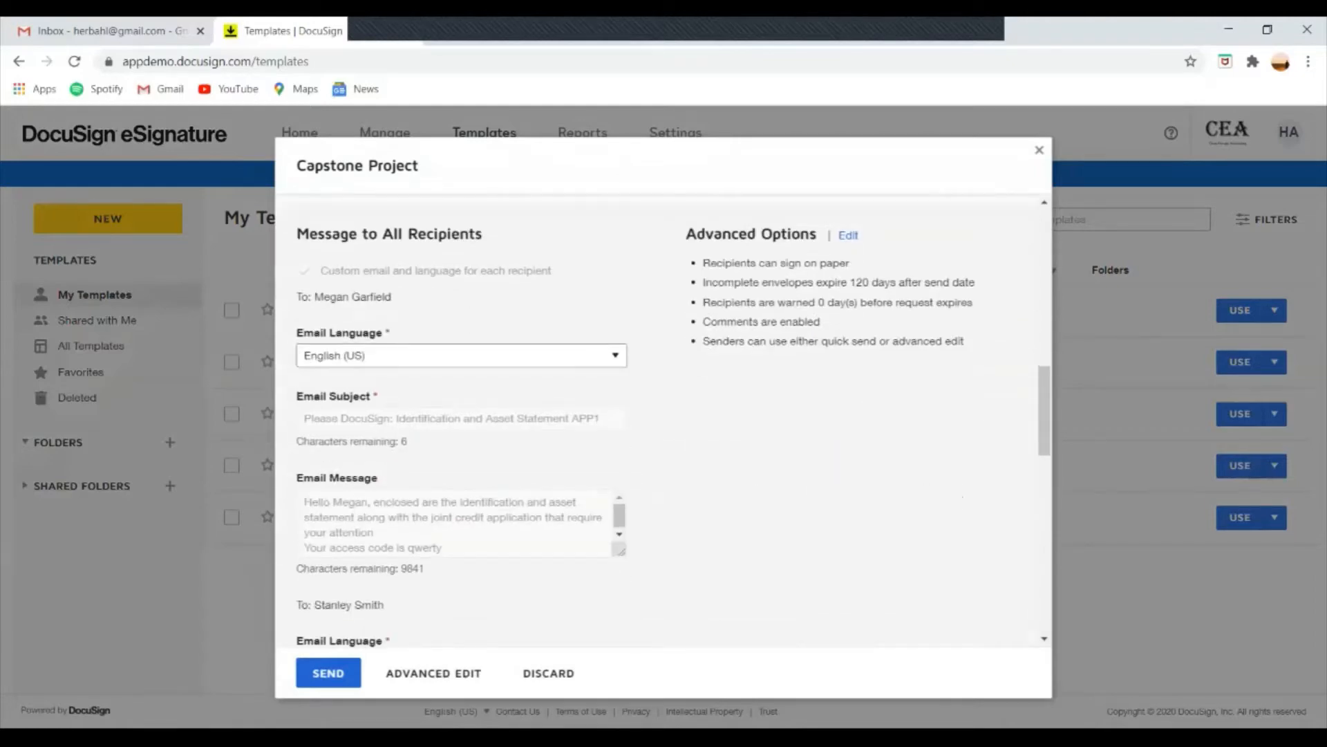
pyautogui.click(328, 673)
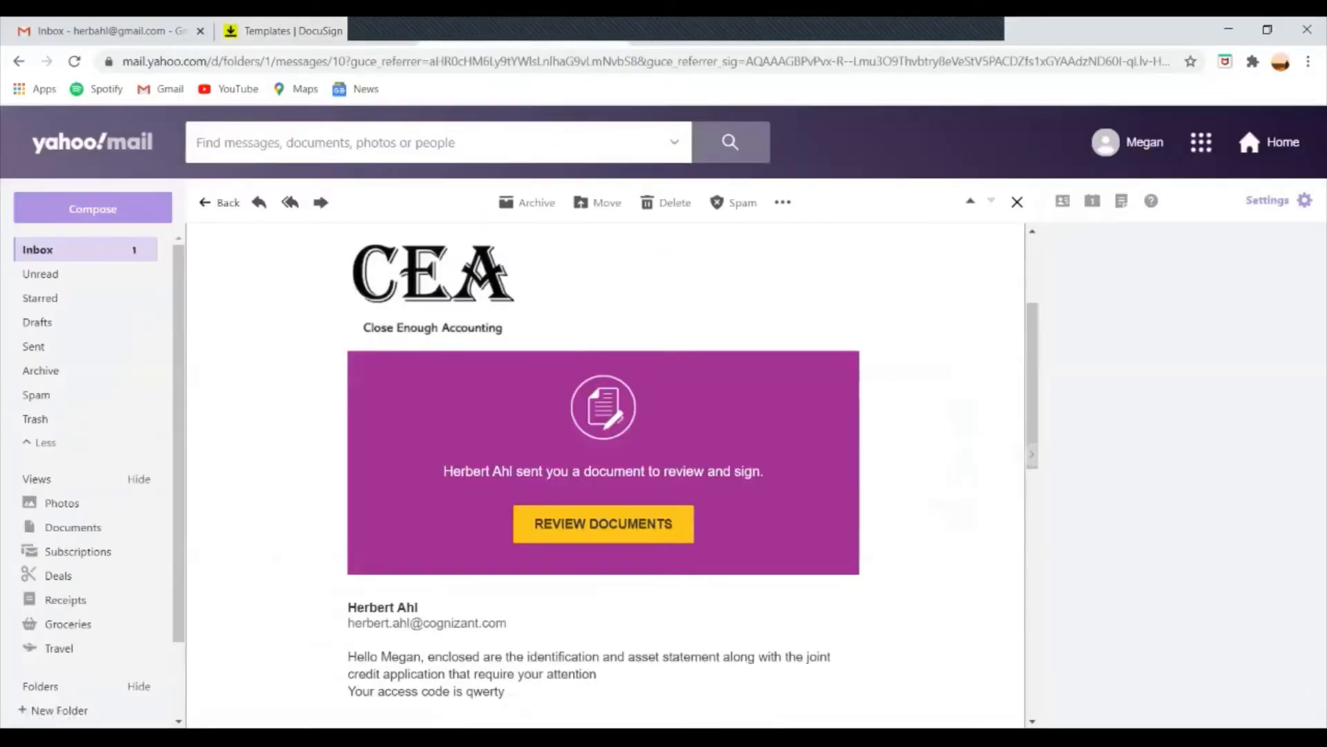
# Switch to the recipient's Yahoo Mail inbox and open the voided DocuSign email
pyautogui.click(220, 202)
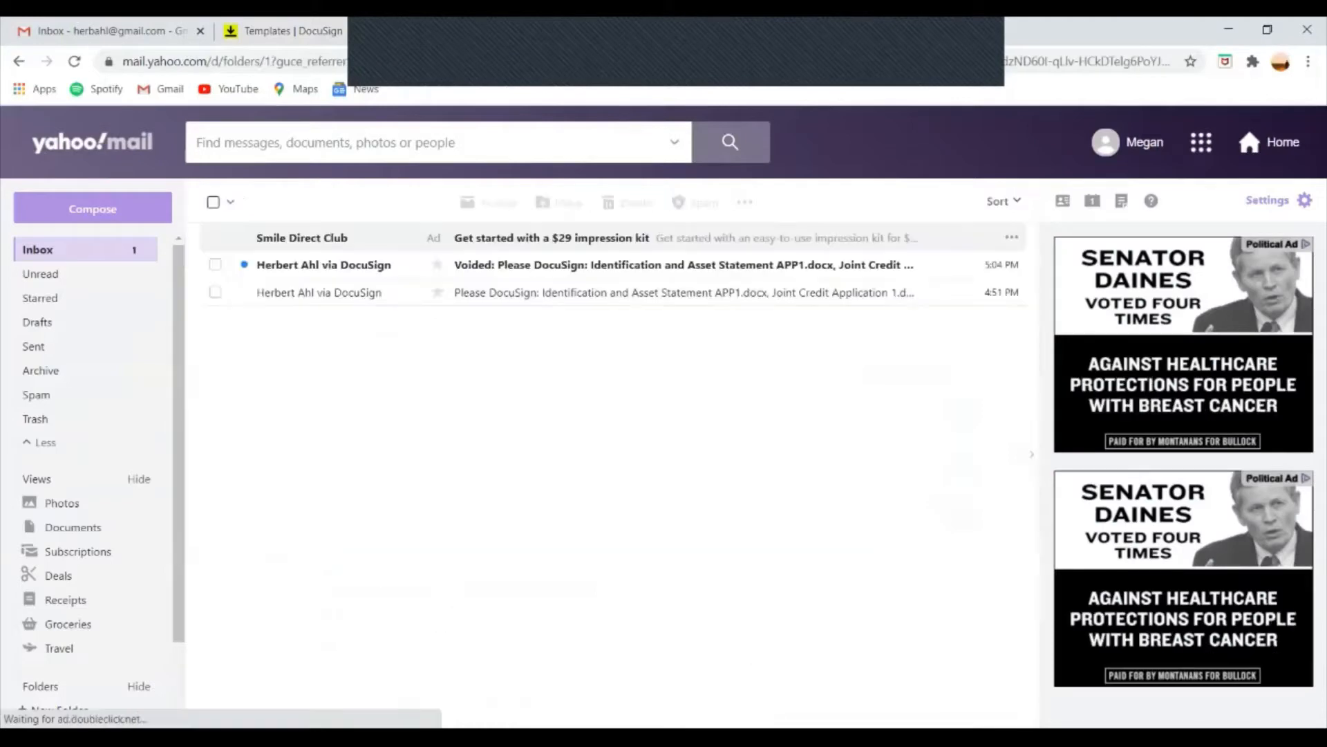
pyautogui.click(526, 265)
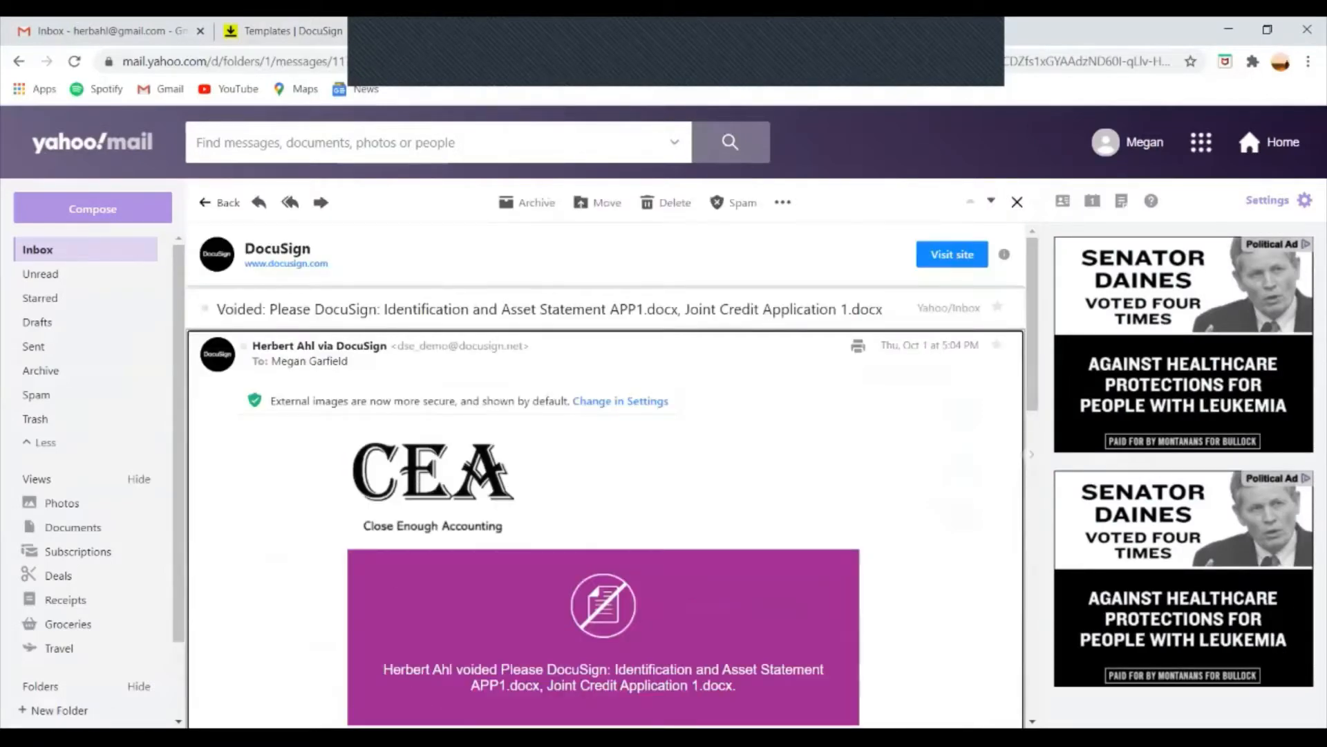
pyautogui.scroll(-2, 604, 470)
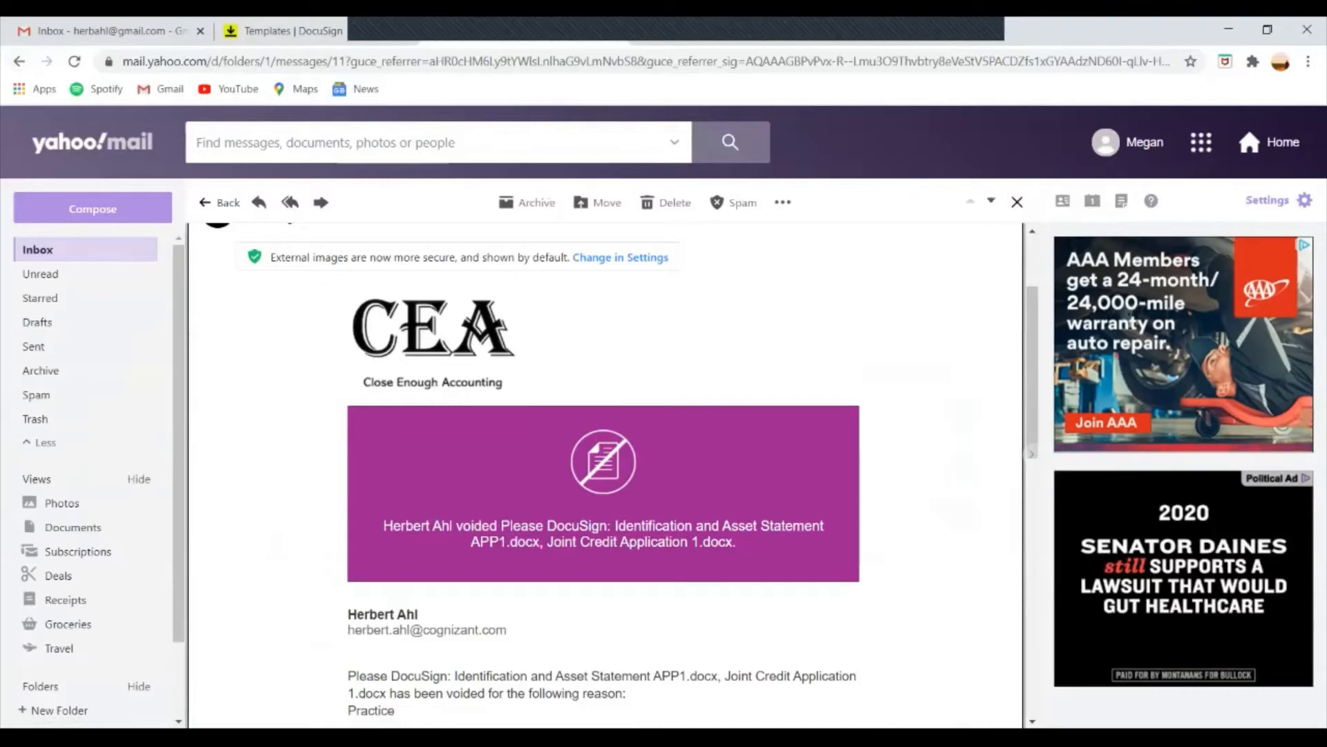
# Return to the inbox and open the newest DocuSign signing request email
pyautogui.click(20, 61)
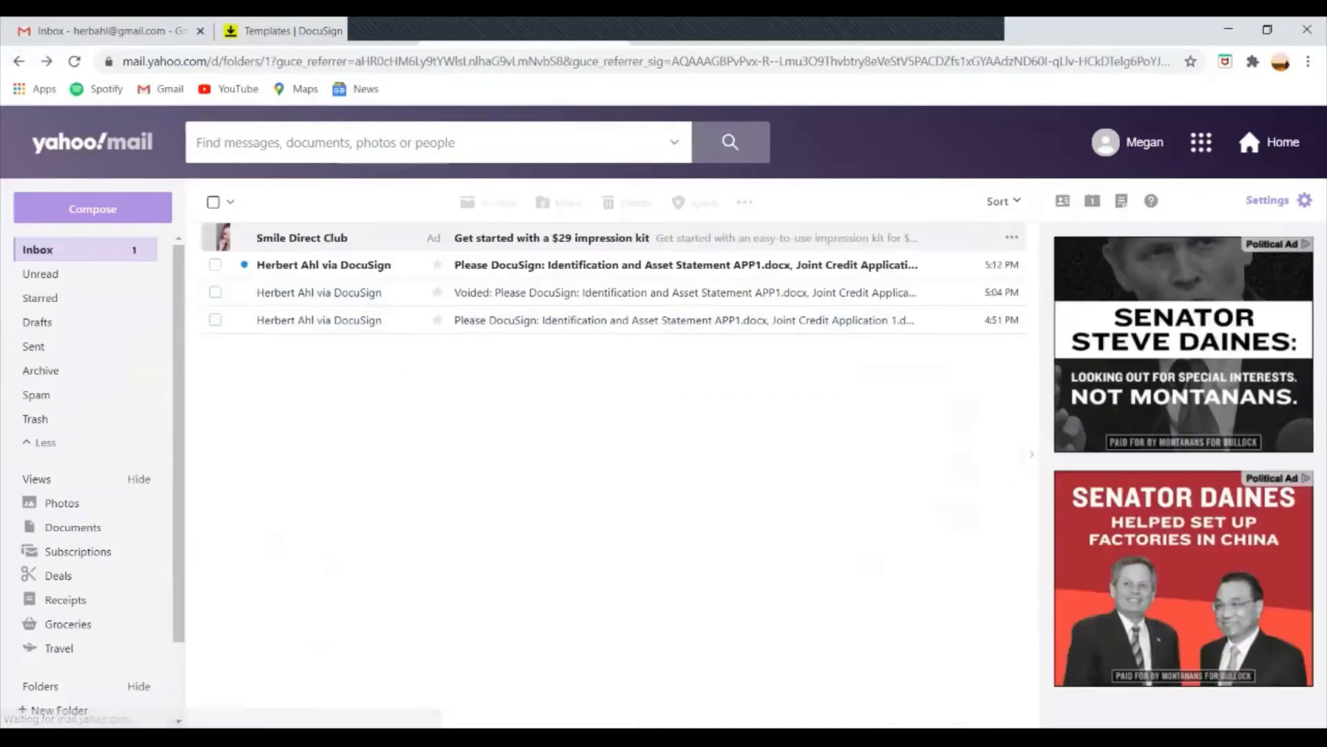
pyautogui.click(685, 265)
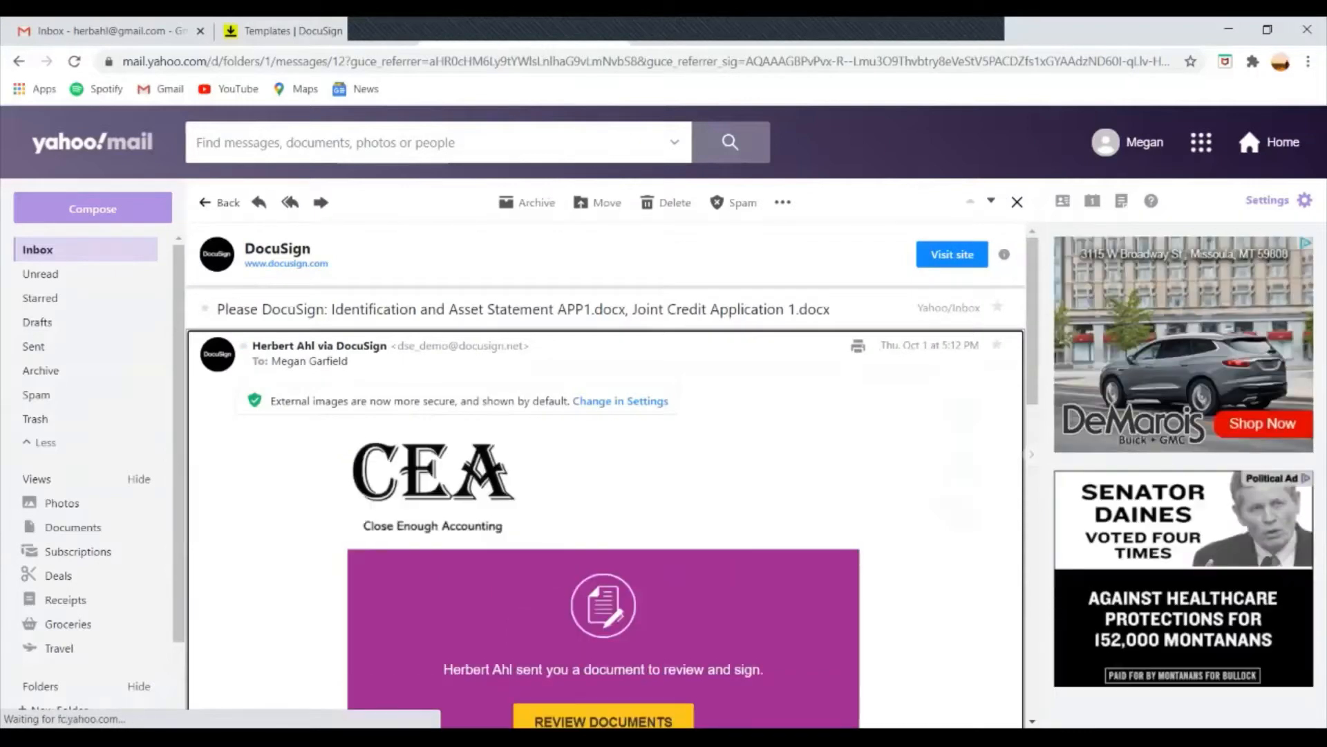
# Scroll through the DocuSign signing request email and open its documents for review
pyautogui.scroll(-2, 603, 477)
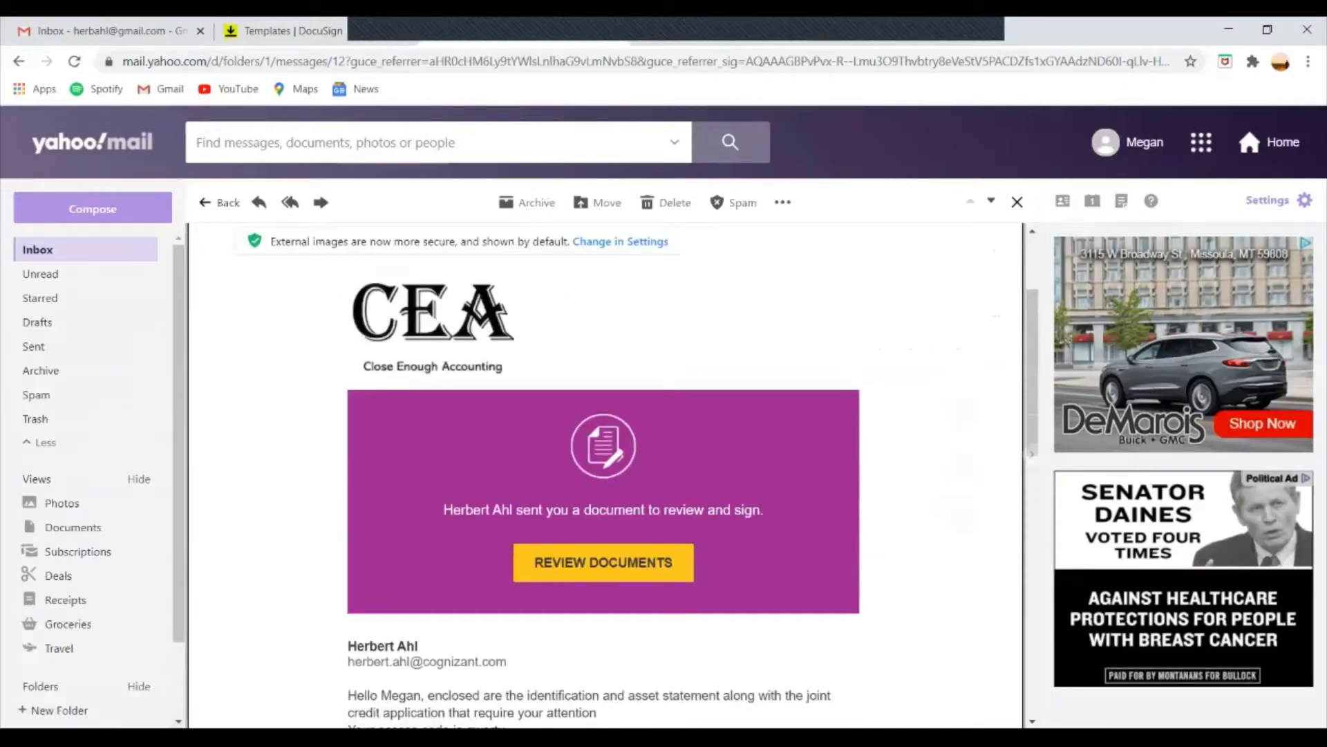
pyautogui.scroll(-2, 603, 477)
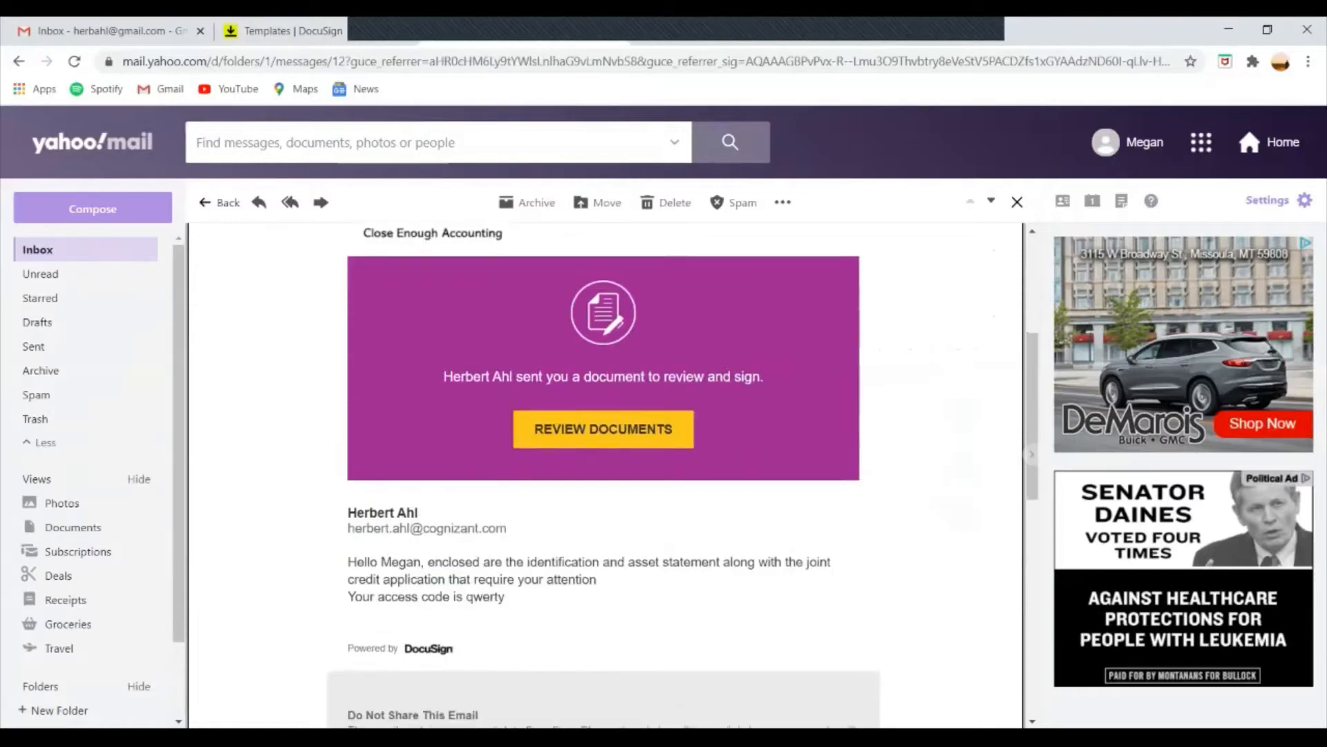
pyautogui.click(603, 428)
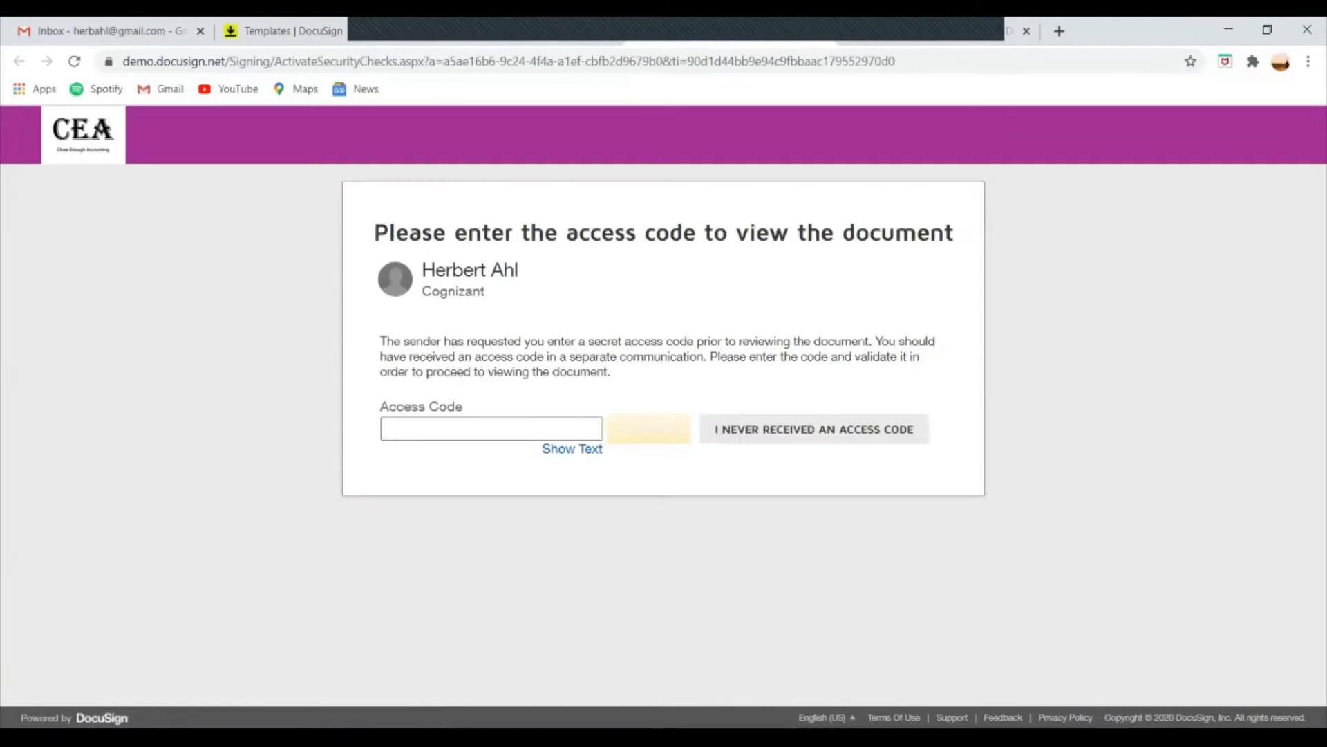
# Enter the access code from the email, reveal it to check it, and validate it
pyautogui.click(492, 429)
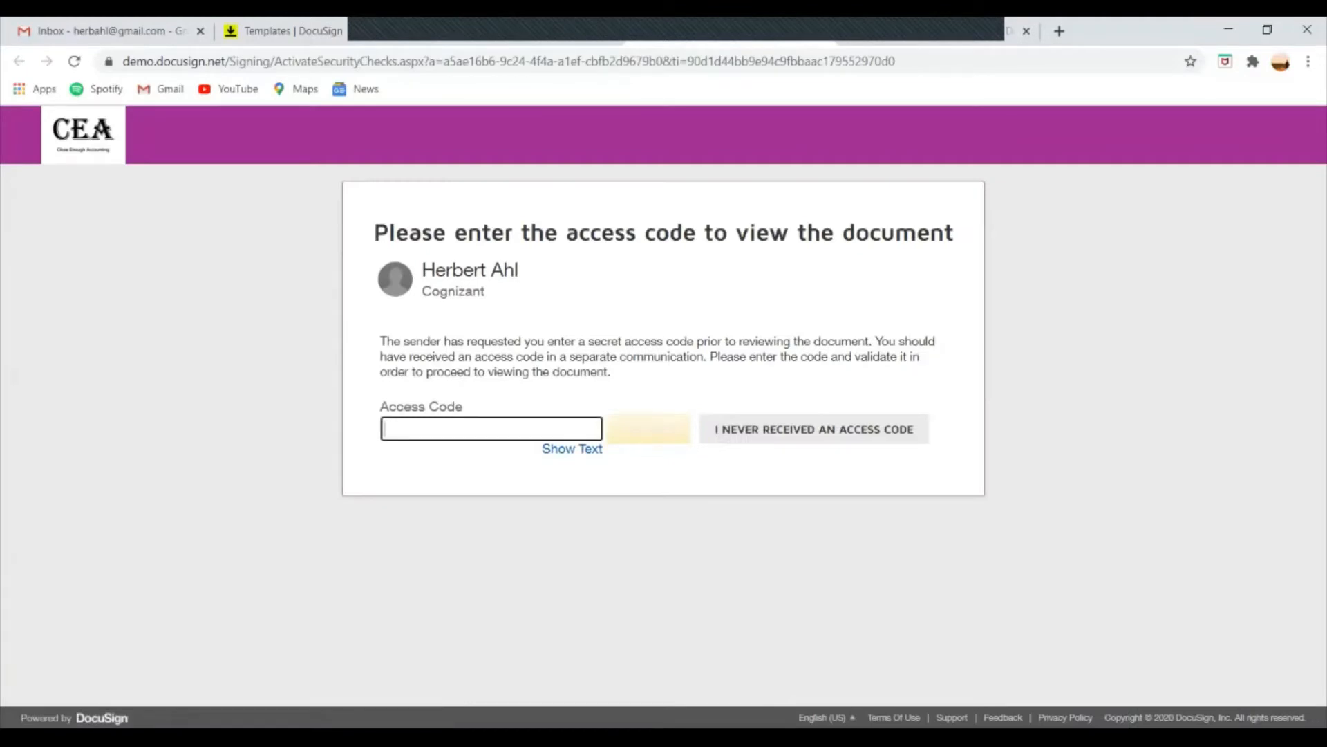
pyautogui.write('••••••')
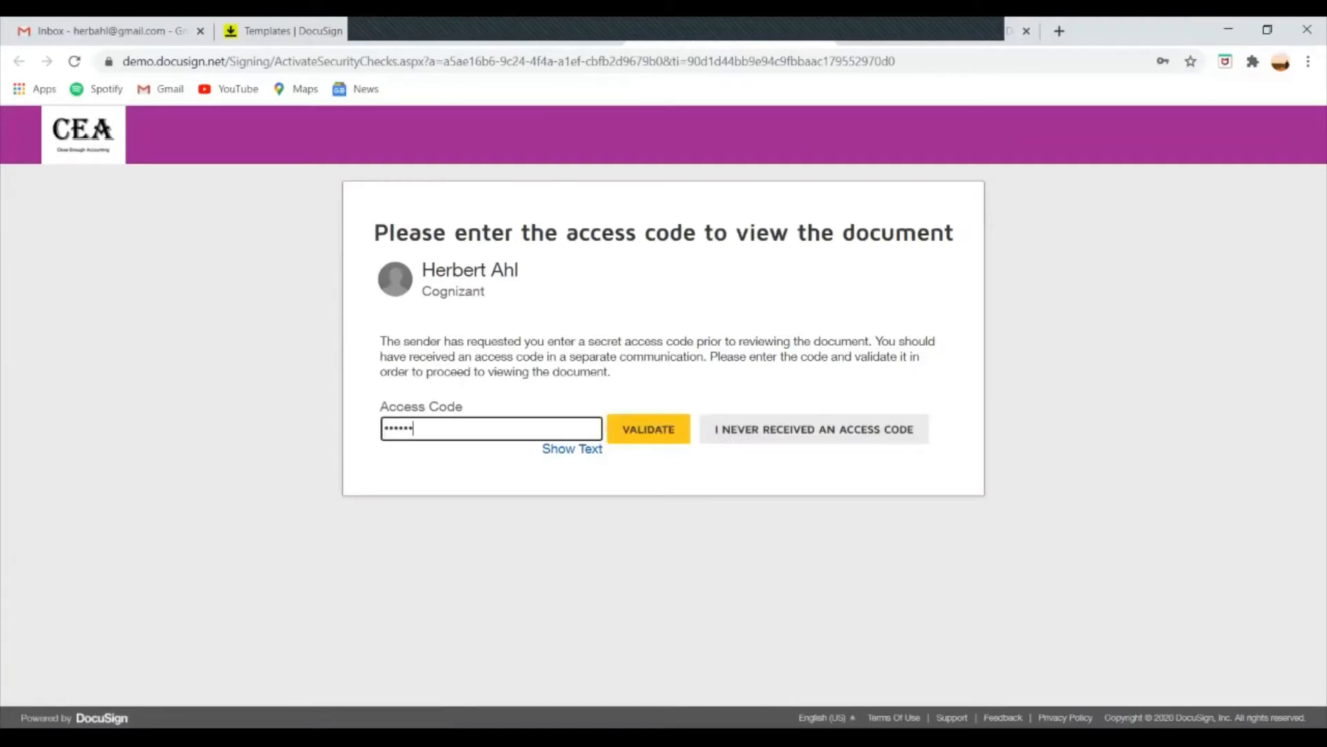
pyautogui.click(573, 449)
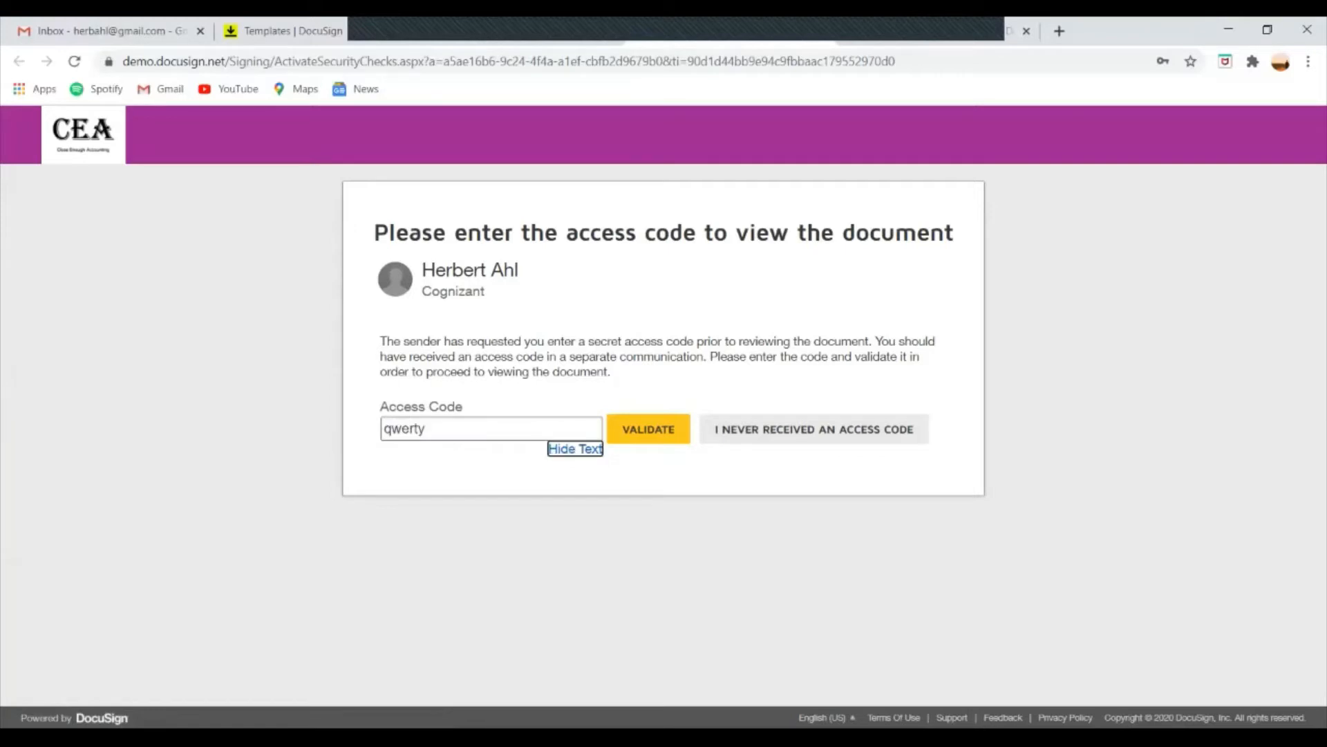
pyautogui.click(649, 429)
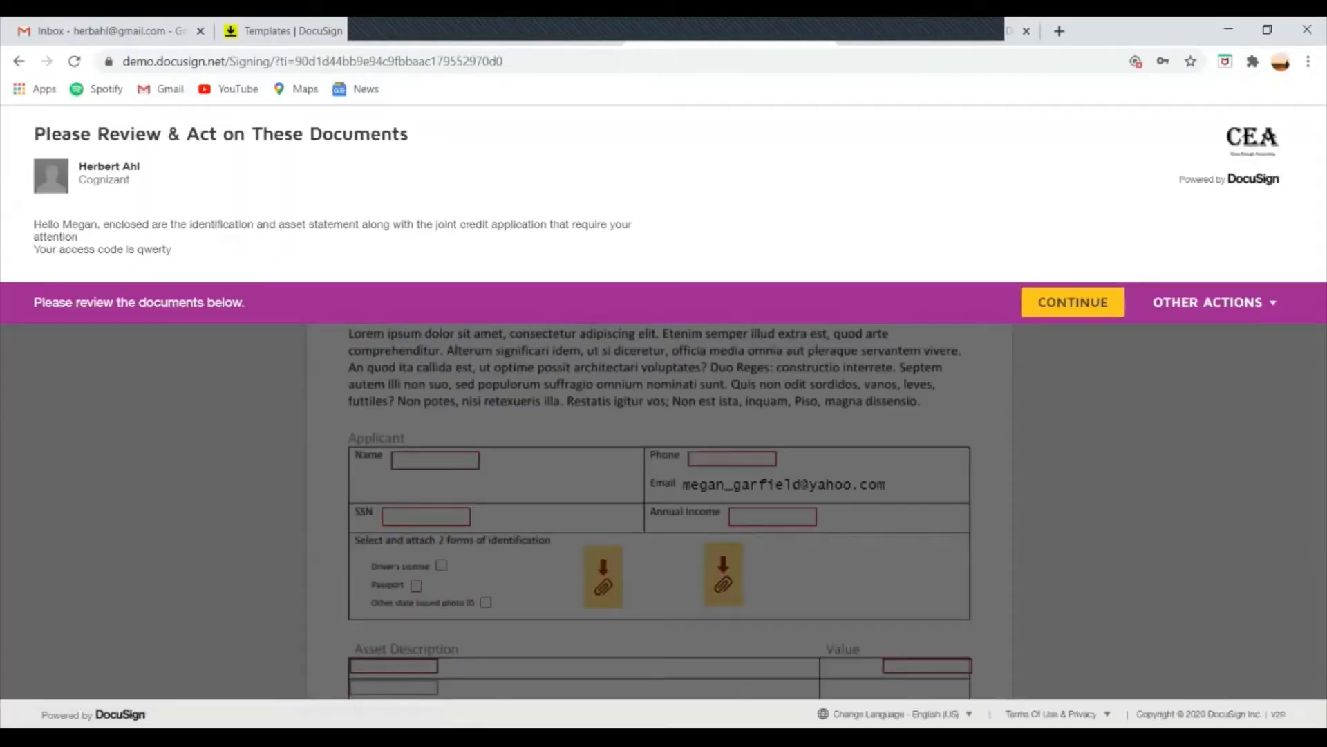
# Continue into the documents and fill in the applicant's full name in the Name field
pyautogui.click(1072, 303)
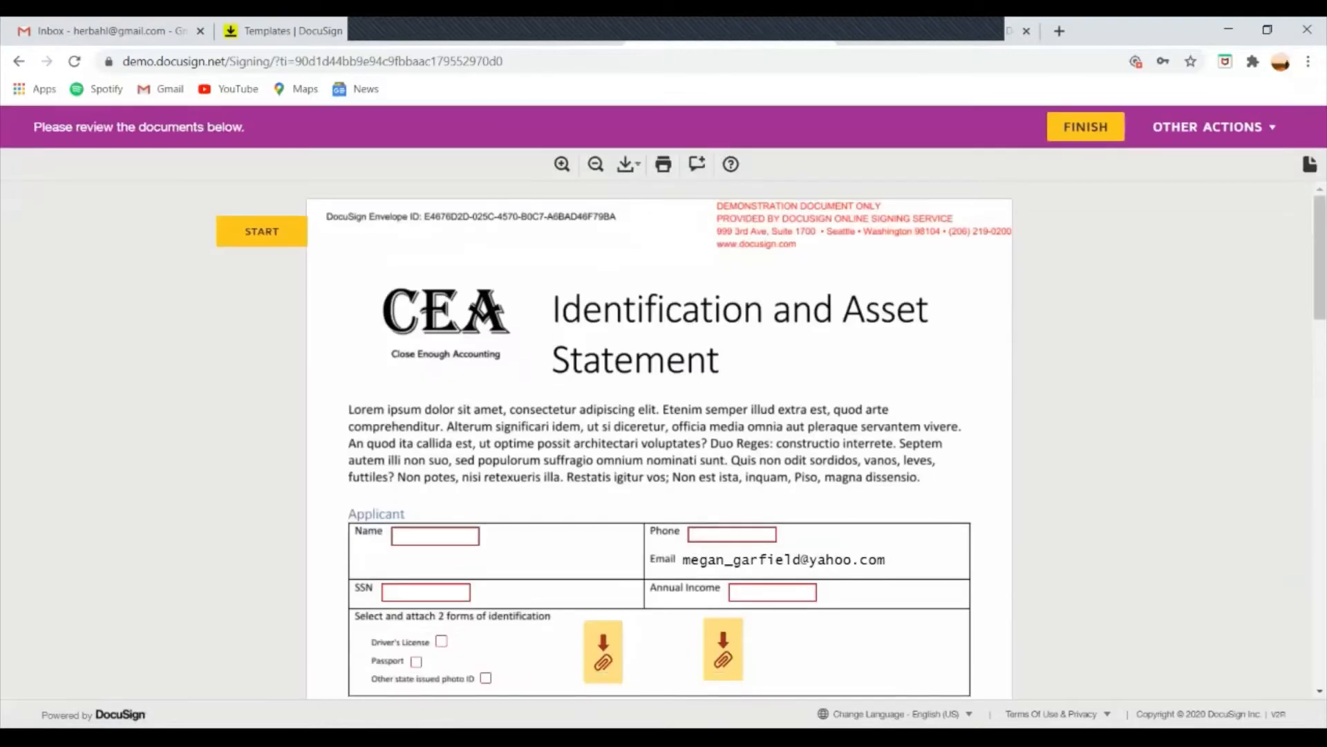
pyautogui.scroll(-2, 660, 443)
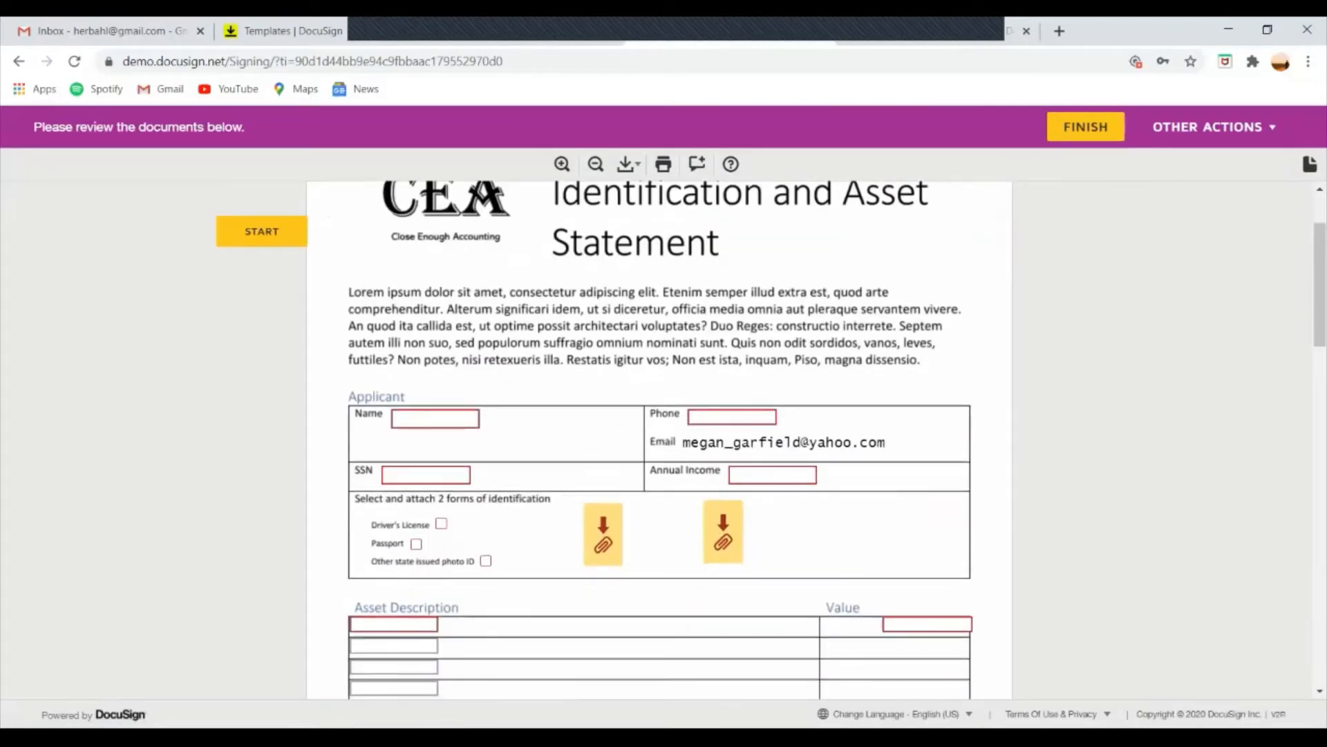
pyautogui.click(436, 418)
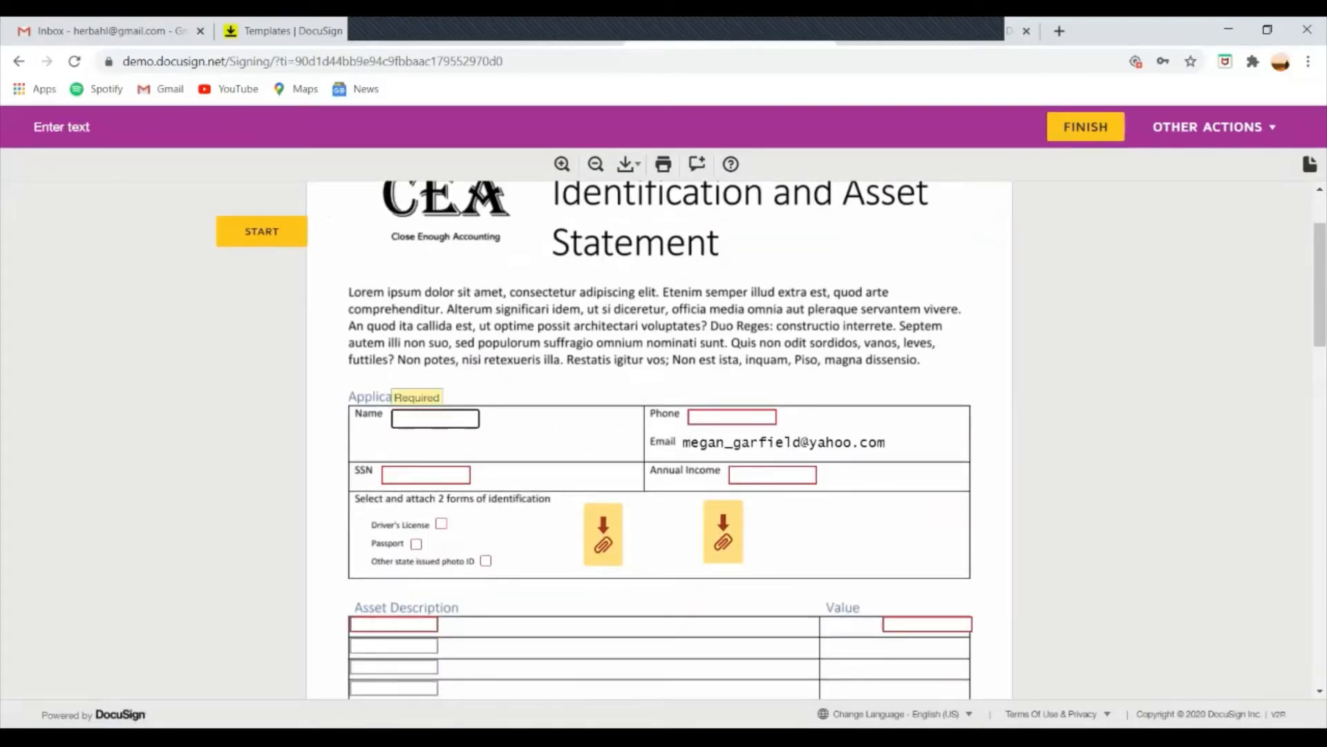
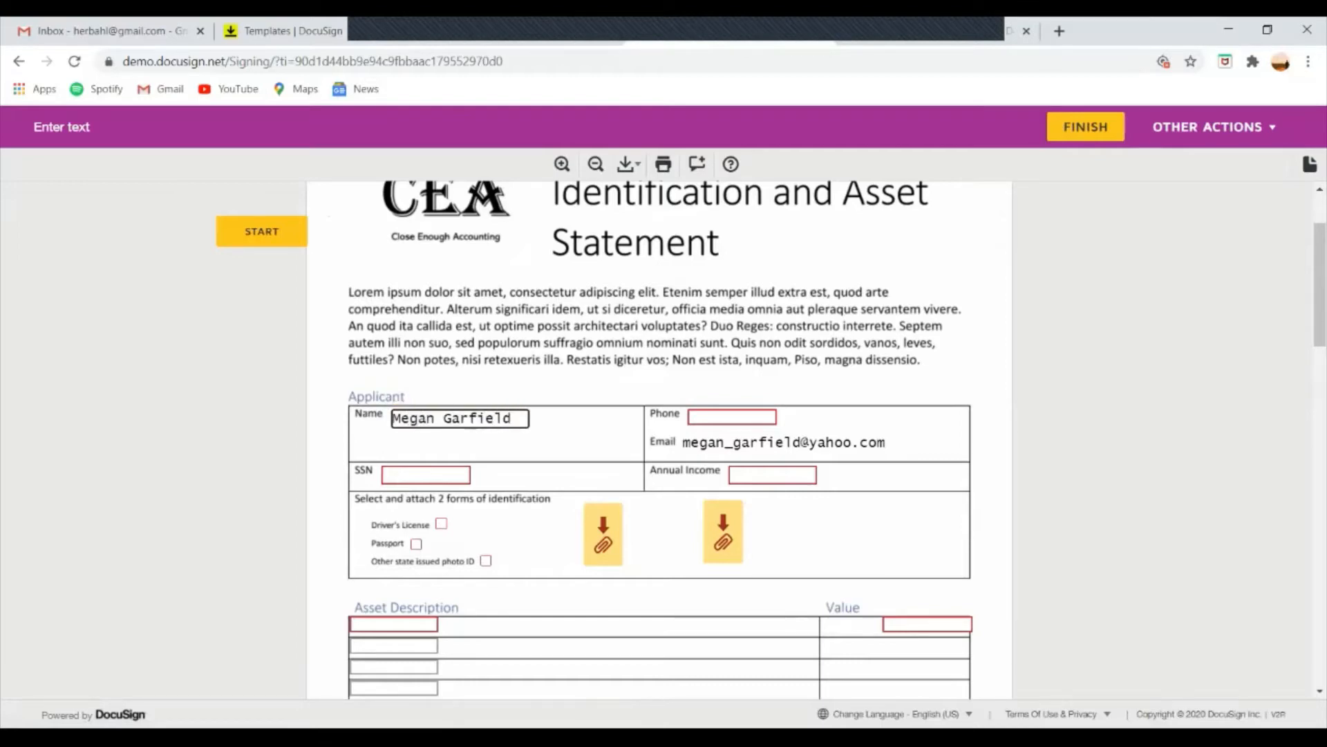
# Enter the applicant's phone number in the Phone field in the required ###-###-#### format
pyautogui.click(732, 417)
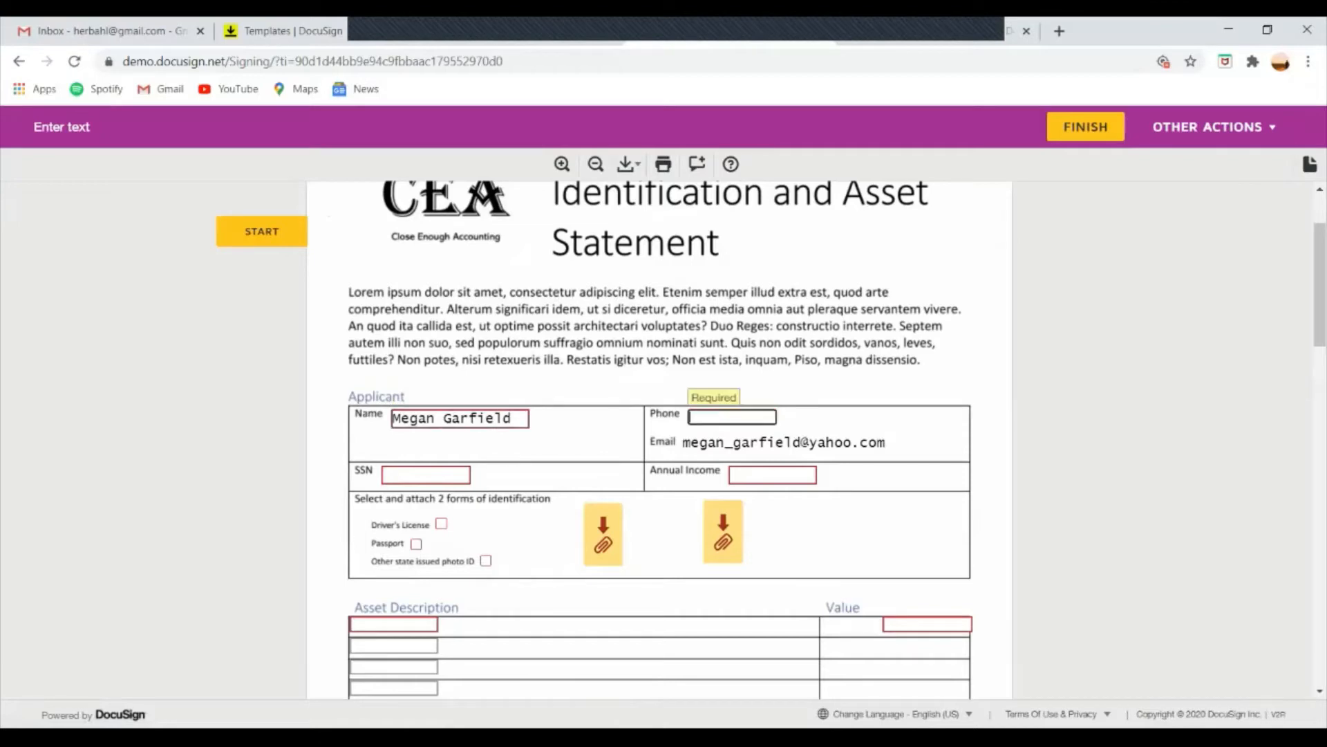
pyautogui.write('123')
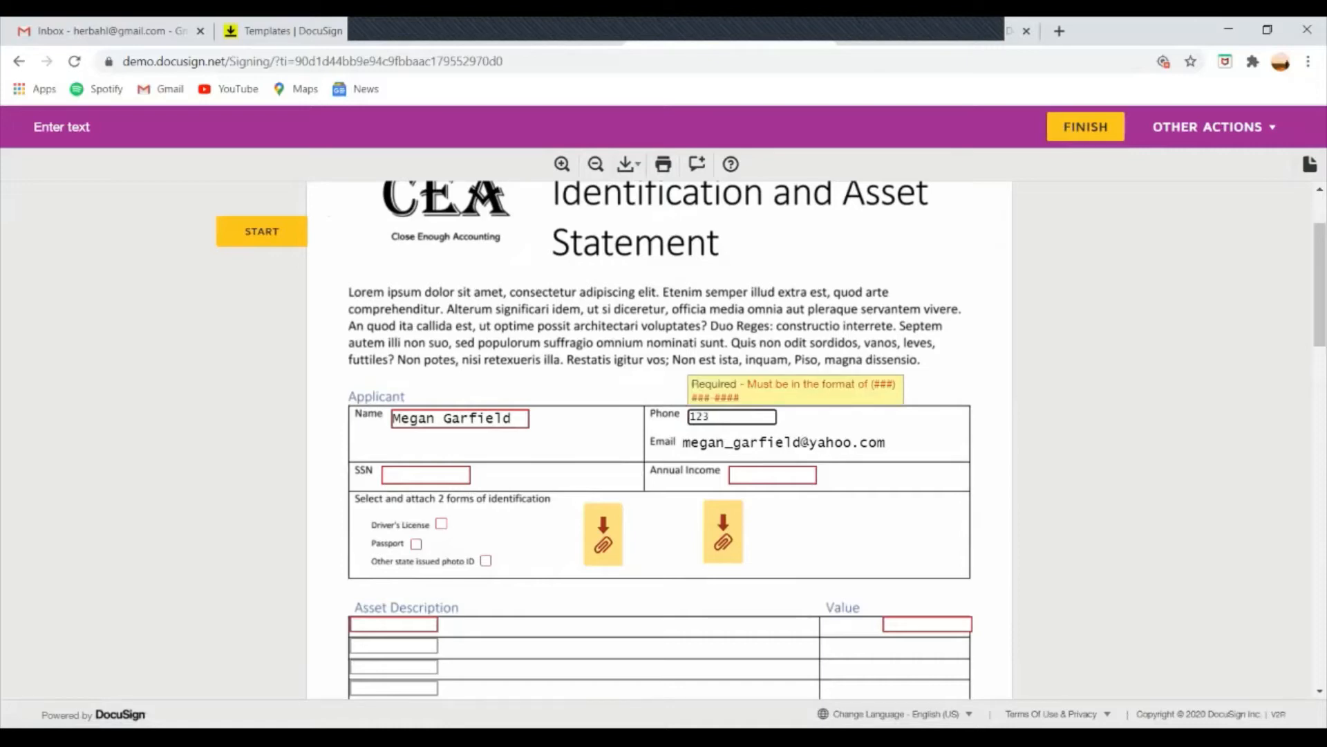
pyautogui.write('-123-1234')
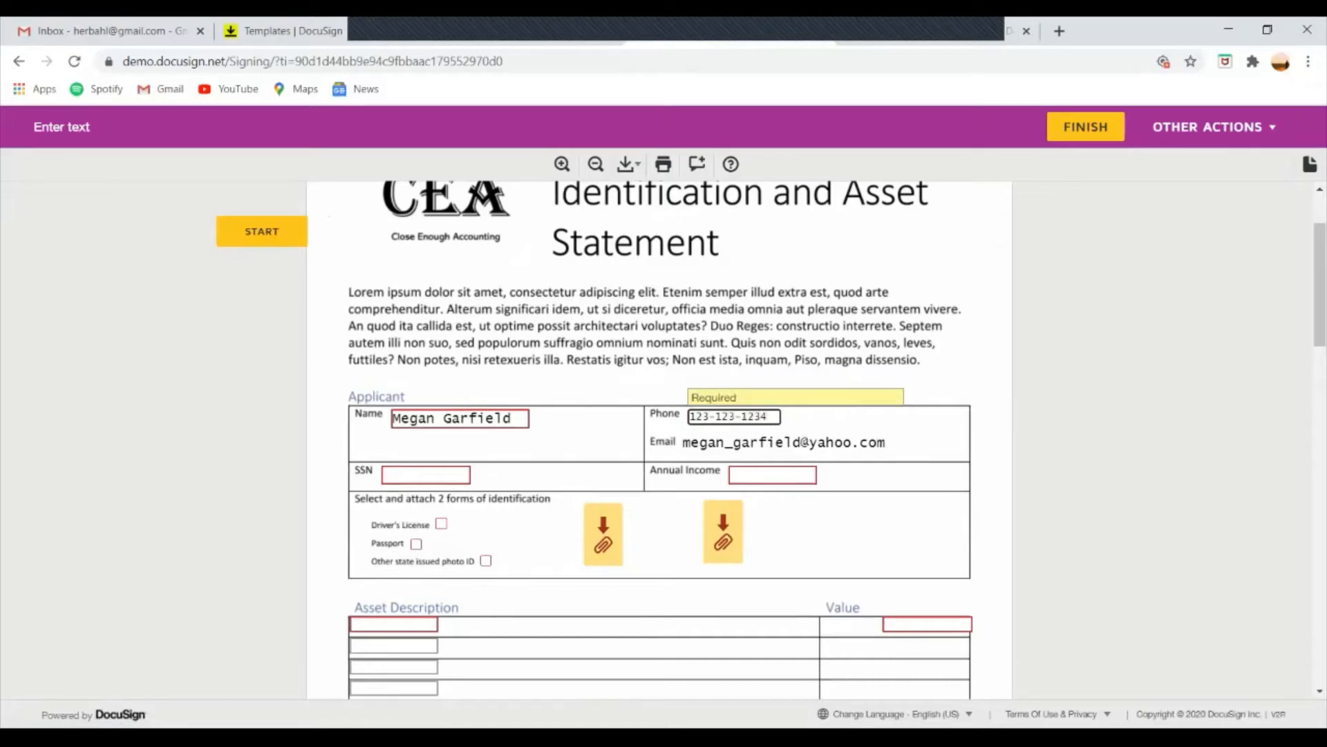
# Enter the applicant's social security number in the SSN field and move on to Annual Income
pyautogui.click(426, 475)
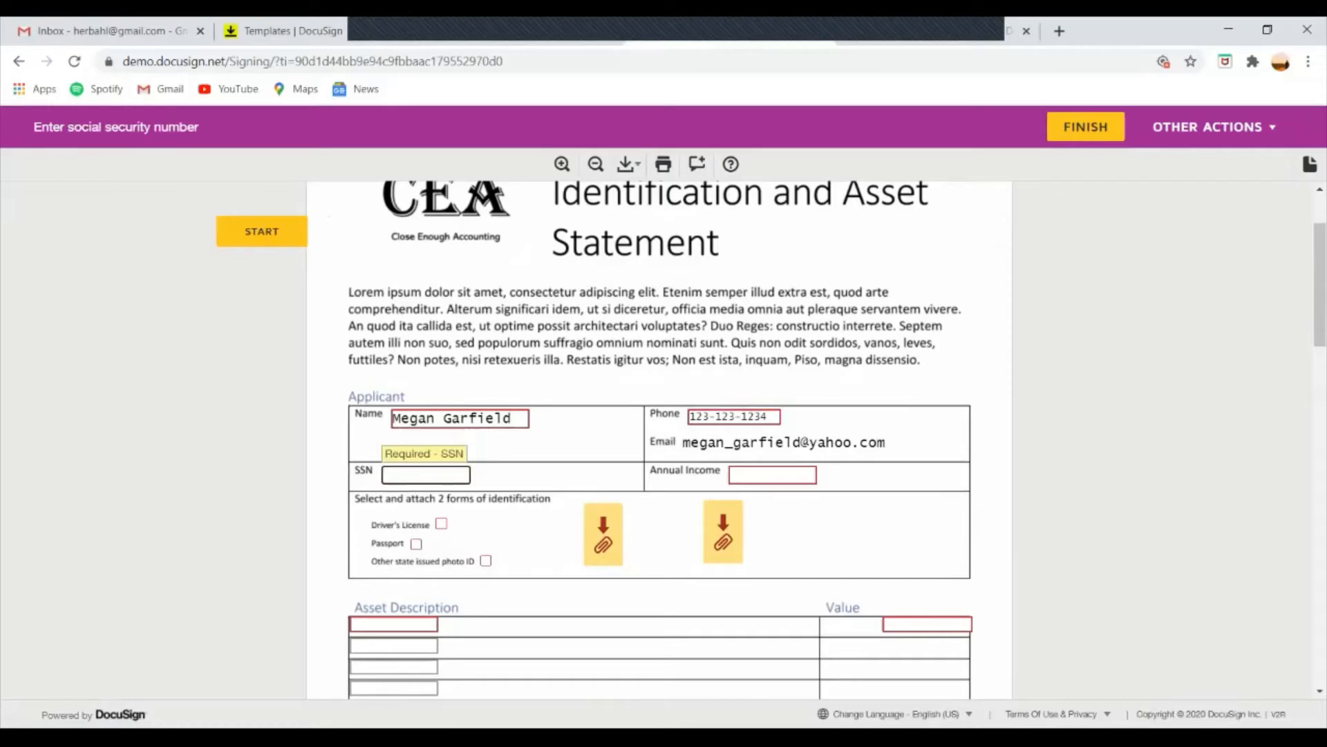
pyautogui.write('123-')
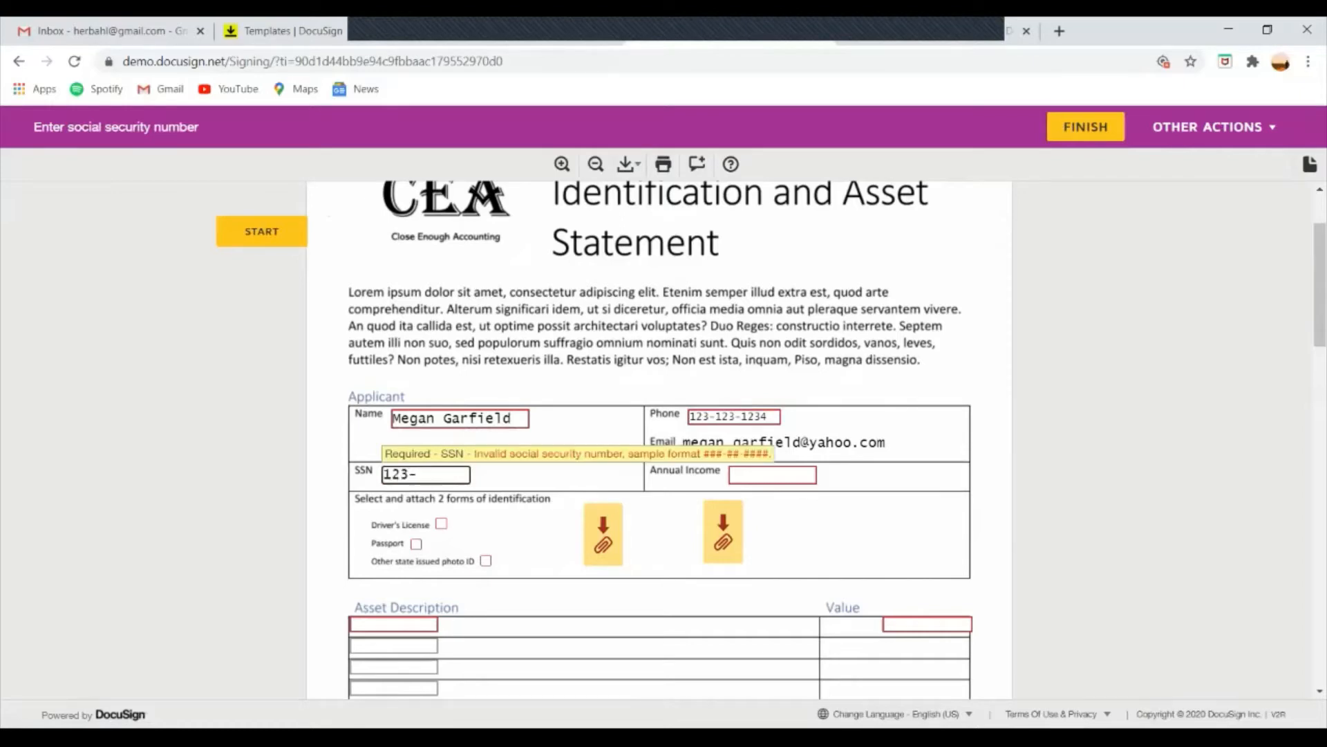
pyautogui.write('45-6789')
pyautogui.press('Tab')
pyautogui.press('Tab')
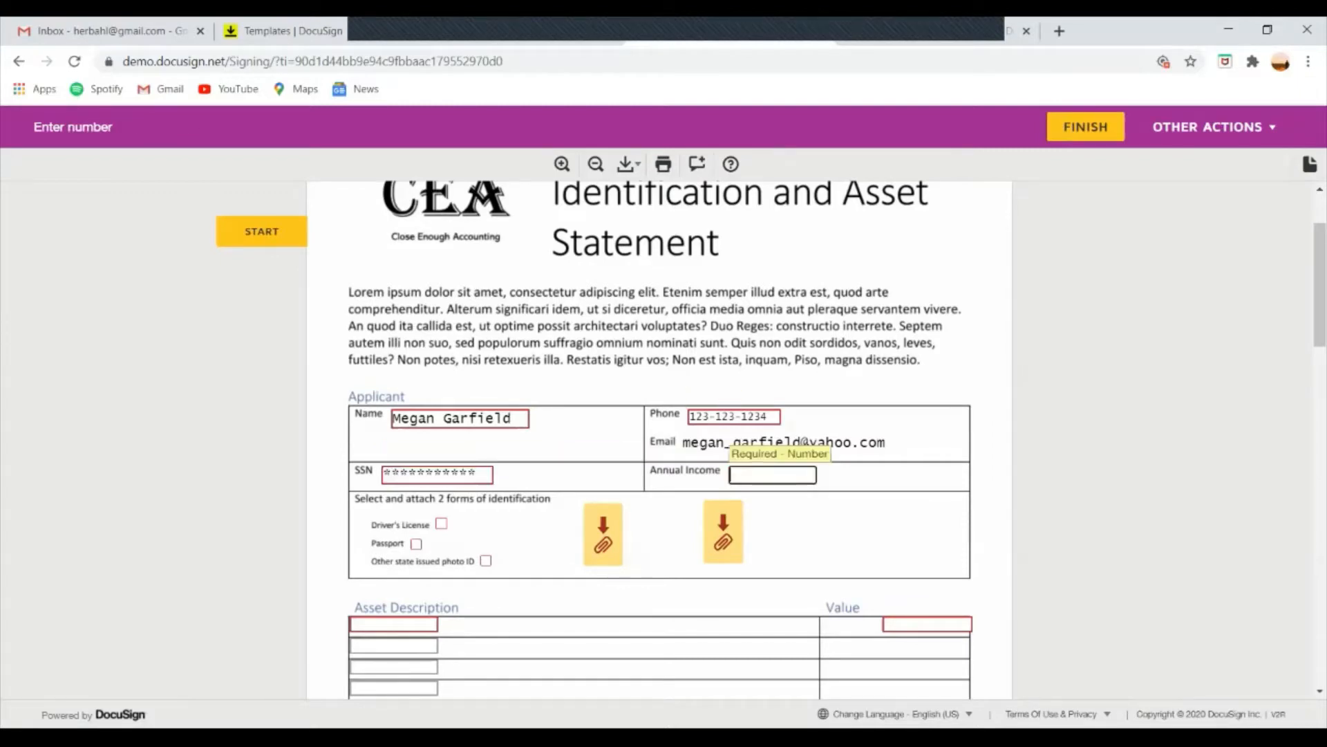
# Set the annual income to 102340 and tick the Driver's License and Passport identification boxes
pyautogui.write('102340')
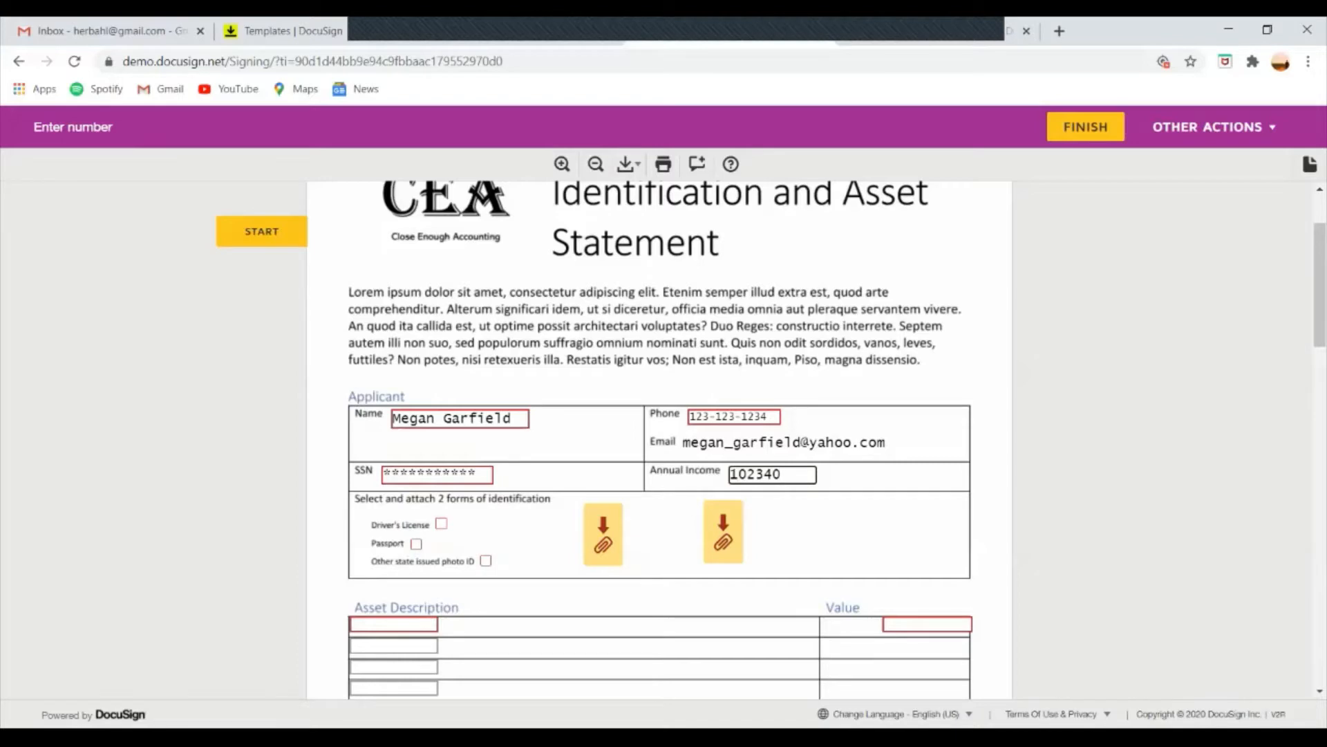
pyautogui.click(441, 524)
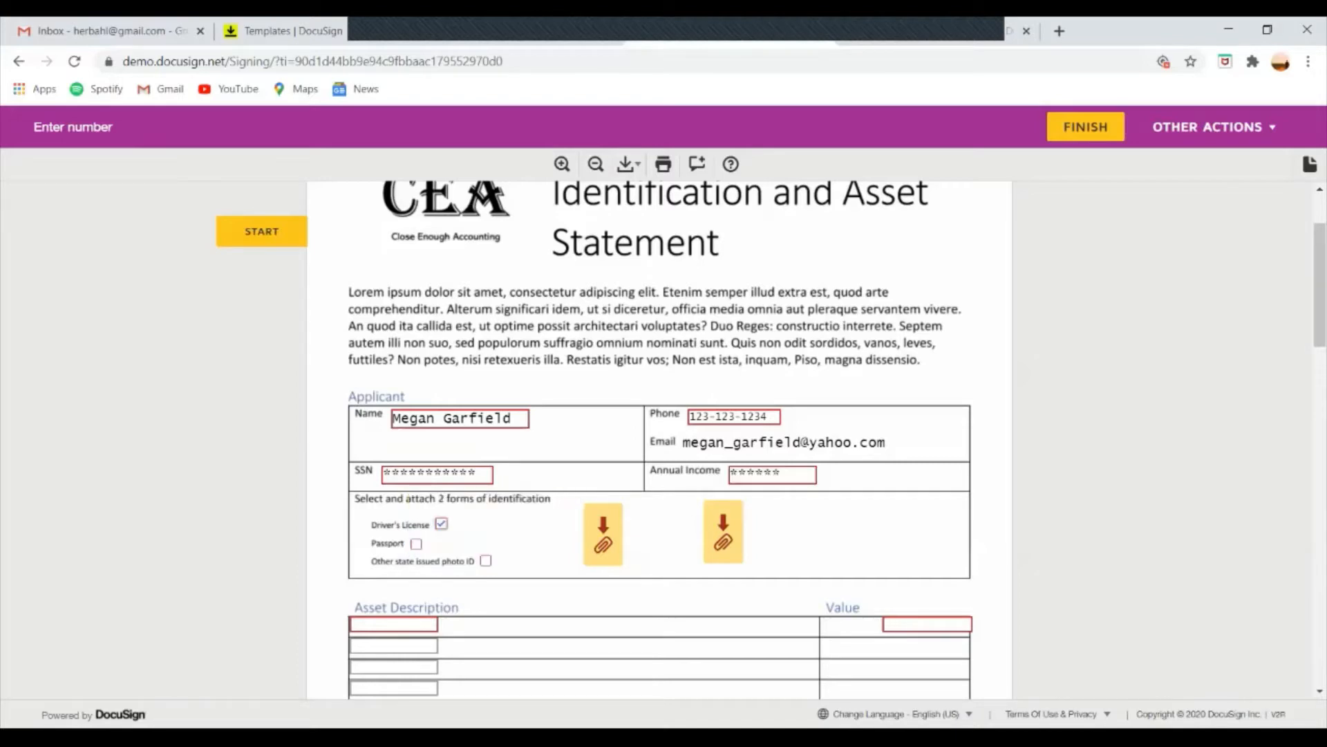
pyautogui.click(416, 544)
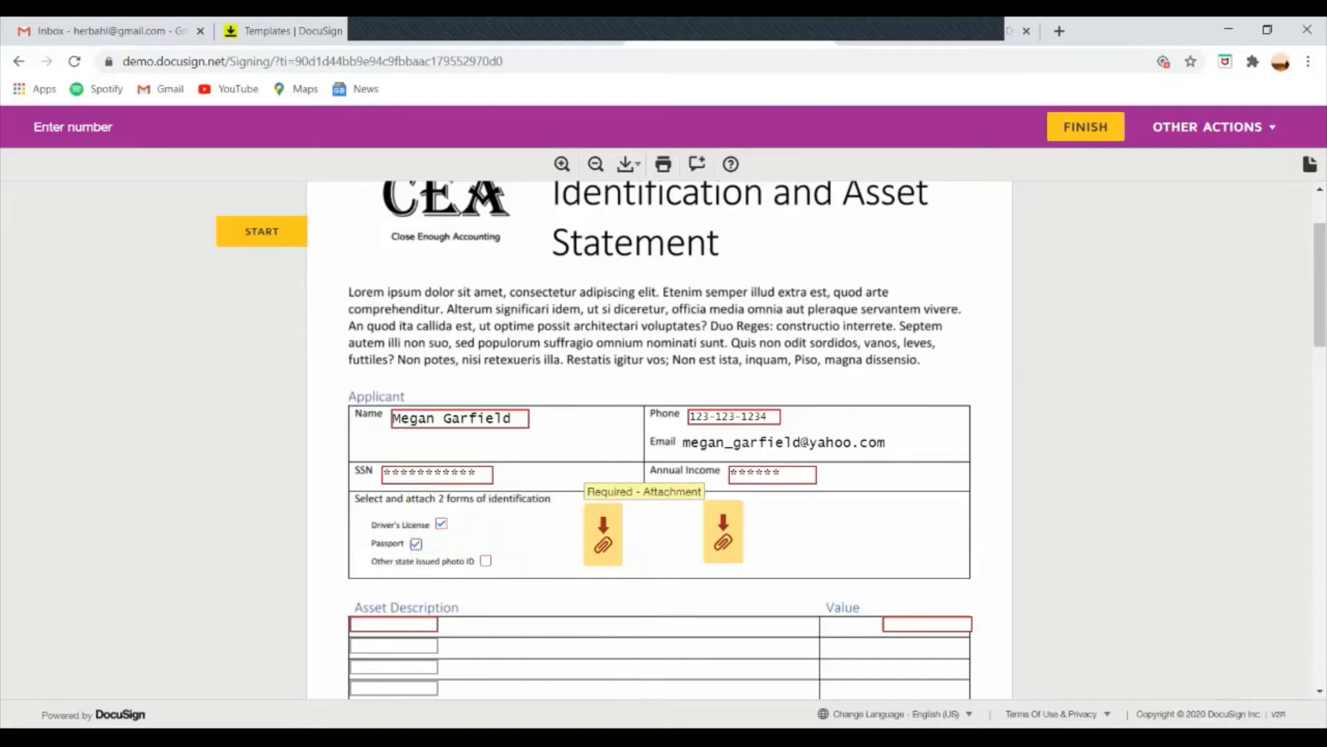
pyautogui.click(603, 533)
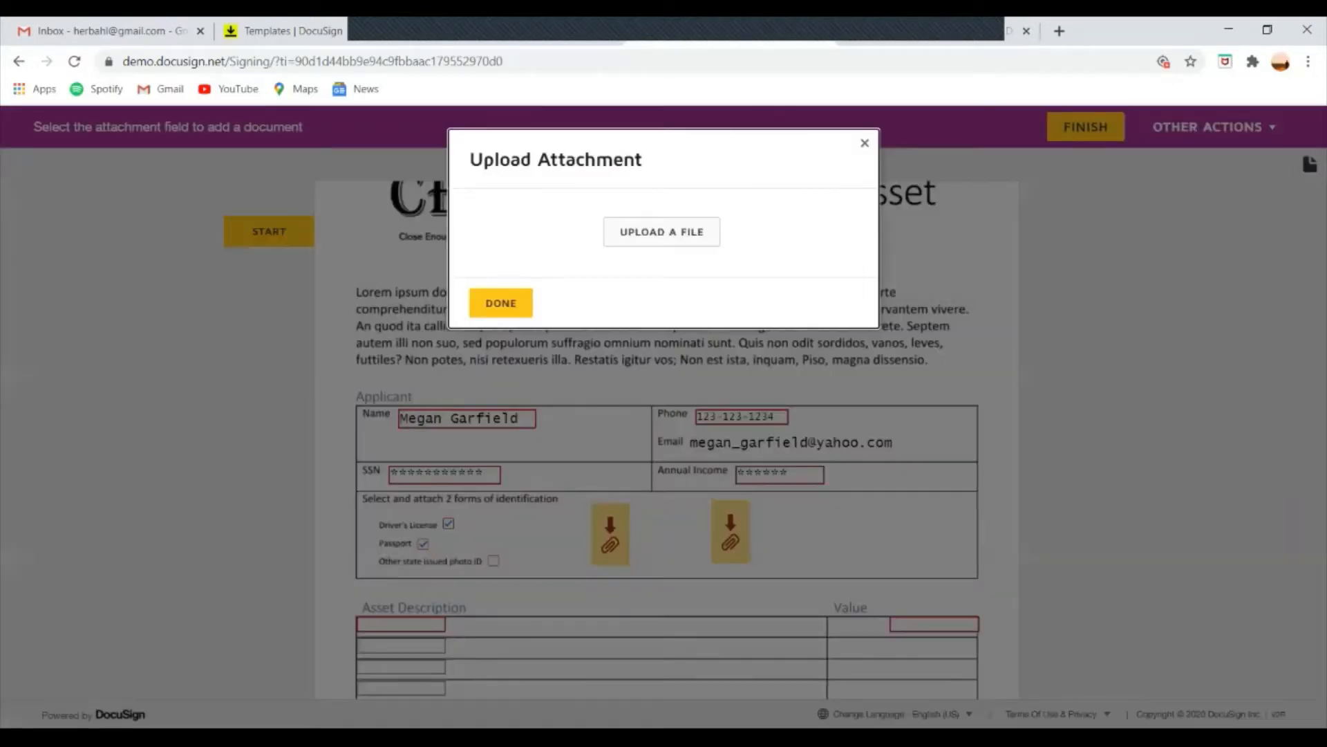
pyautogui.click(662, 231)
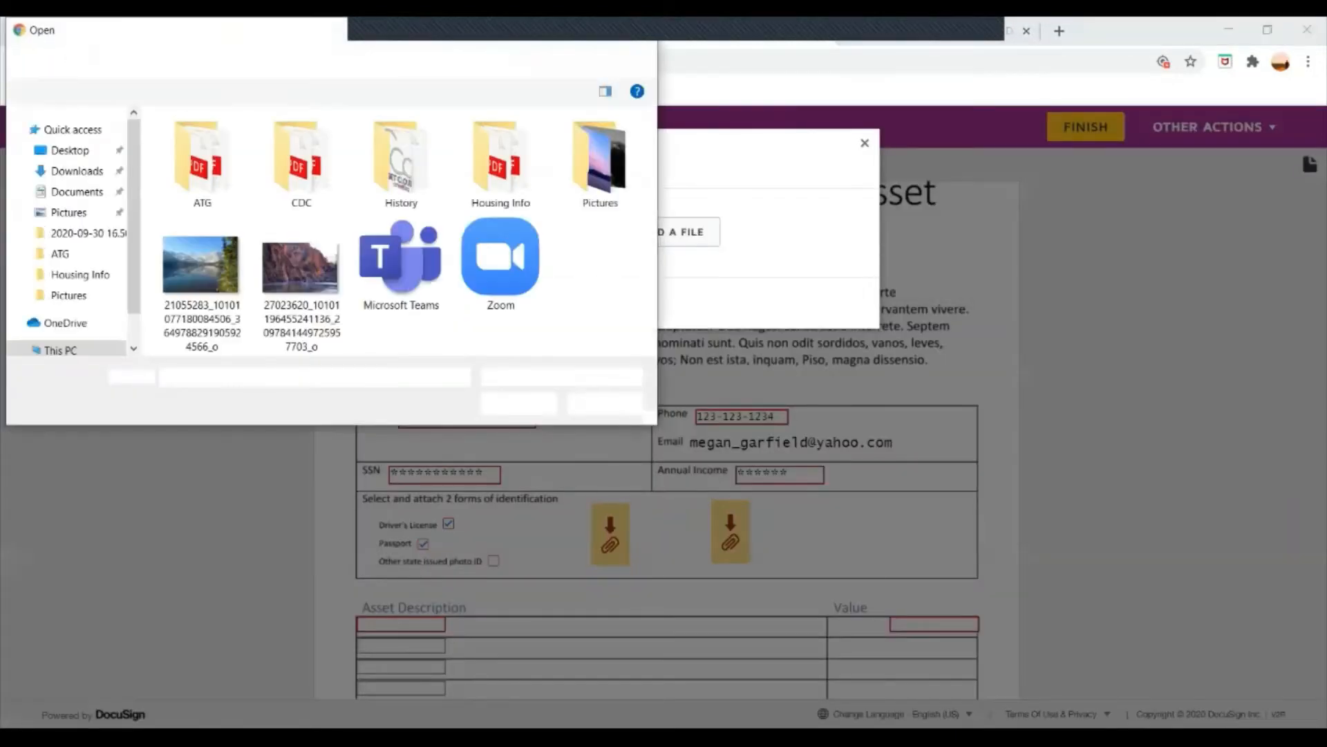
pyautogui.click(201, 277)
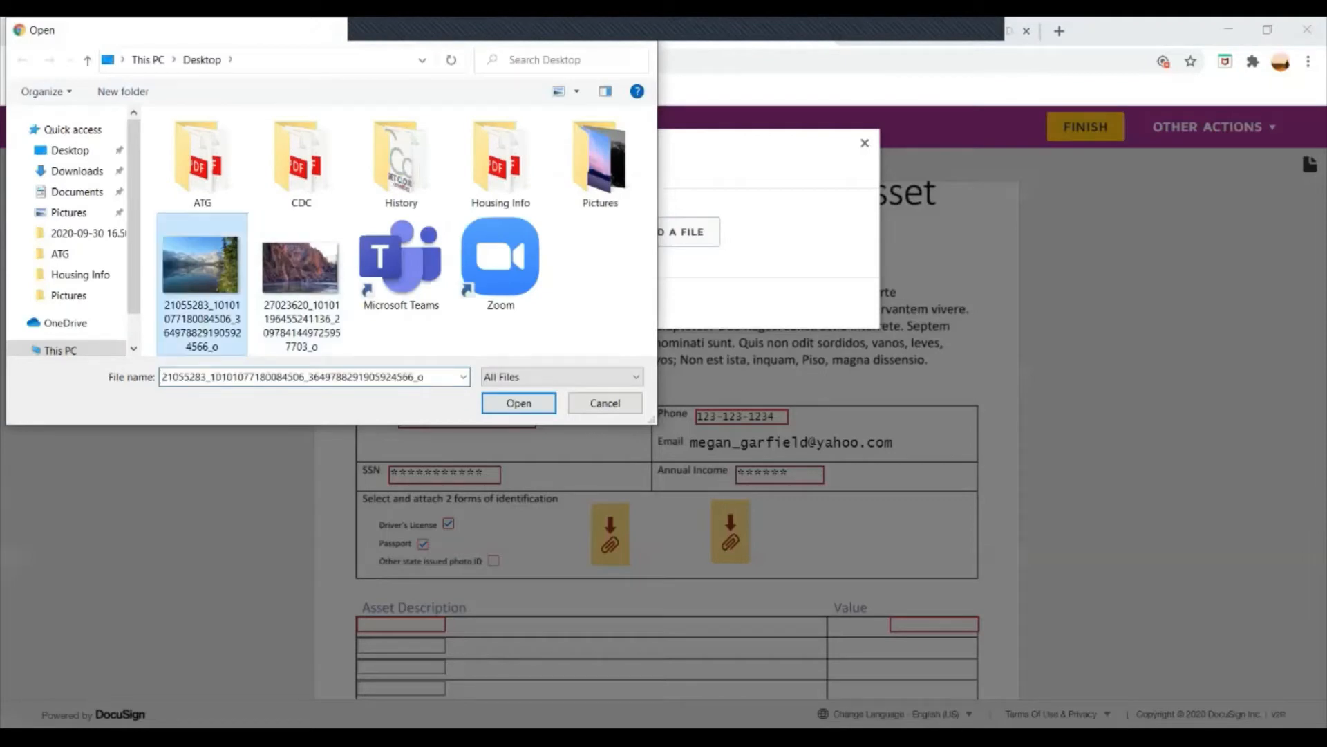
pyautogui.click(519, 403)
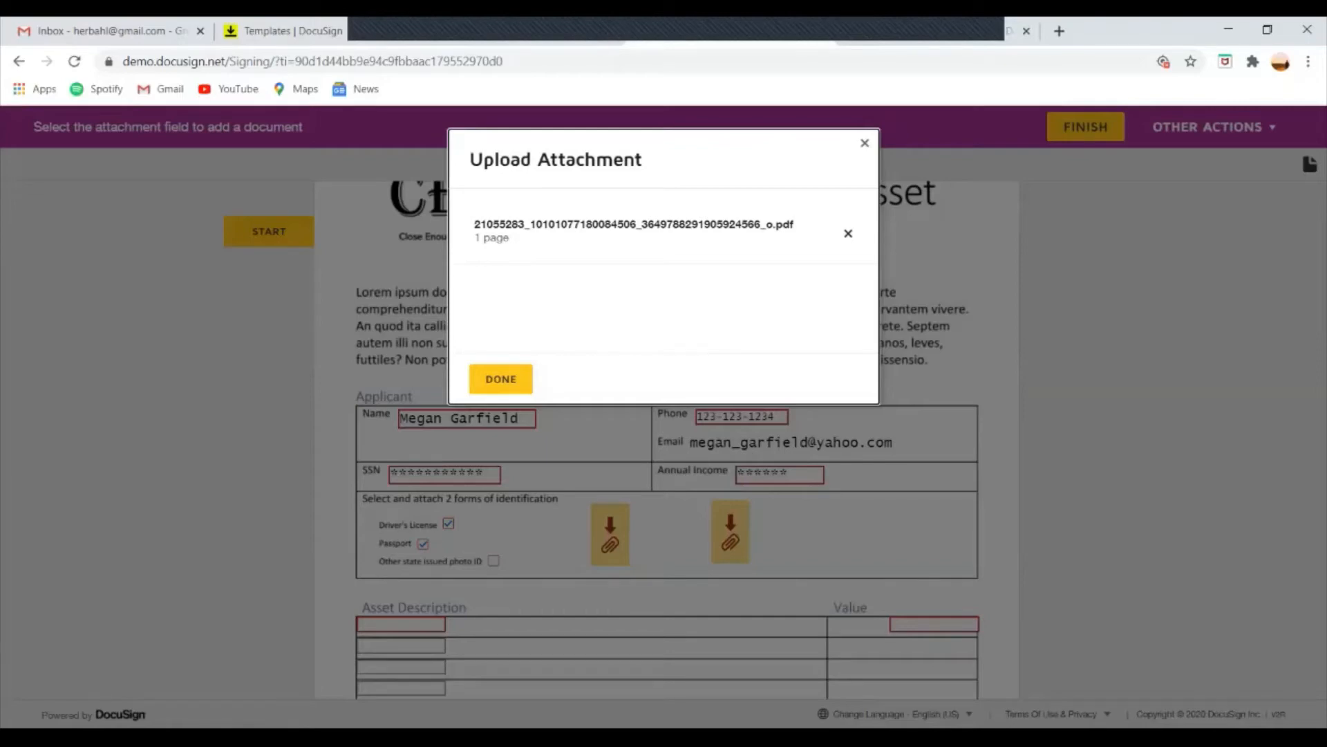
pyautogui.click(501, 379)
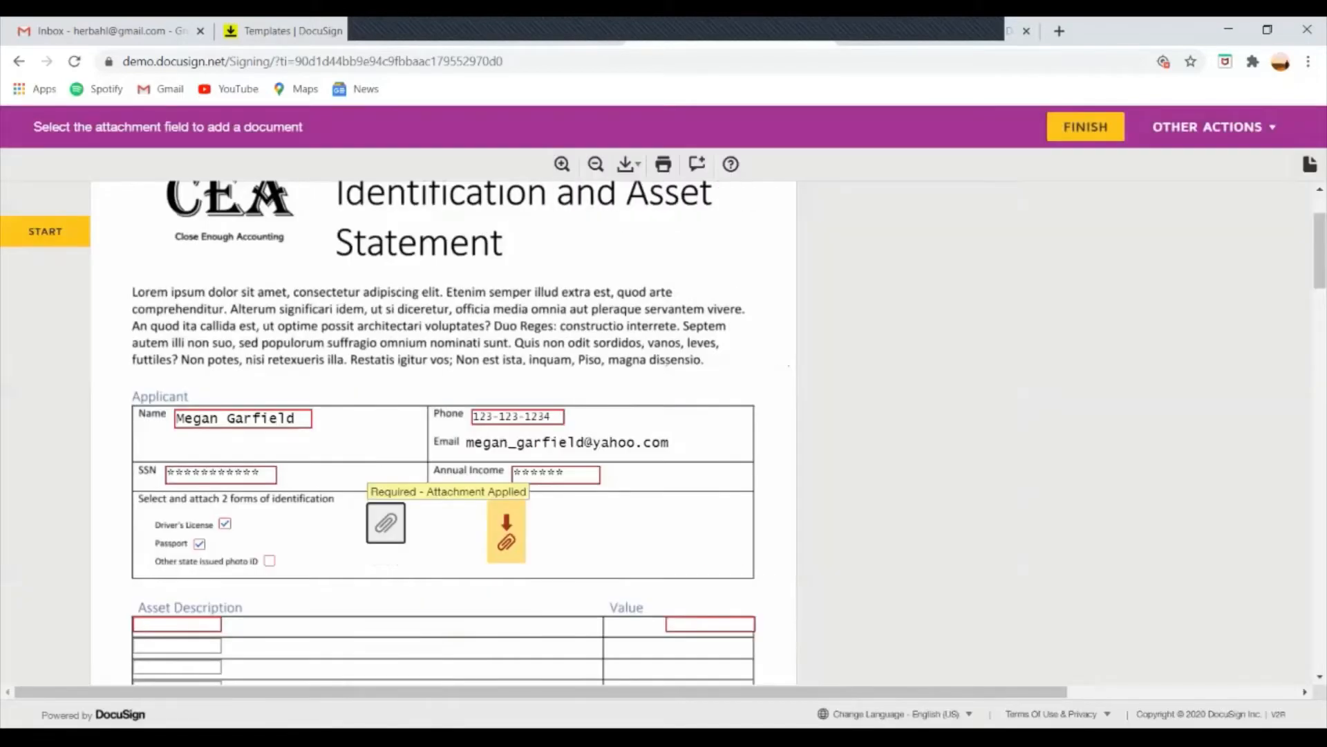
pyautogui.click(507, 533)
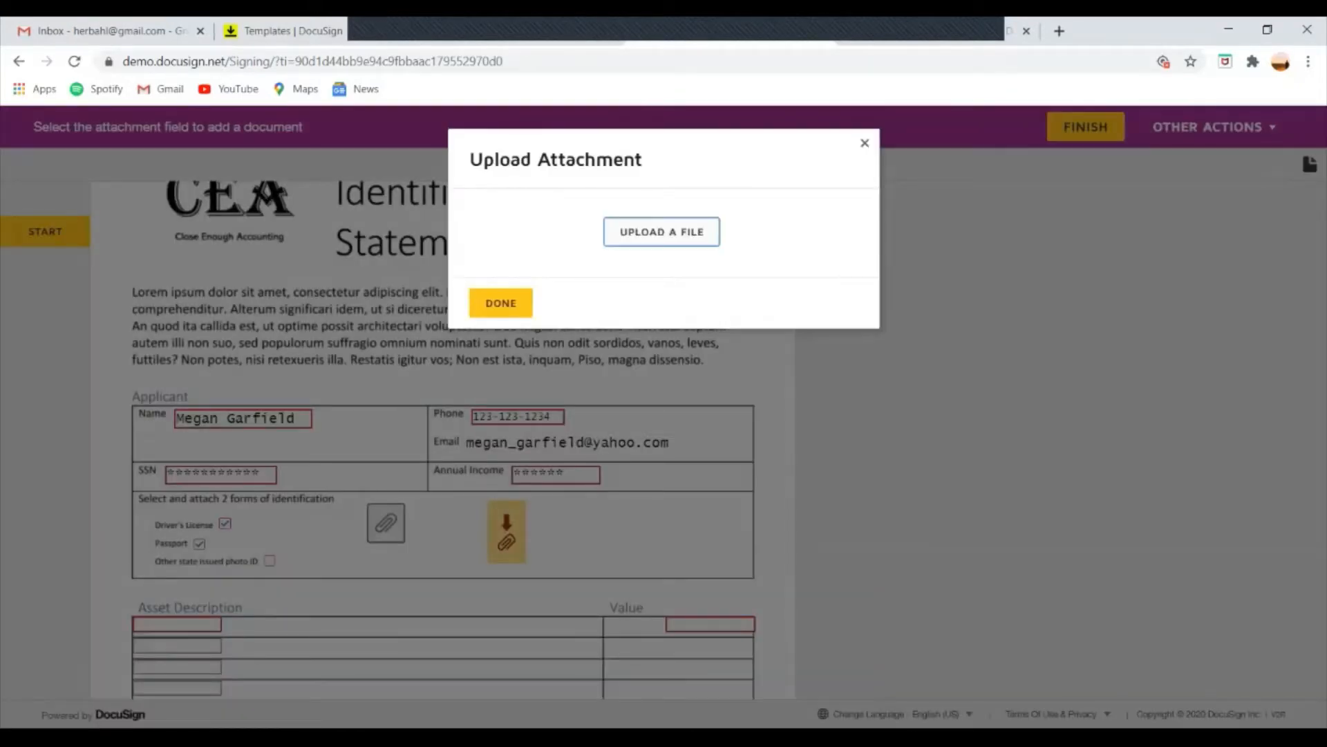
pyautogui.click(661, 232)
pyautogui.click(301, 284)
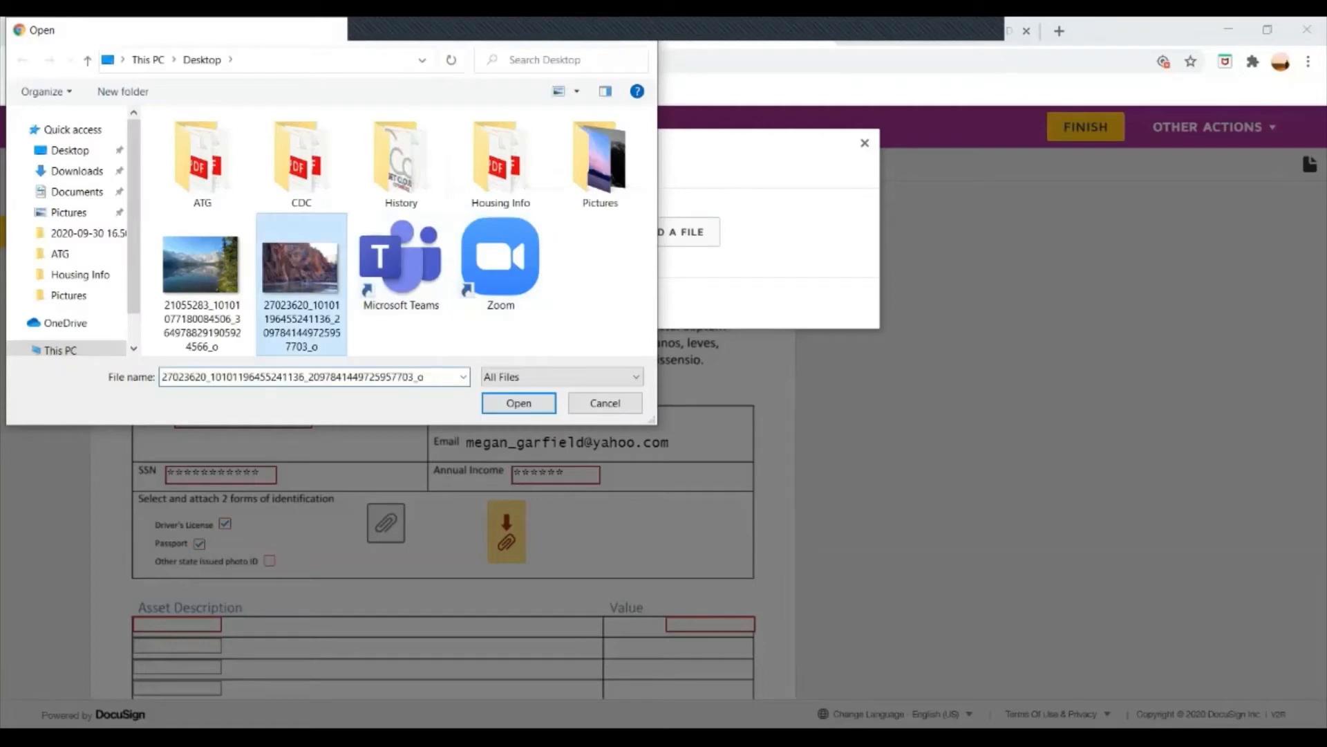
pyautogui.click(518, 404)
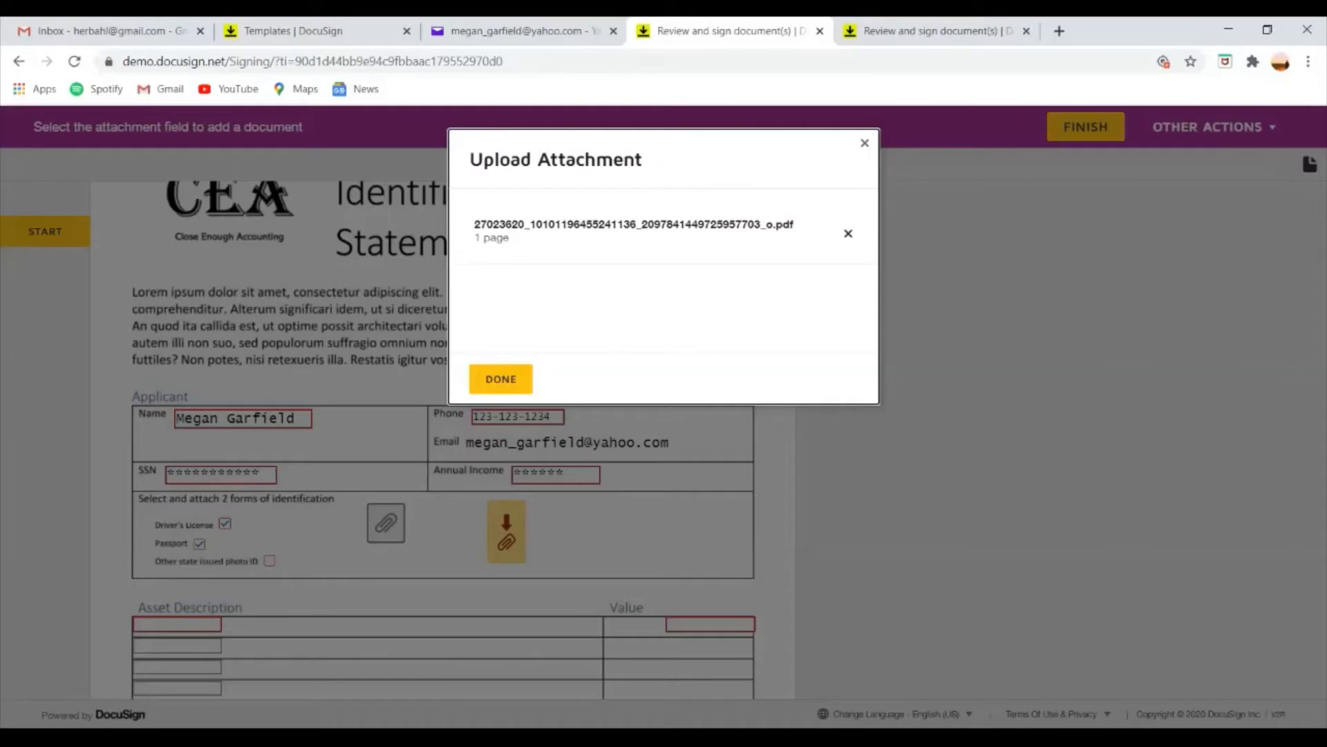
pyautogui.click(500, 379)
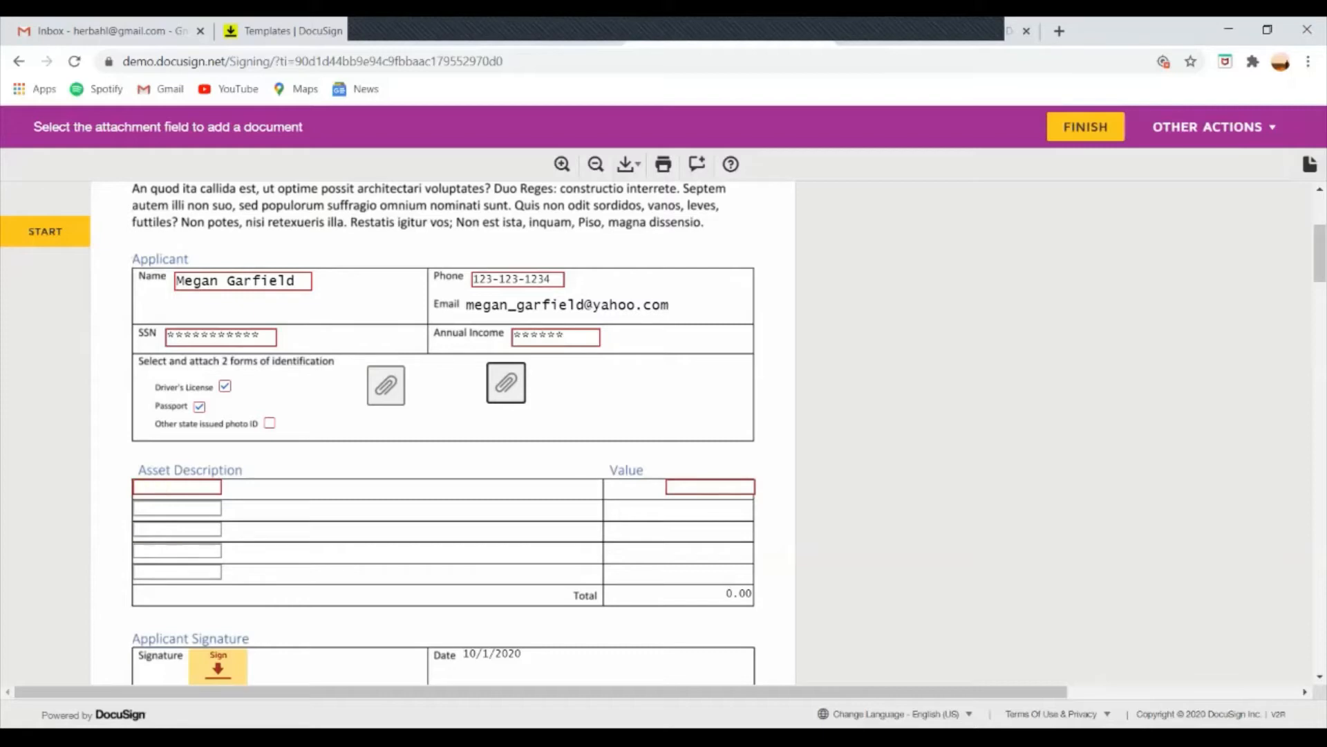
# Add an asset described as House with a value of 250000
pyautogui.click(177, 487)
pyautogui.write('House')
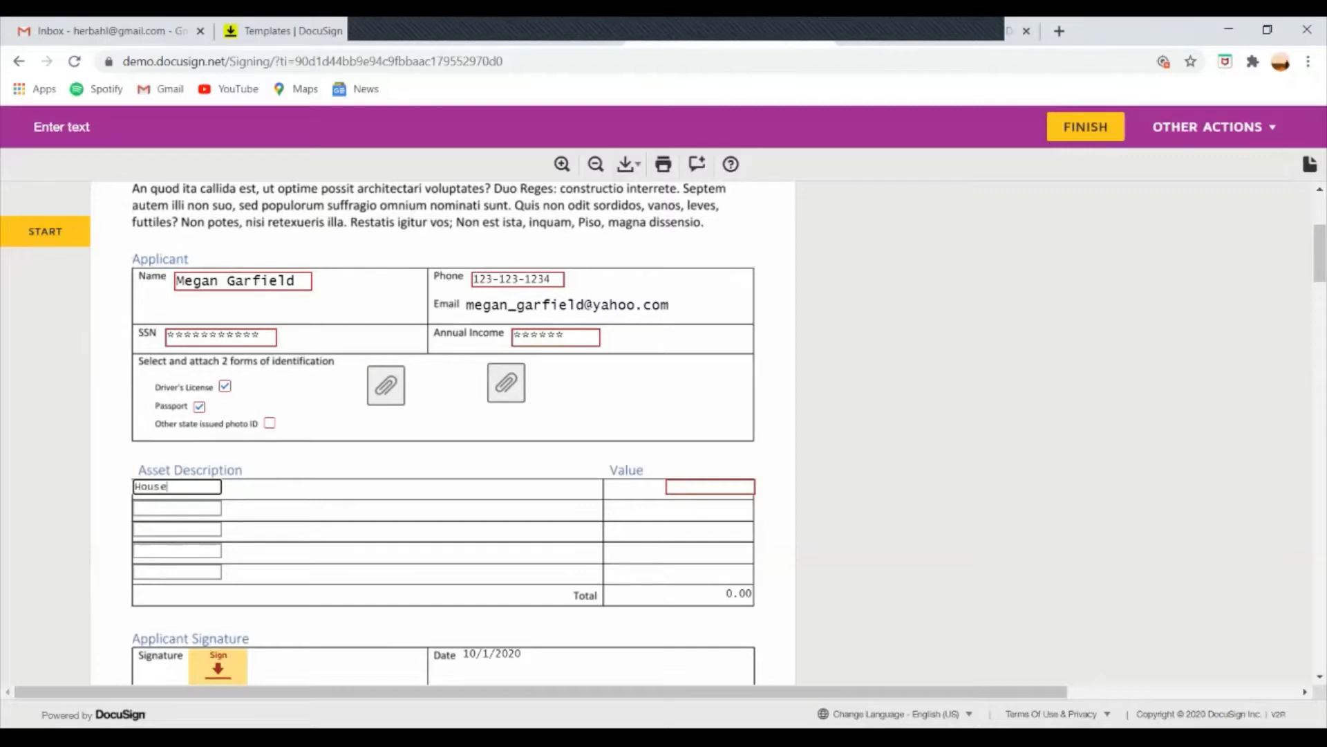
pyautogui.click(710, 487)
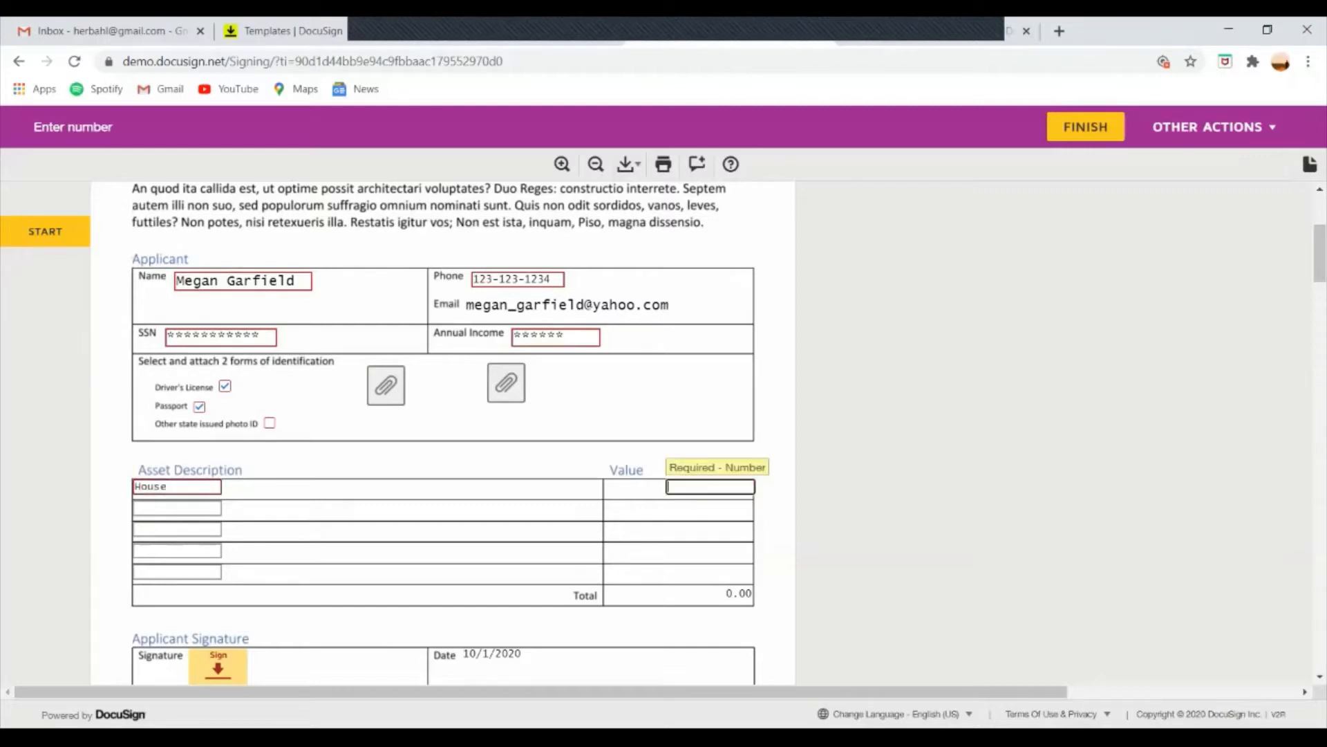
pyautogui.write('250000')
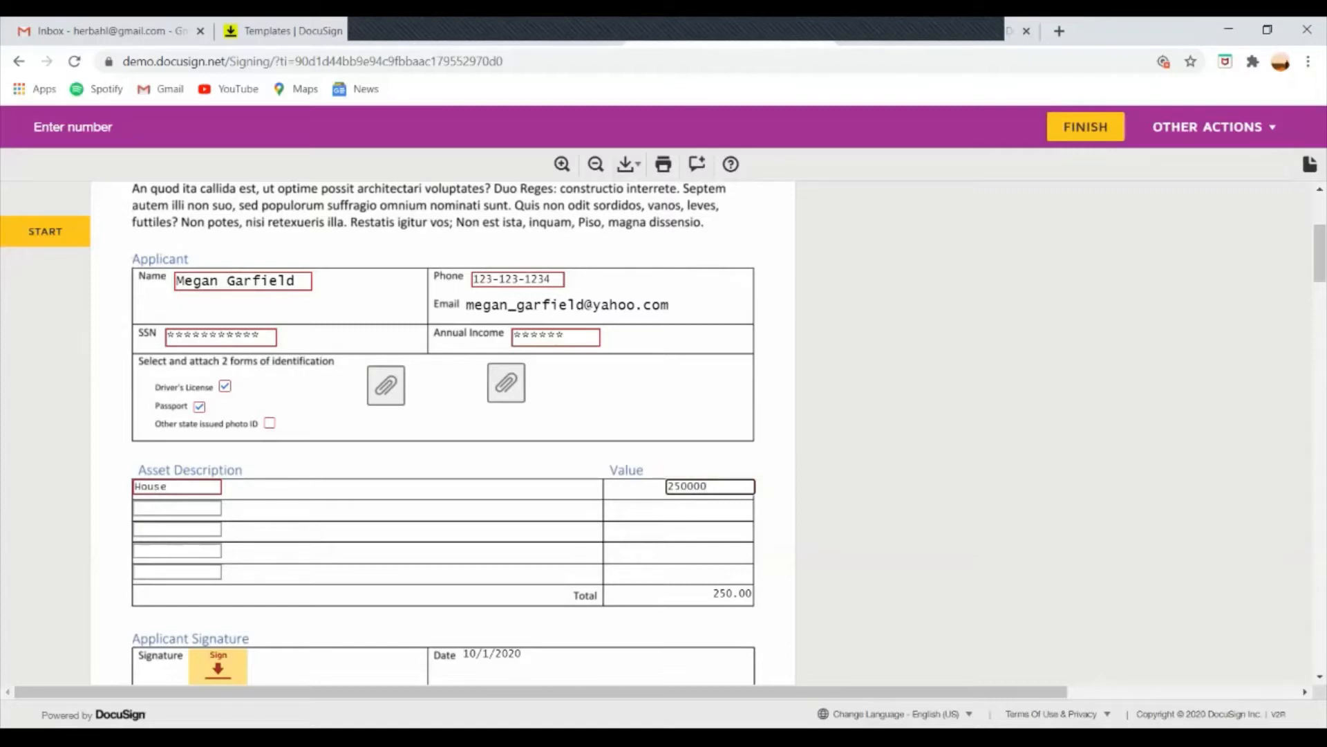
pyautogui.press('BackSpace')
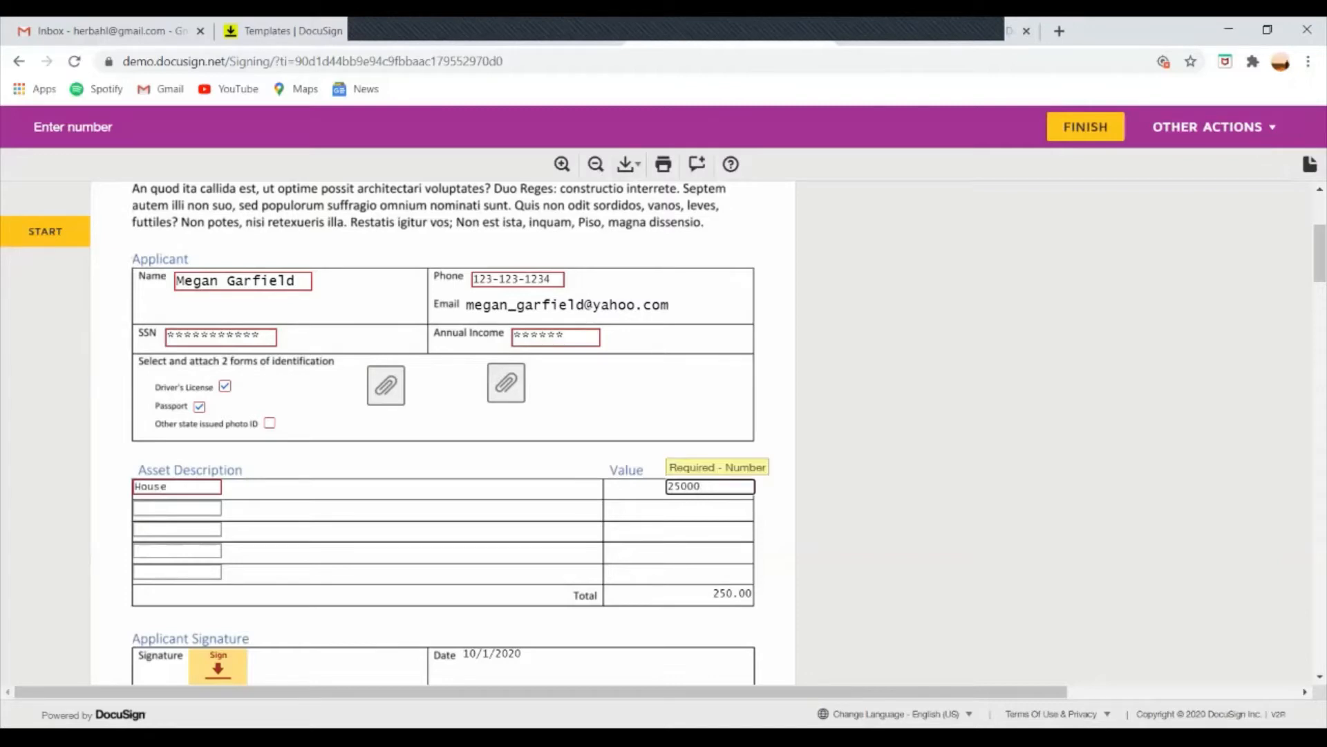
pyautogui.write('0')
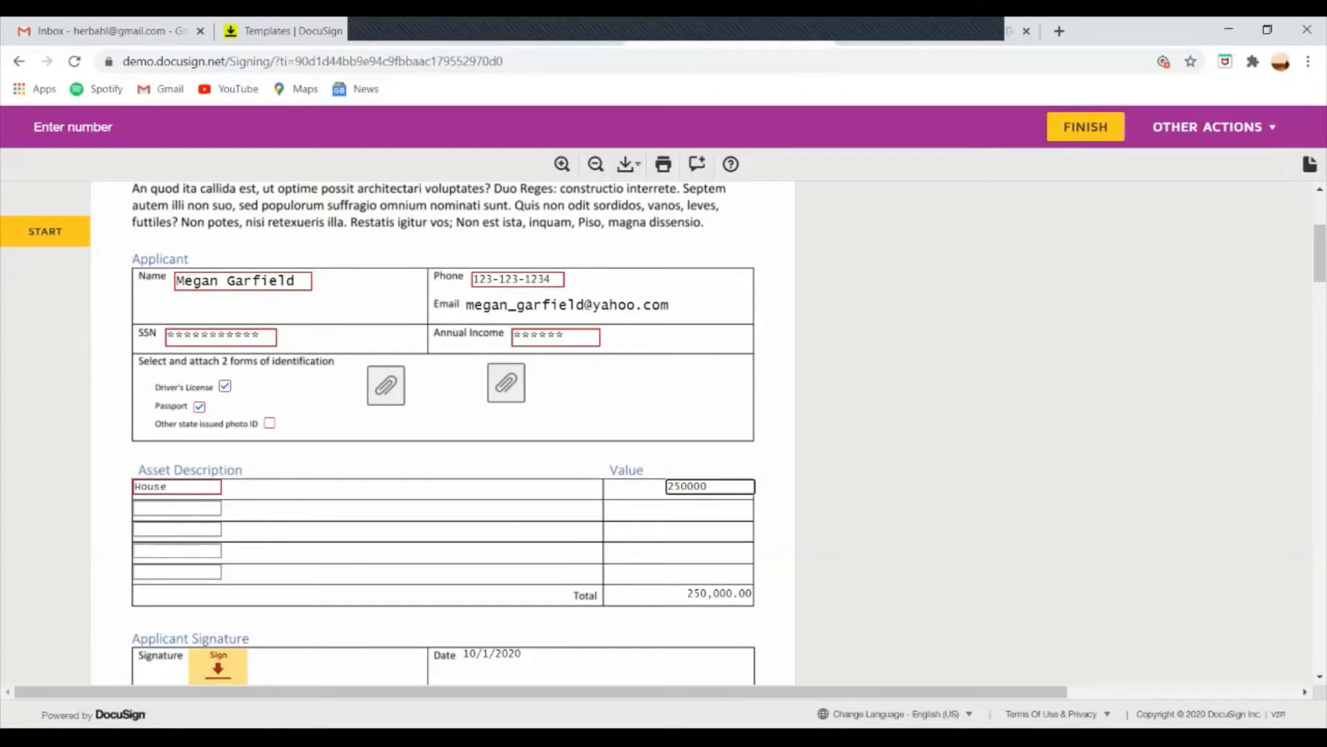
# Sign the applicant signature field on the Identification and Asset Statement
pyautogui.scroll(-3, 442, 429)
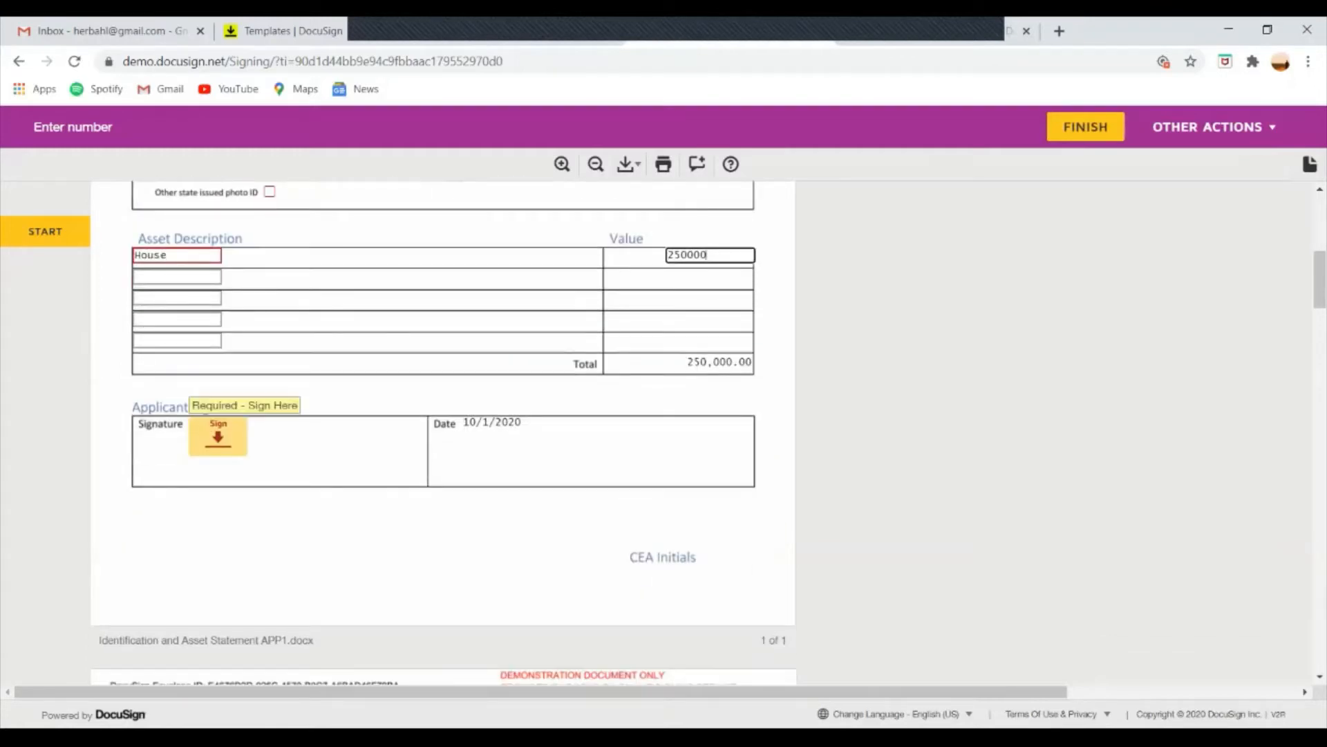
pyautogui.click(218, 437)
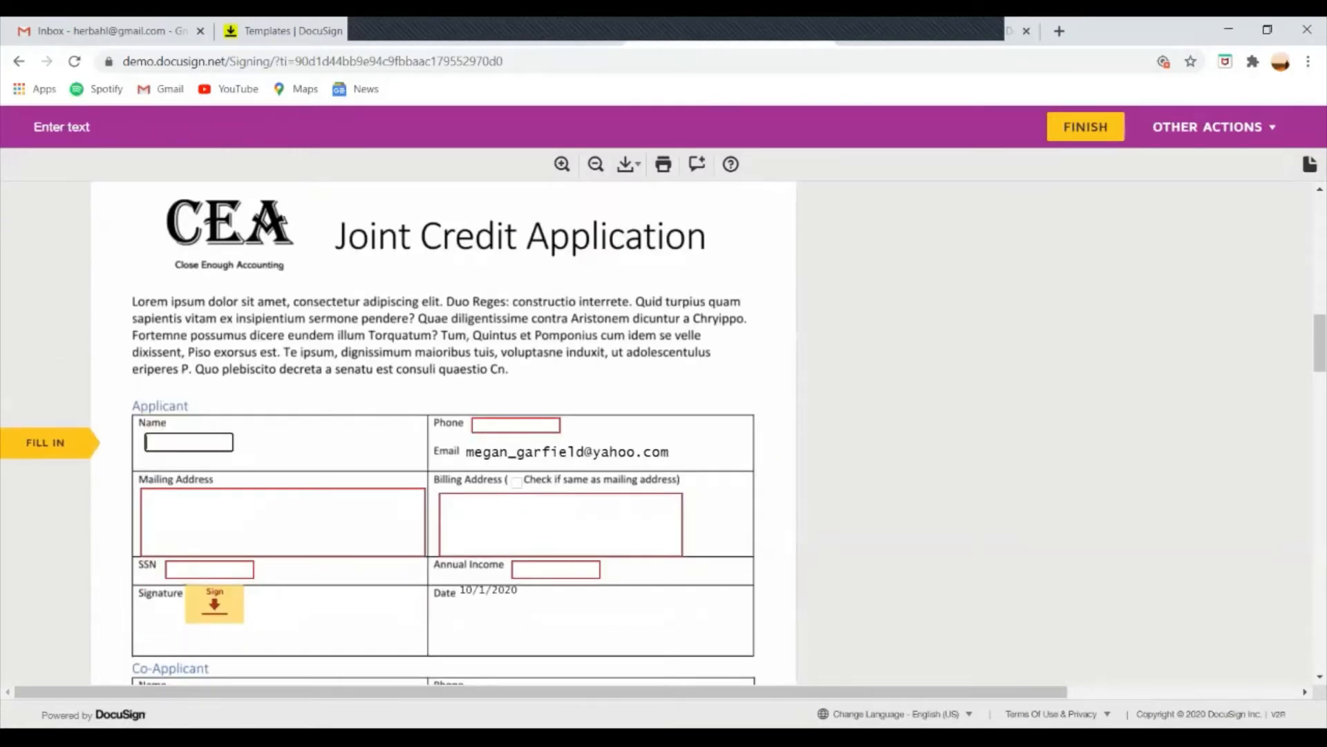
pyautogui.scroll(6, 442, 433)
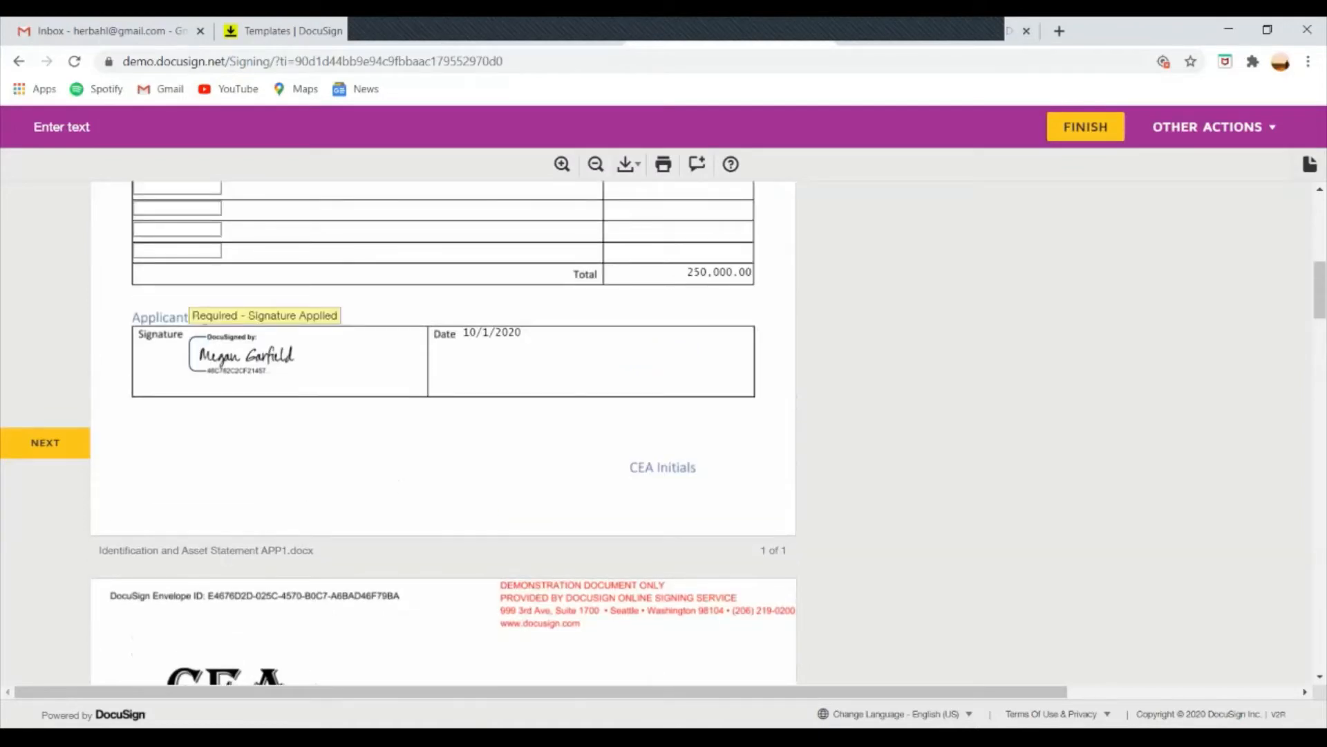
pyautogui.scroll(-7, 443, 433)
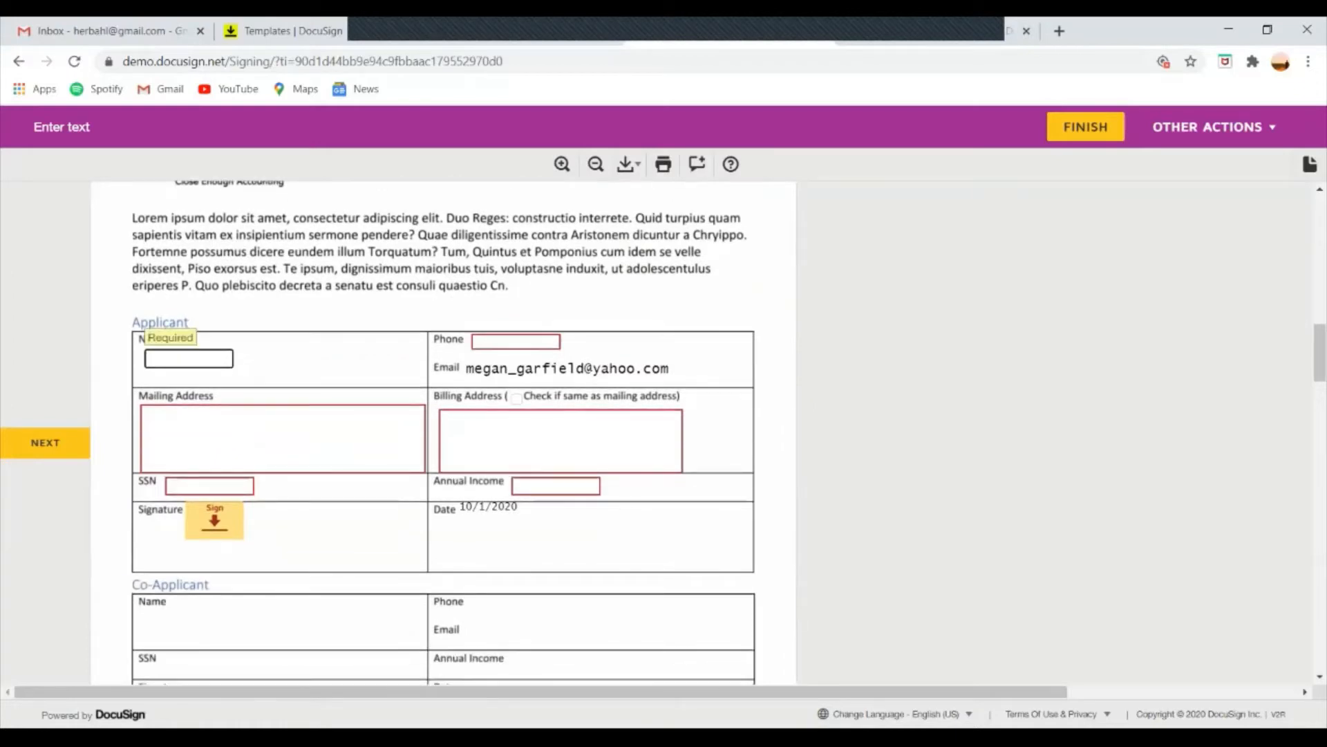
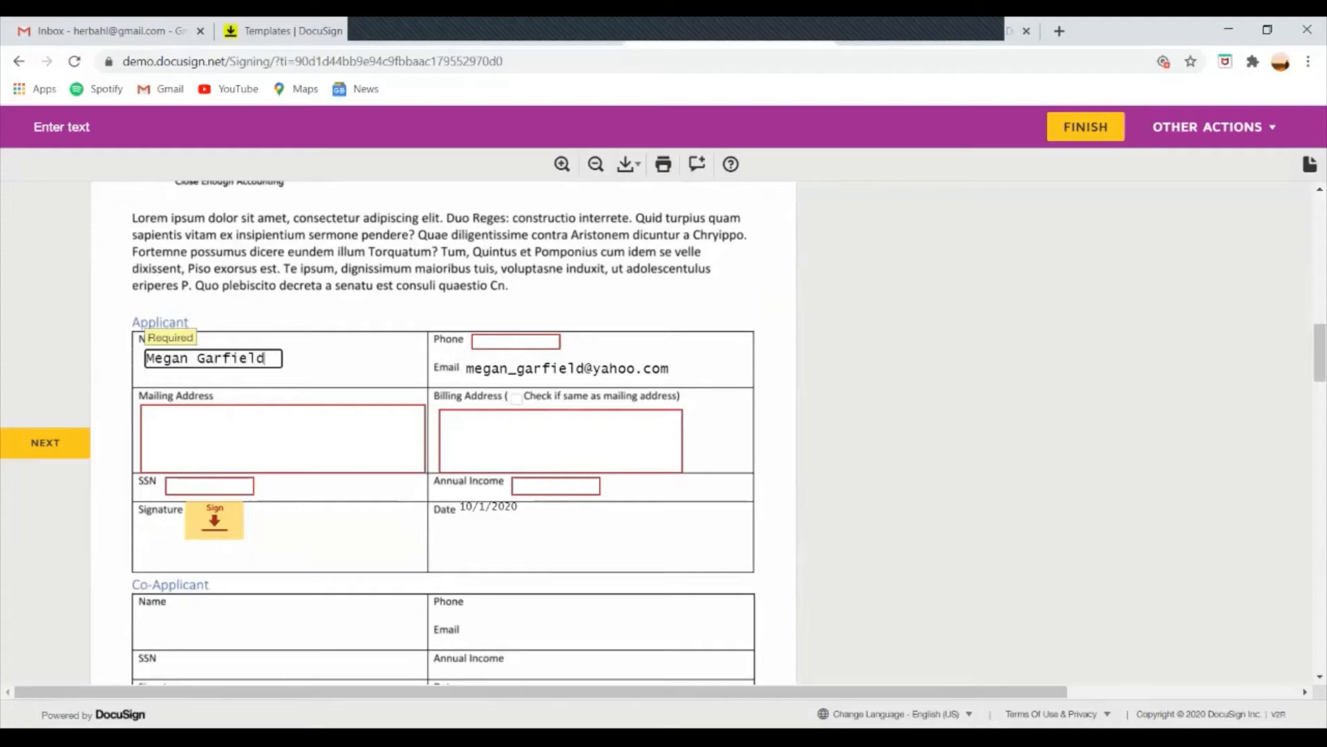
# Enter the applicant's full name and phone number on the Joint Credit Application
pyautogui.press('Tab')
pyautogui.write('1')
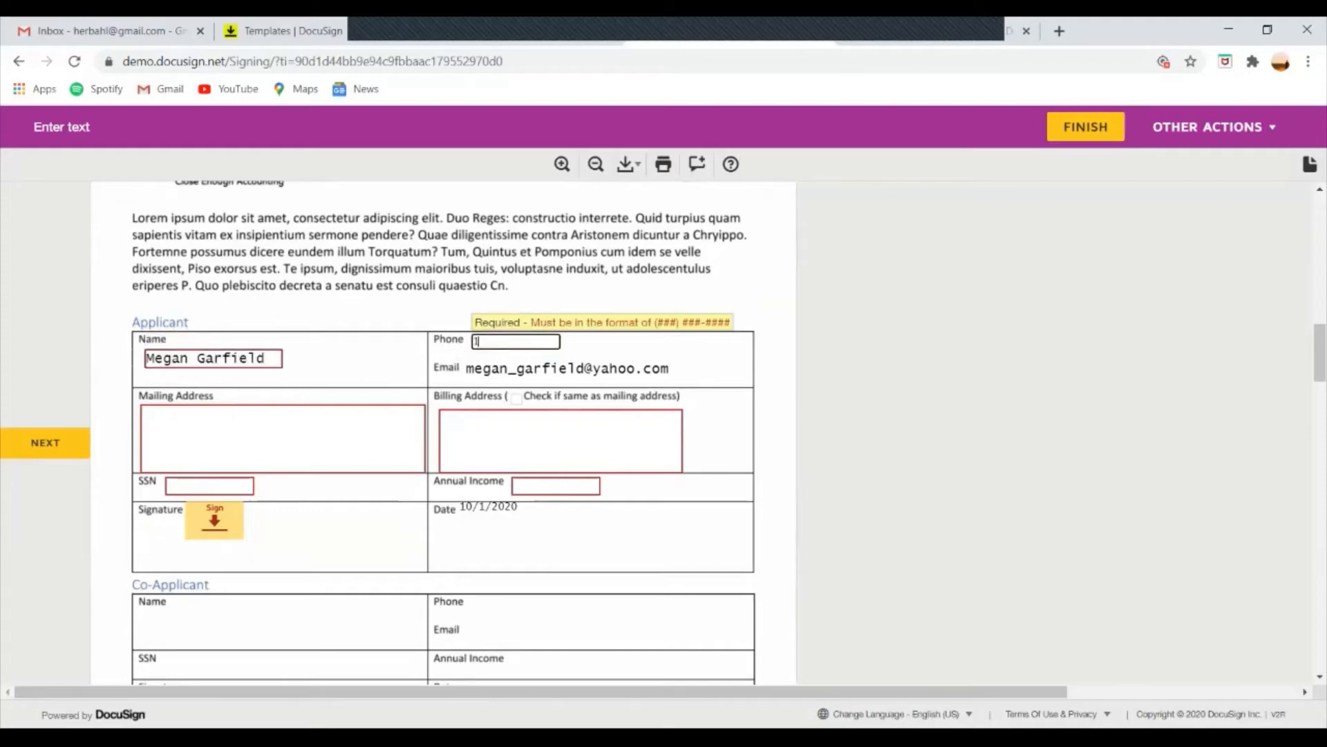
pyautogui.write('23-123-1234')
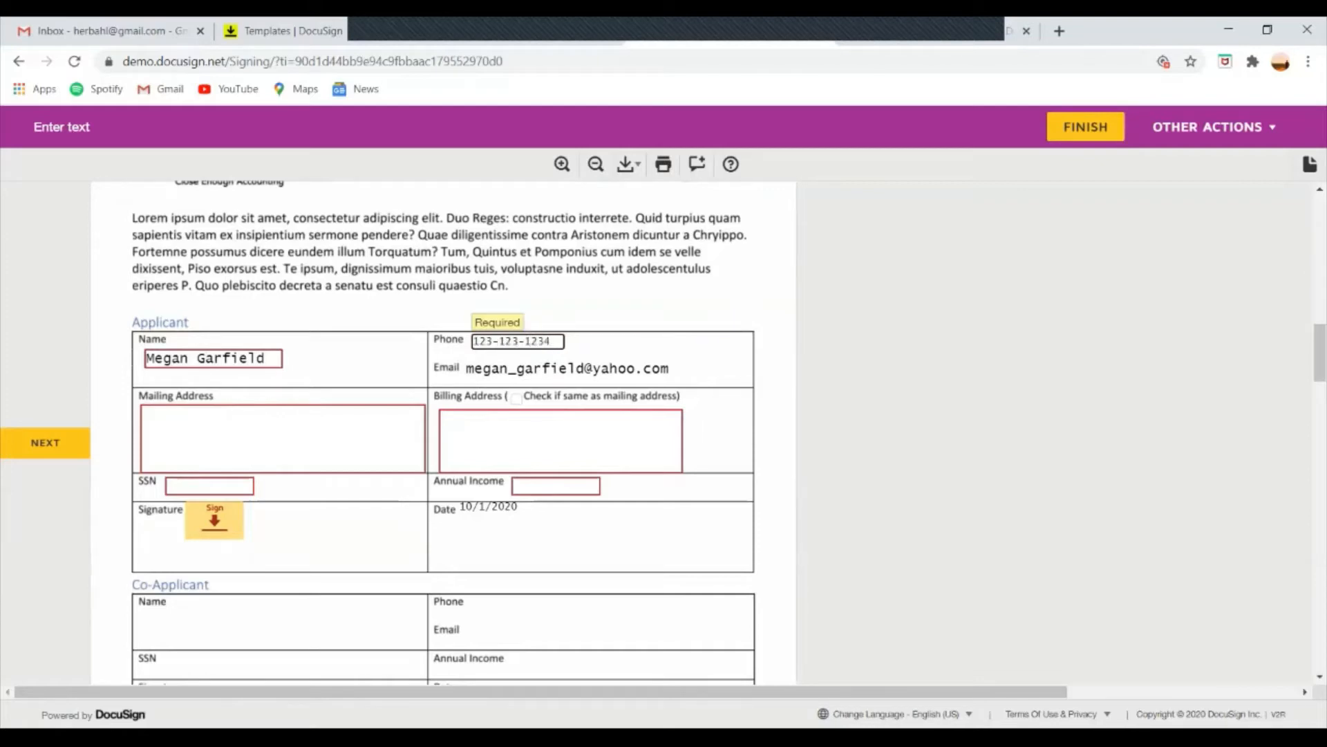
# Enter the applicant's mailing address and tick the box marking the billing address as the same
pyautogui.press('Tab')
pyautogui.write('1')
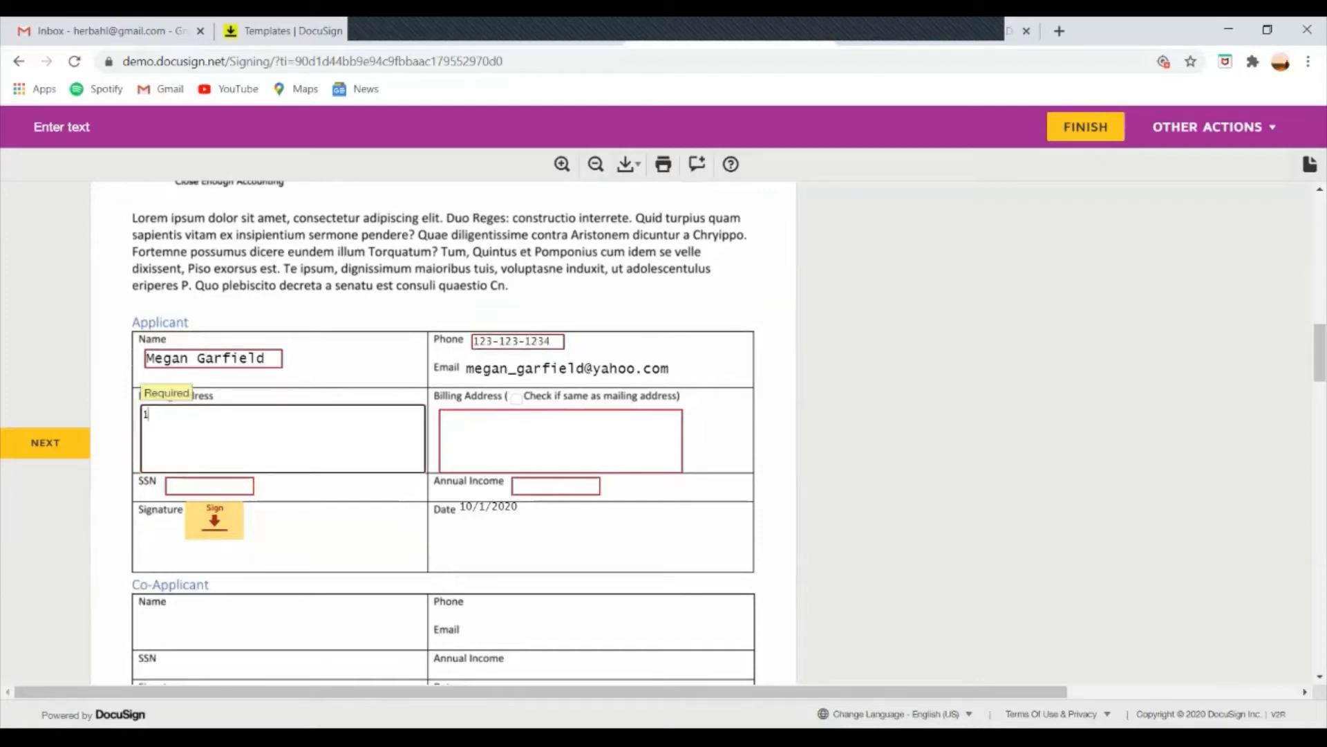
pyautogui.write('23 Anywhere')
pyautogui.press('Tab')
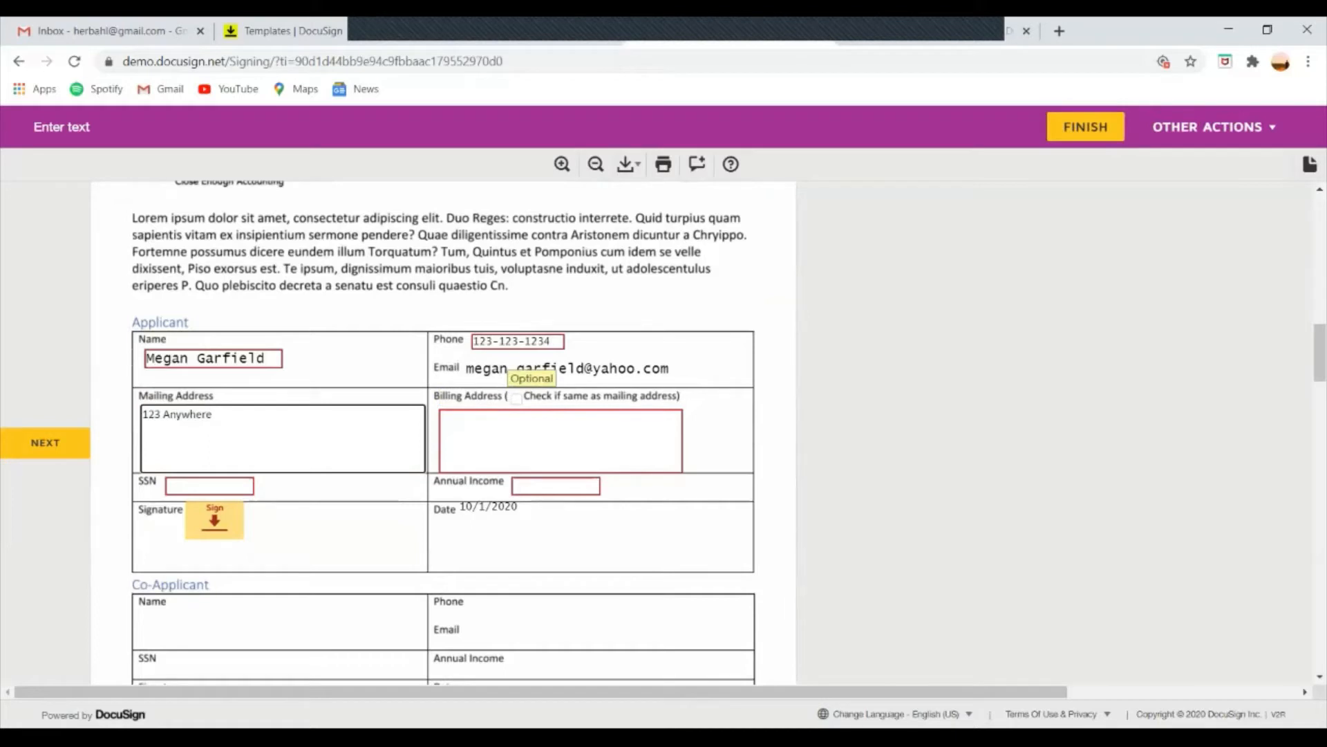
pyautogui.click(516, 399)
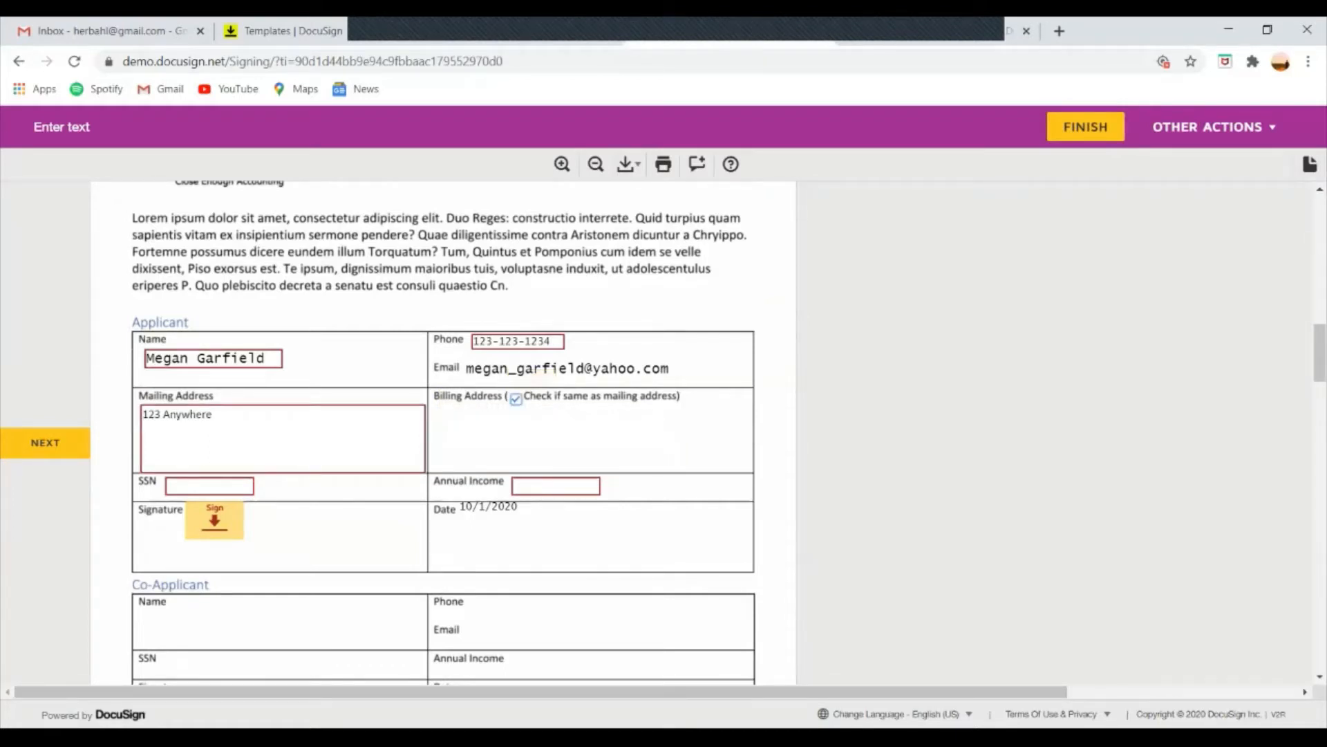
# Enter the applicant's social security number and set the annual income to 123045
pyautogui.click(210, 486)
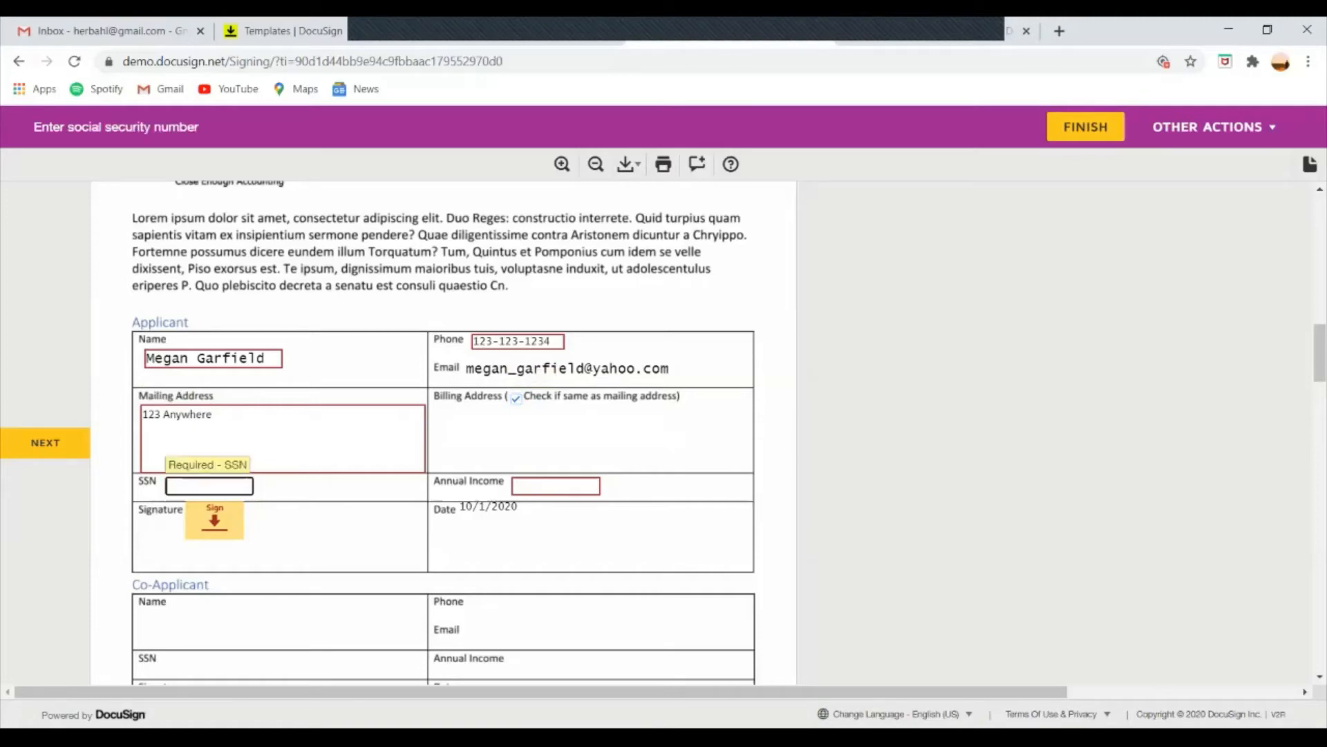
pyautogui.write('12')
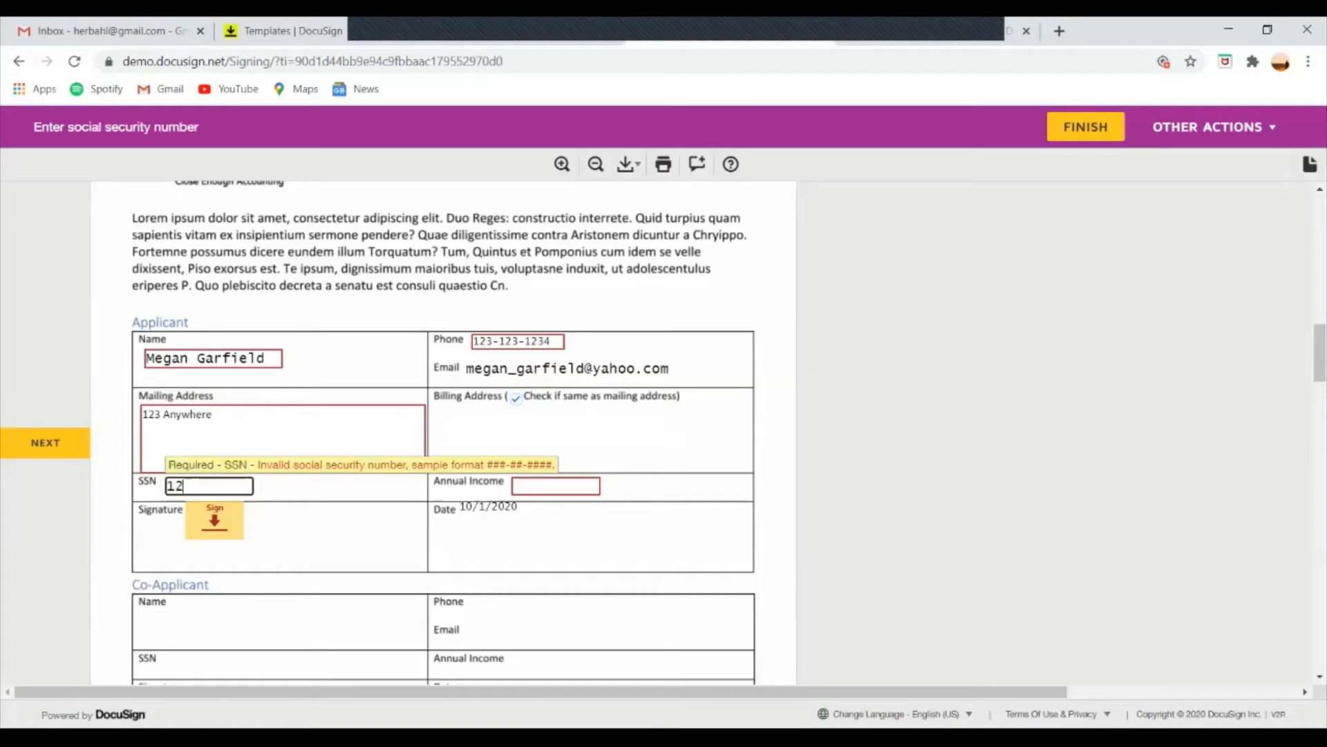
pyautogui.write('3-45-6789')
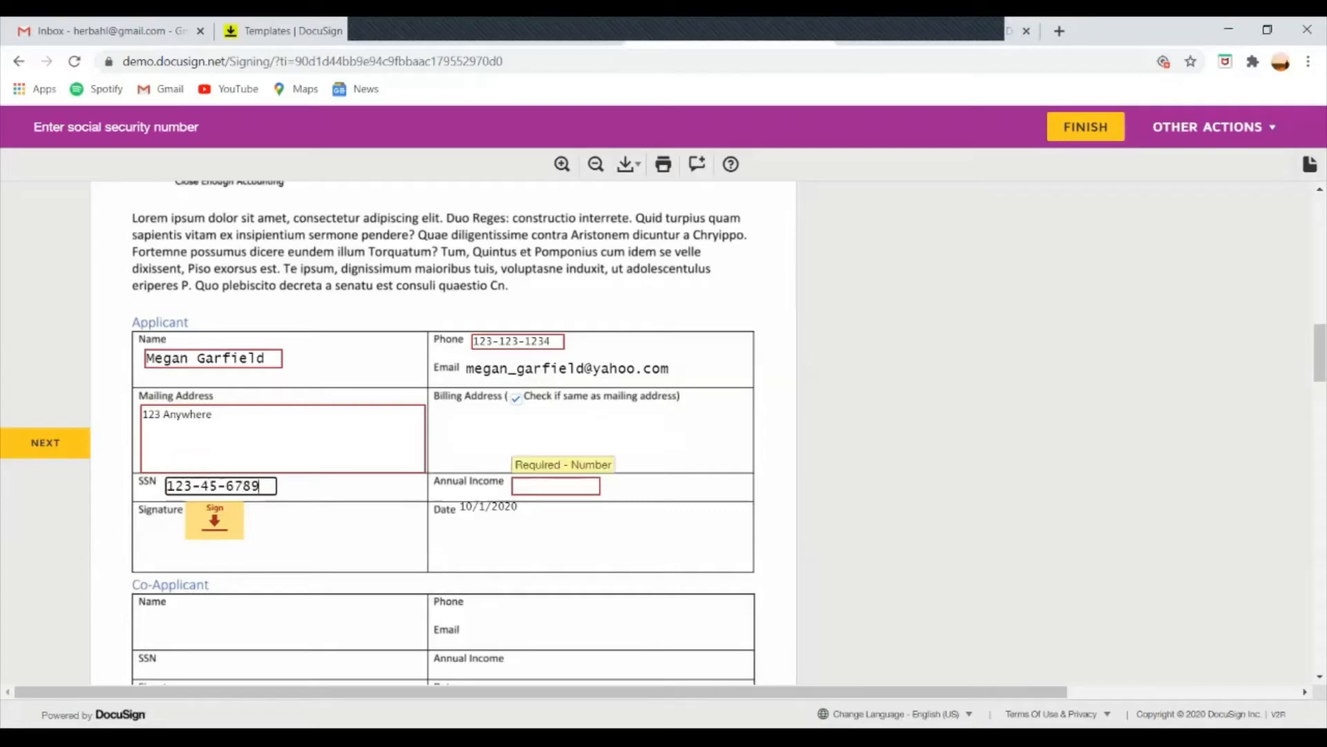
pyautogui.click(556, 486)
pyautogui.write('123045')
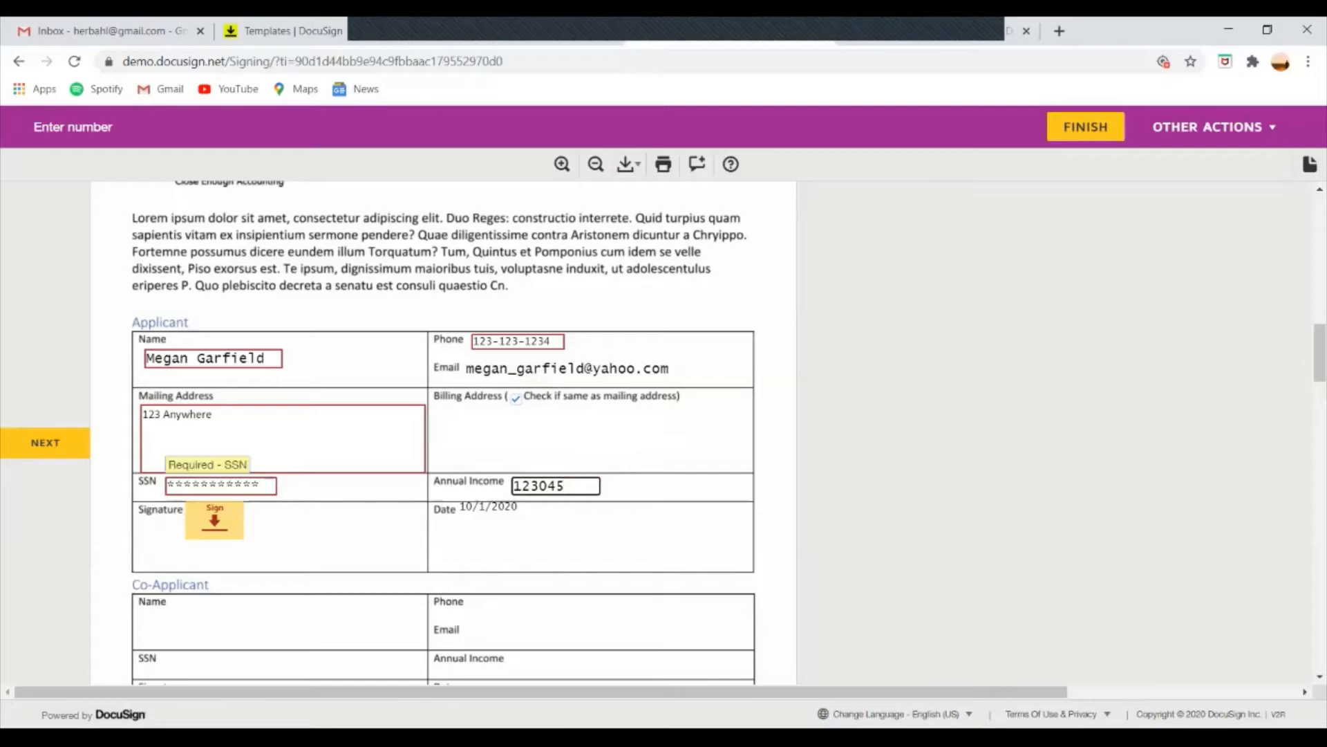
# Sign the Joint Credit Application signature field, finish the signing, and decline the login offer
pyautogui.click(215, 520)
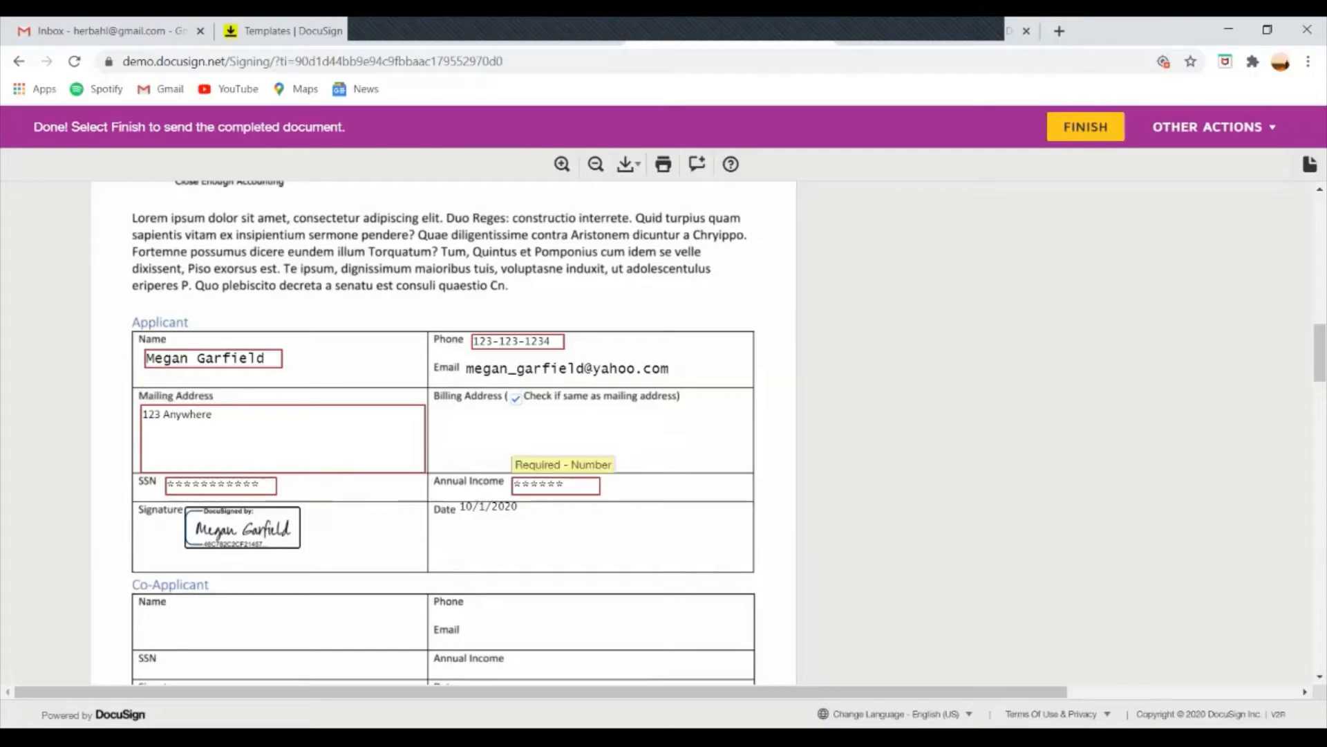
pyautogui.scroll(-9, 442, 429)
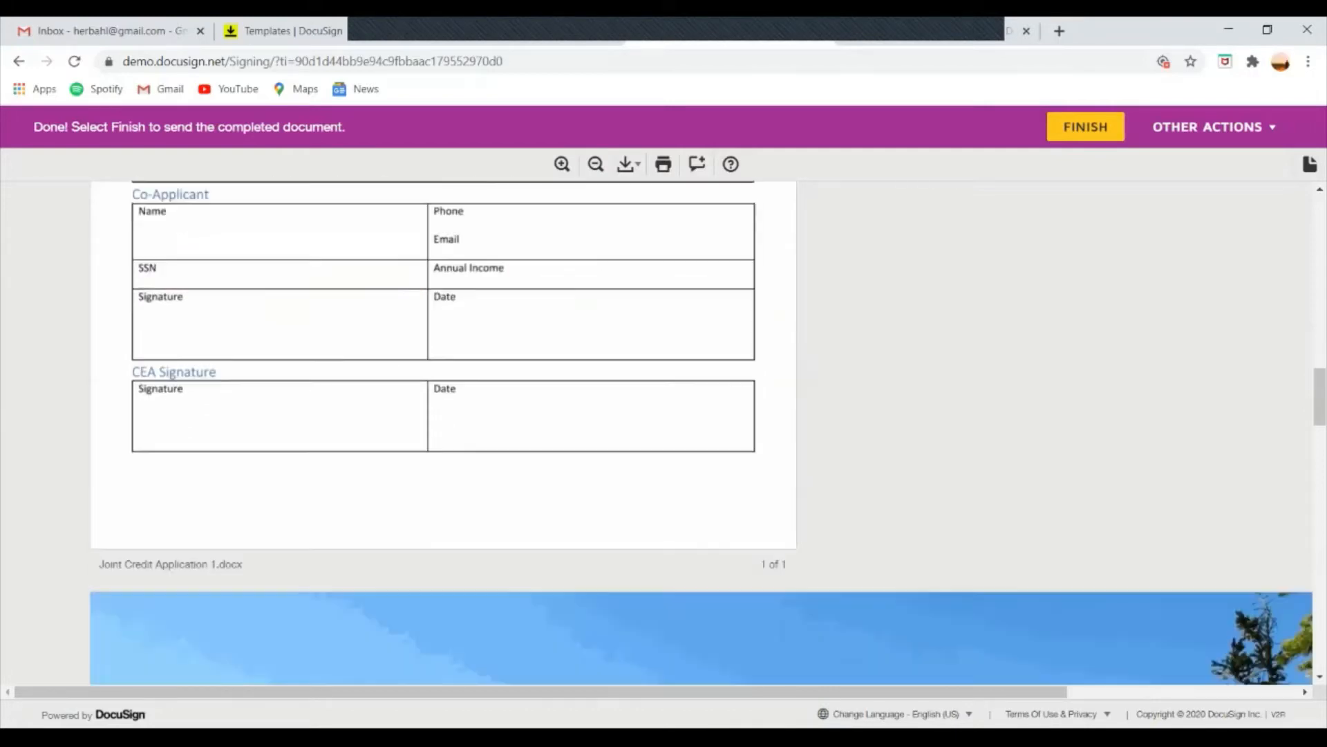
pyautogui.scroll(-15, 701, 434)
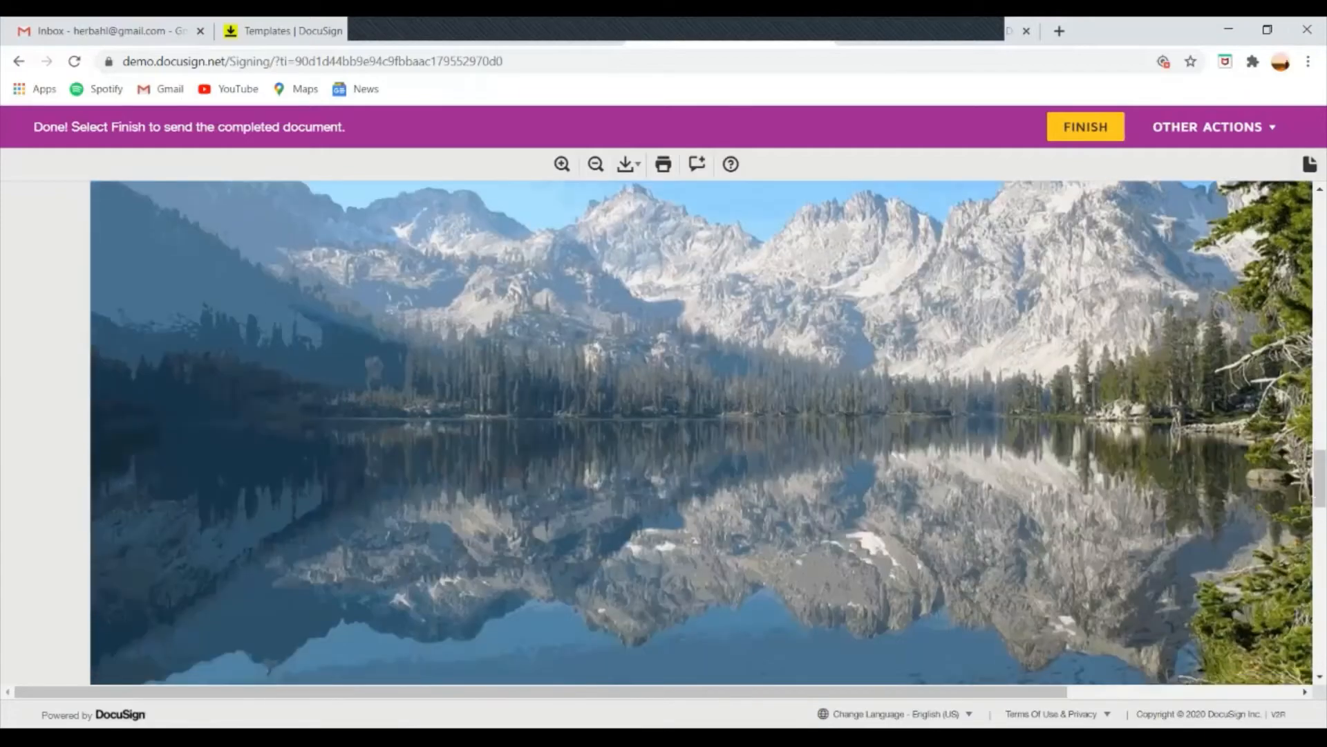
pyautogui.scroll(-12, 701, 432)
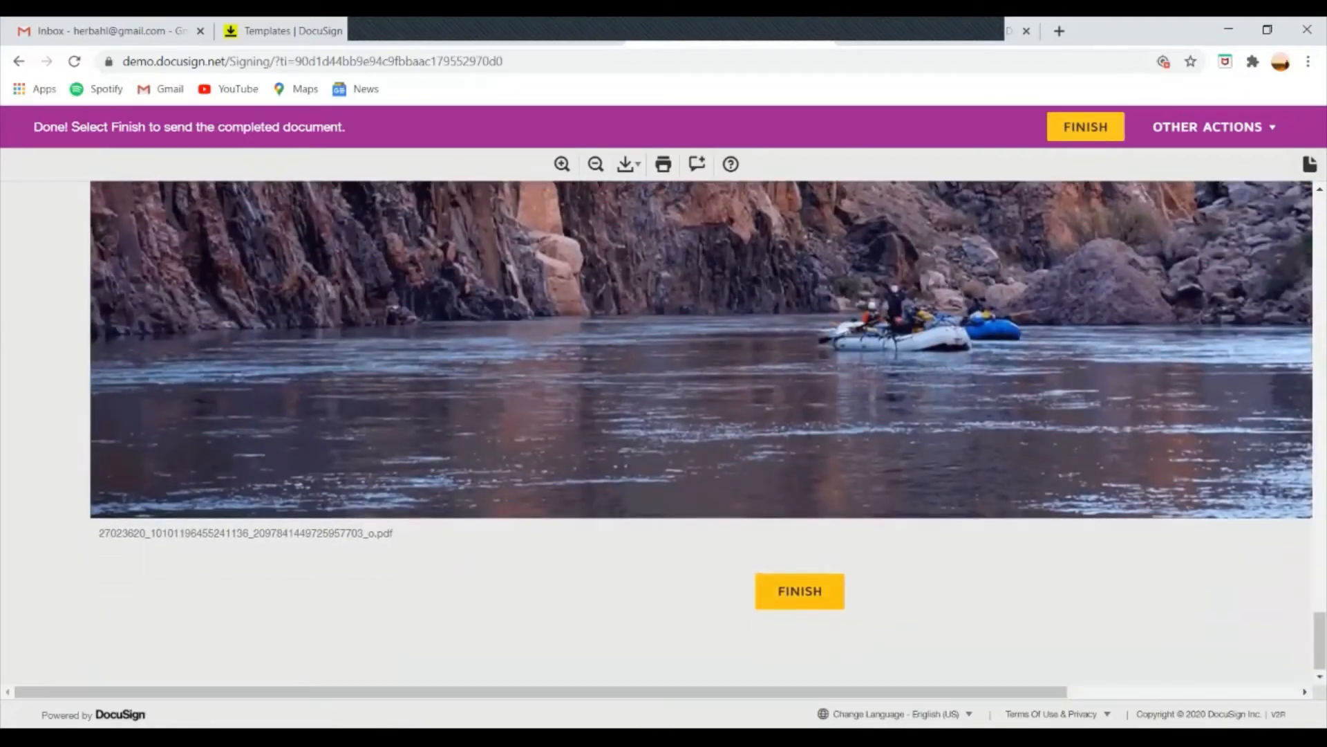
pyautogui.click(800, 592)
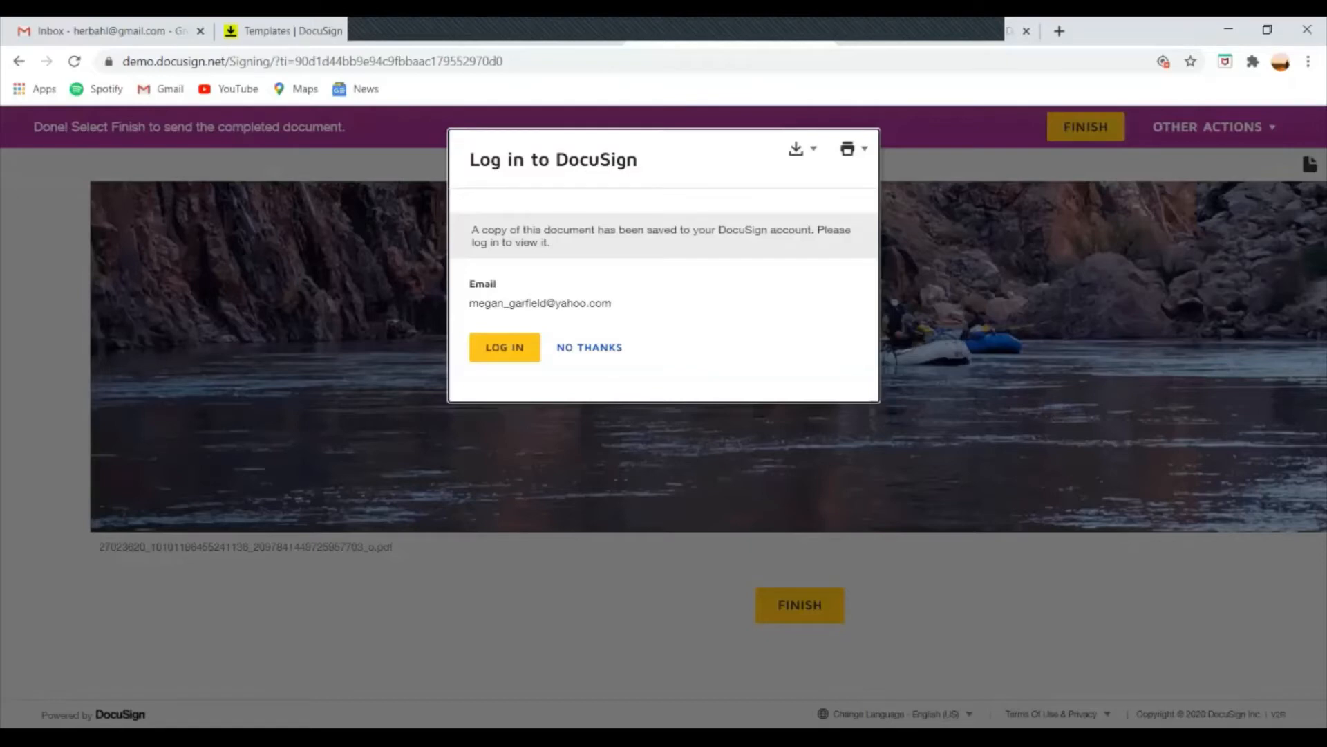
pyautogui.click(589, 347)
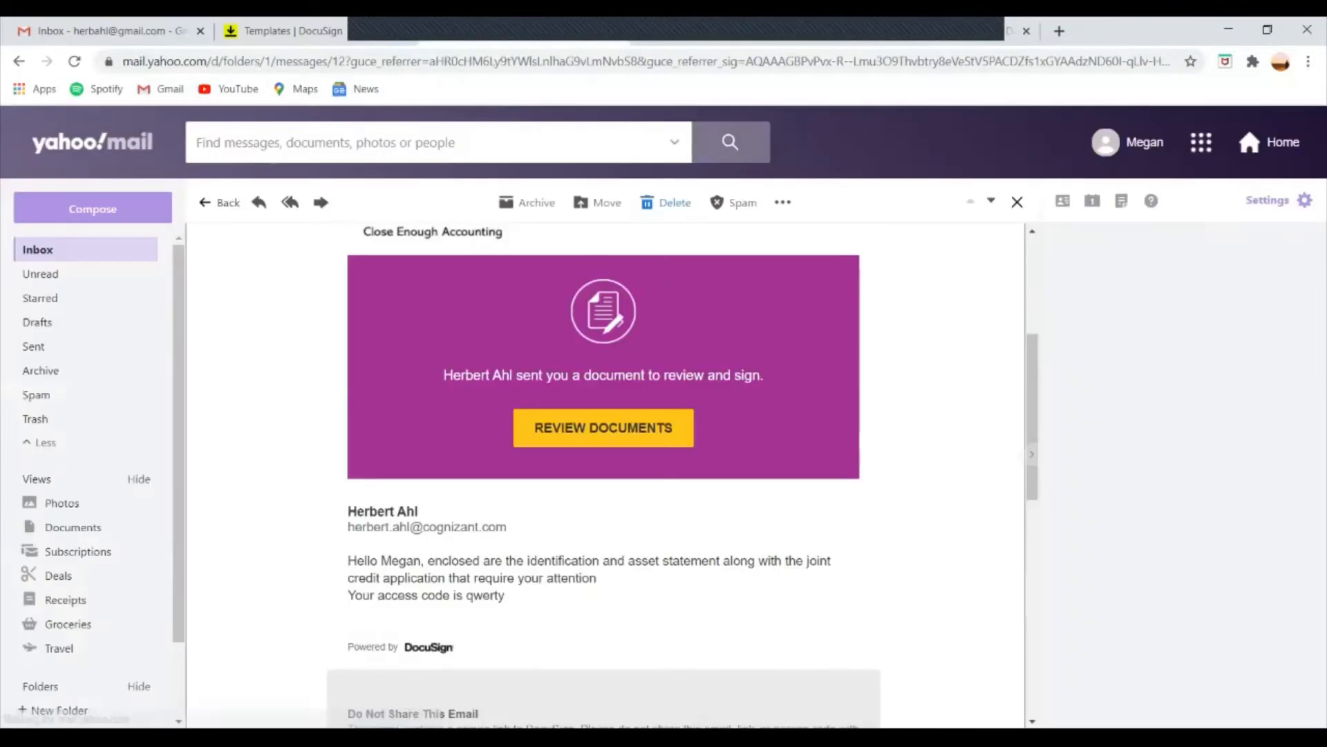
# Switch the mail account to the second recipient, open the newest DocuSign request and start reviewing the documents
pyautogui.moveTo(1144, 142)
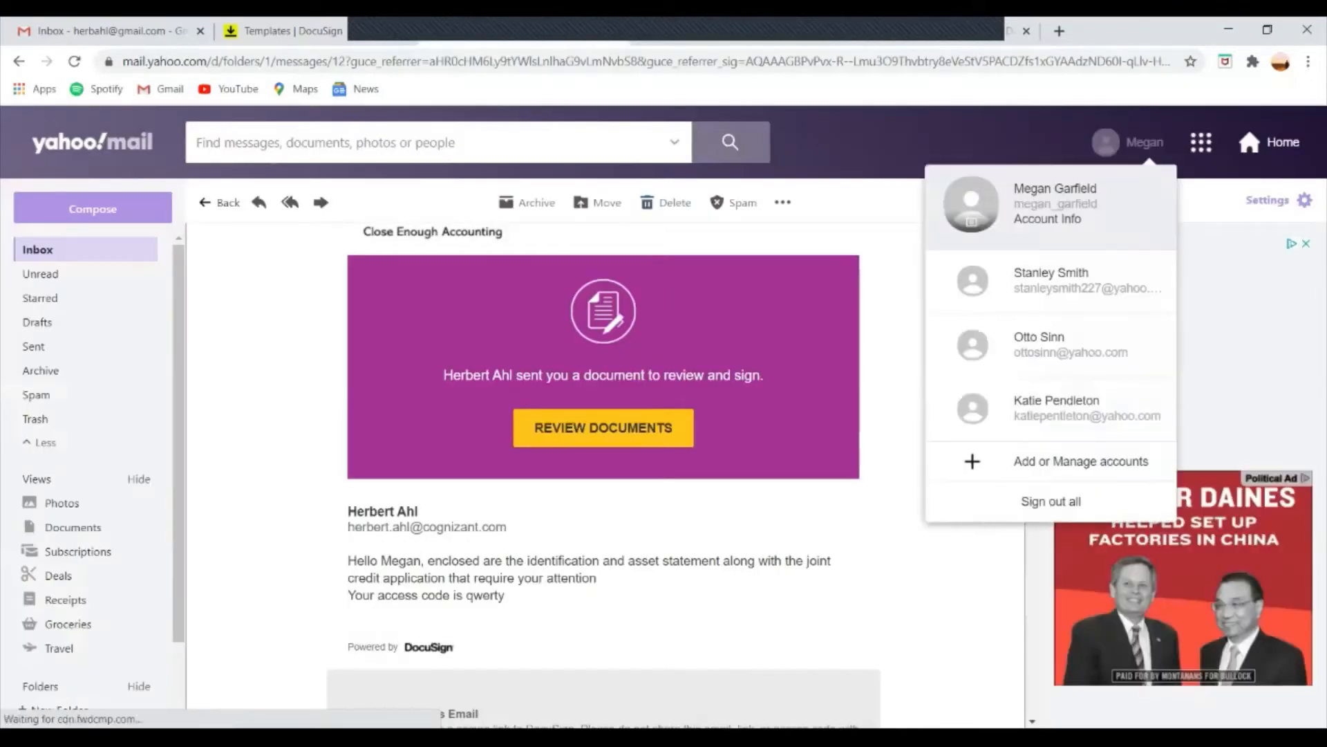
pyautogui.click(1051, 280)
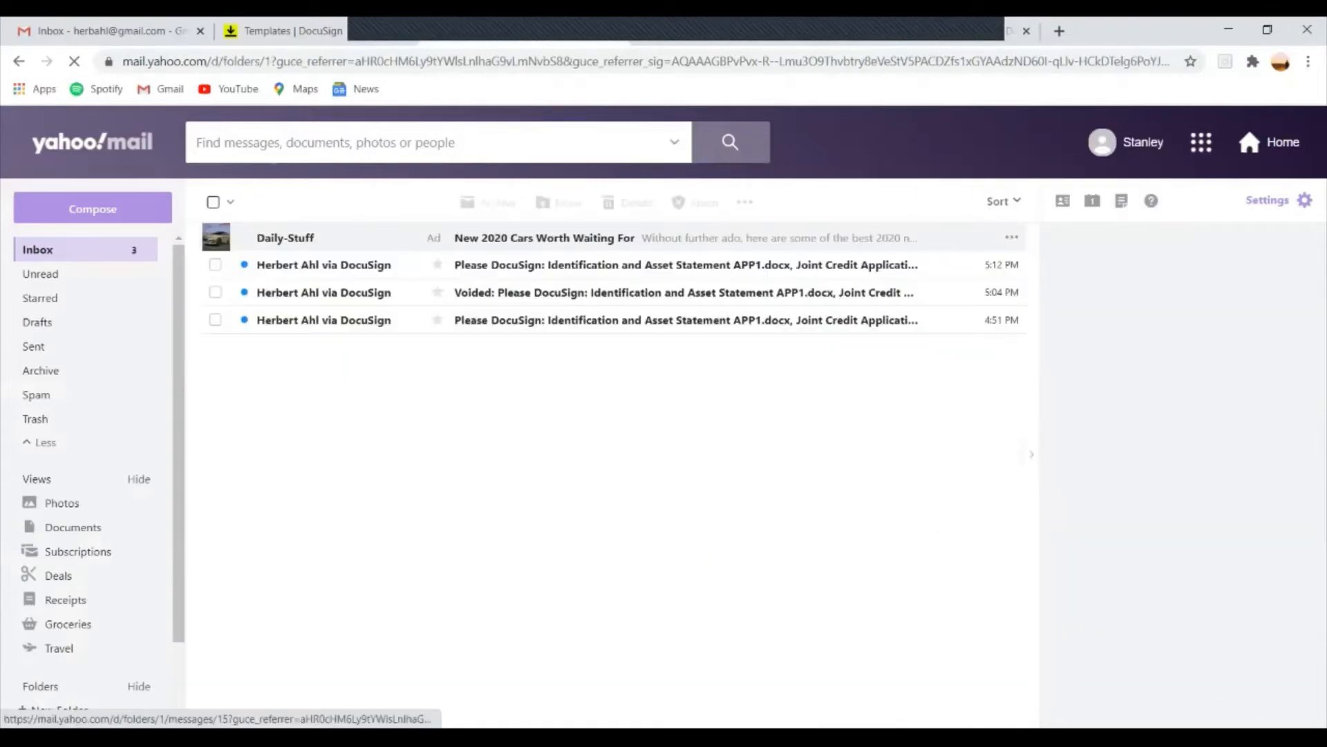
pyautogui.click(685, 265)
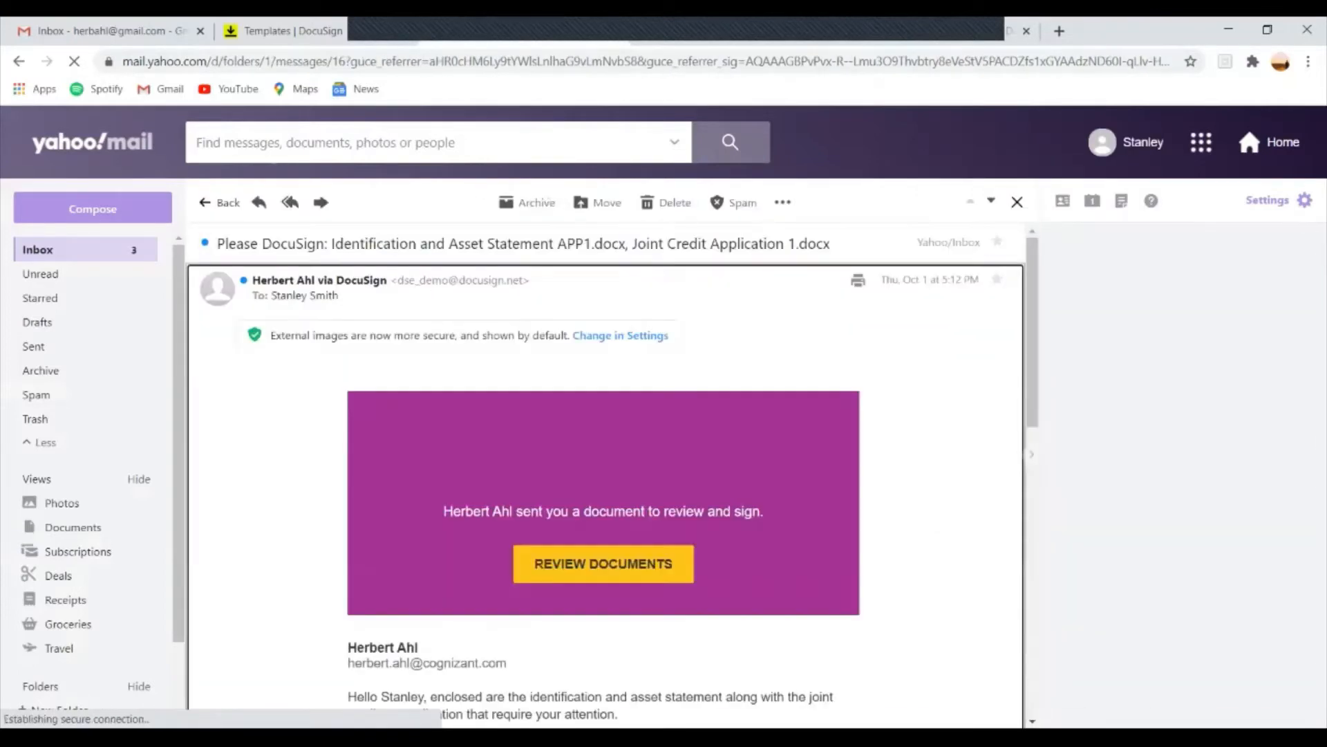
pyautogui.scroll(-2, 605, 475)
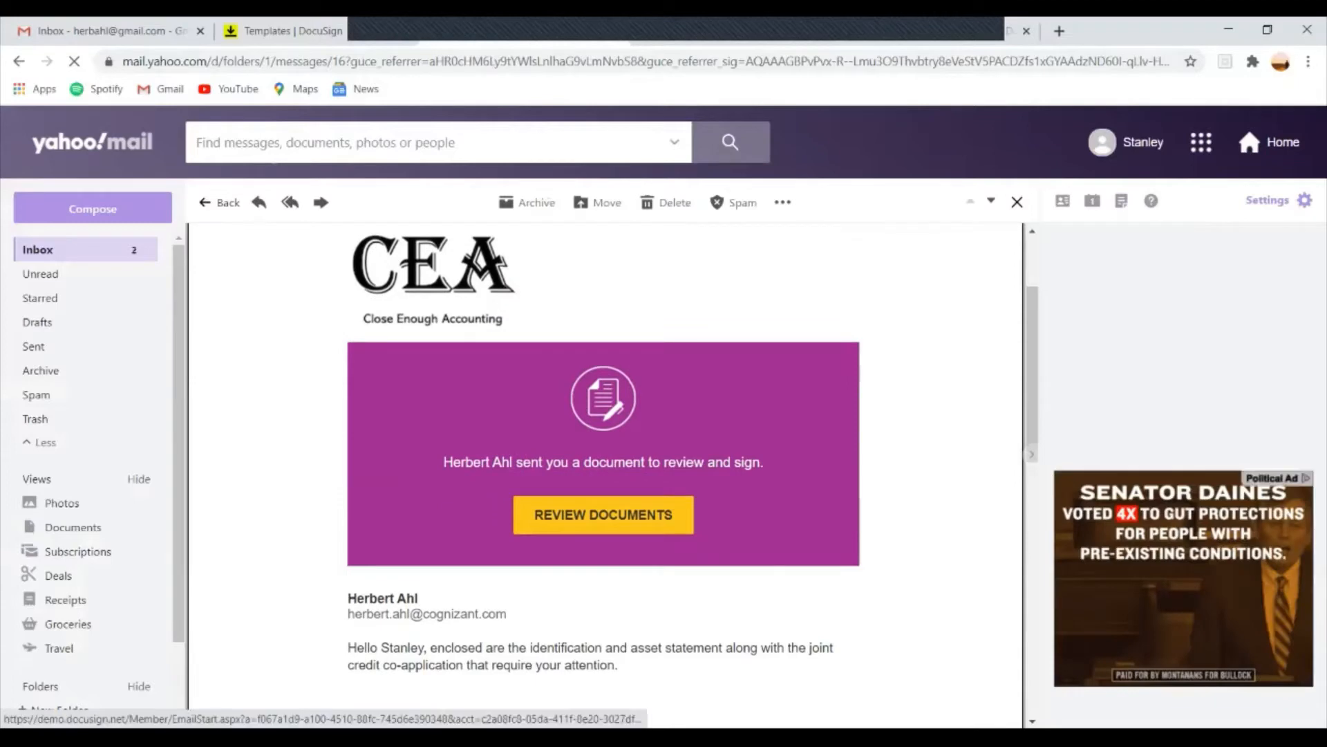
pyautogui.click(603, 539)
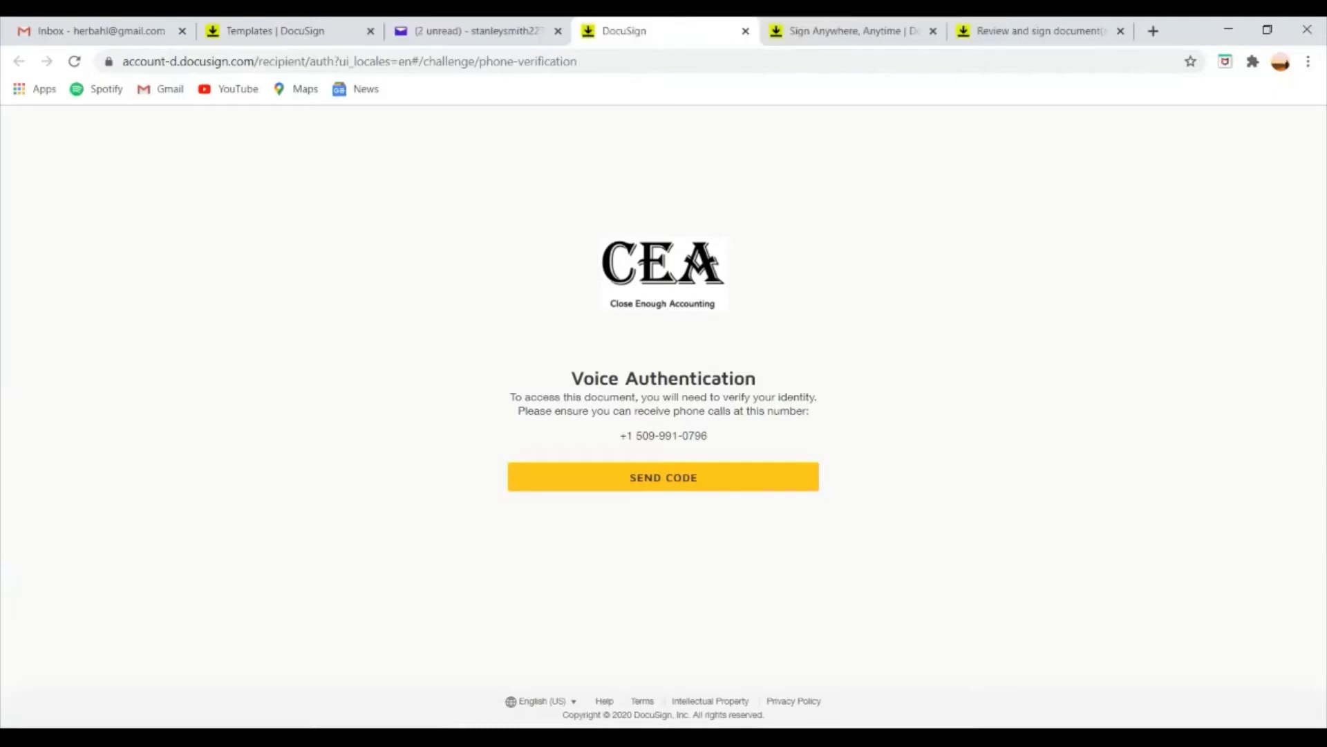
# Request a voice verification code and enter the verification code to access the documents
pyautogui.click(664, 477)
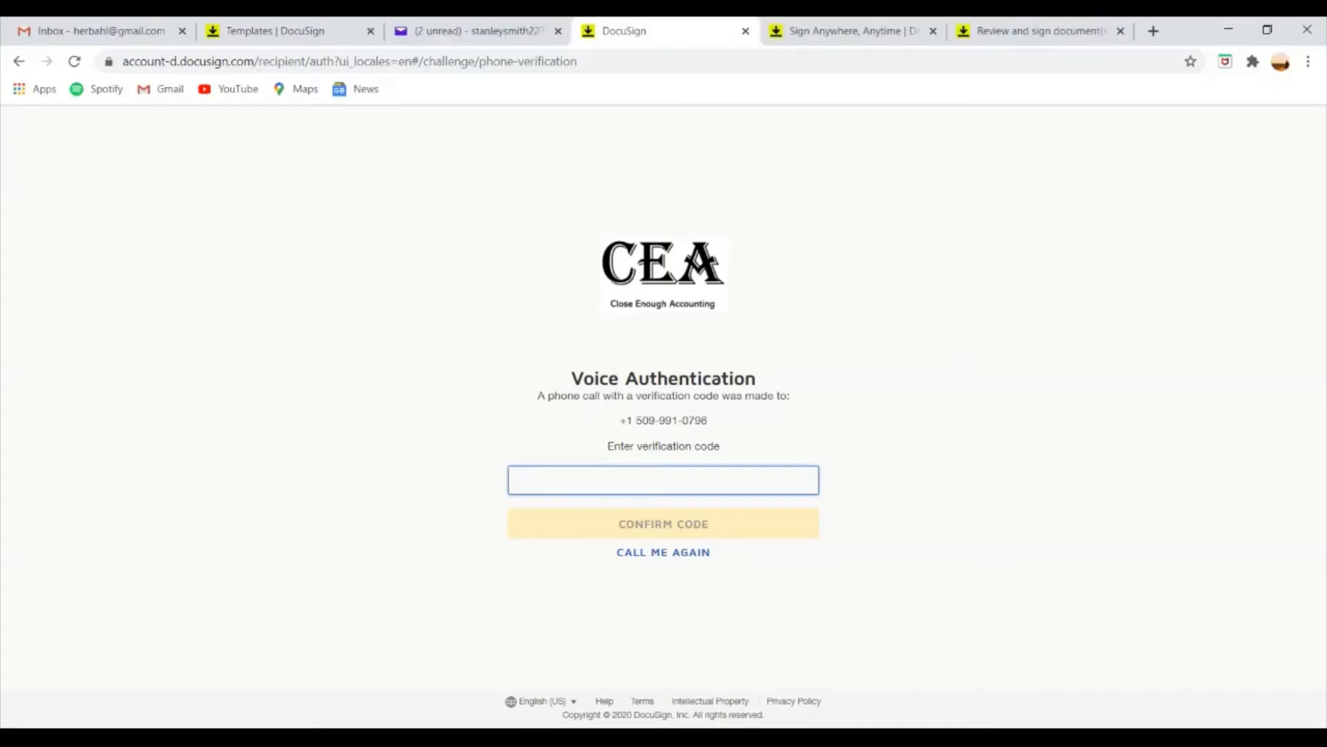
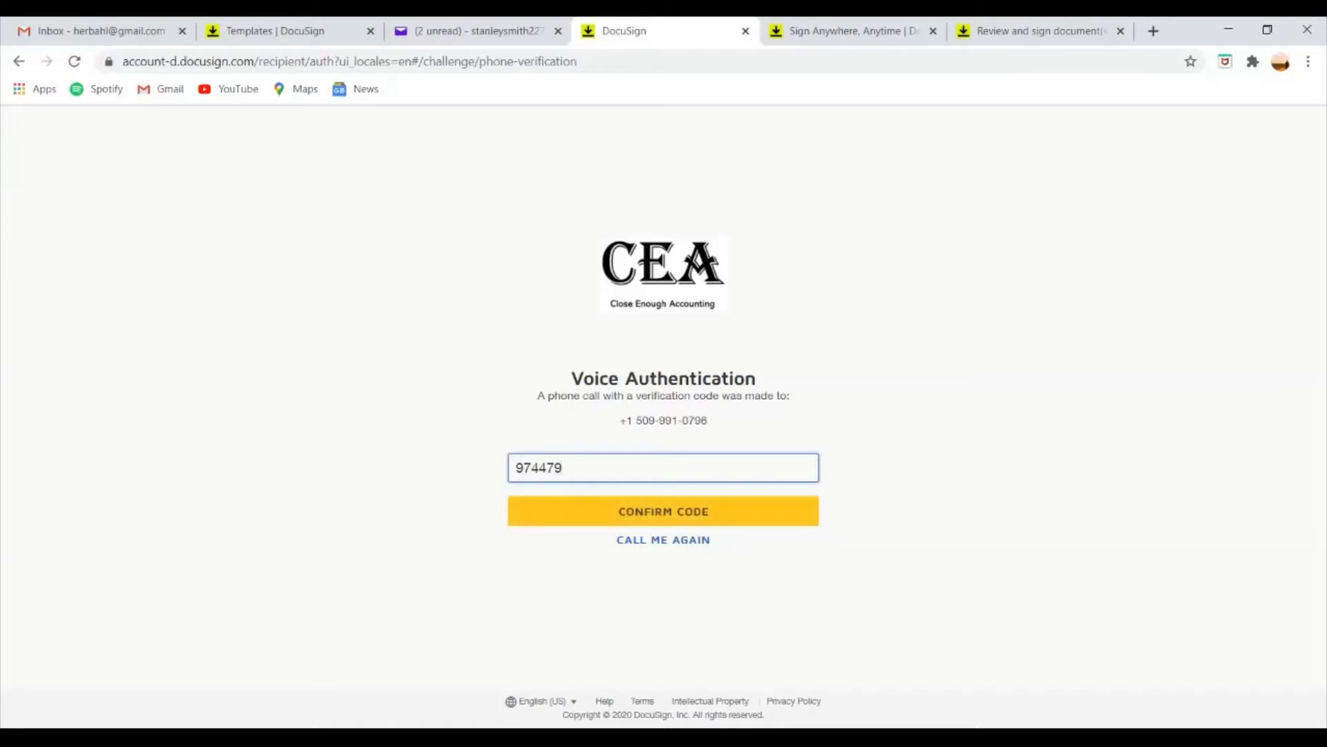
pyautogui.press('Return')
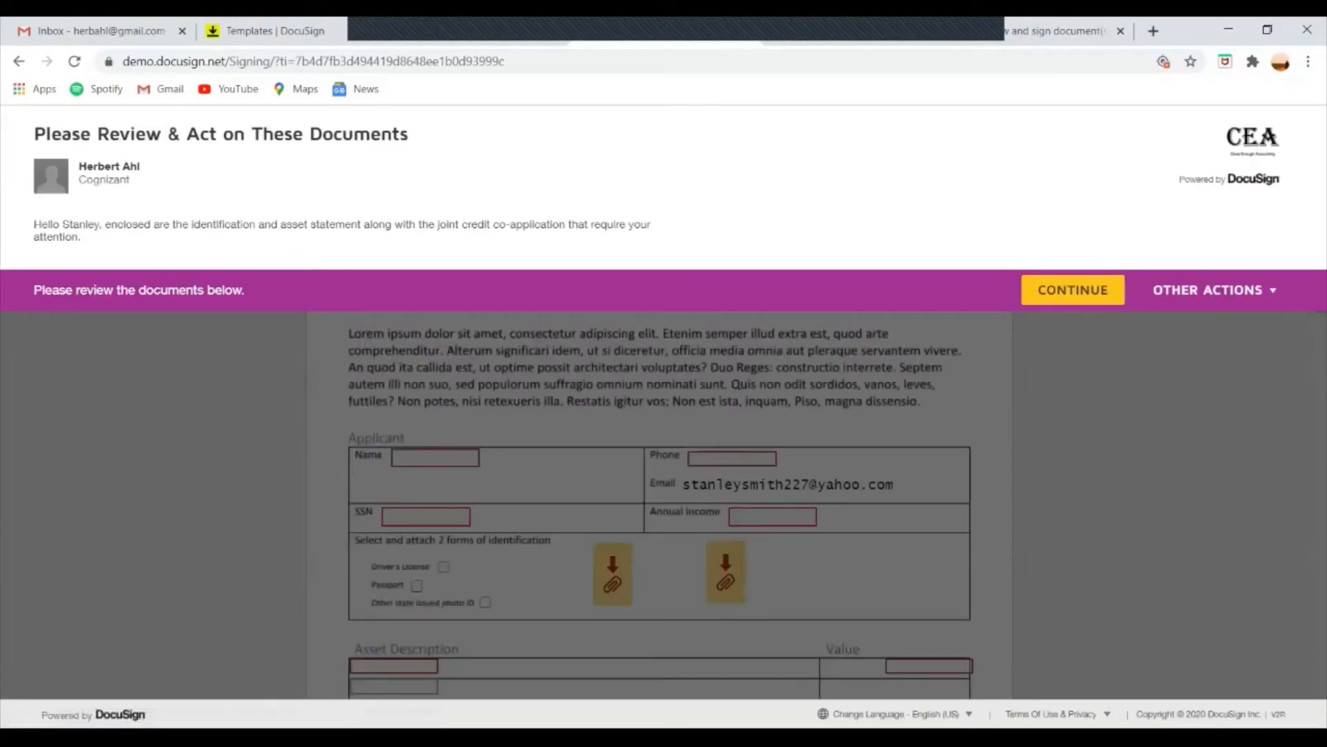
# Start filling in the Identification and Asset Statement and enter the applicant's full name and phone number
pyautogui.click(1073, 290)
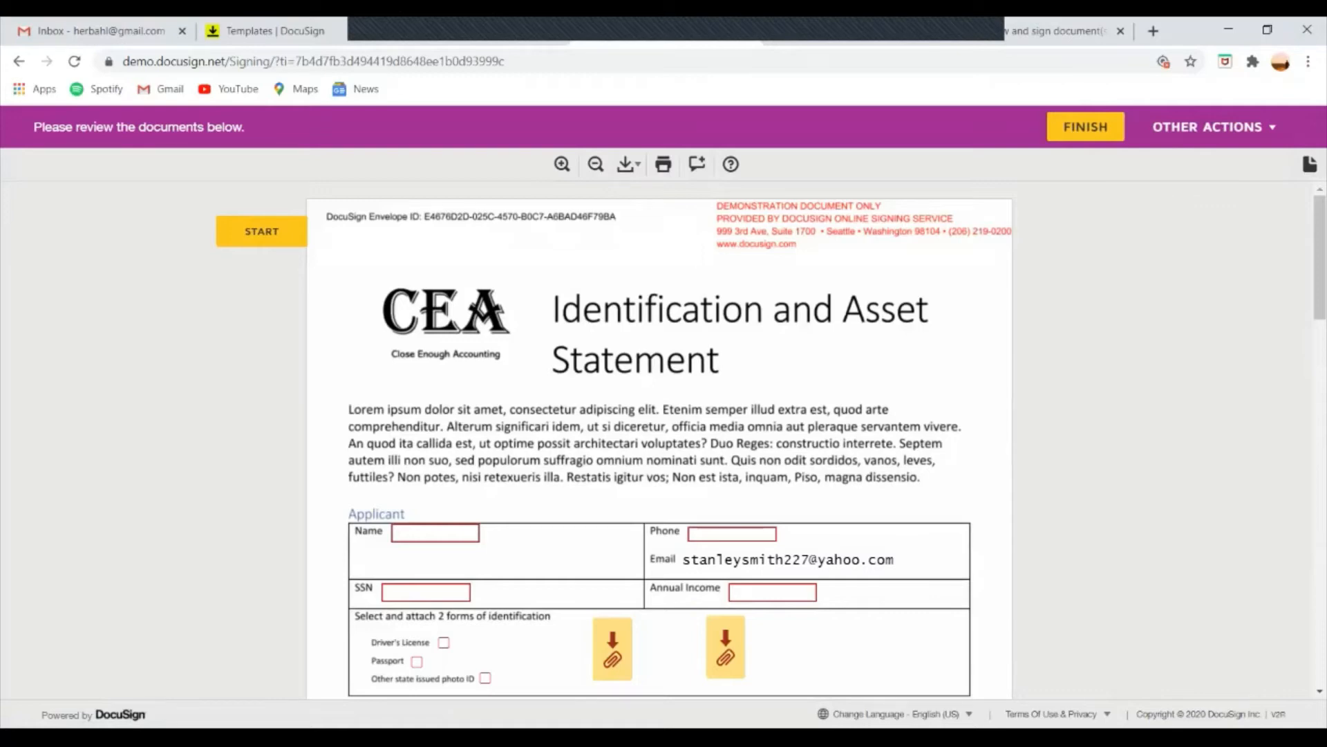
pyautogui.scroll(-2, 435, 418)
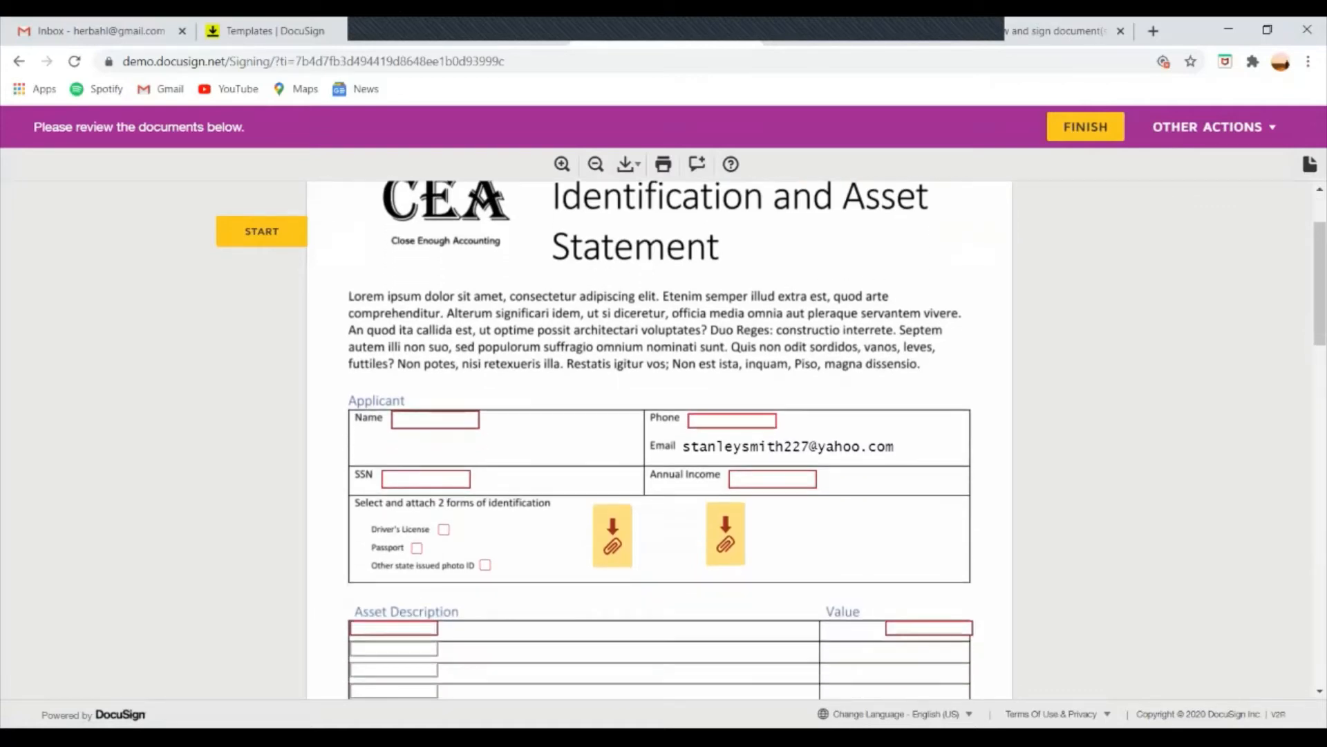
pyautogui.click(435, 420)
pyautogui.write('cS')
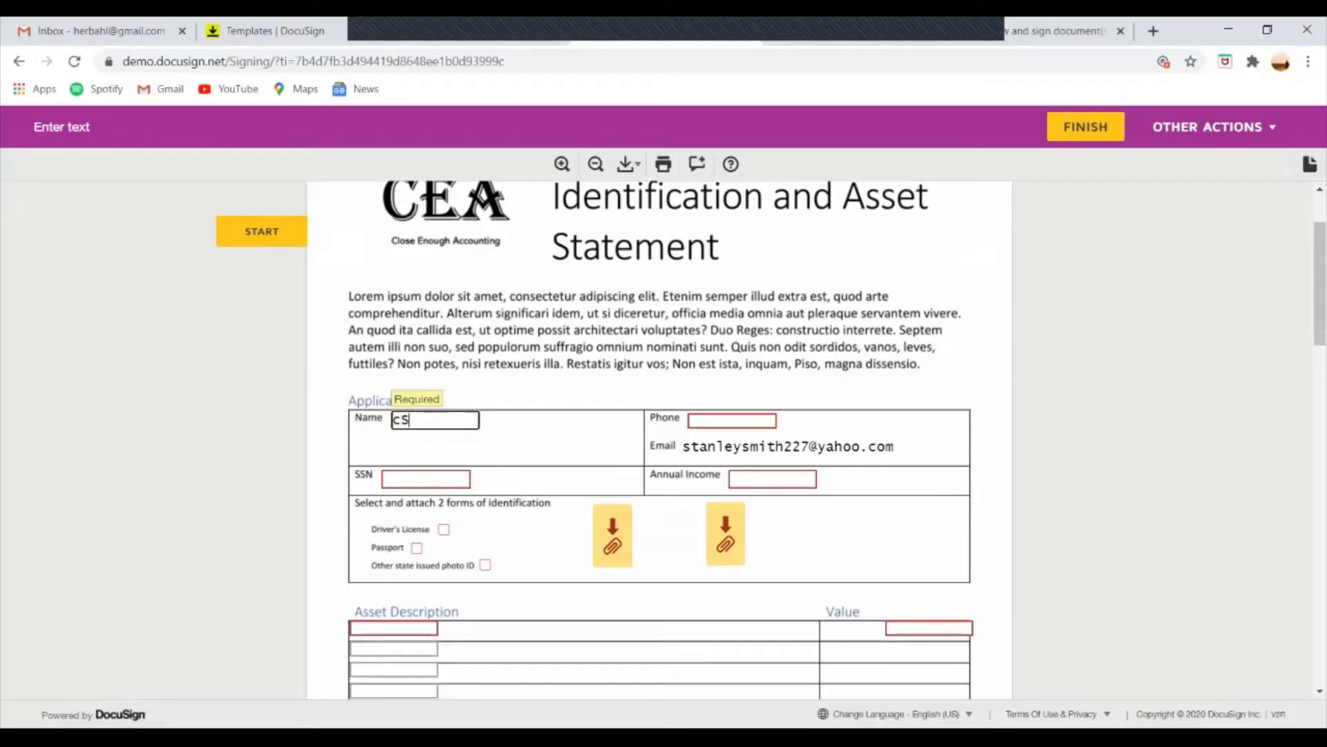
pyautogui.press('BackSpace')
pyautogui.press('BackSpace')
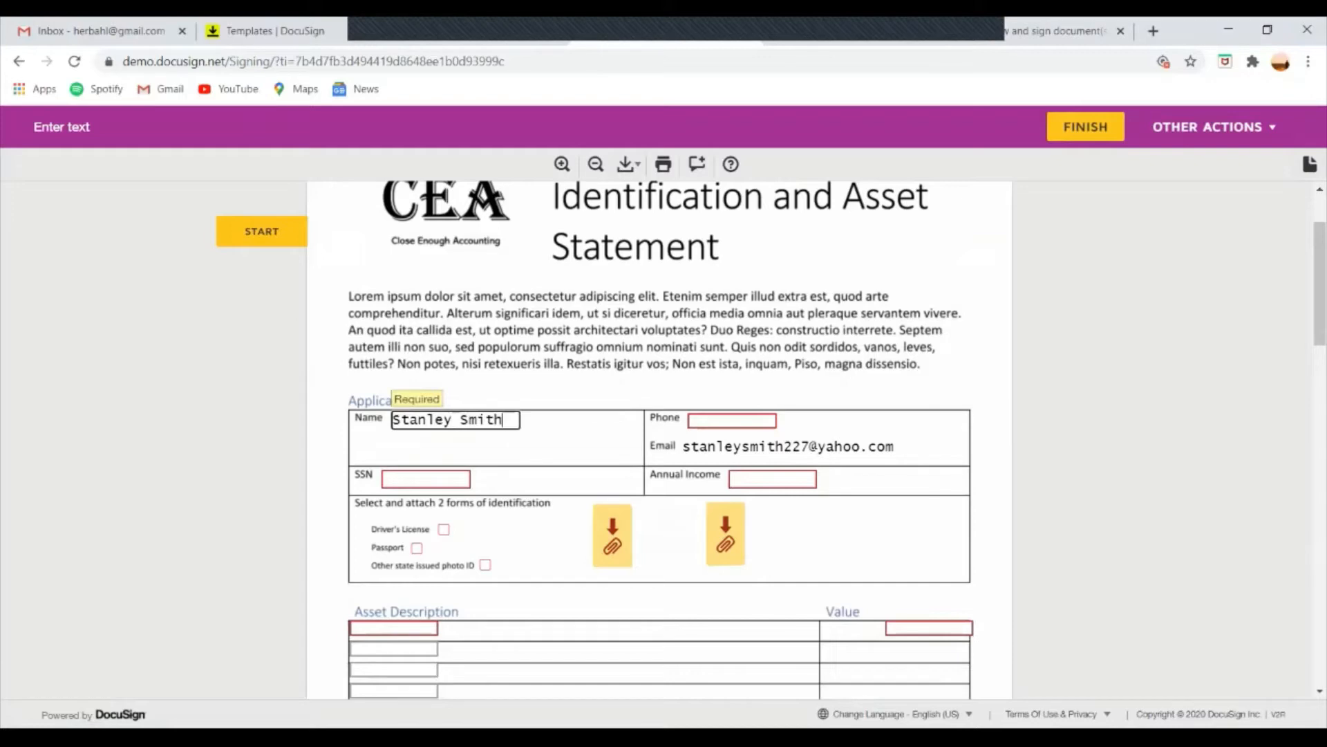
pyautogui.press('Tab')
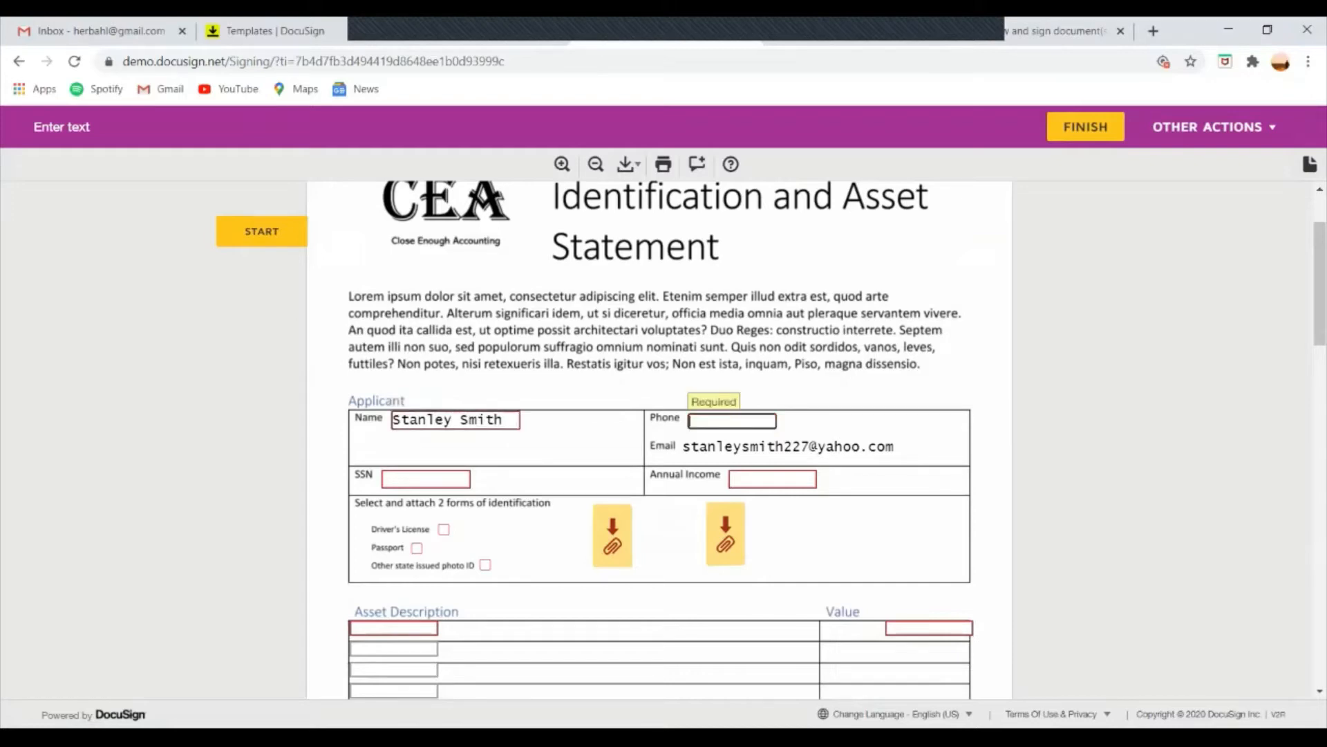
pyautogui.write('123-123-1234')
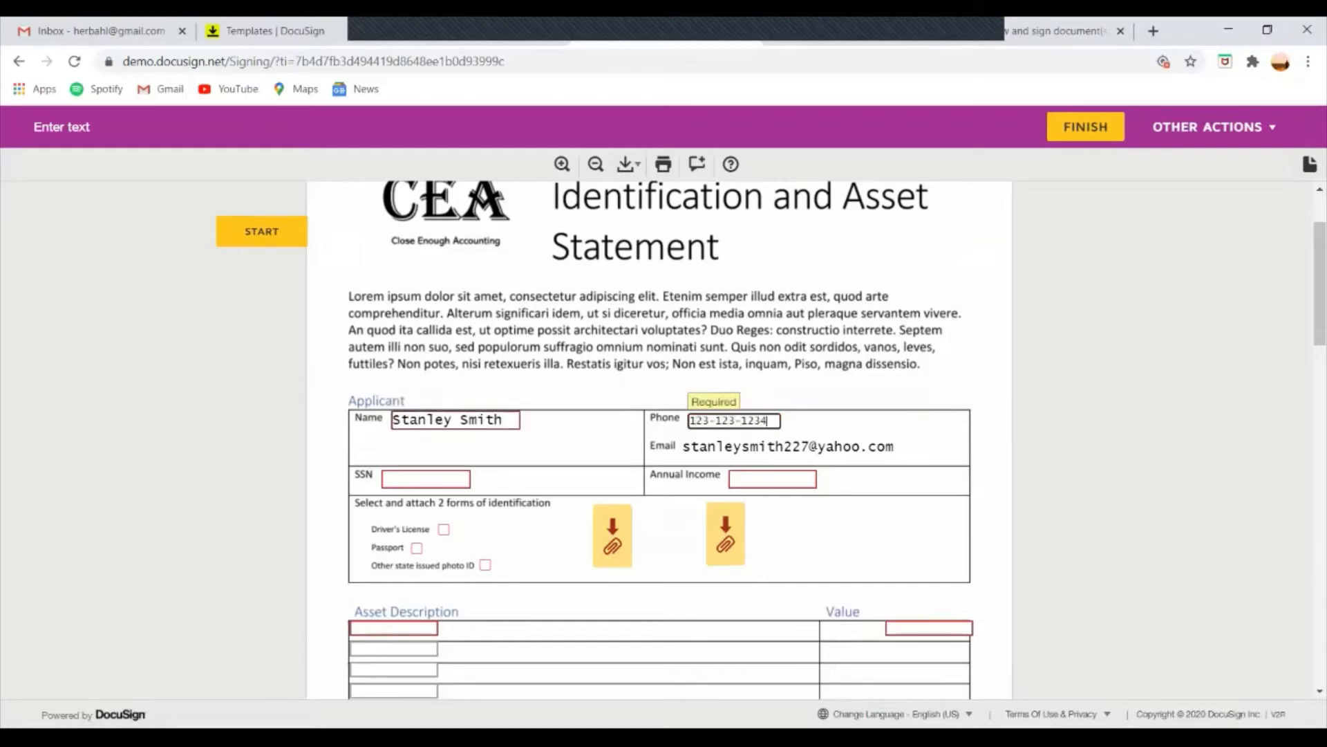
pyautogui.press('Tab')
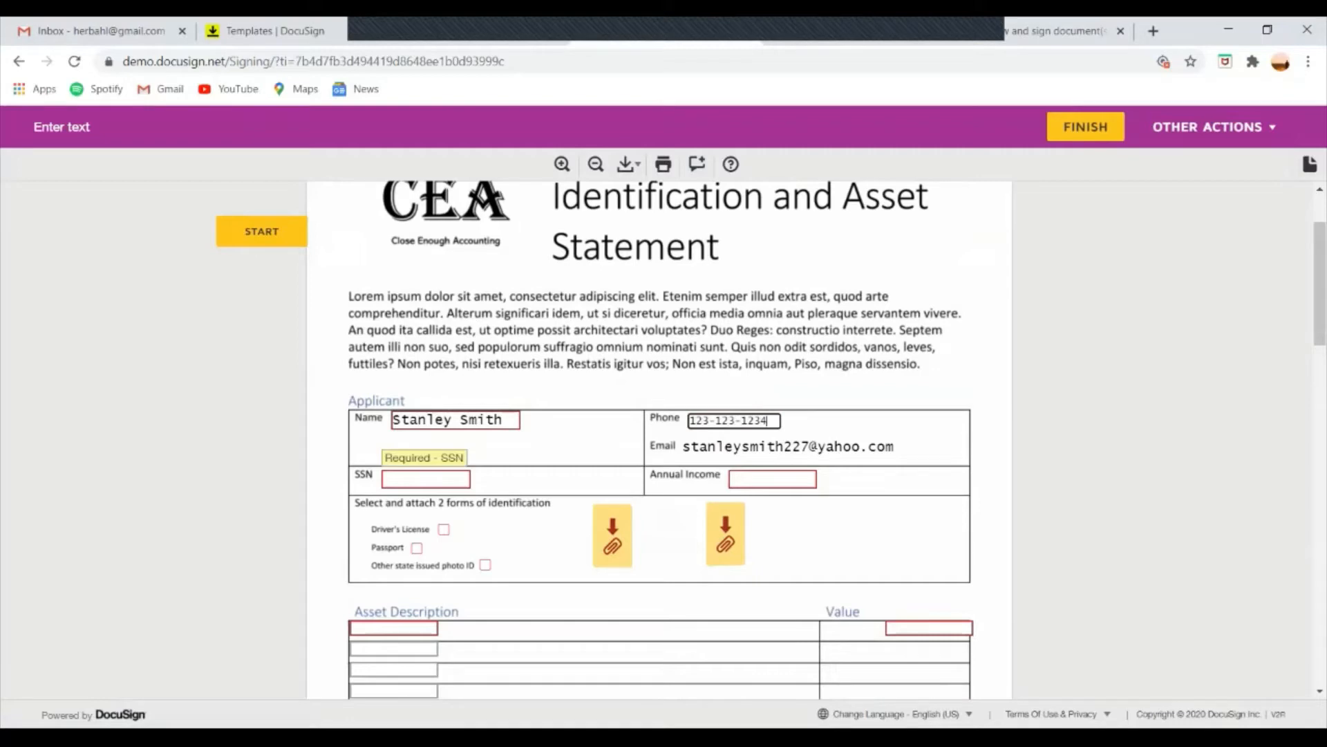
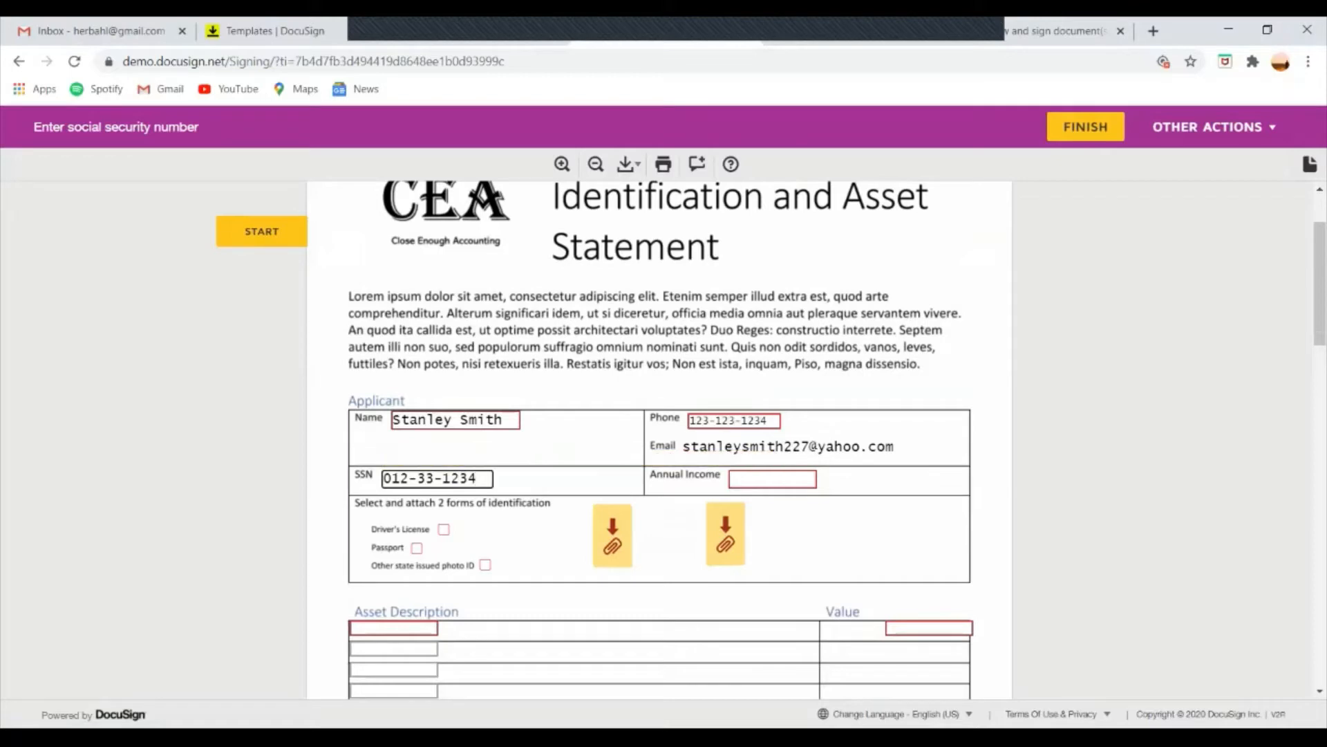
# Enter the applicant's social security number and set the annual income to 10000
pyautogui.press('Tab')
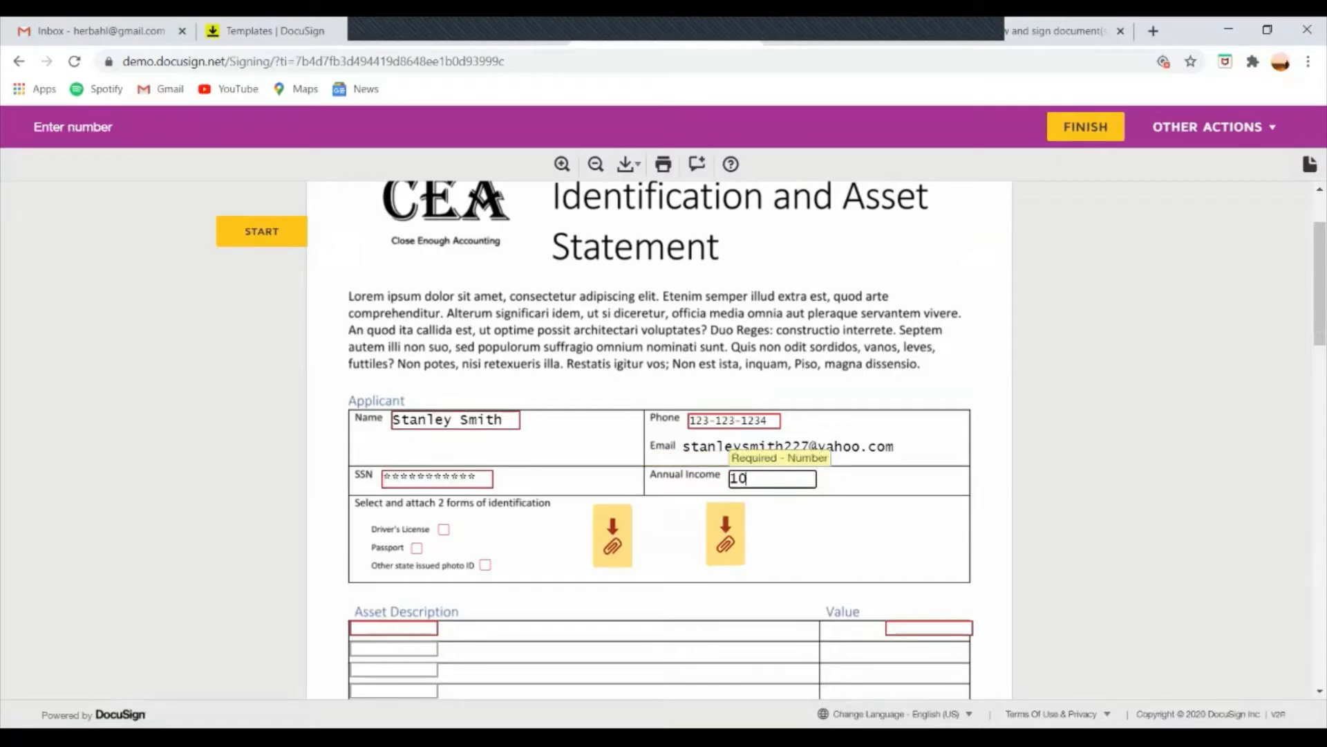
pyautogui.click(443, 529)
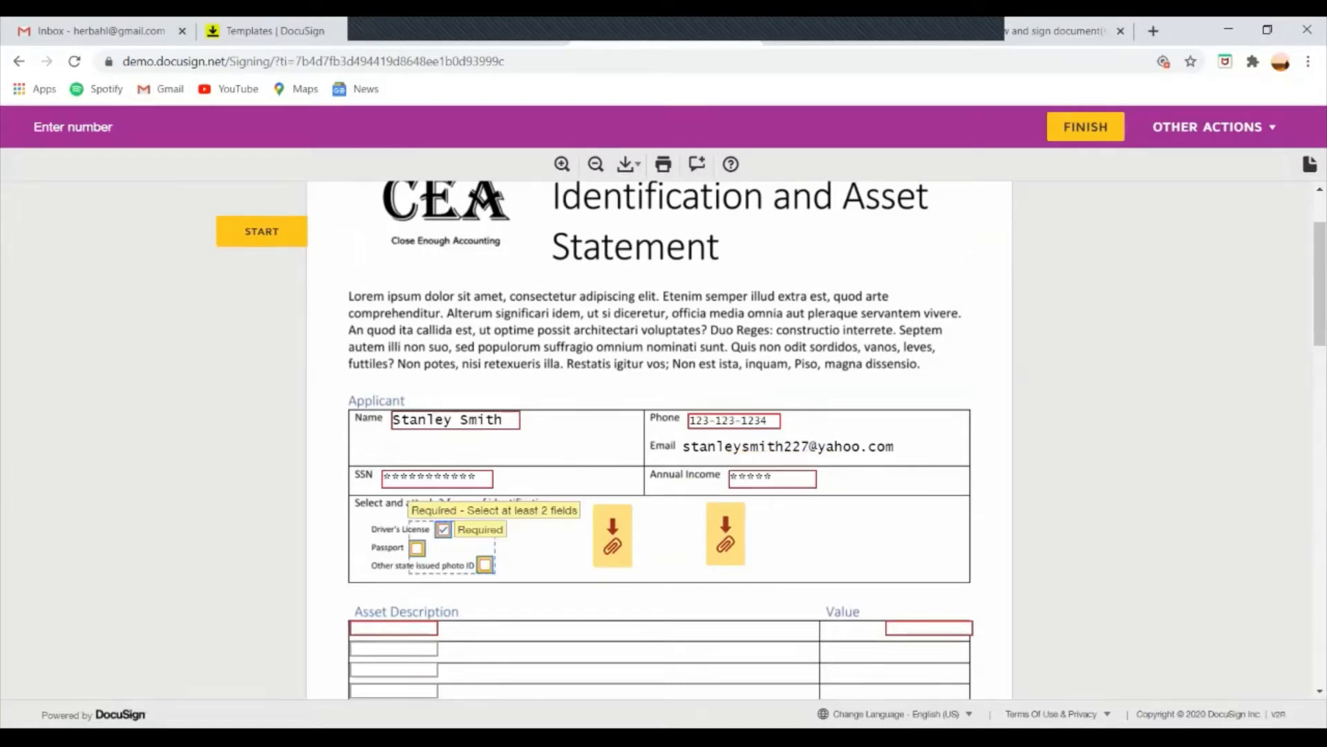
pyautogui.click(417, 547)
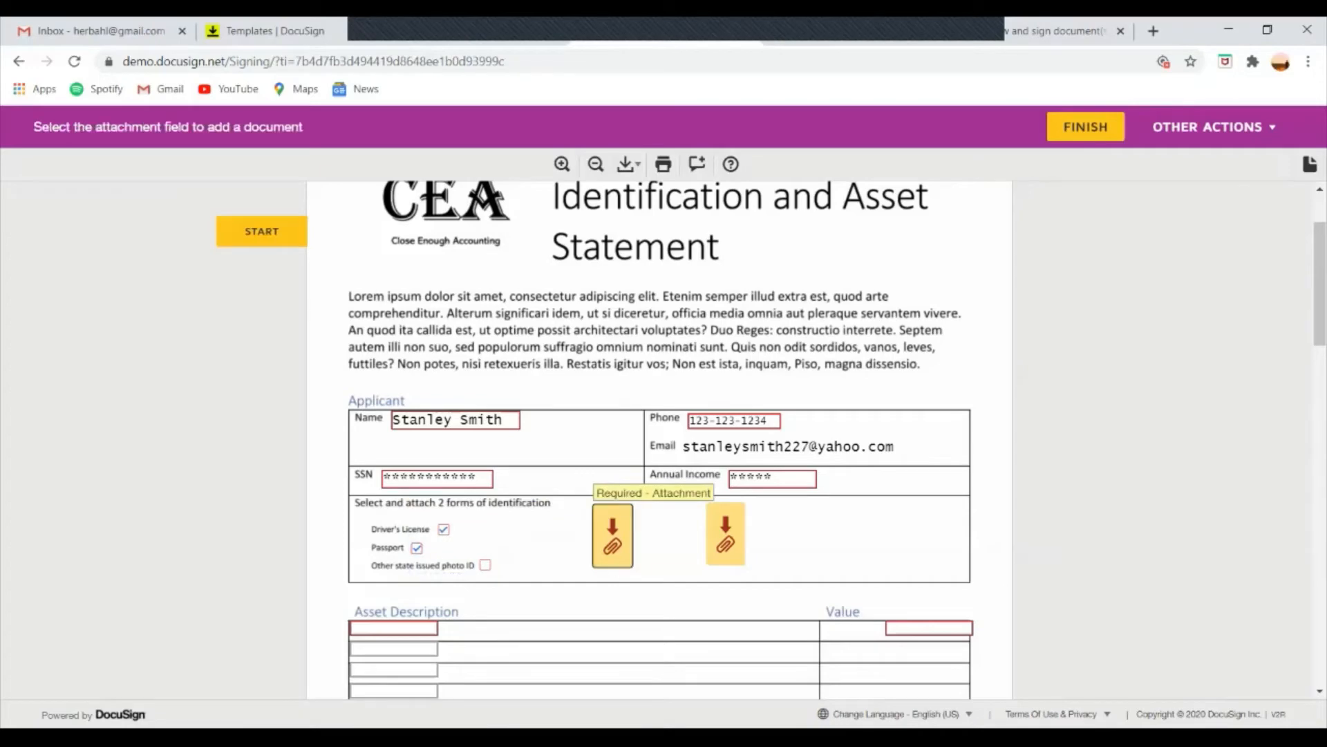
pyautogui.click(613, 535)
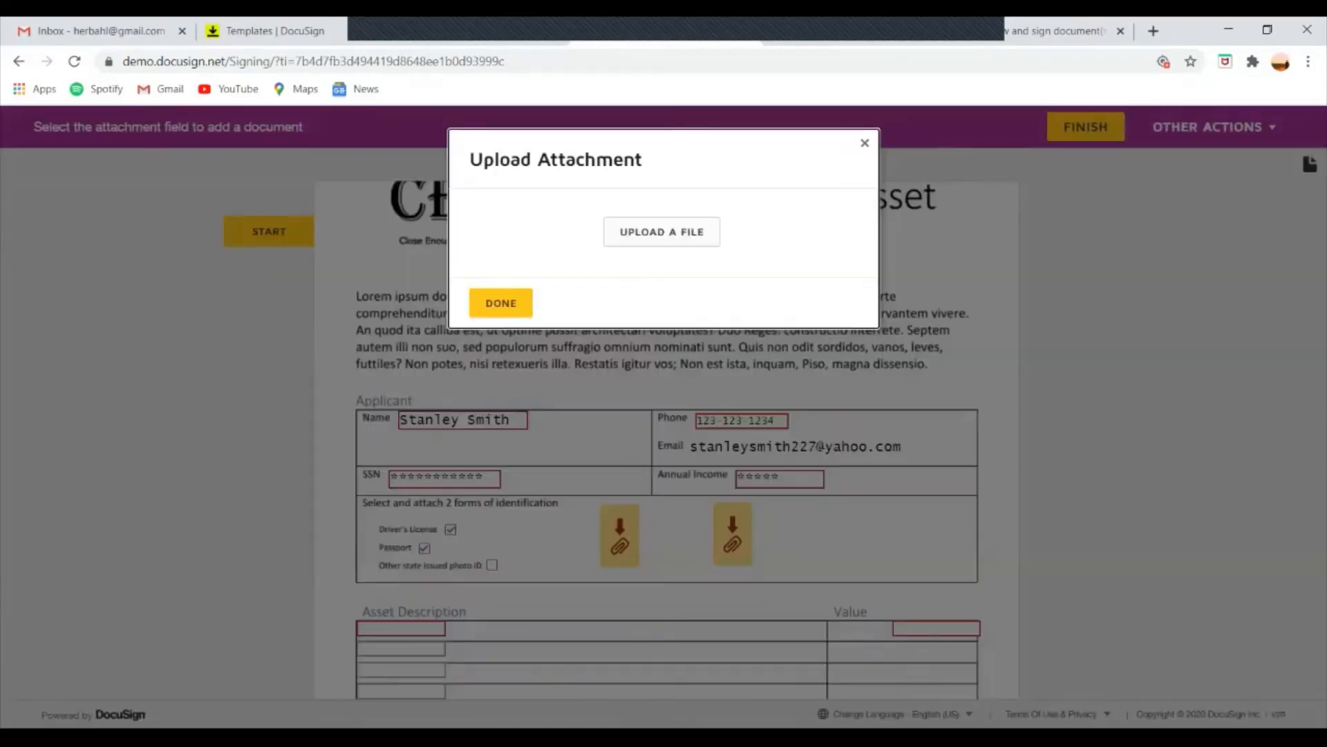
pyautogui.click(661, 233)
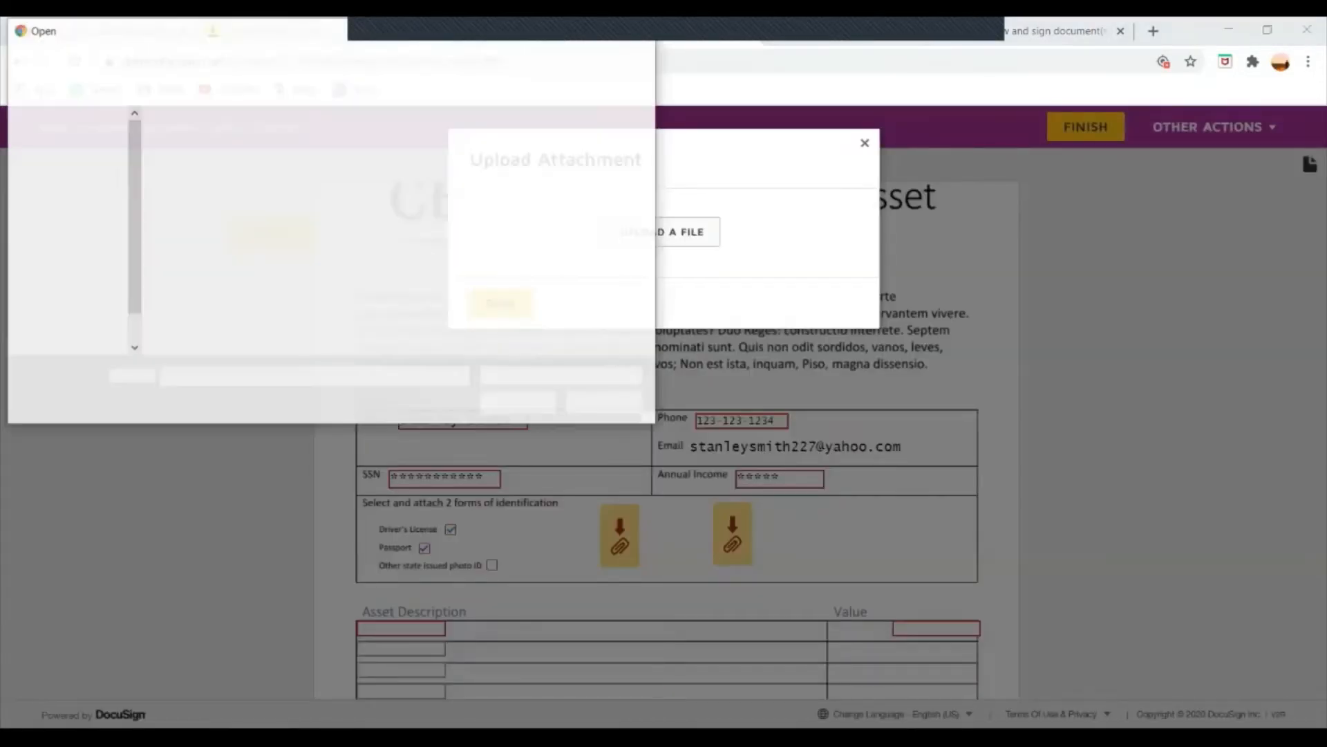
pyautogui.click(301, 284)
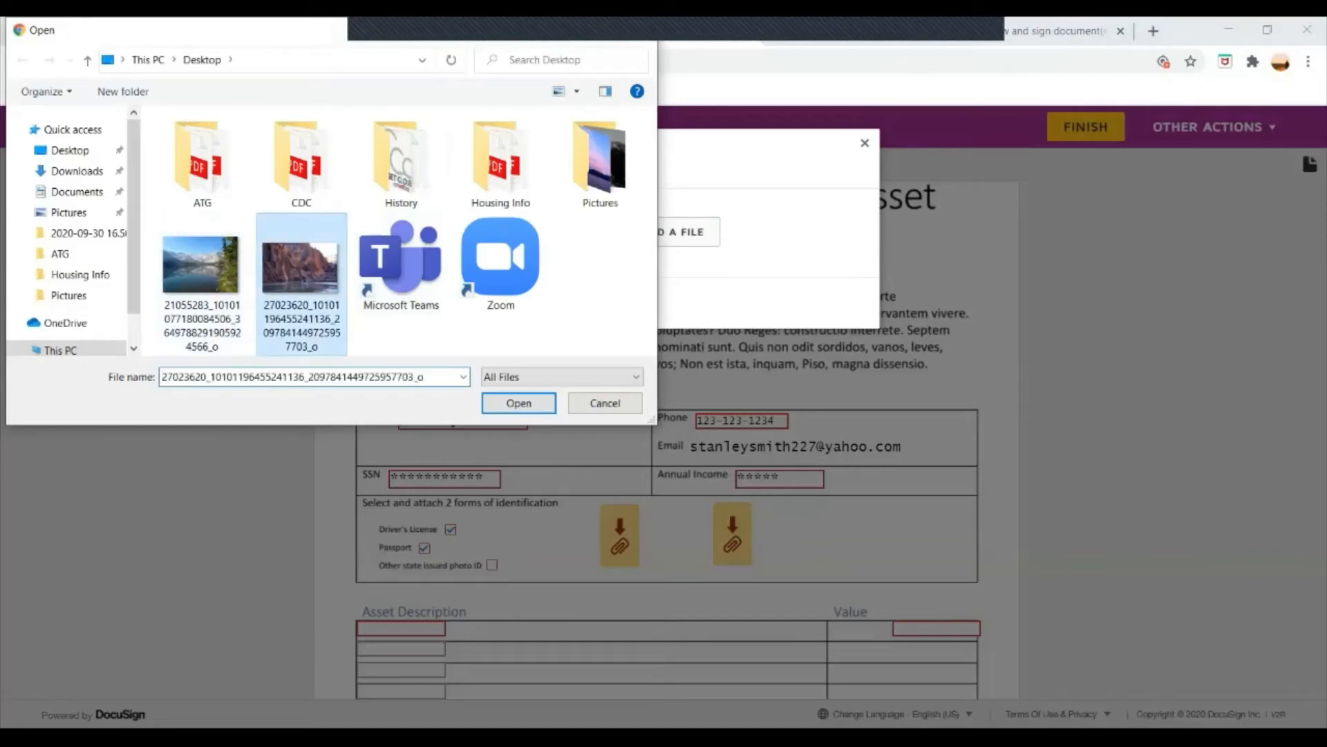
pyautogui.click(518, 403)
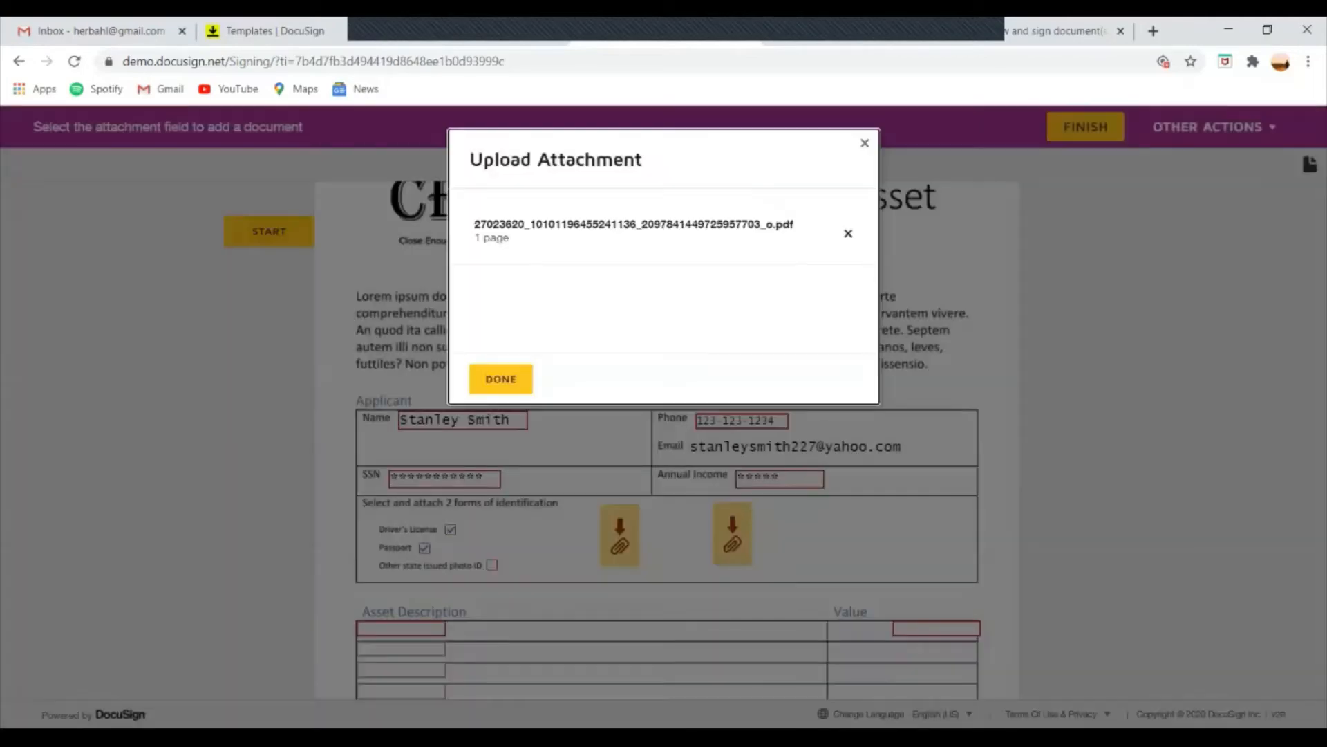
pyautogui.click(501, 379)
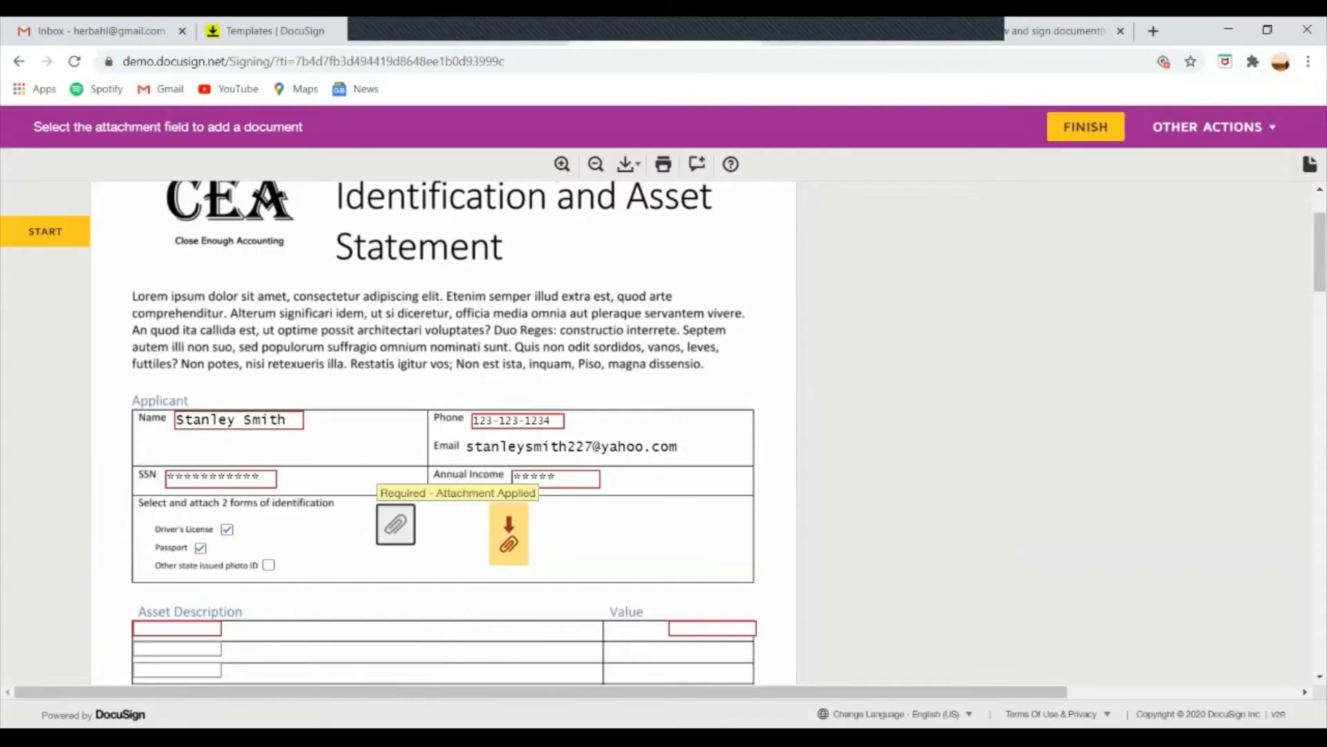
pyautogui.click(509, 534)
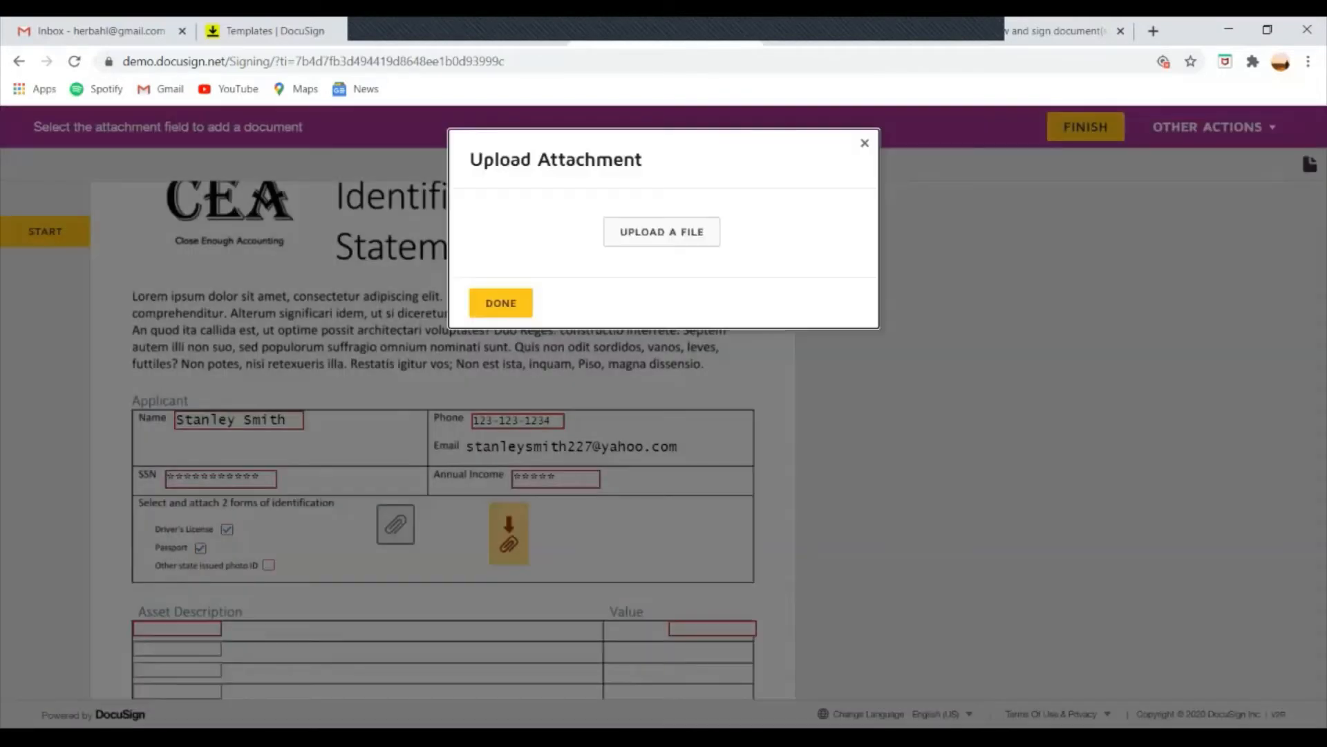
pyautogui.click(661, 231)
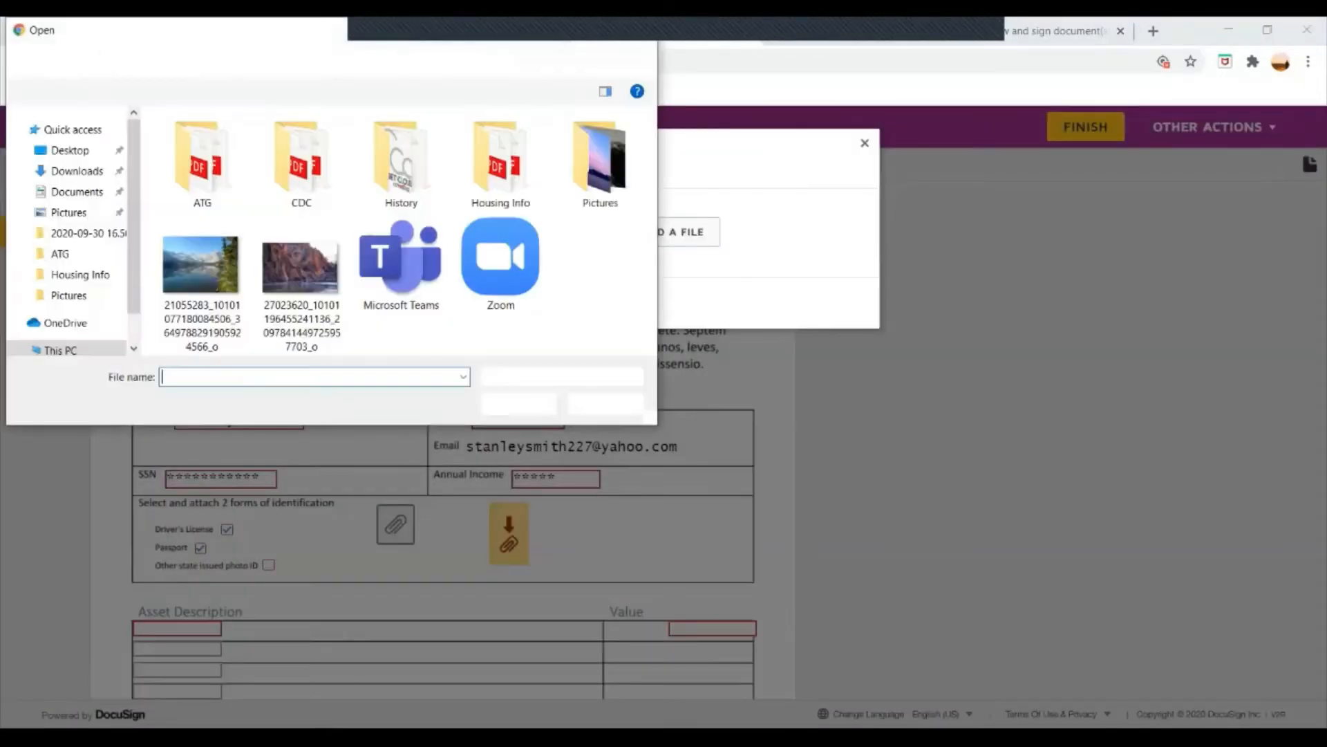
pyautogui.click(202, 277)
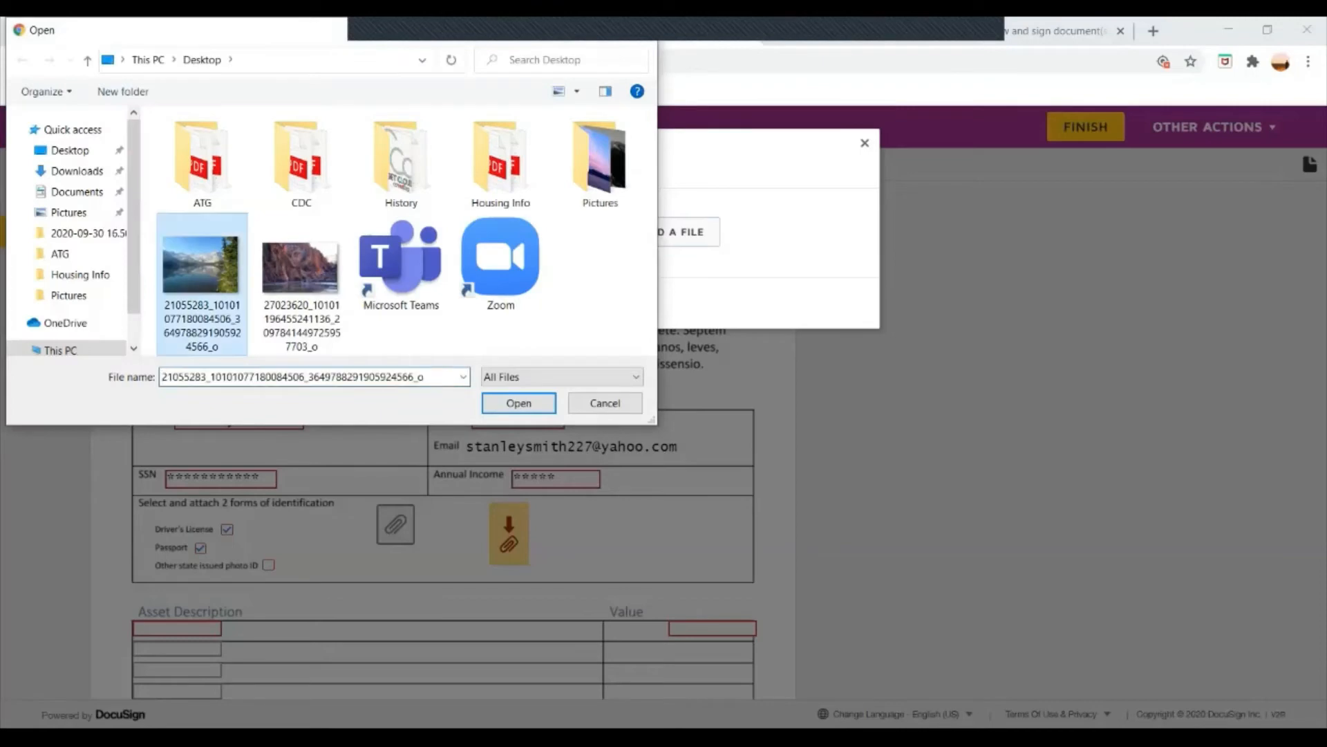
pyautogui.click(519, 403)
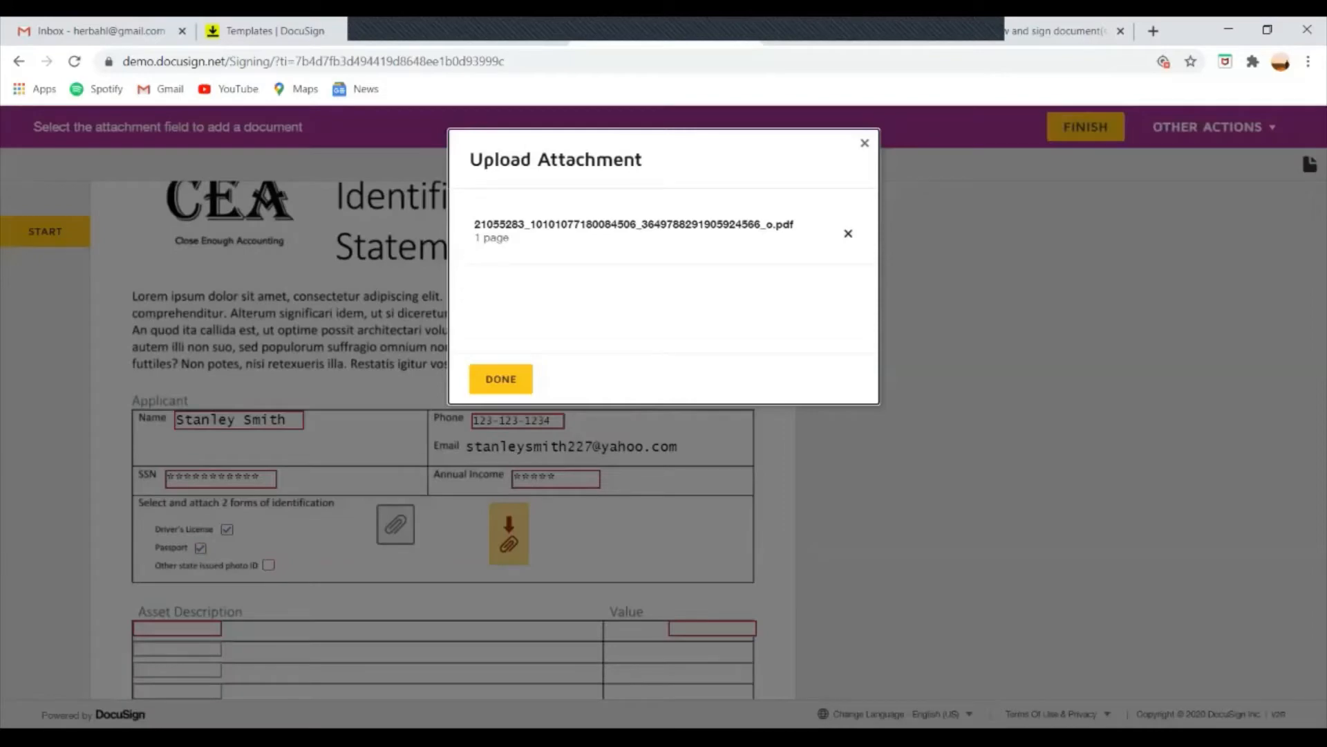
pyautogui.click(501, 379)
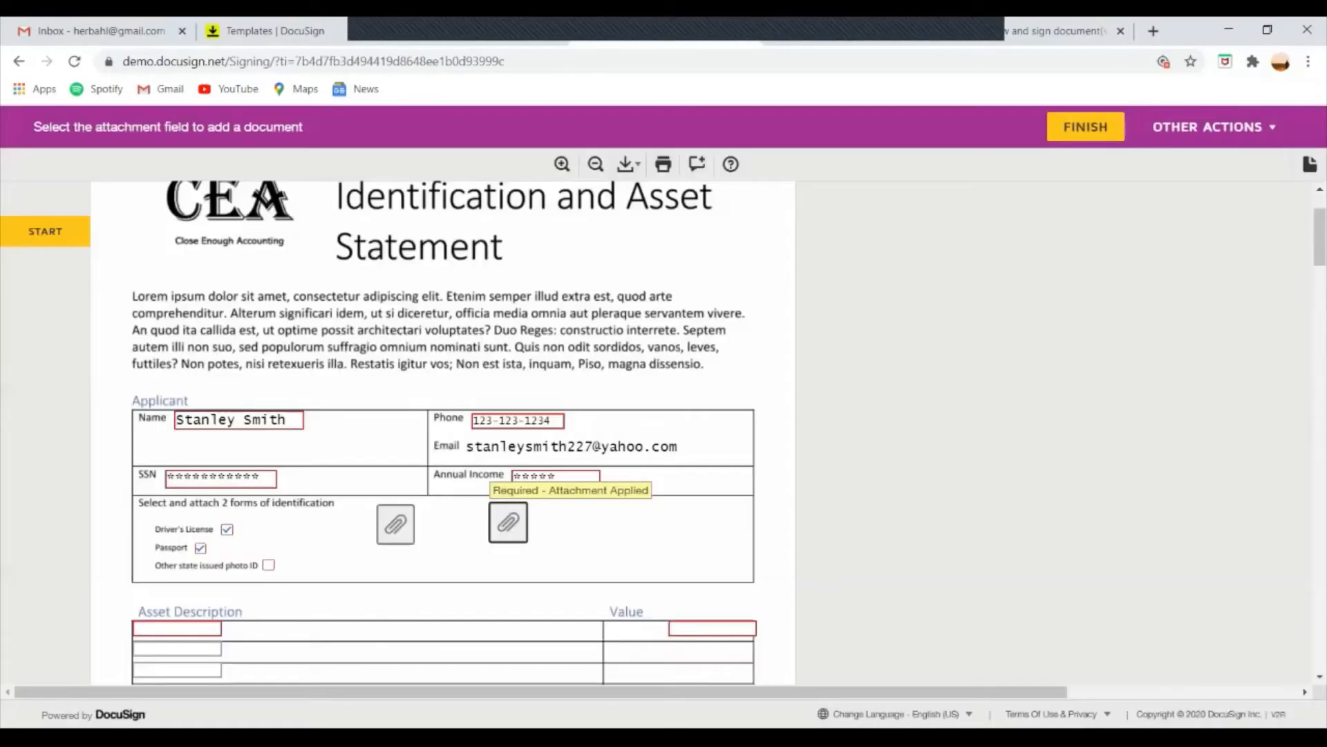
# Add an asset described as House with a value of 350000
pyautogui.click(177, 408)
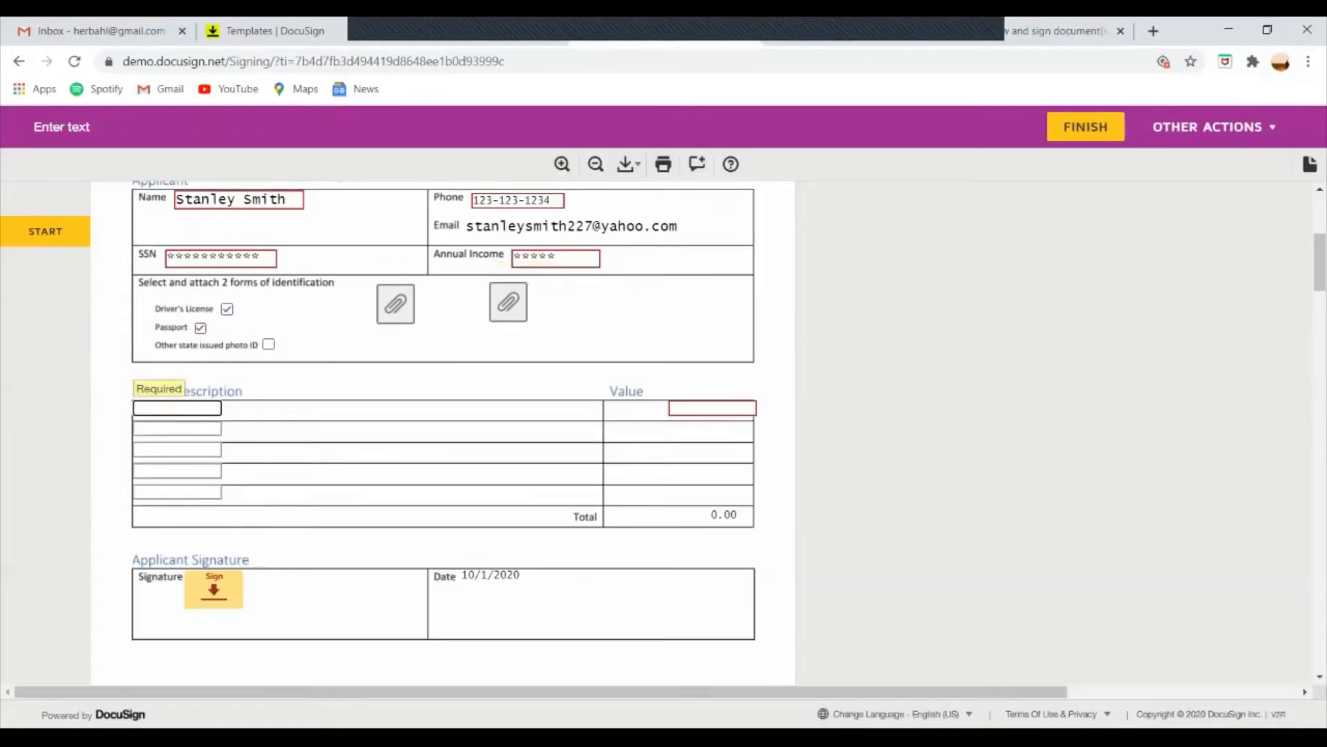
pyautogui.write('House')
pyautogui.press('Tab')
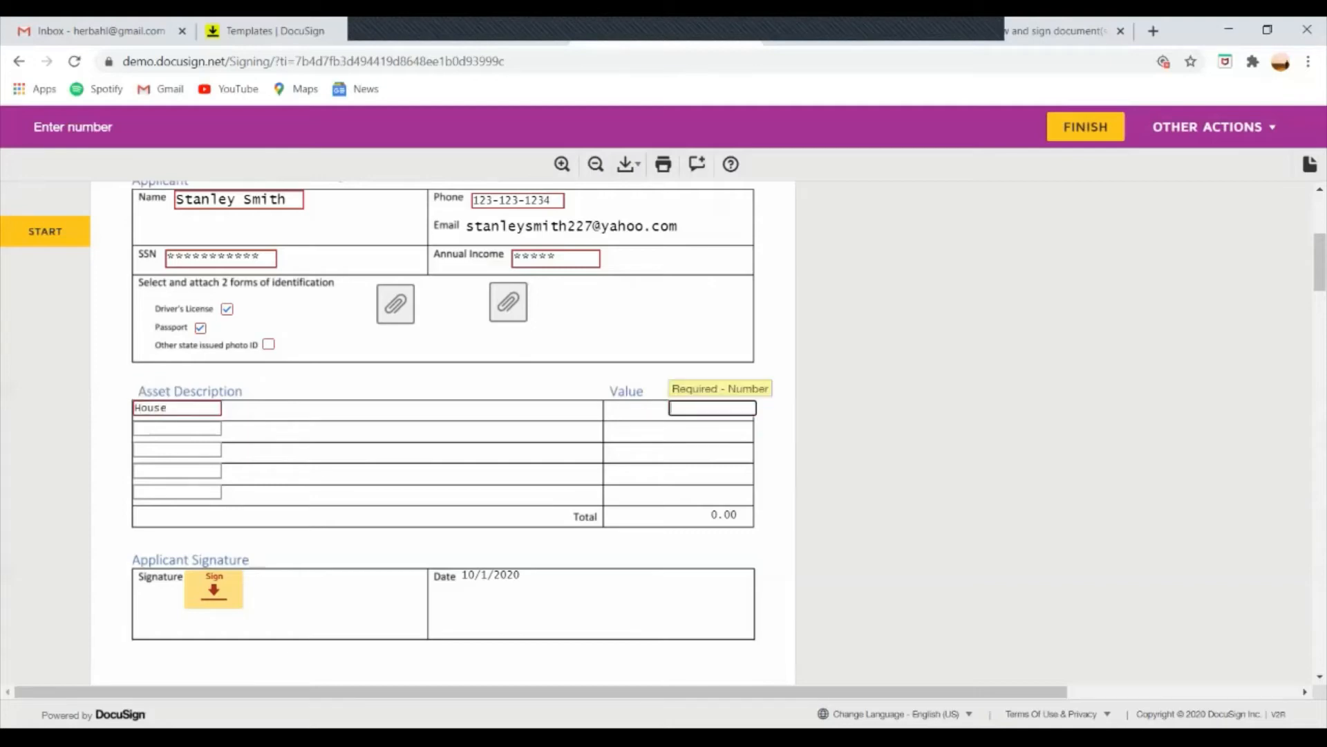
pyautogui.write('350000')
pyautogui.press('Tab')
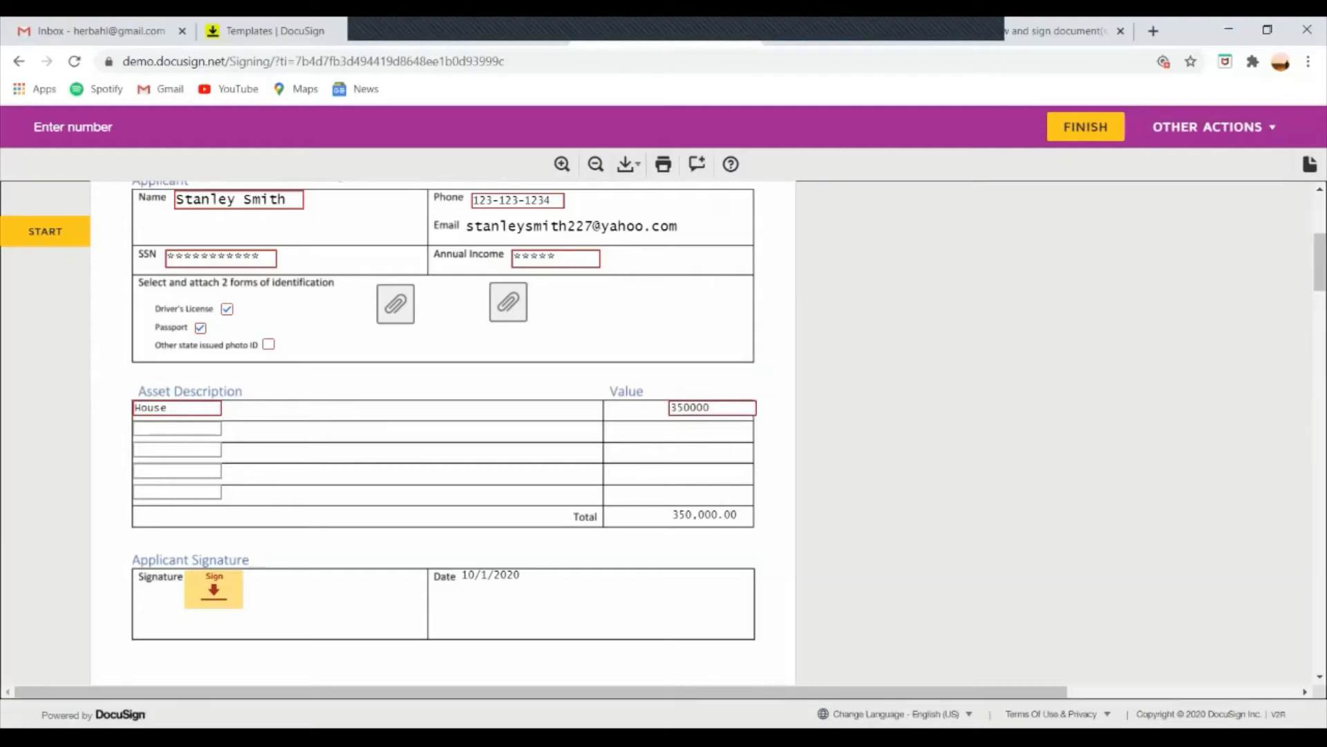
# Move to the co-applicant section of the Joint Credit Application and enter the co-applicant's full name and phone number
pyautogui.click(214, 589)
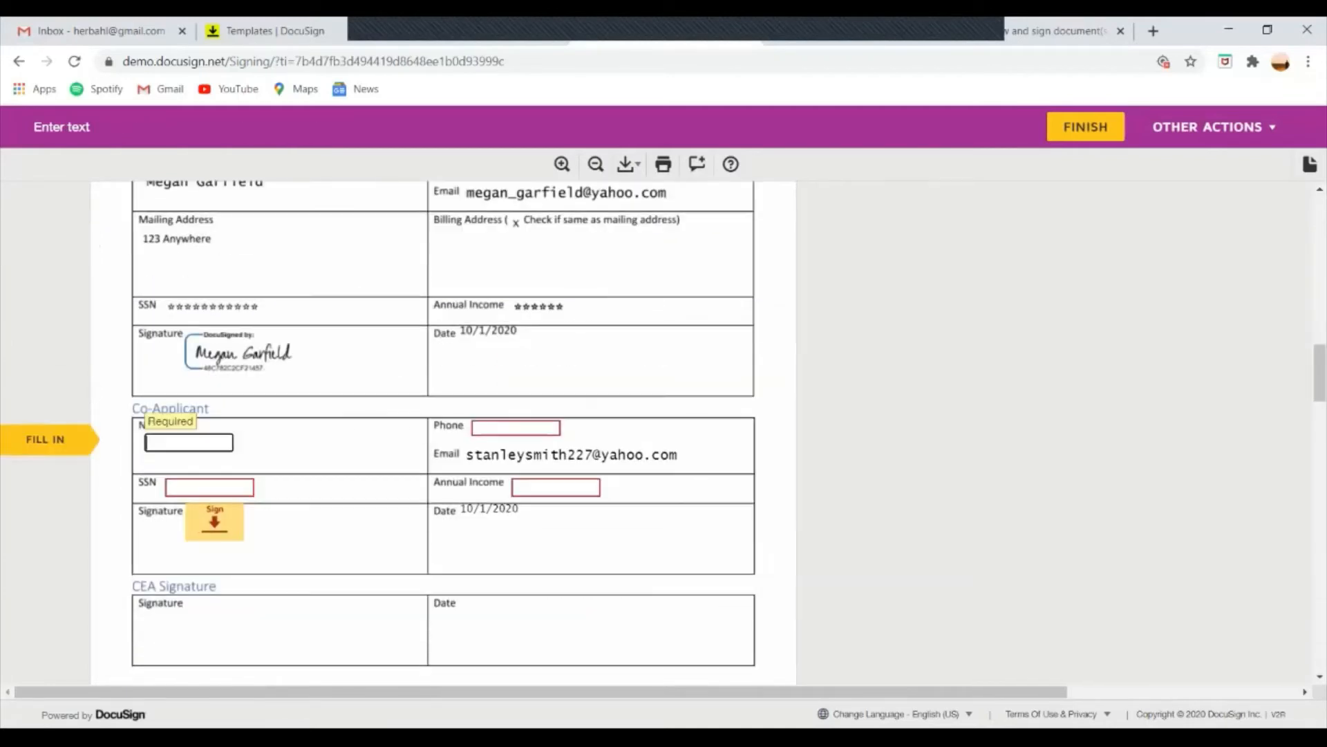
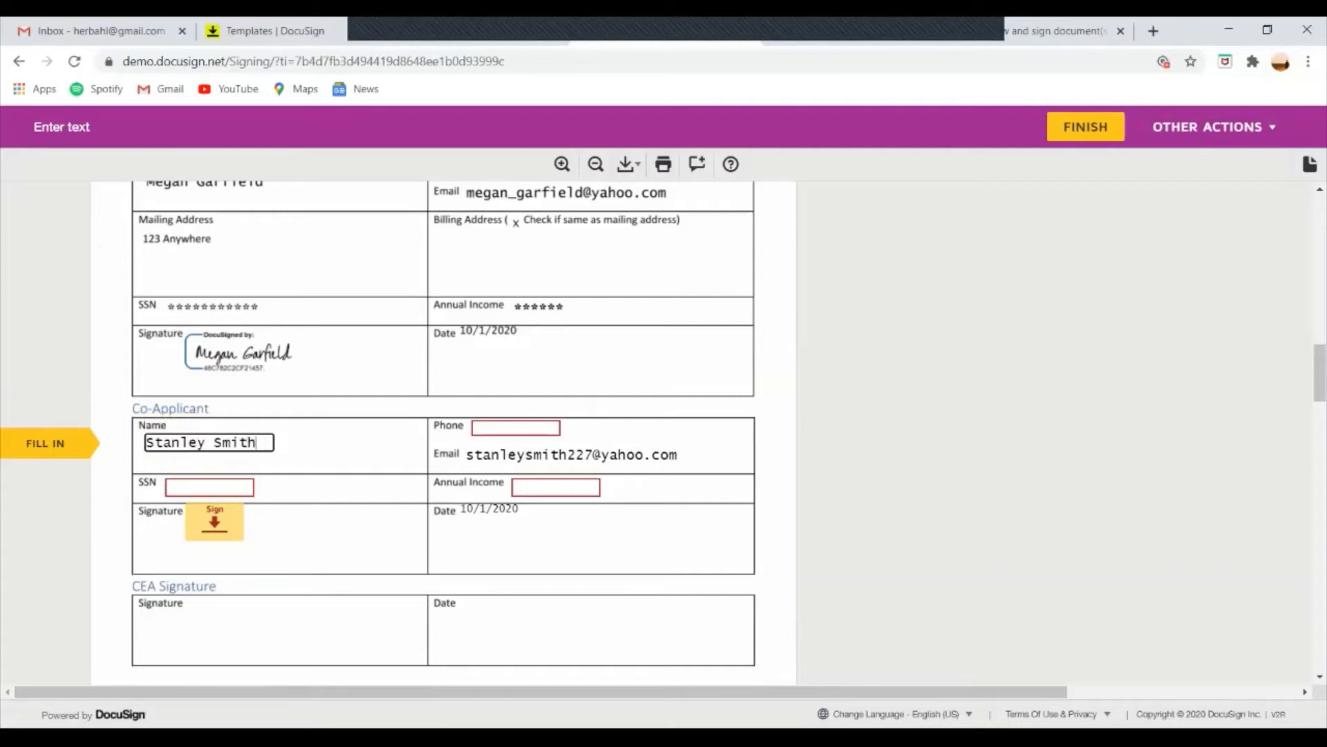
pyautogui.press('Tab')
pyautogui.press('Tab')
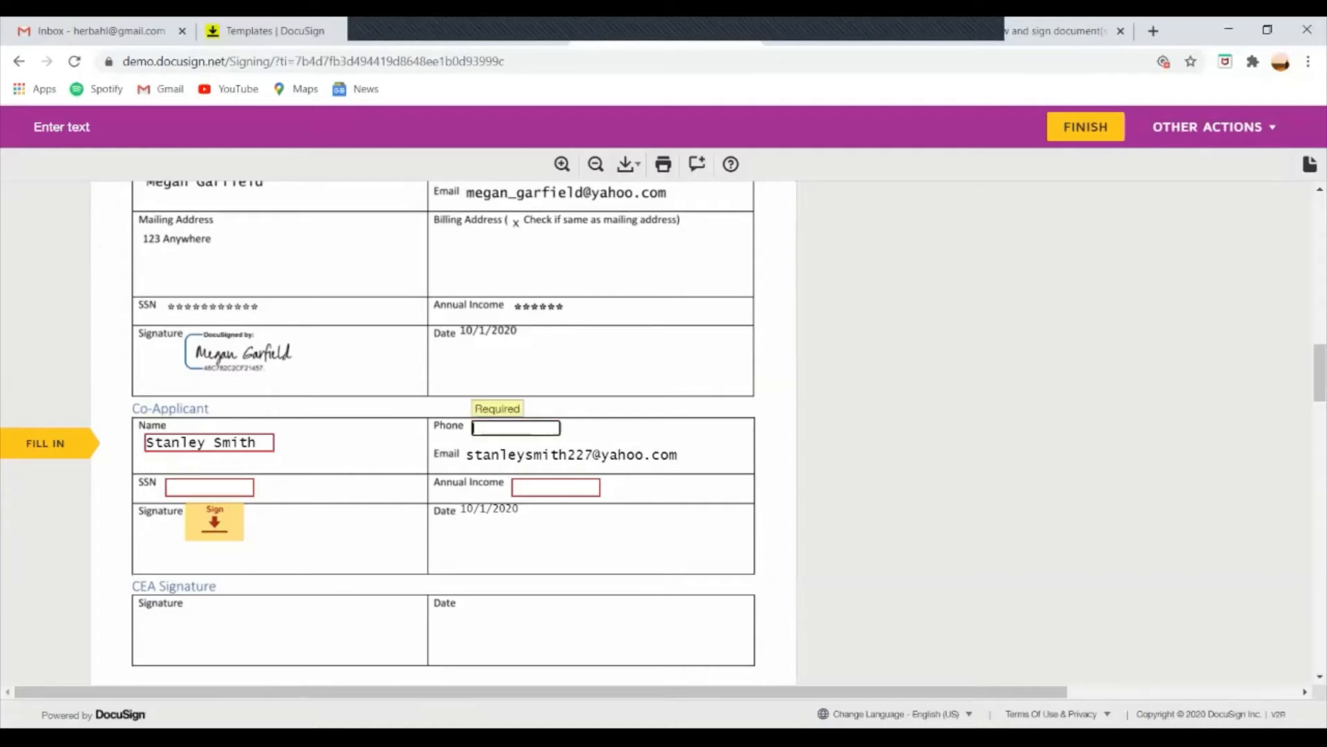
pyautogui.write('123')
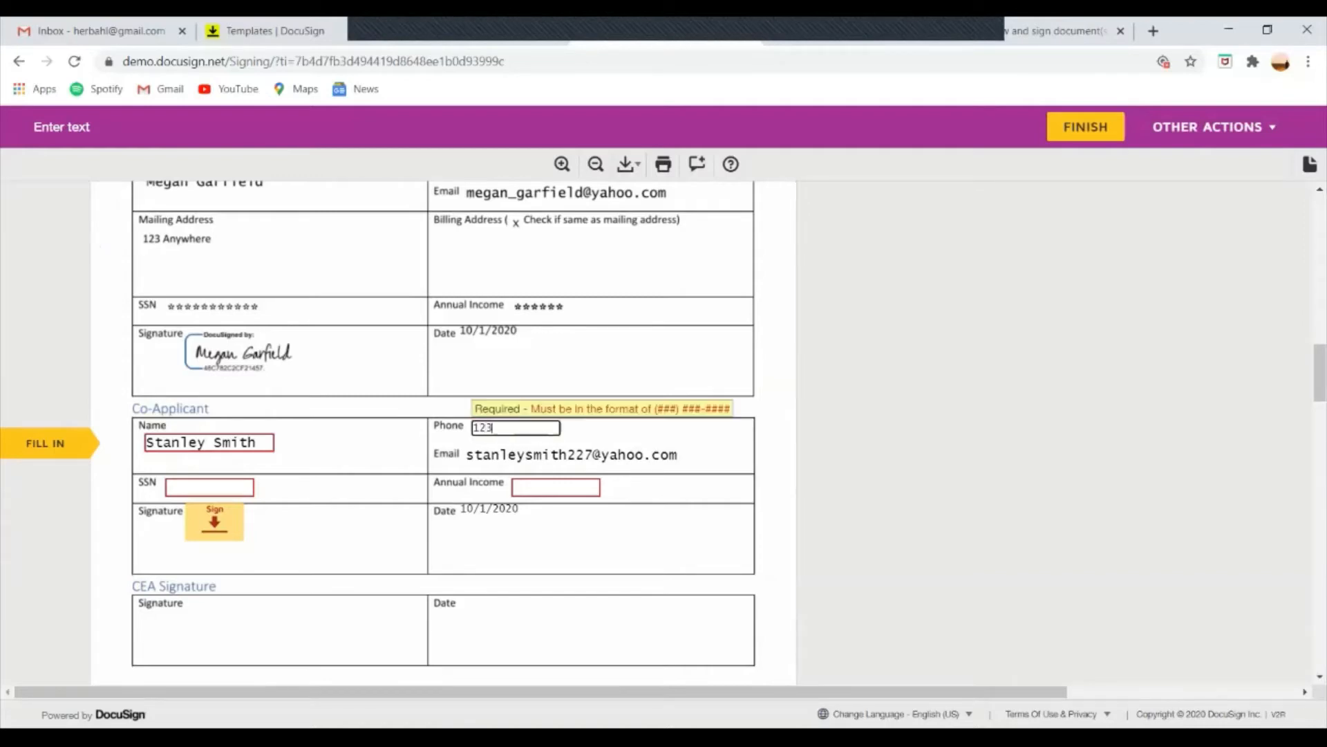
pyautogui.write('-123-1234')
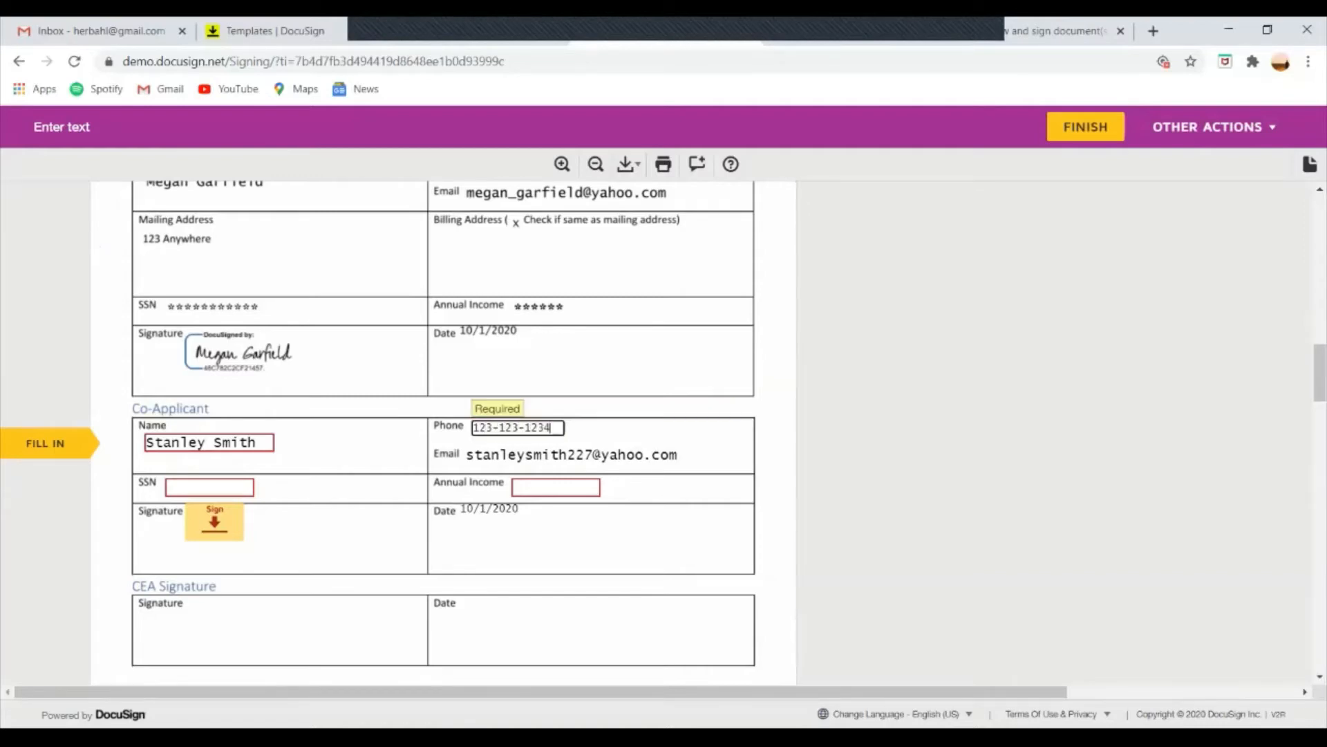
pyautogui.press('Tab')
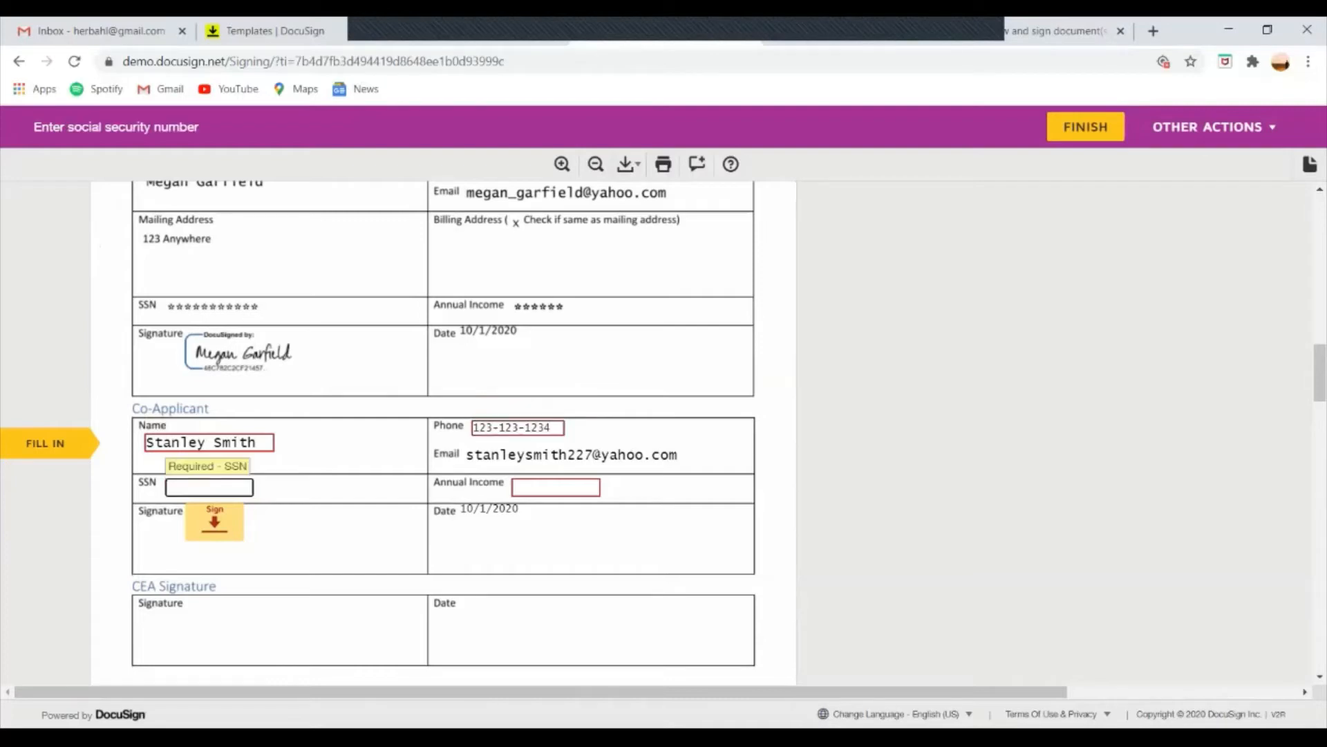
# Enter the co-applicant's social security number and set the co-applicant's annual income to 100000
pyautogui.write('123-12-')
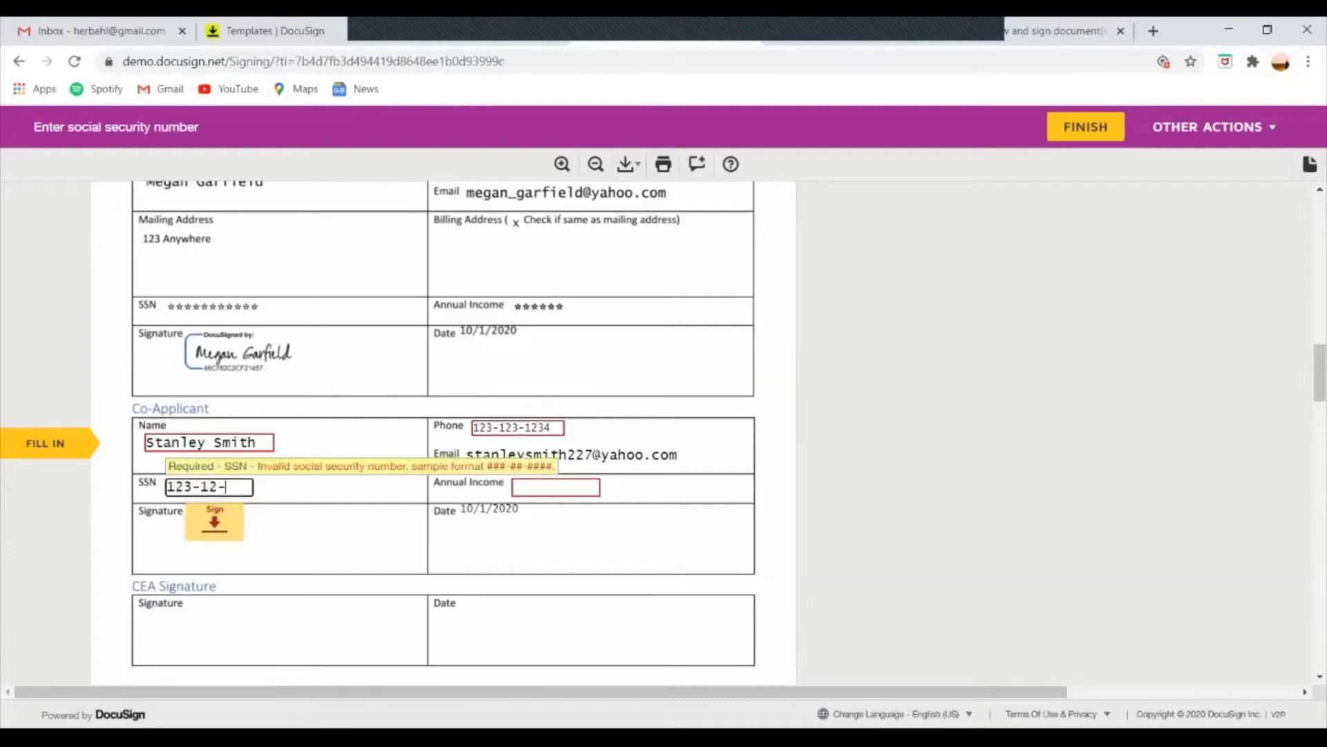
pyautogui.write('12345')
pyautogui.press('Tab')
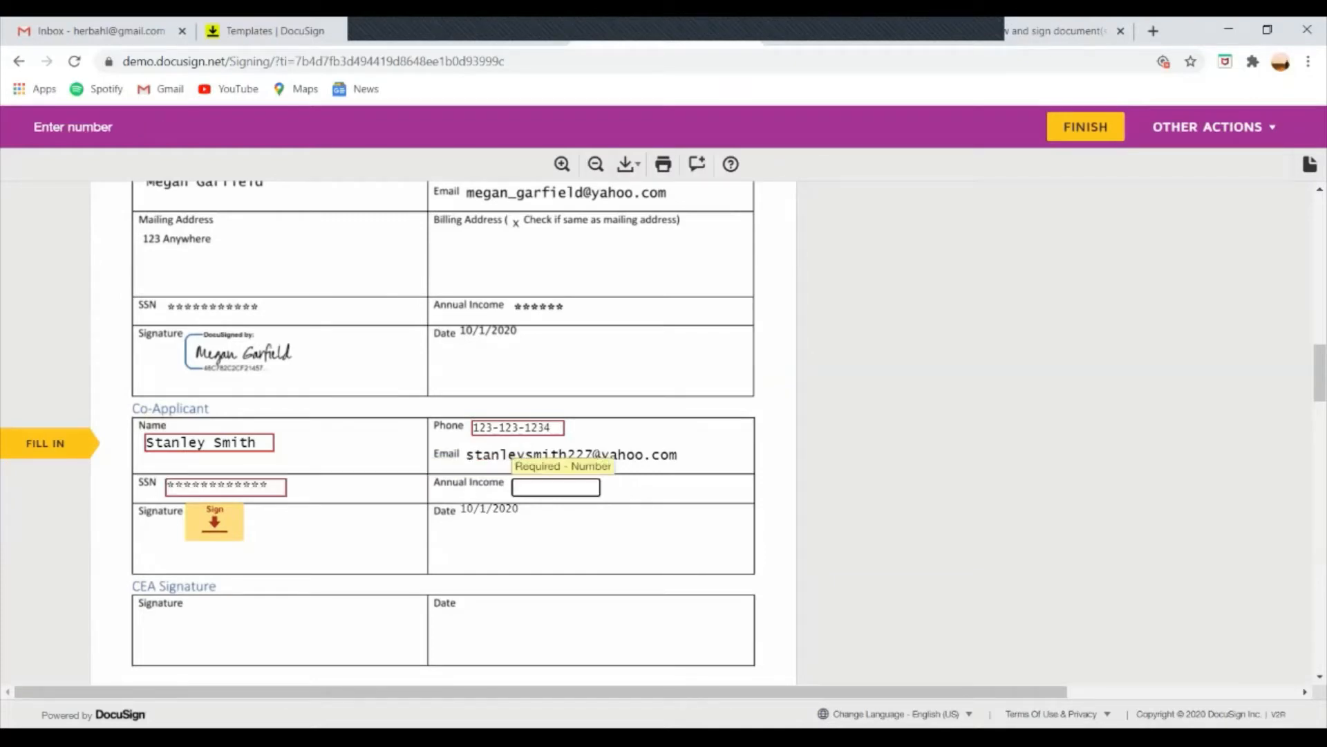
pyautogui.write('100000')
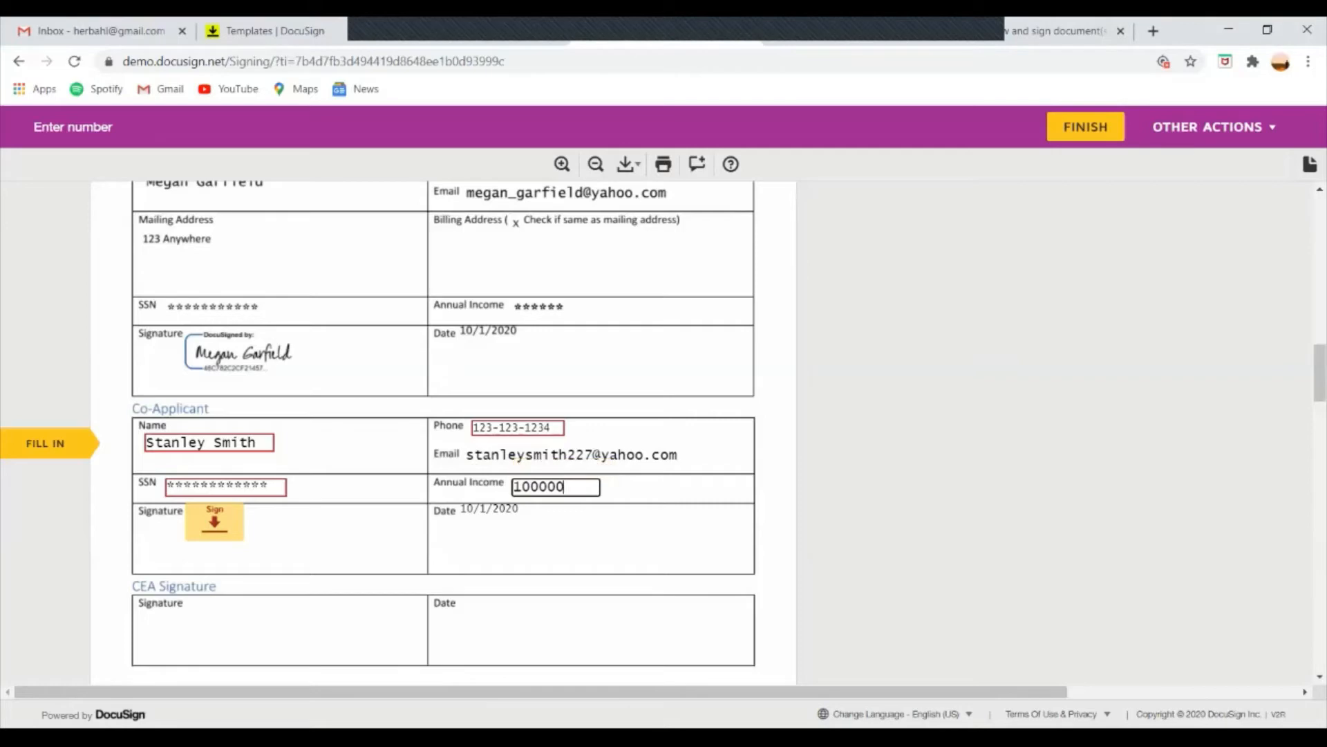
# Sign the co-applicant's signature field and delete the extra trailing digit from the co-applicant's SSN
pyautogui.scroll(1, 443, 433)
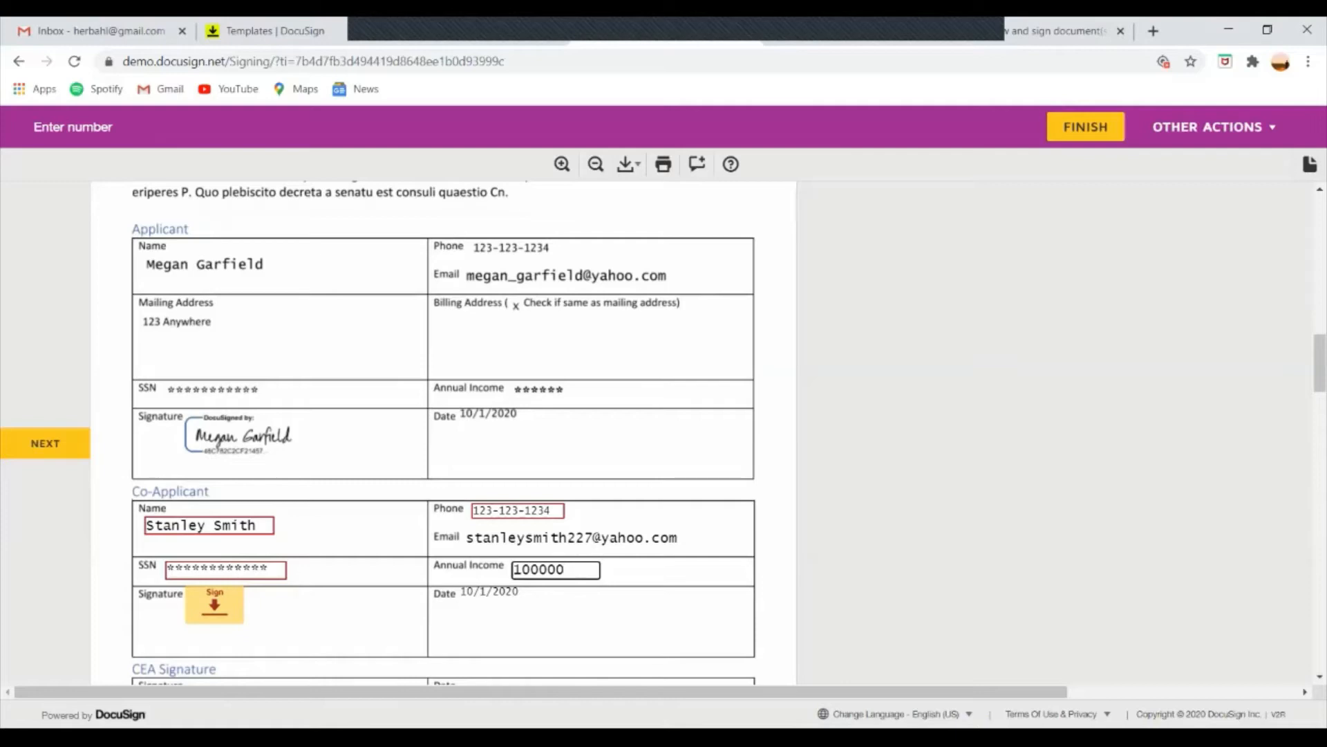
pyautogui.scroll(-2, 442, 433)
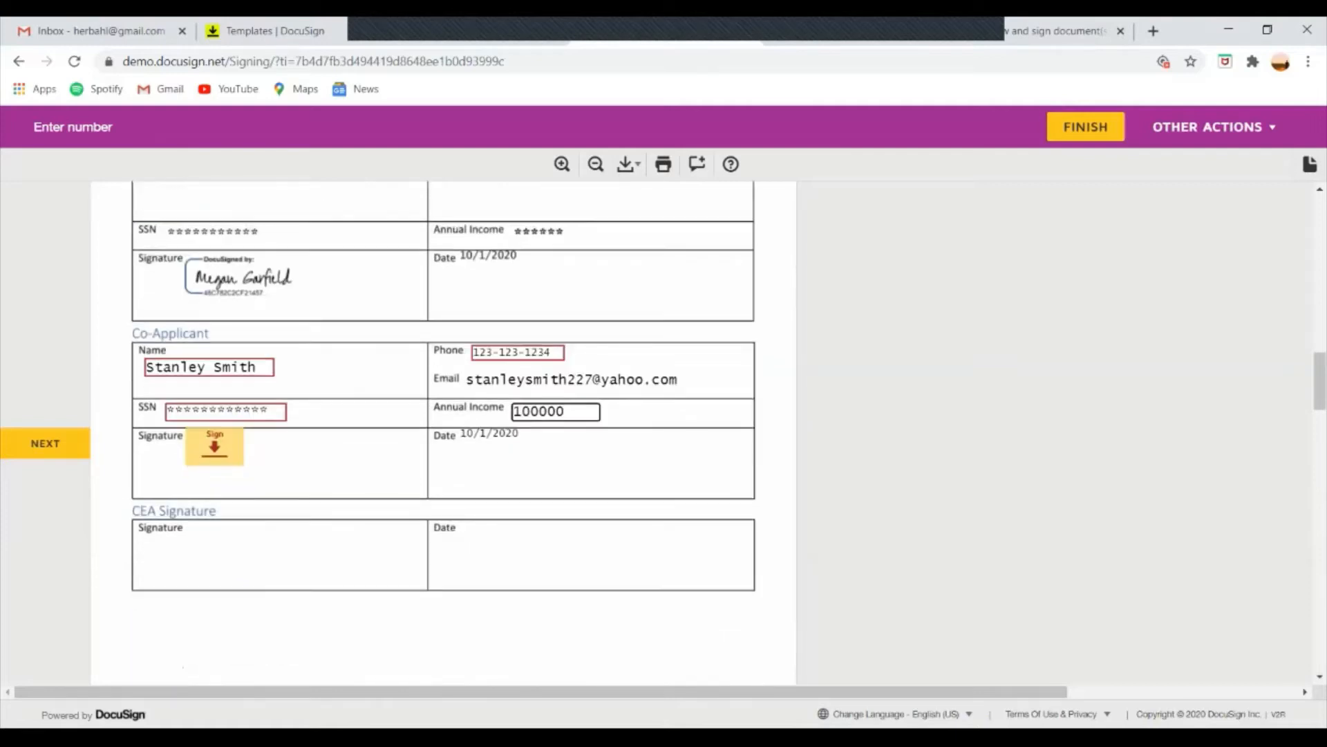
pyautogui.click(214, 446)
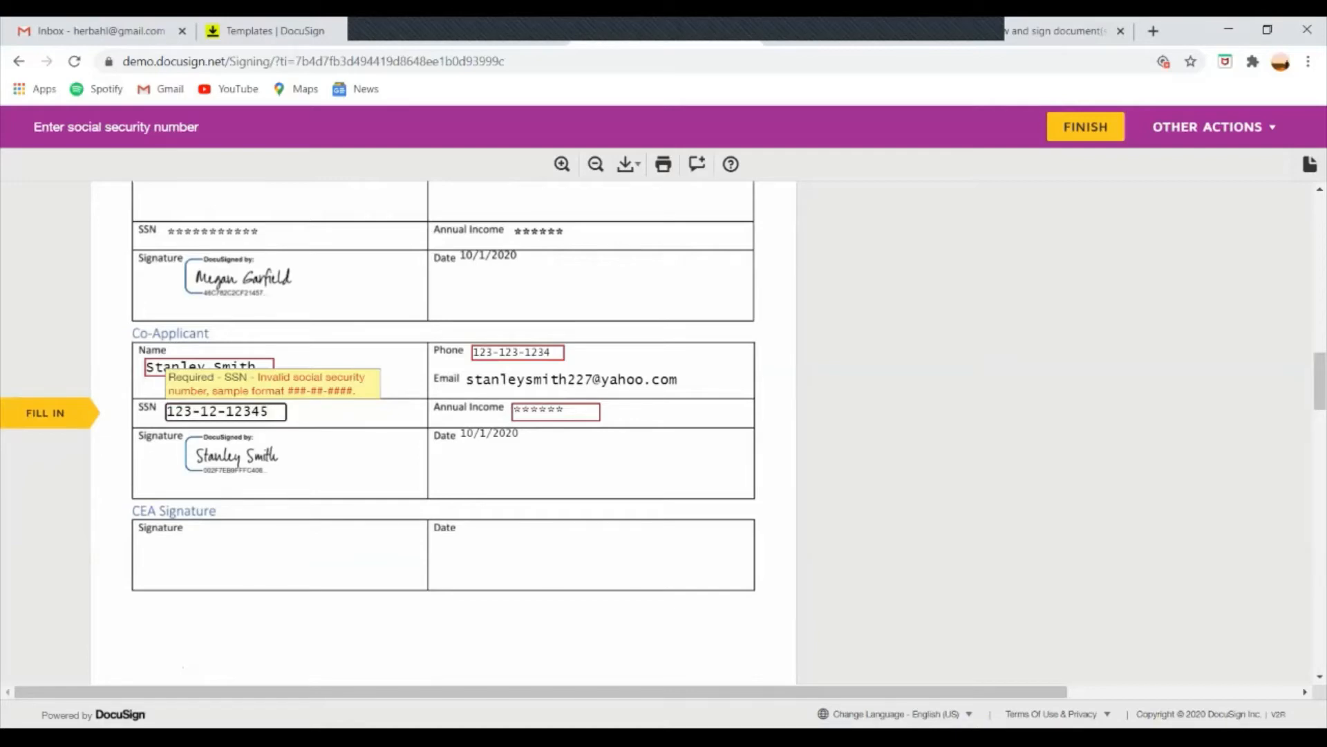
pyautogui.press('BackSpace')
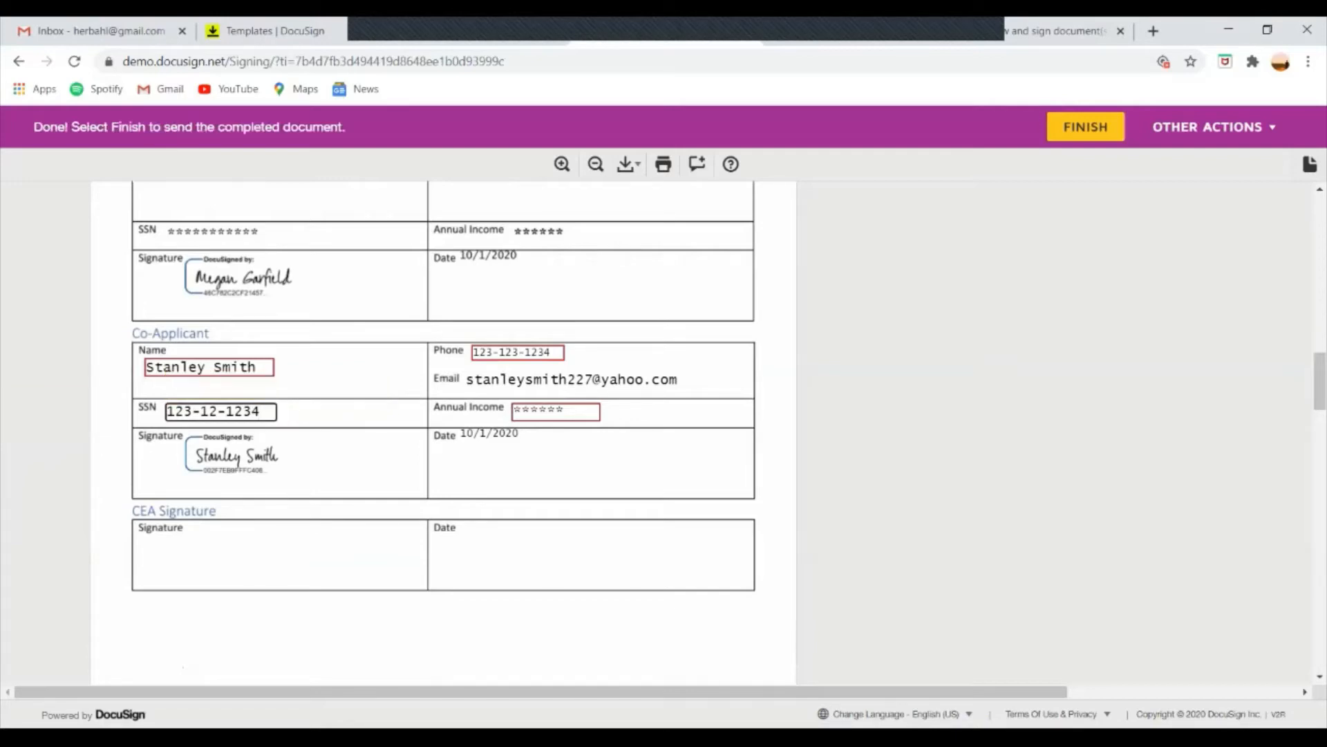
# Finish signing the documents and decline logging in to DocuSign
pyautogui.scroll(-3, 702, 432)
pyautogui.scroll(-4, 701, 432)
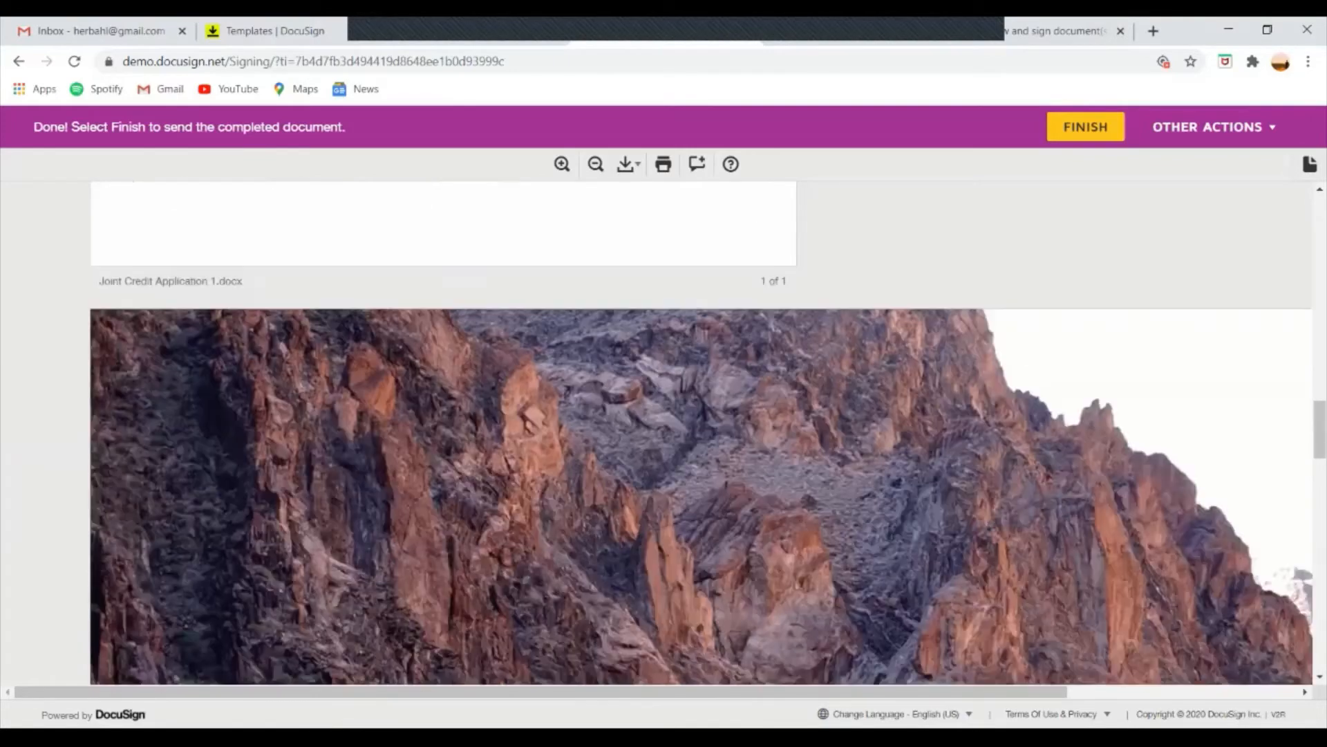
pyautogui.scroll(-10, 702, 432)
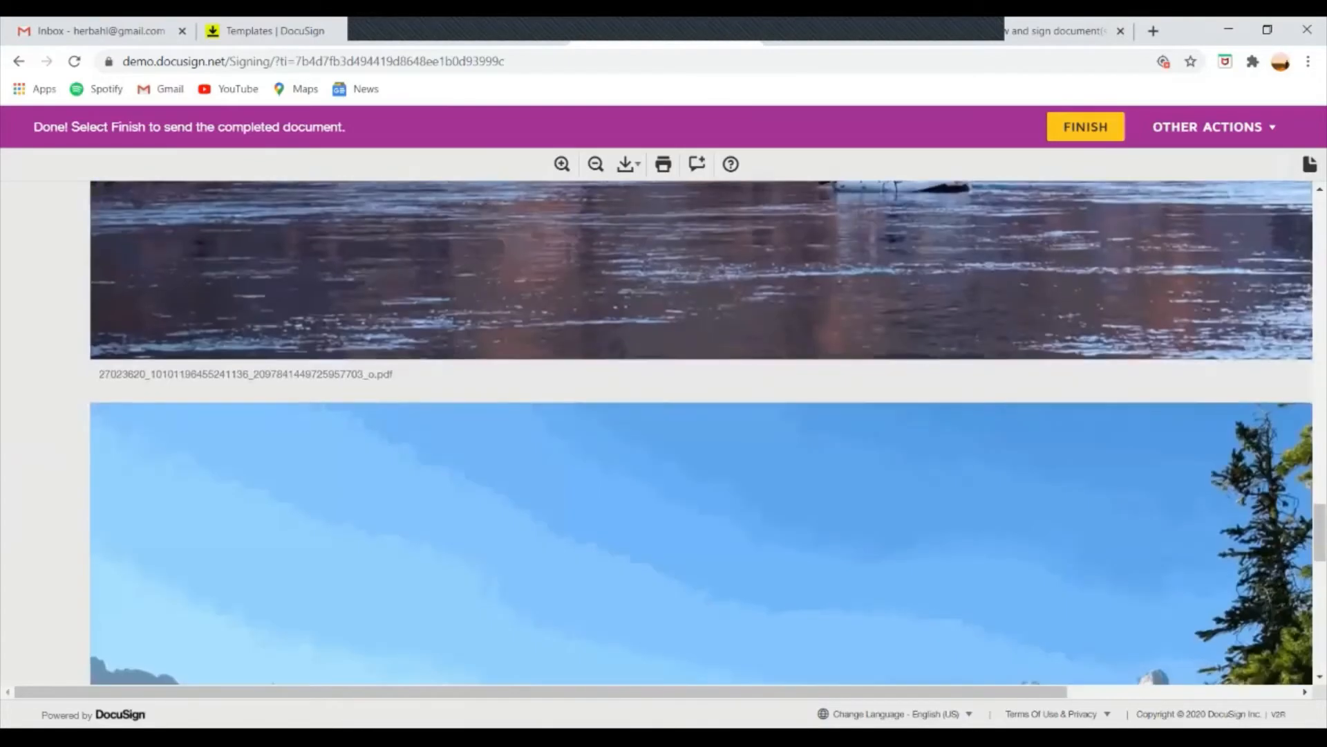
pyautogui.scroll(-5, 702, 432)
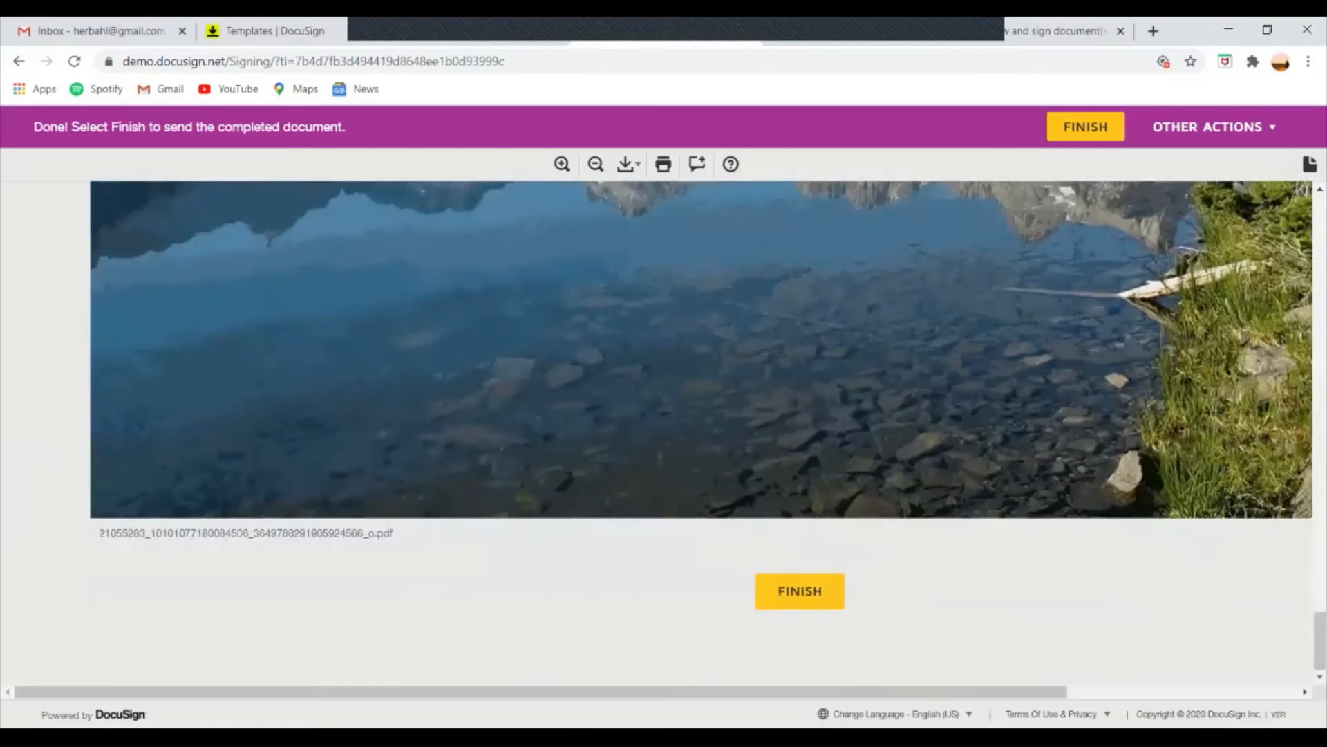
pyautogui.click(788, 594)
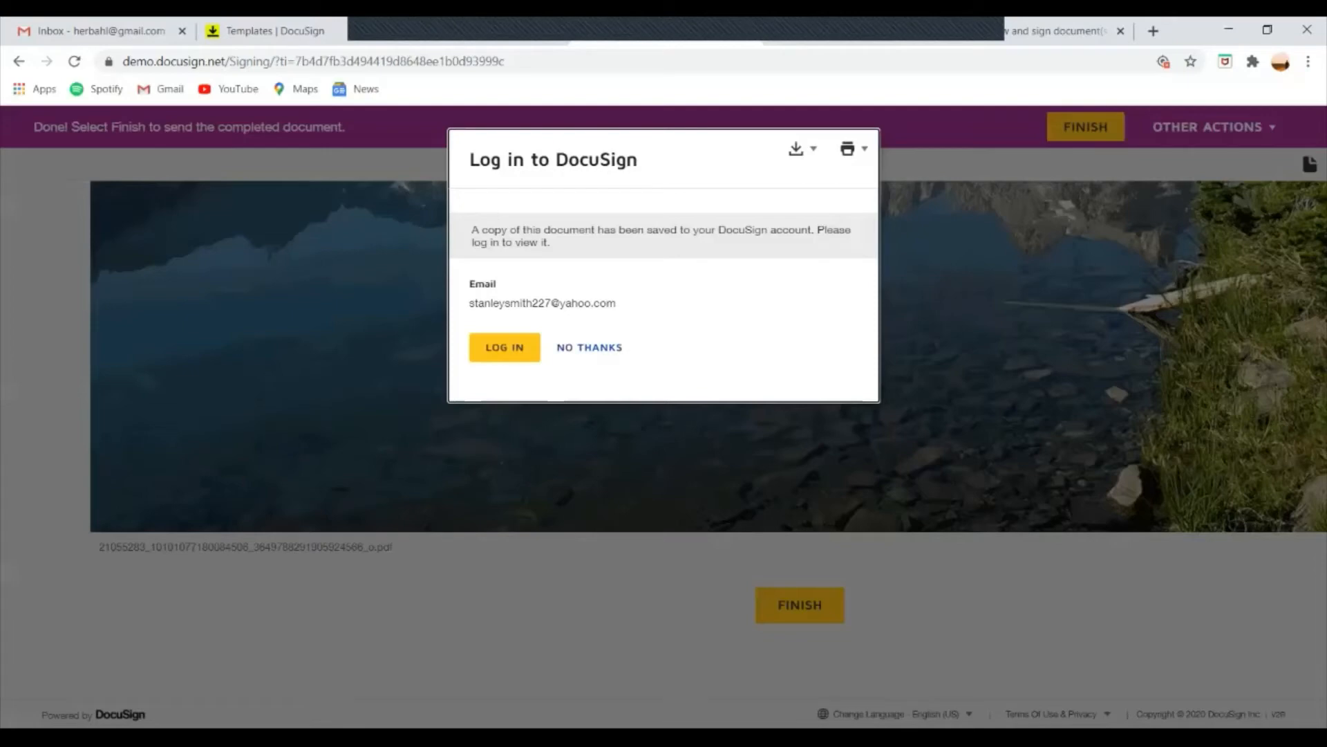
pyautogui.click(590, 348)
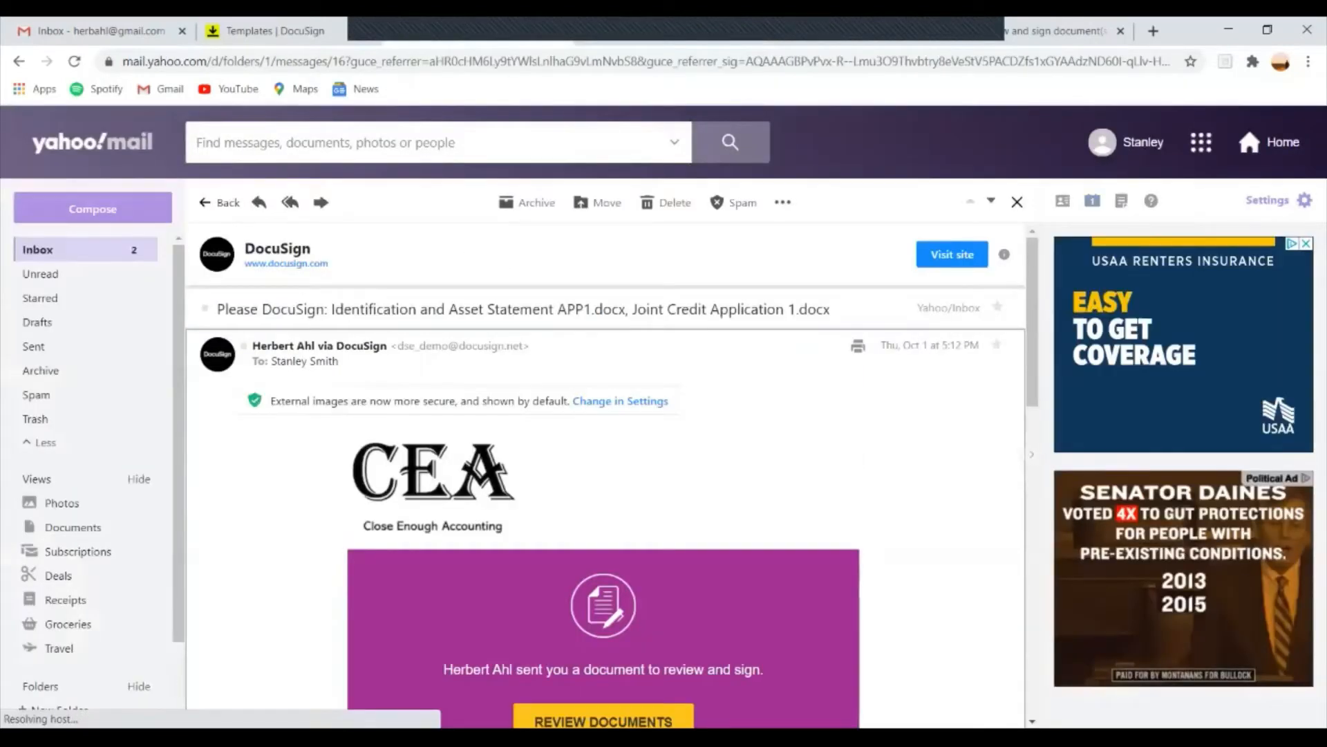
# Switch to the next recipient's Yahoo Mail account and open the DocuSign signing request's review link
pyautogui.rightClick(1105, 143)
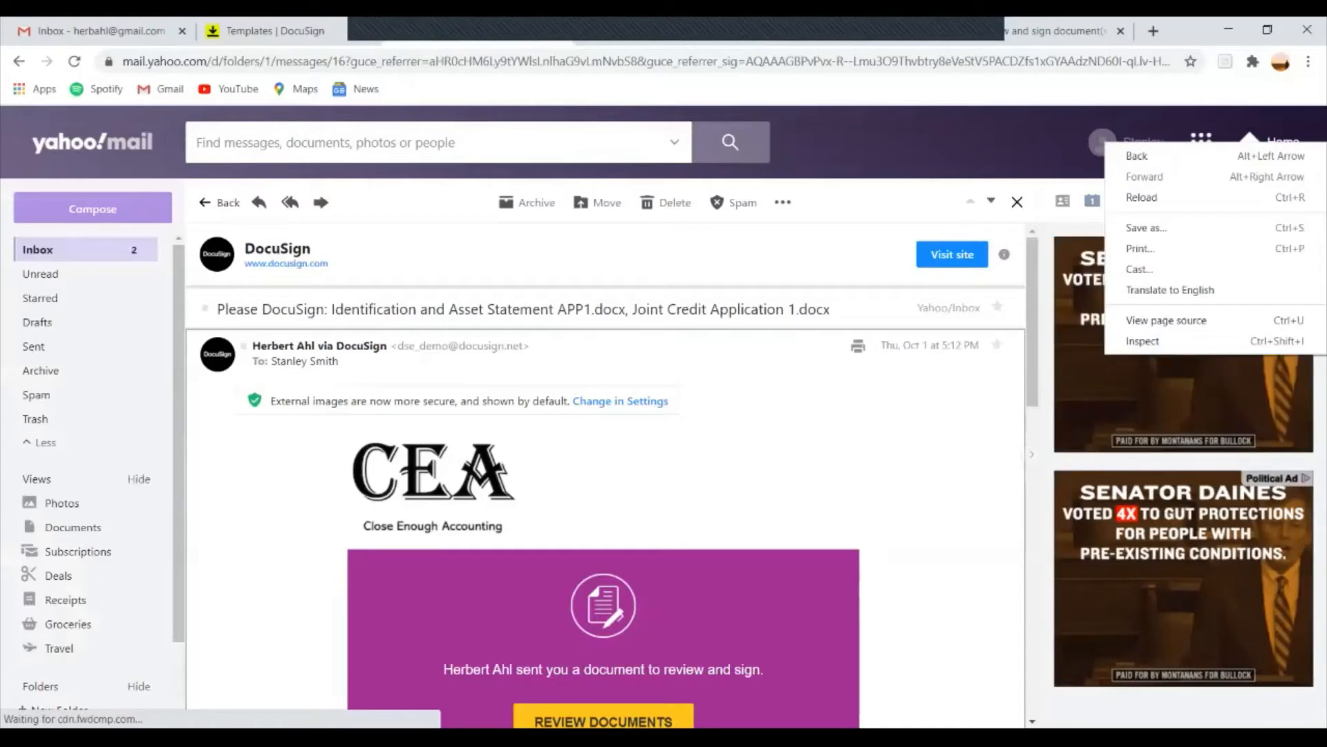
pyautogui.click(1142, 142)
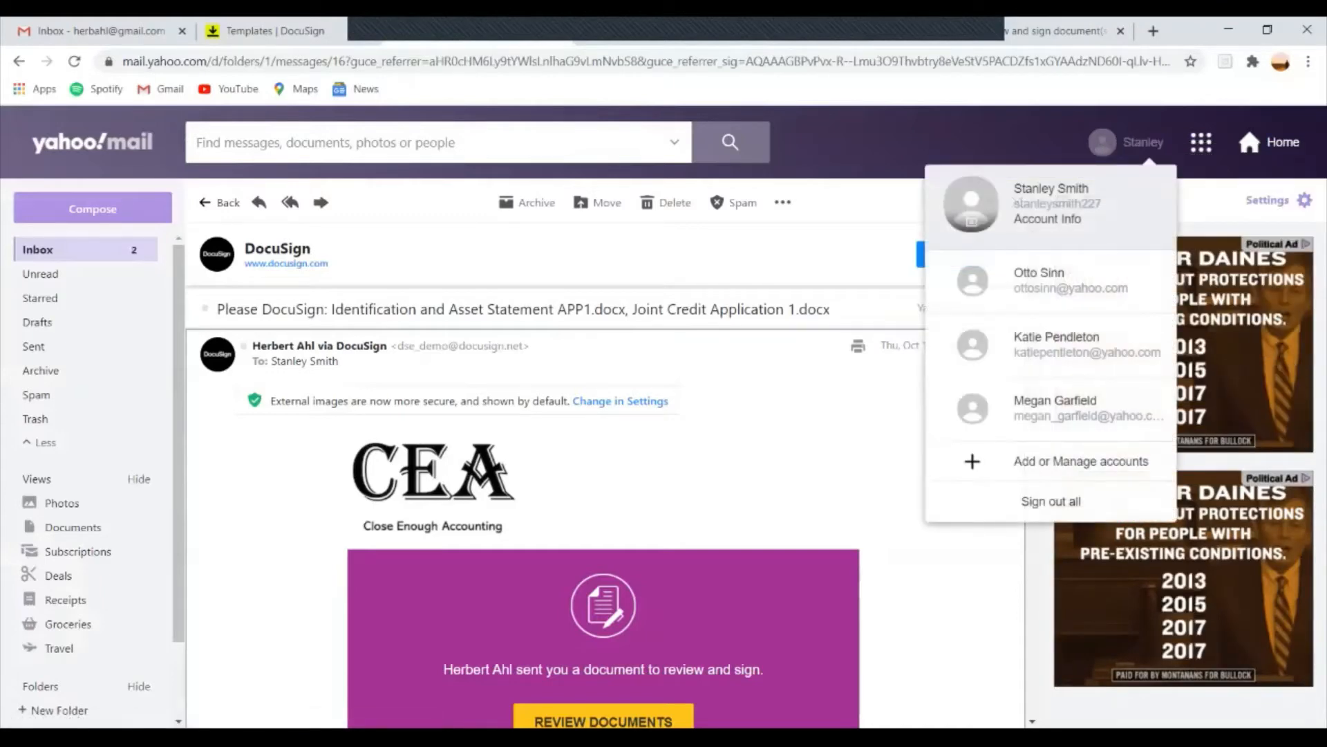
pyautogui.click(1051, 281)
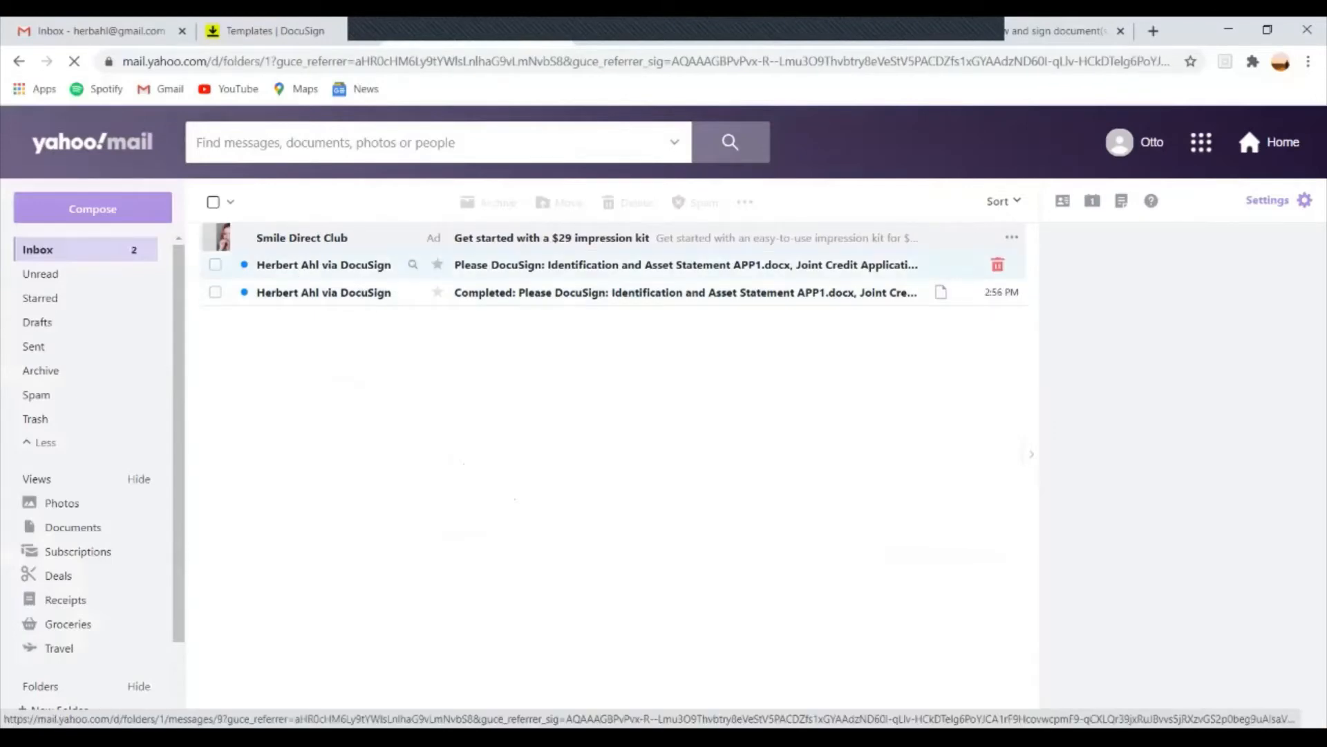
pyautogui.click(684, 265)
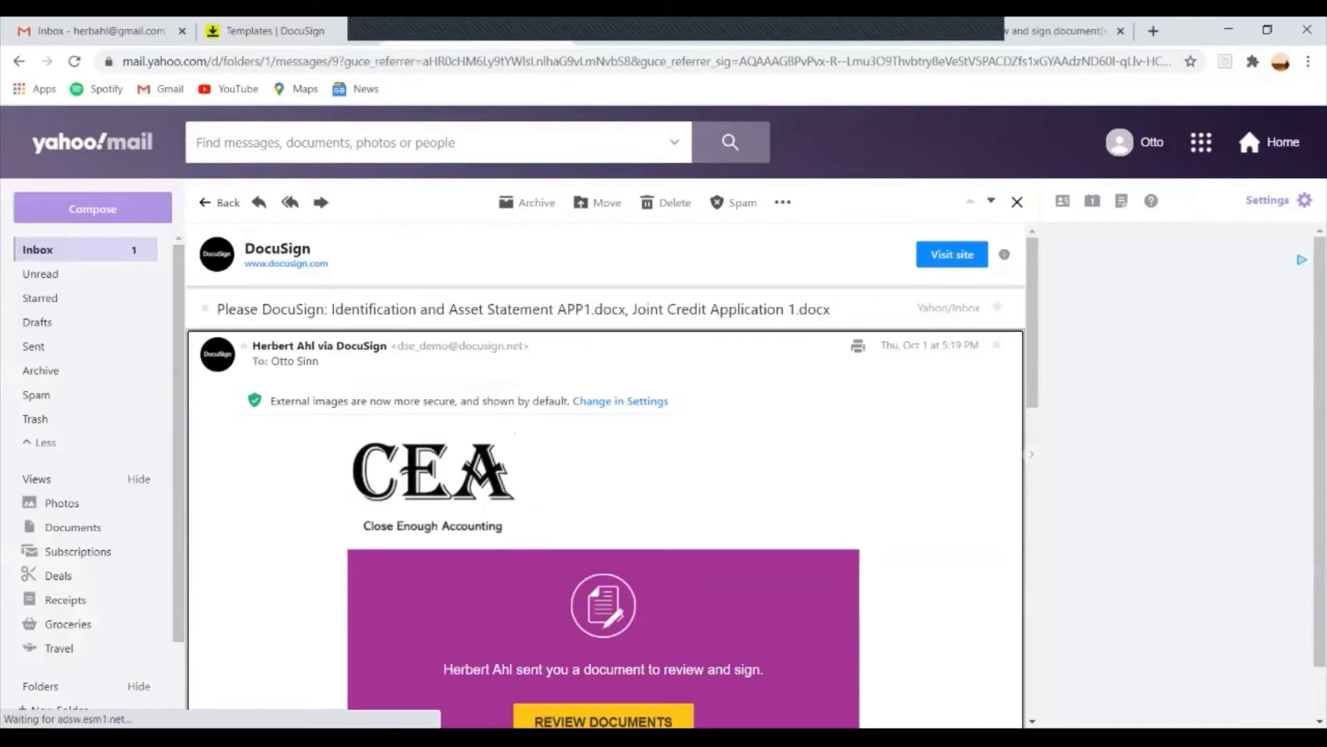
pyautogui.scroll(-3, 605, 466)
pyautogui.scroll(-1, 605, 467)
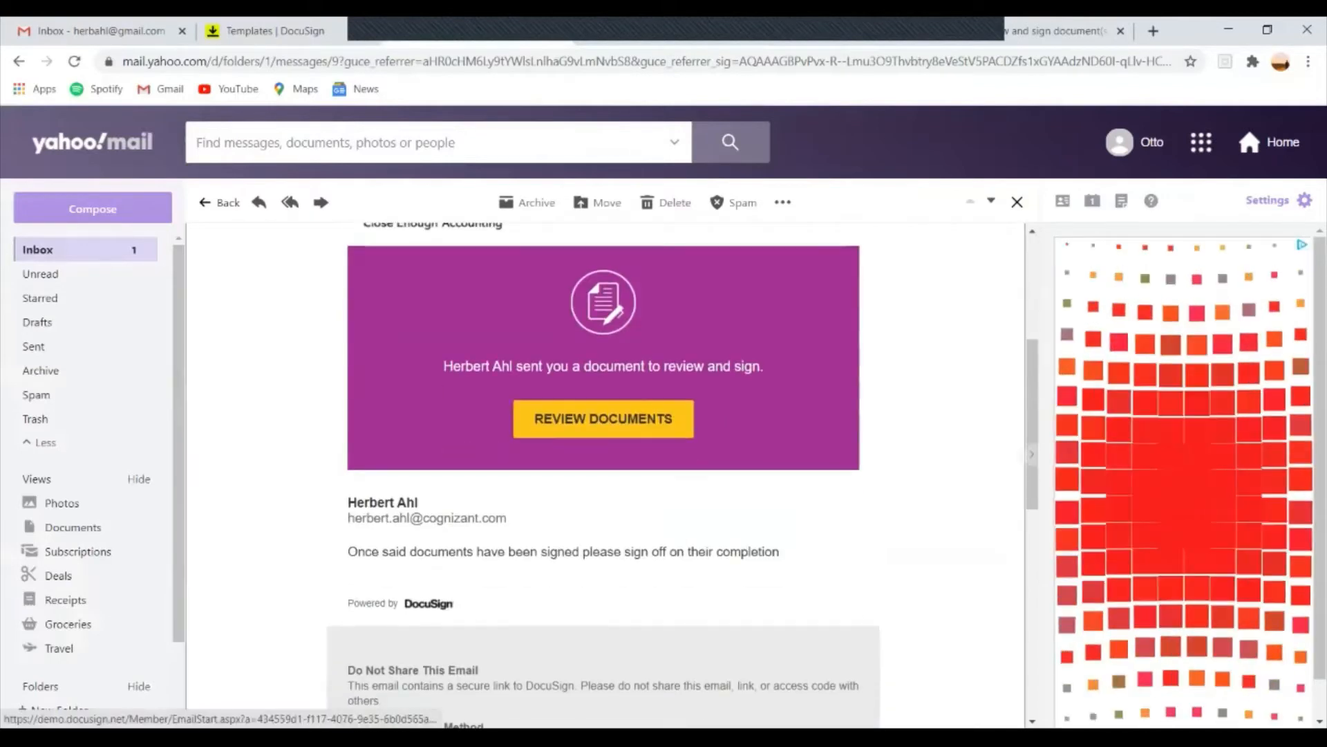
pyautogui.click(605, 418)
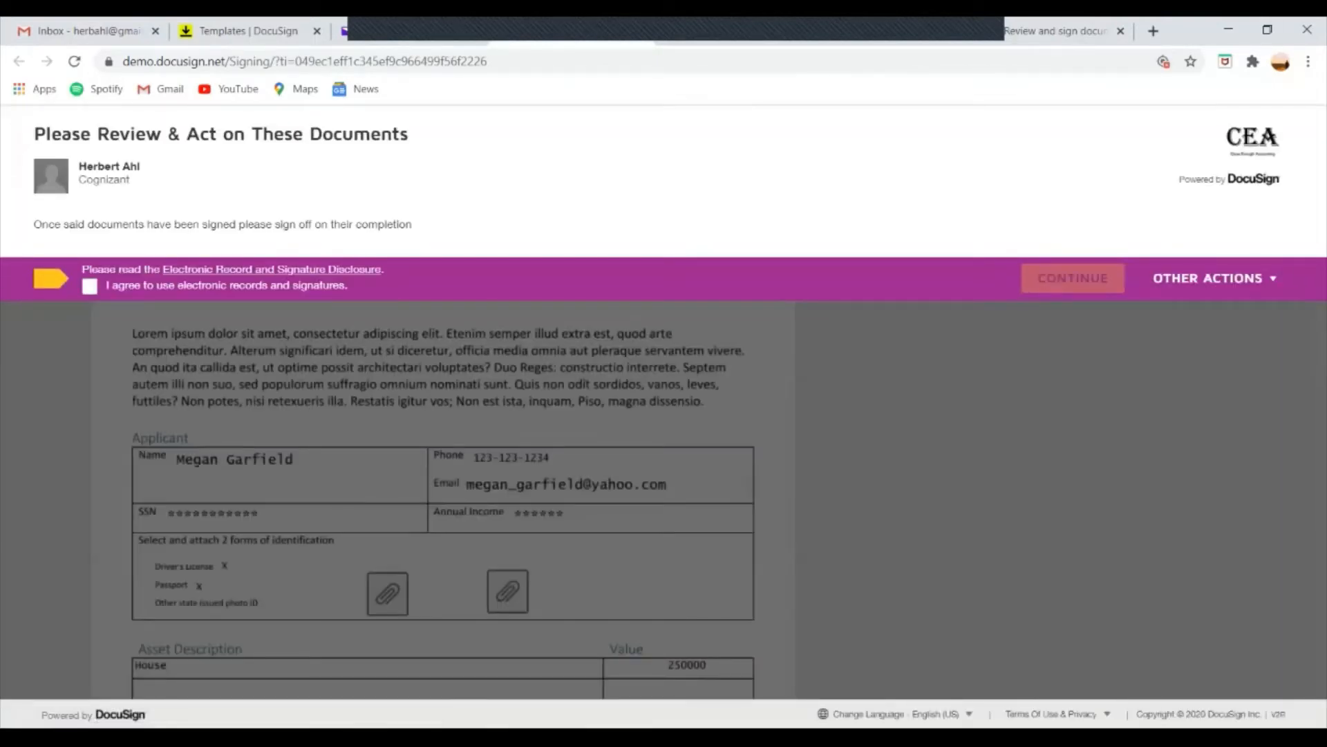
# Accept the electronic records and signatures disclosure and adopt initials in the CEA Initials field
pyautogui.click(90, 286)
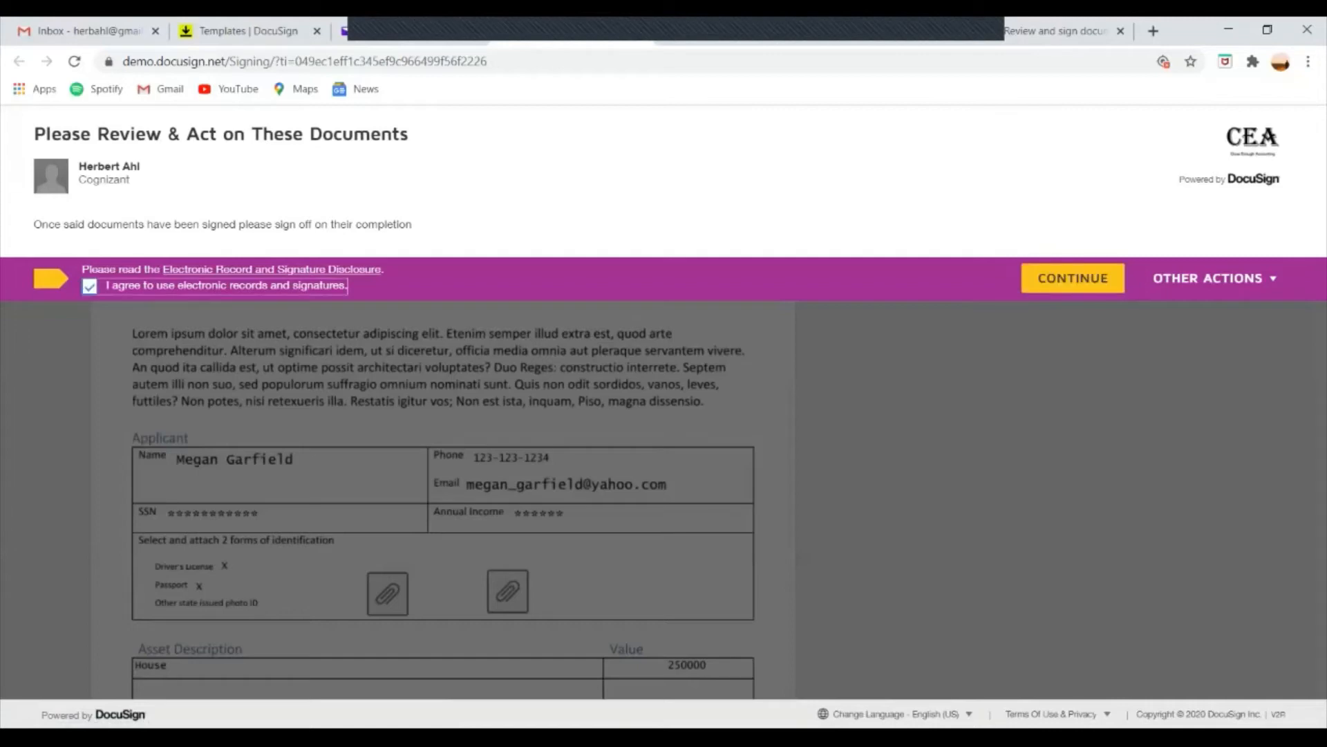
pyautogui.click(1110, 278)
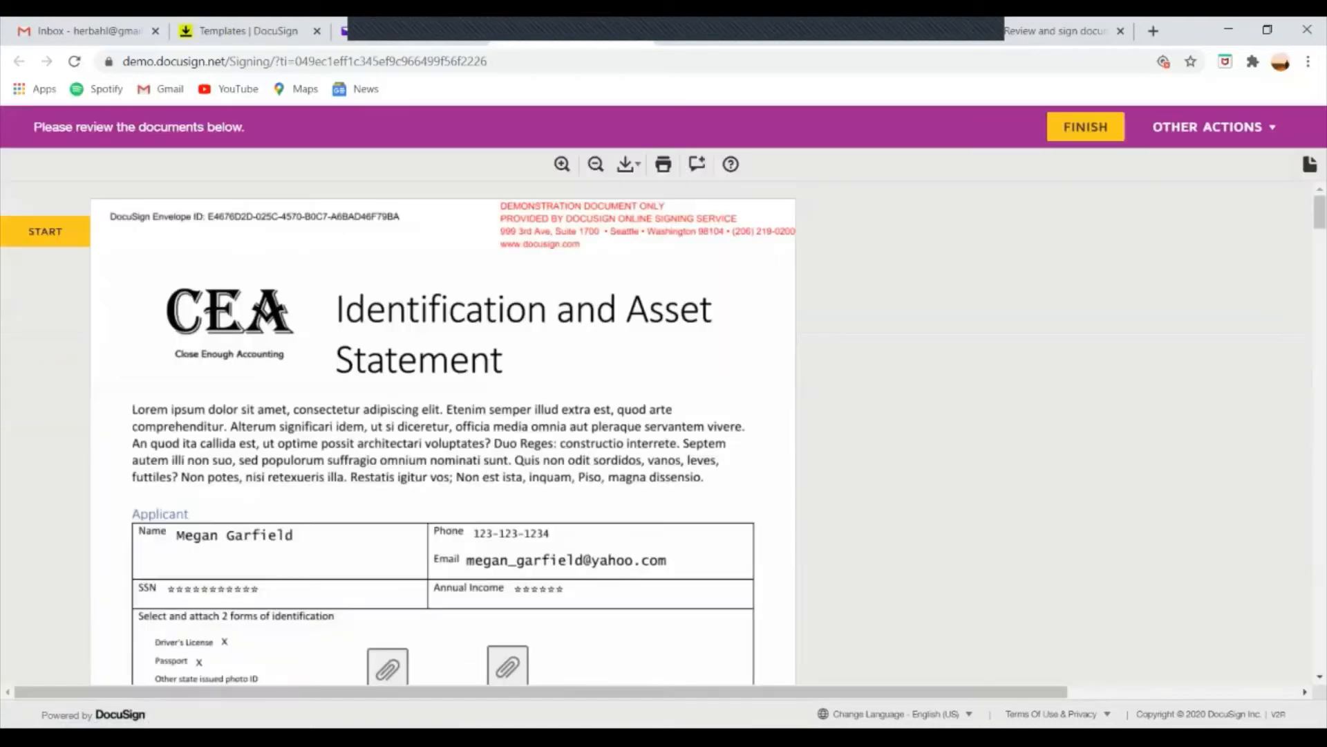
pyautogui.scroll(-4, 442, 429)
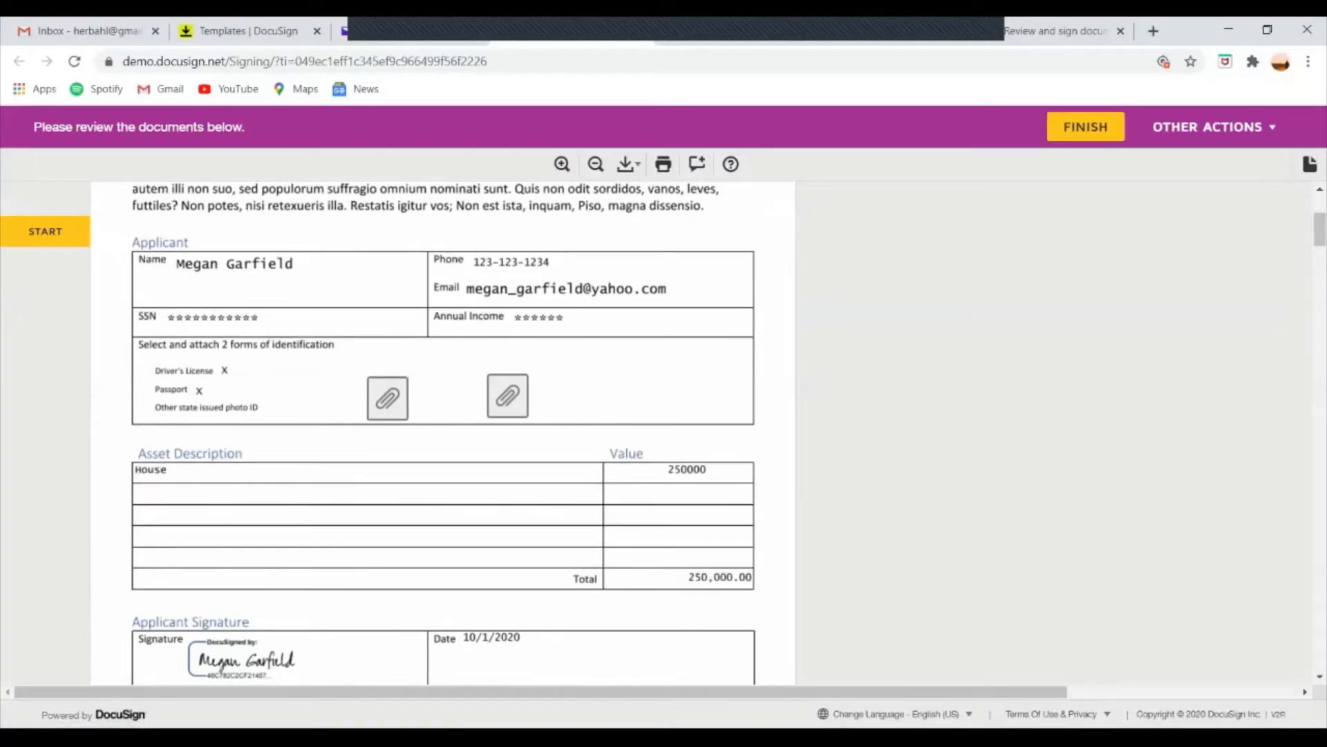
pyautogui.scroll(-4, 443, 429)
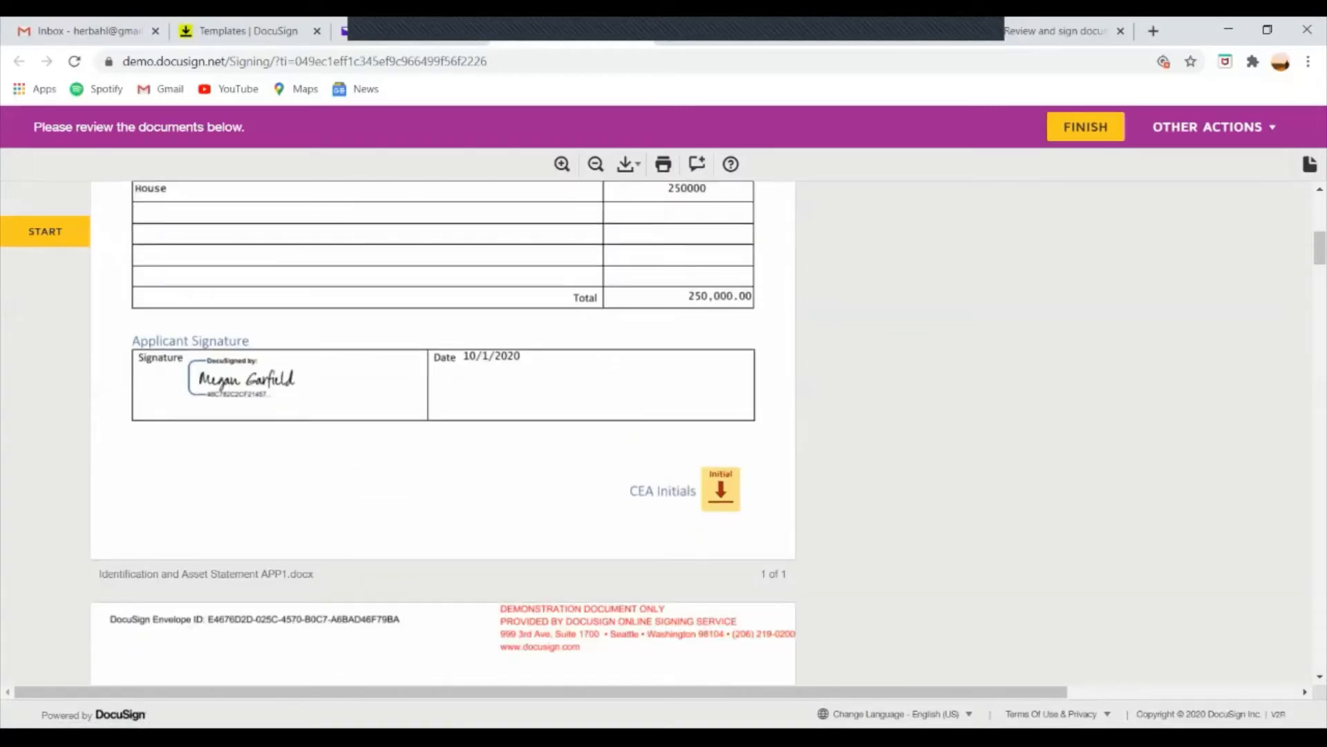
pyautogui.scroll(-2, 443, 429)
pyautogui.scroll(6, 442, 429)
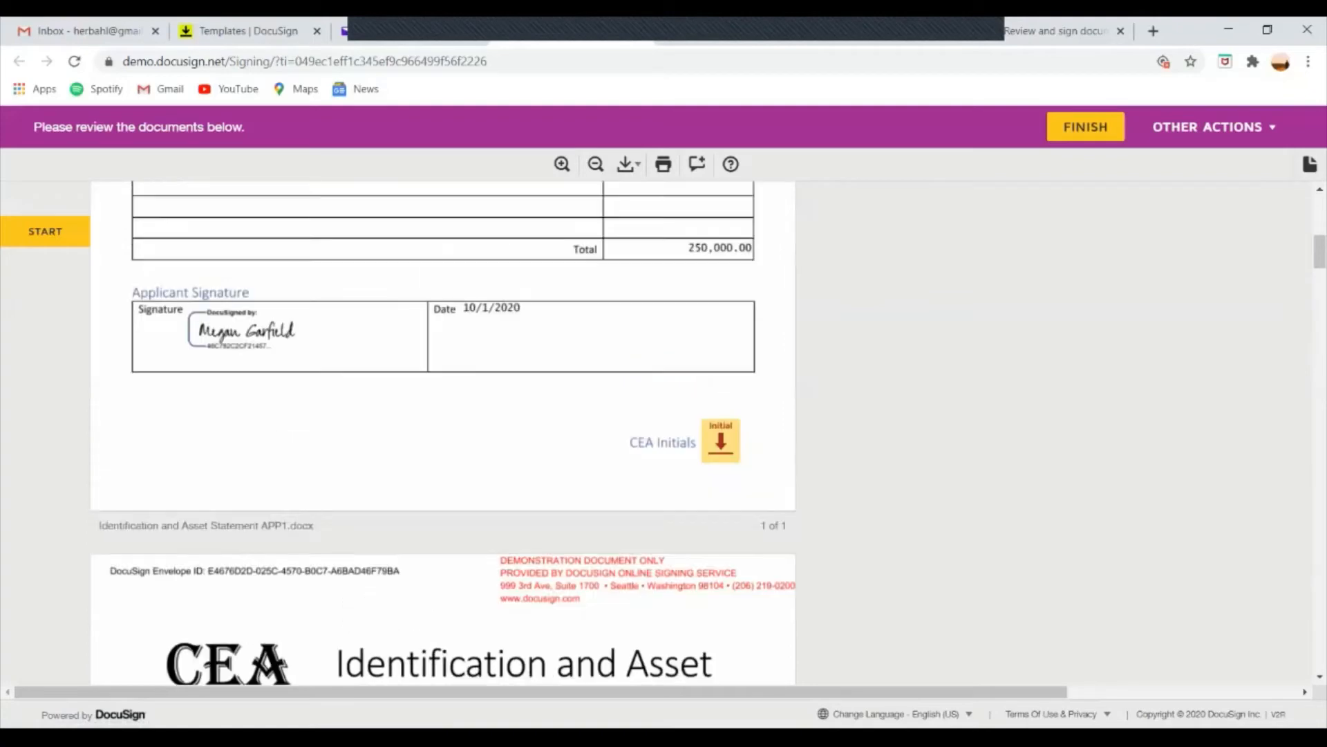
pyautogui.scroll(-3, 442, 428)
pyautogui.scroll(-1, 443, 429)
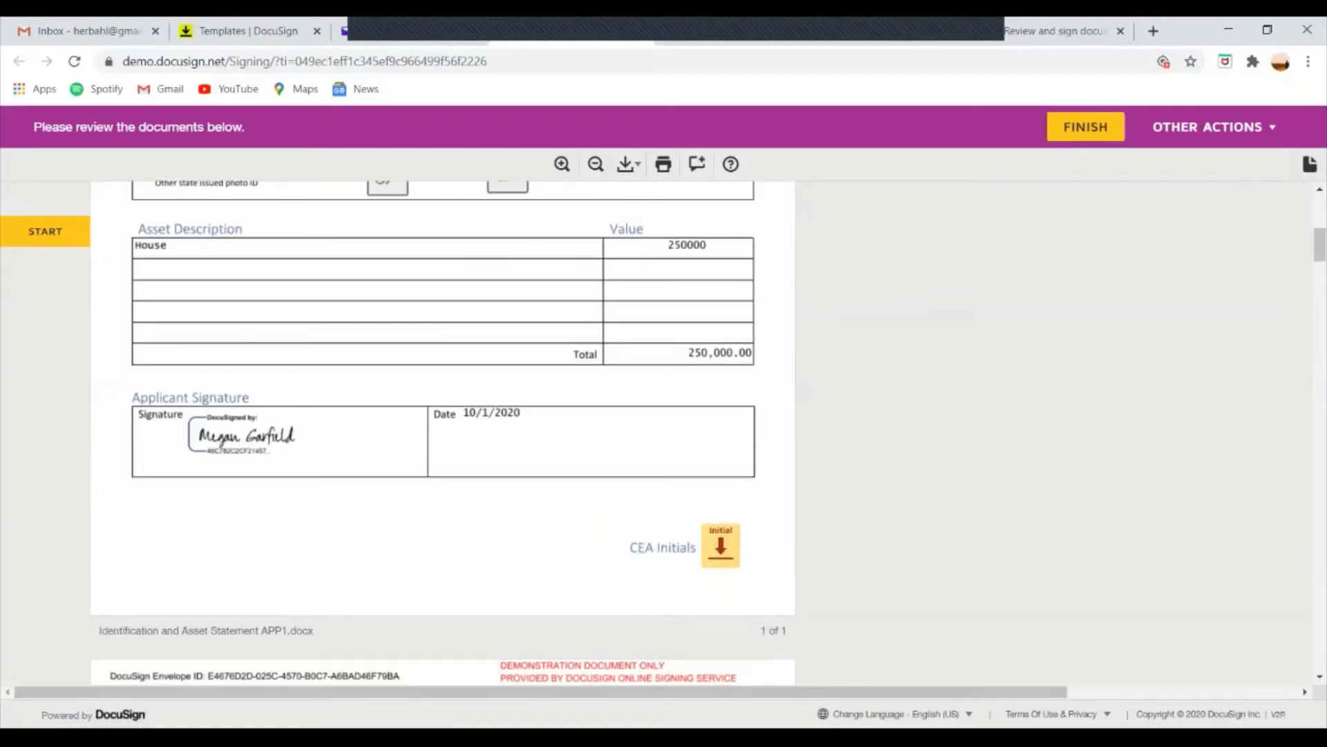
pyautogui.click(721, 546)
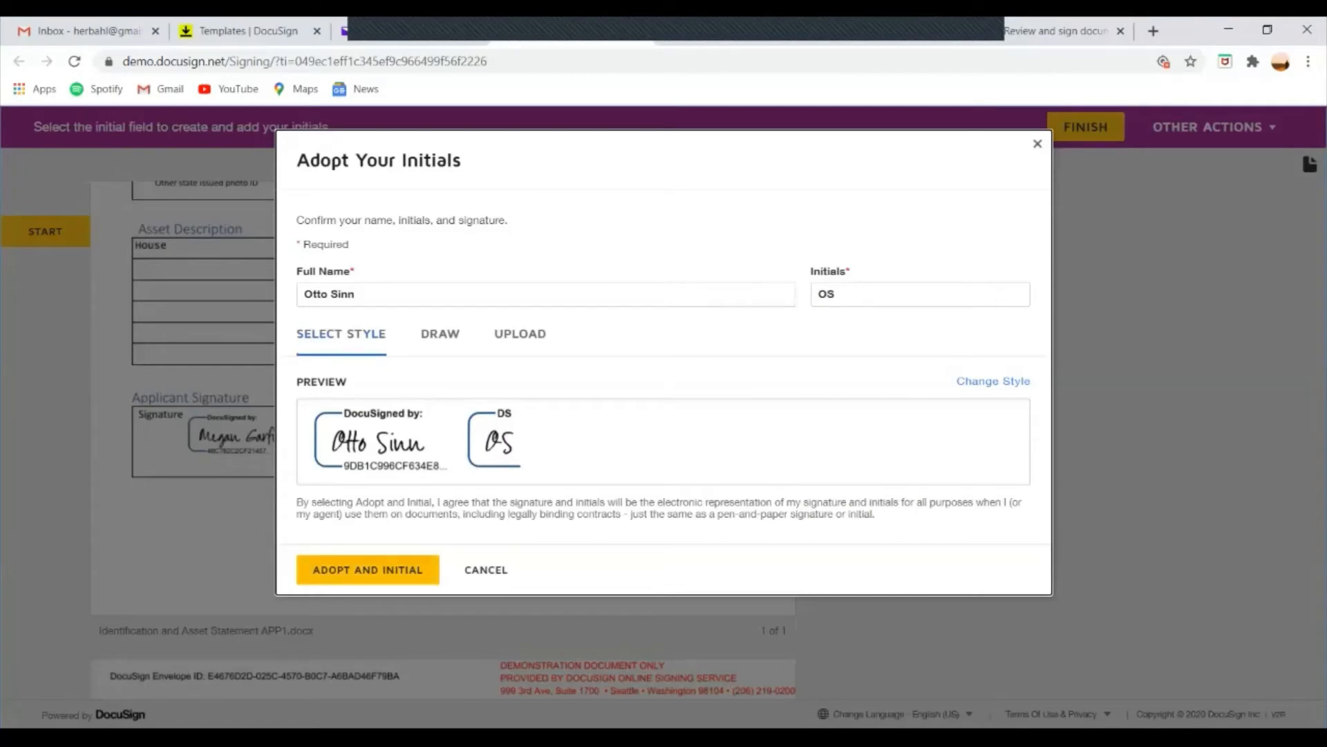
pyautogui.click(368, 570)
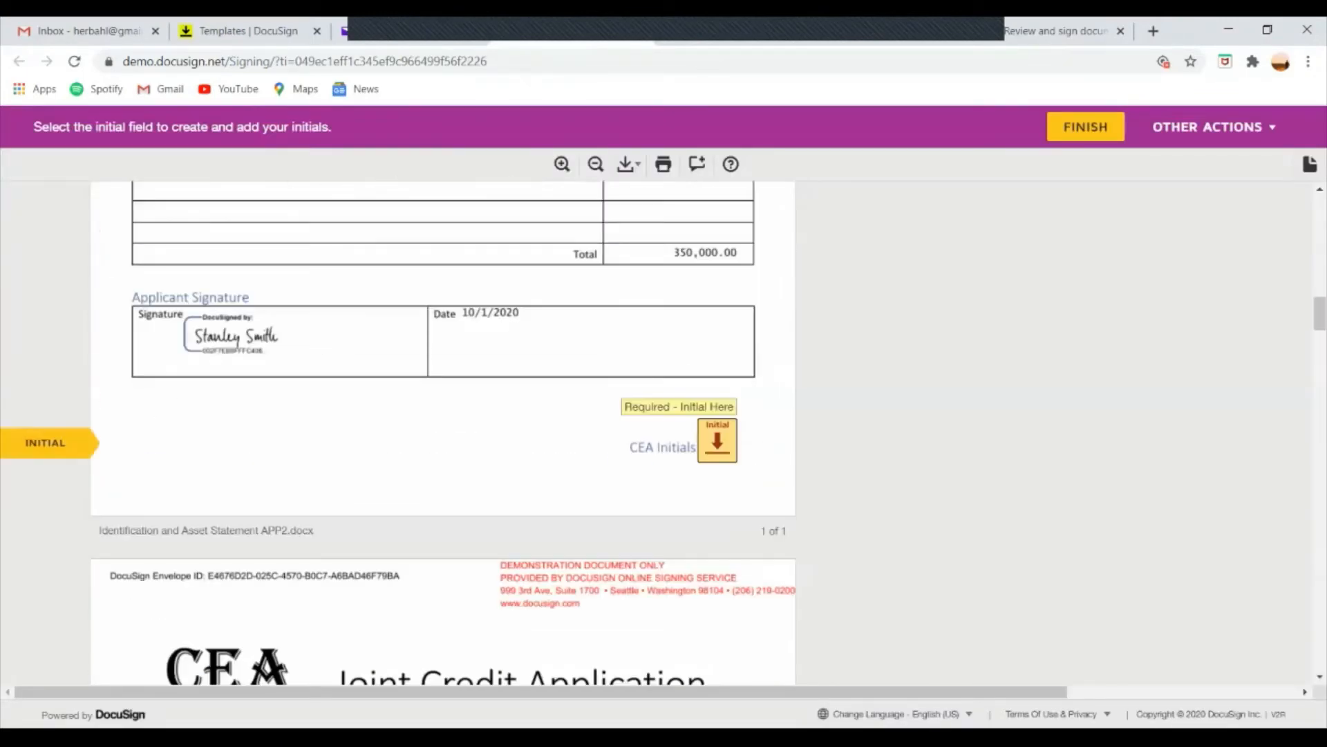
# Jump to the CEA Signature field of the Joint Credit Application and sign it
pyautogui.scroll(10, 442, 428)
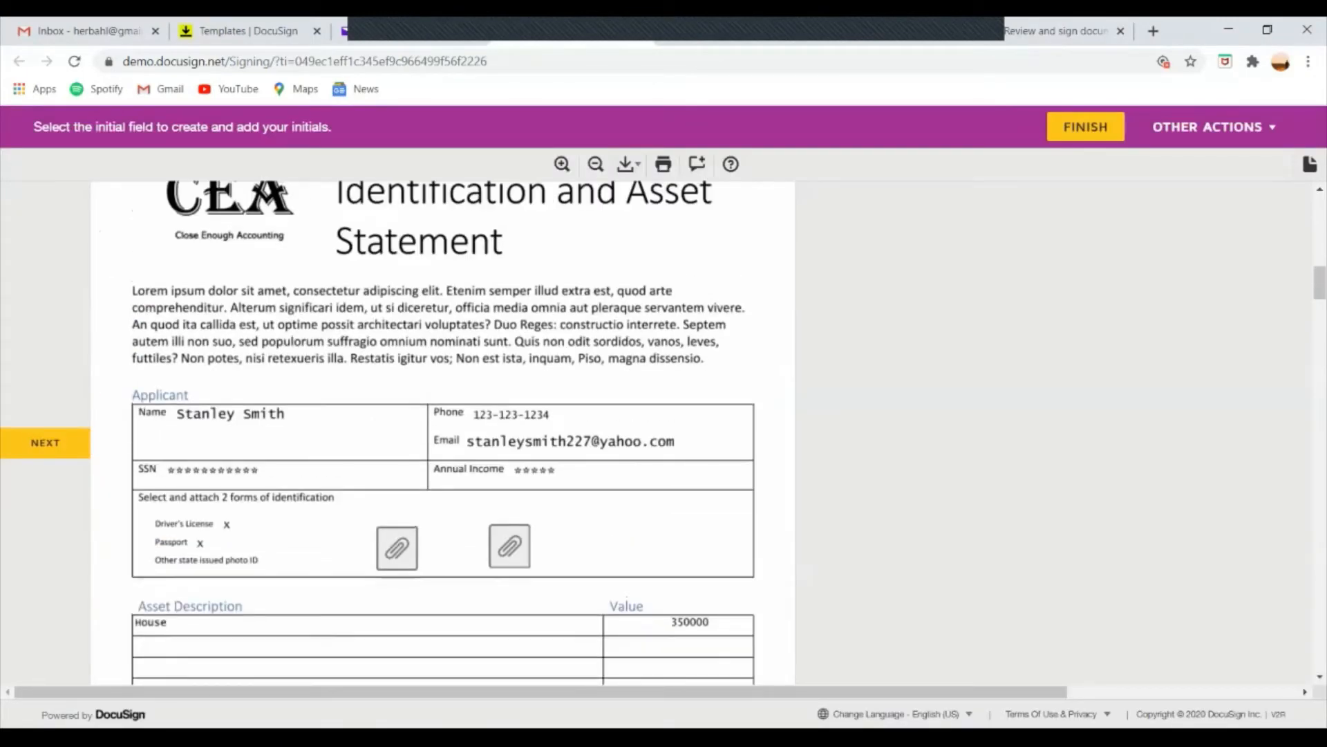
pyautogui.scroll(-3, 443, 428)
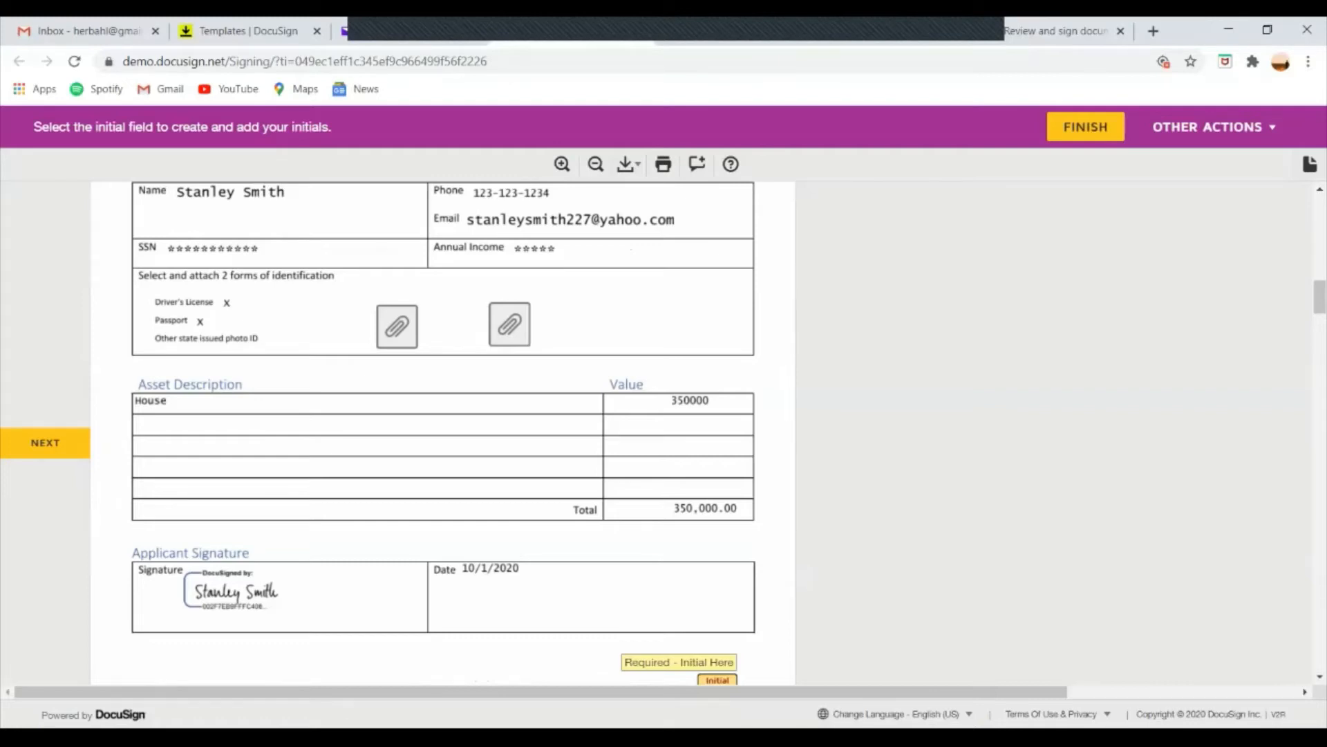
pyautogui.scroll(-2, 442, 429)
pyautogui.click(45, 443)
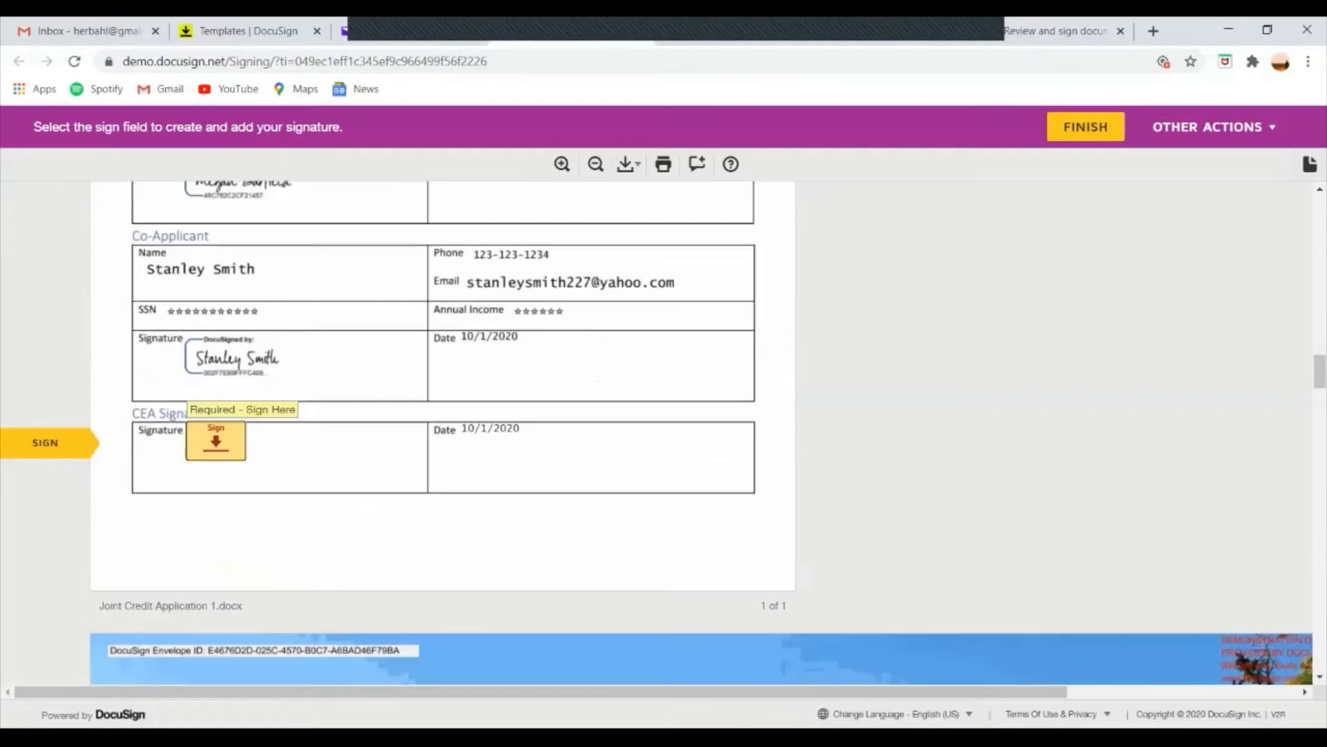
pyautogui.scroll(6, 442, 432)
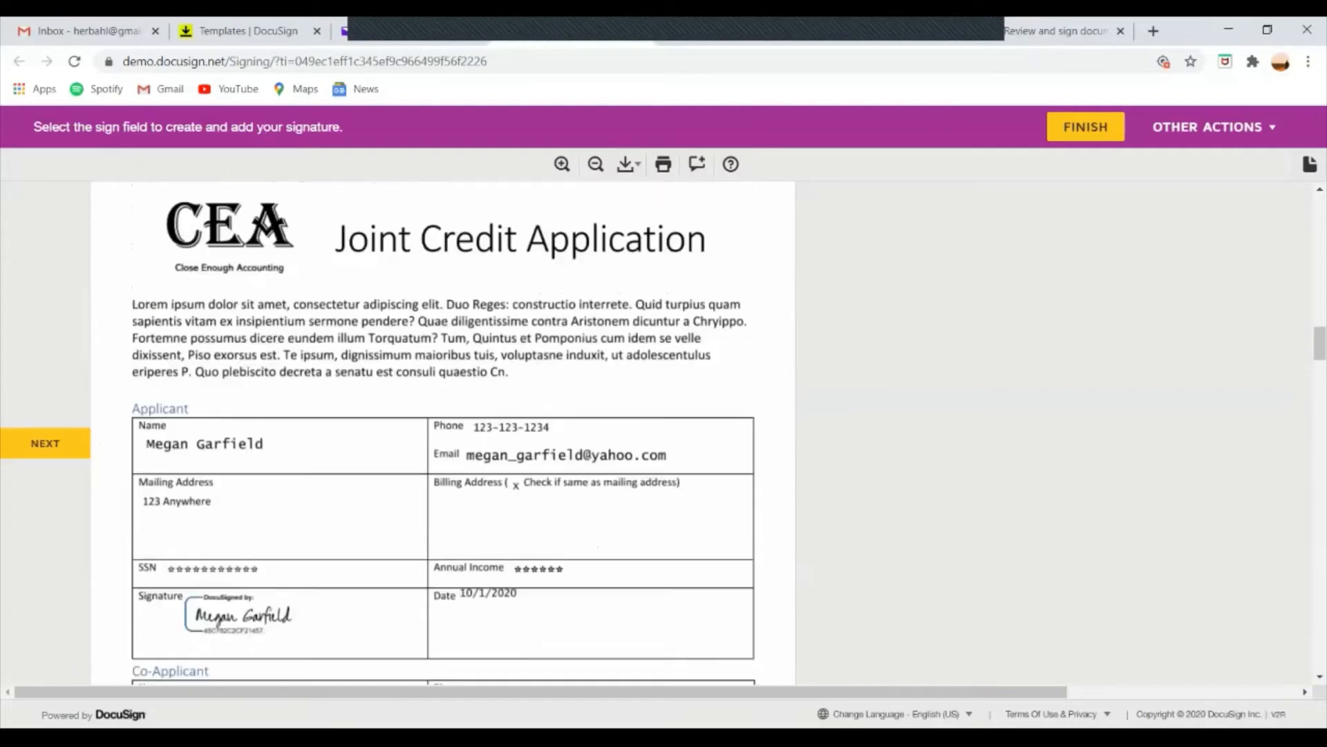
pyautogui.scroll(-3, 443, 432)
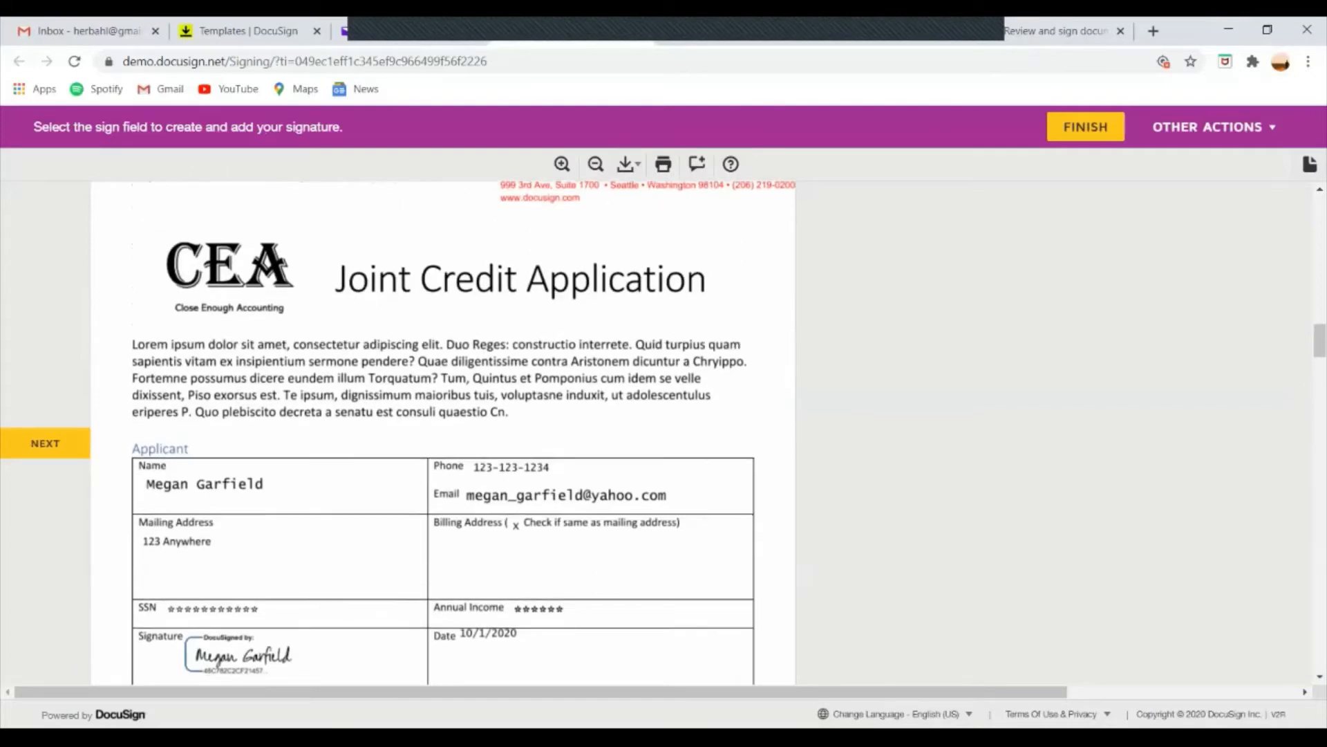
pyautogui.scroll(-2, 443, 432)
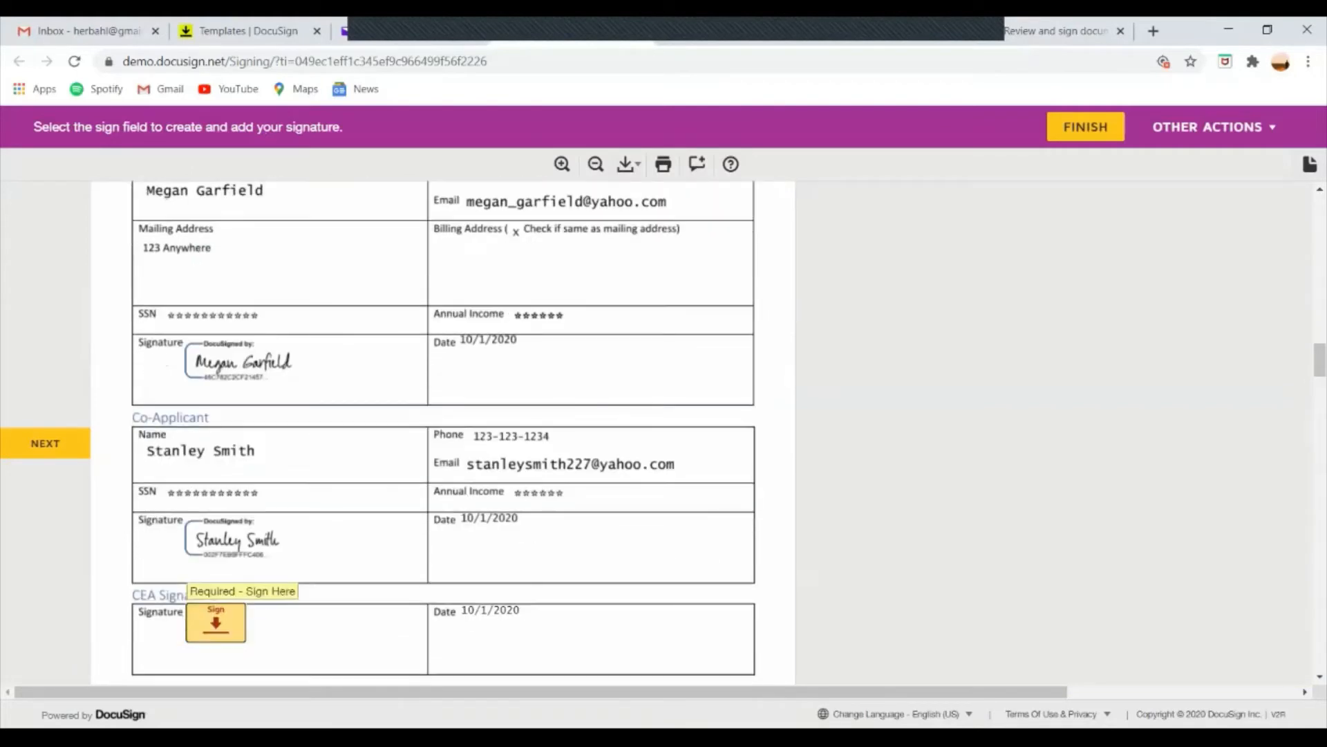
pyautogui.scroll(-2, 442, 432)
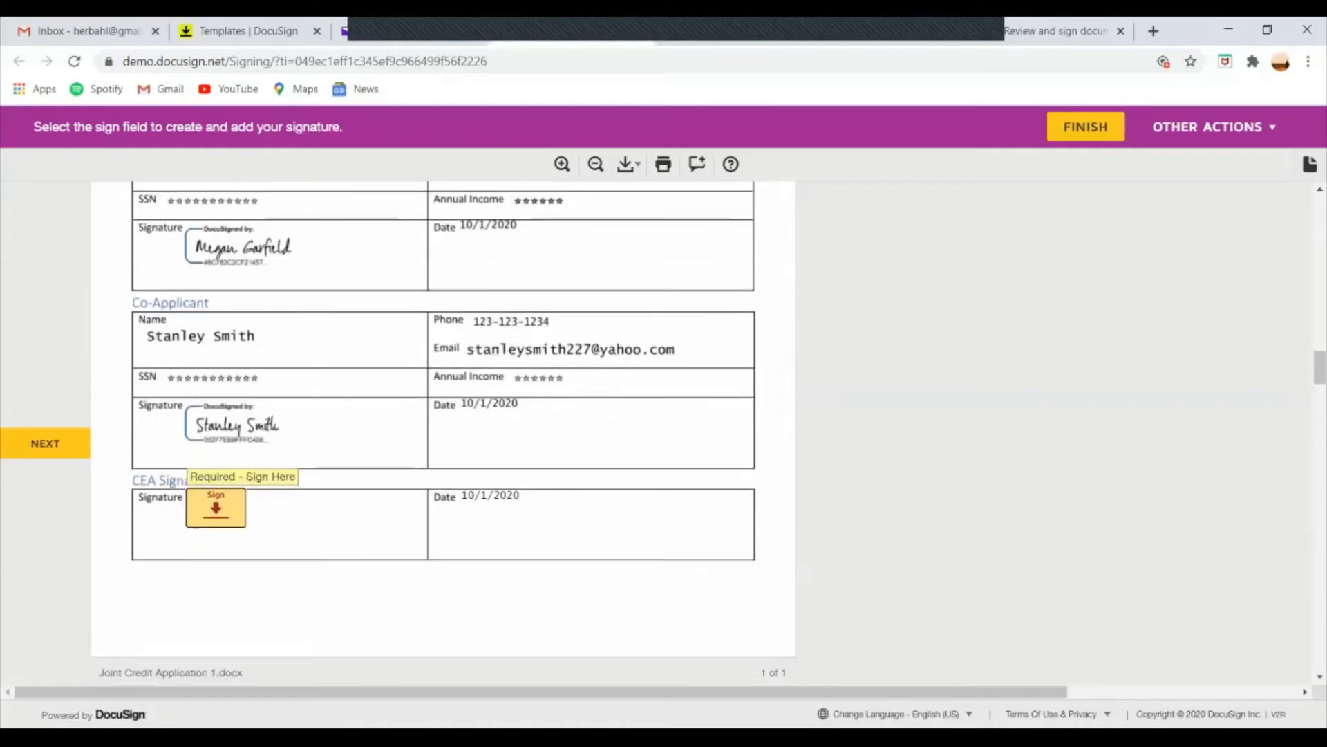
pyautogui.click(216, 508)
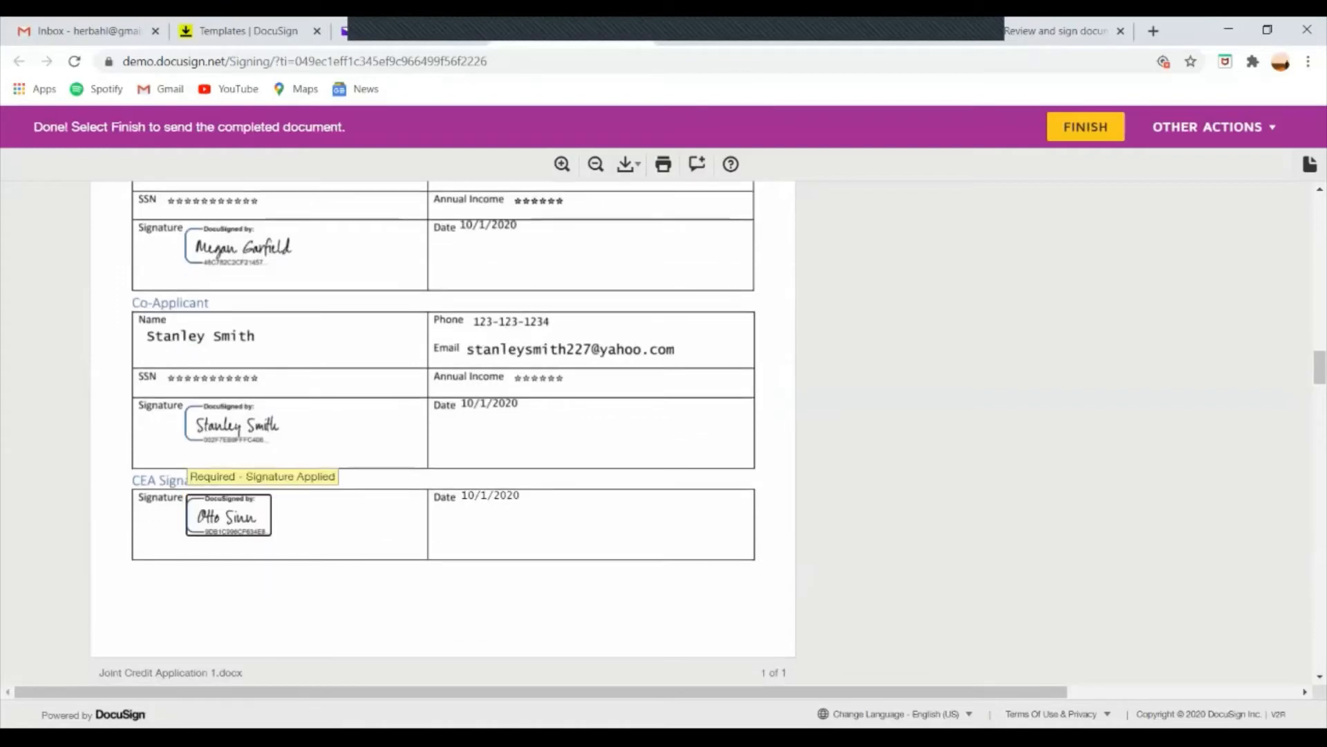
# Finish the signing and decline saving a copy of the document to an account
pyautogui.click(1086, 127)
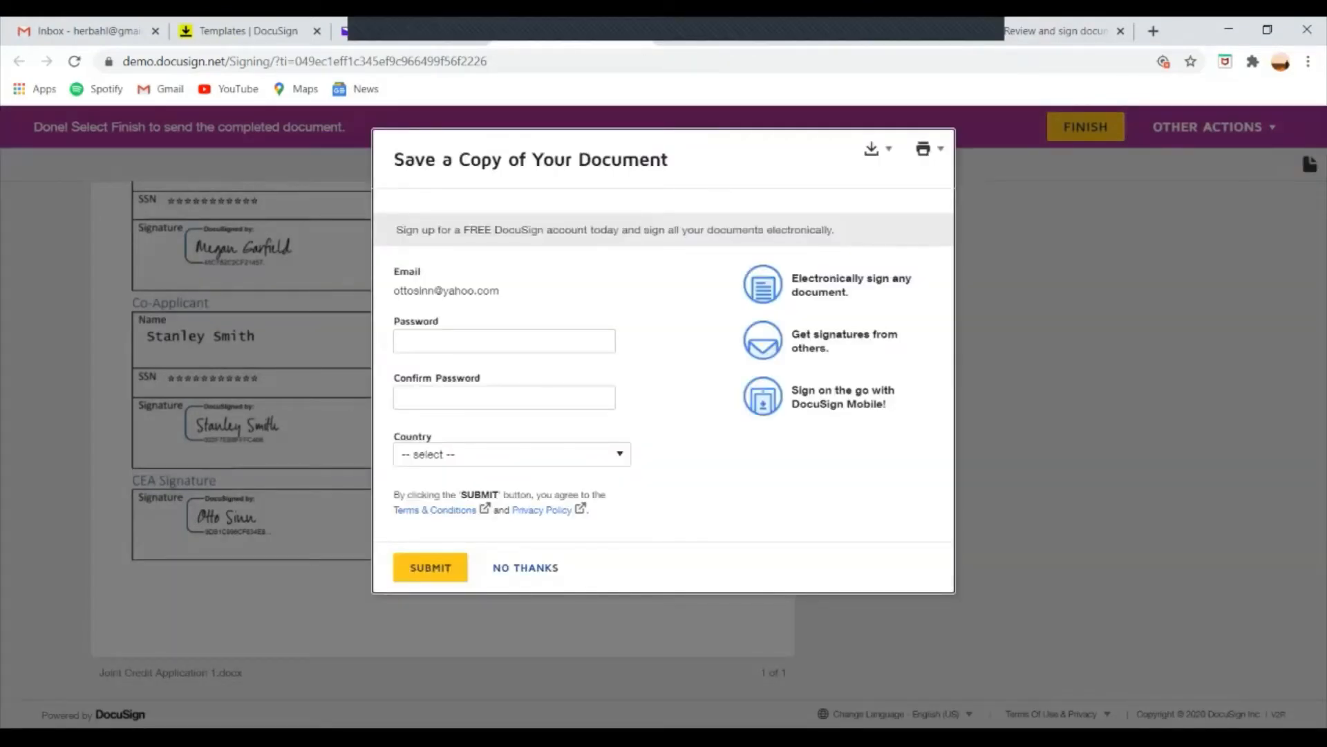
pyautogui.click(525, 568)
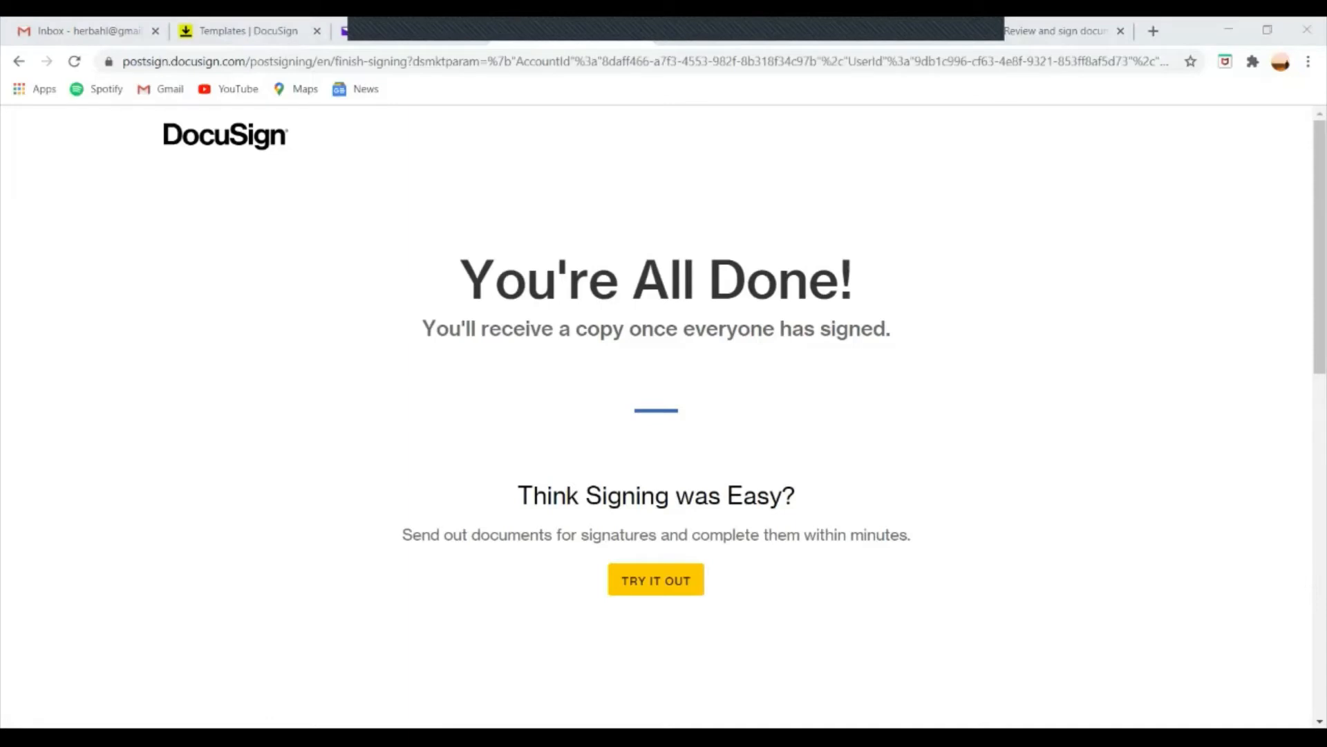
# Switch to the carbon-copy recipient's Yahoo Mail account and open the completed DocuSign envelope email
pyautogui.click(397, 31)
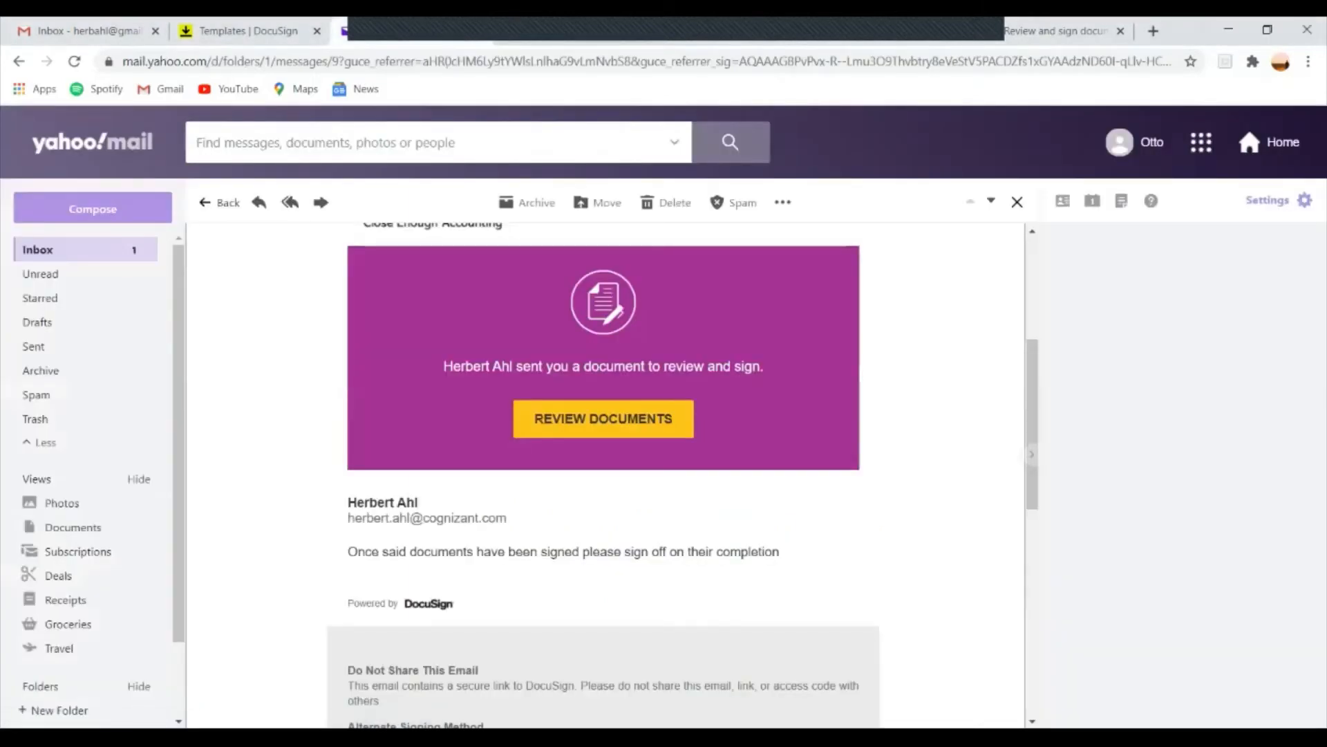
pyautogui.moveTo(1148, 142)
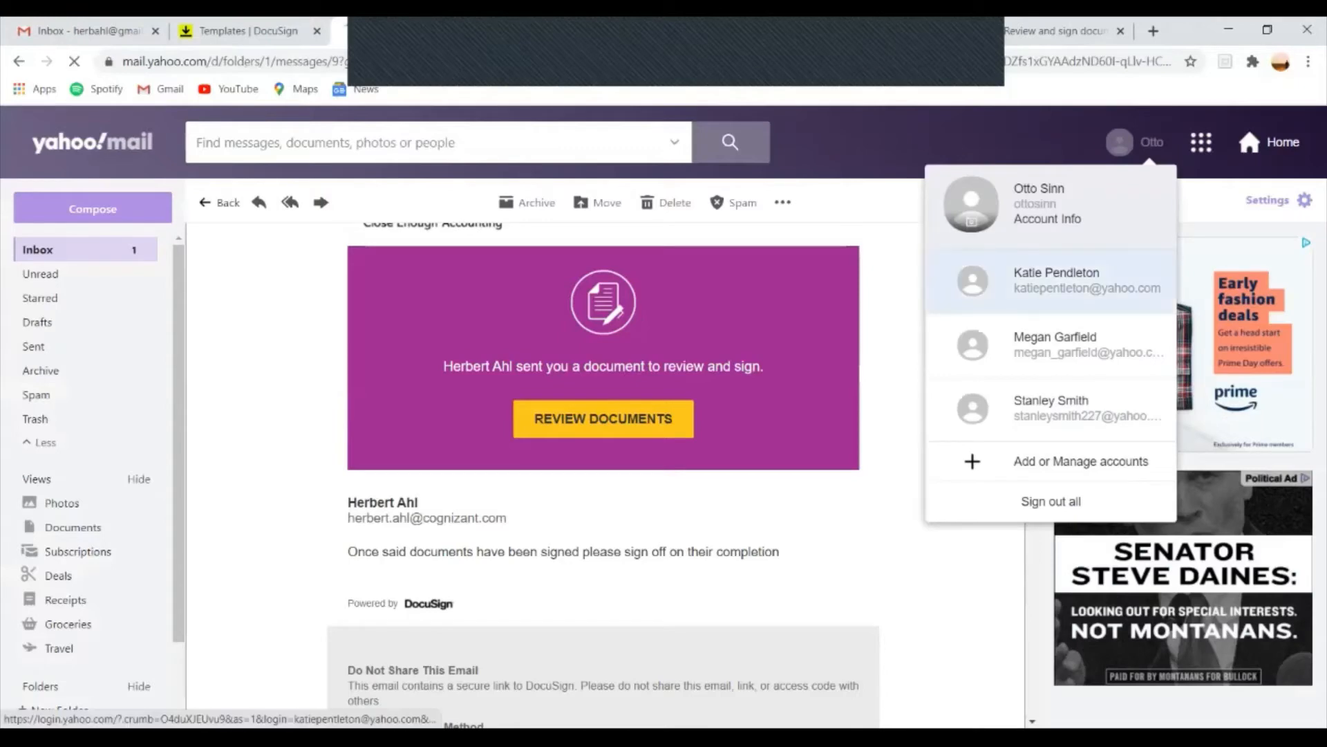
pyautogui.click(1058, 280)
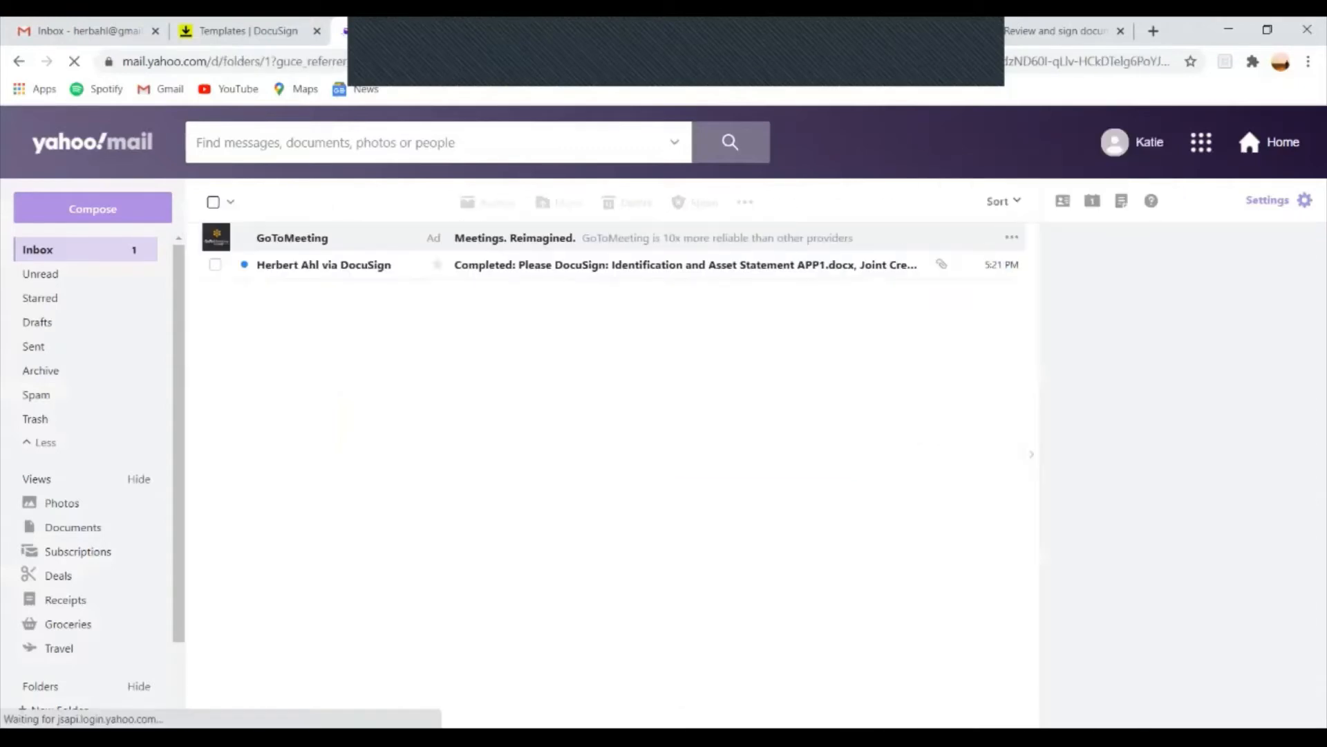
pyautogui.click(623, 265)
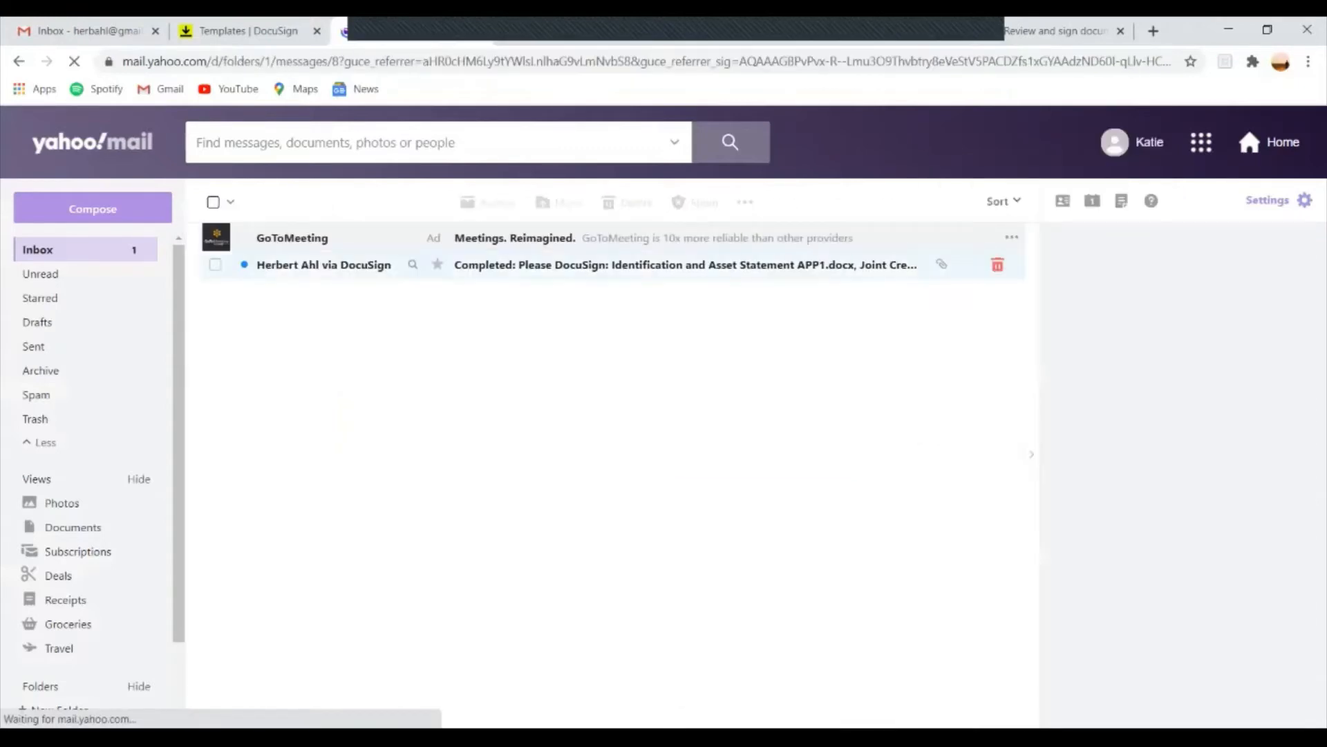
# Scroll through all documents of the completed envelope and close the viewer
pyautogui.scroll(-3, 605, 470)
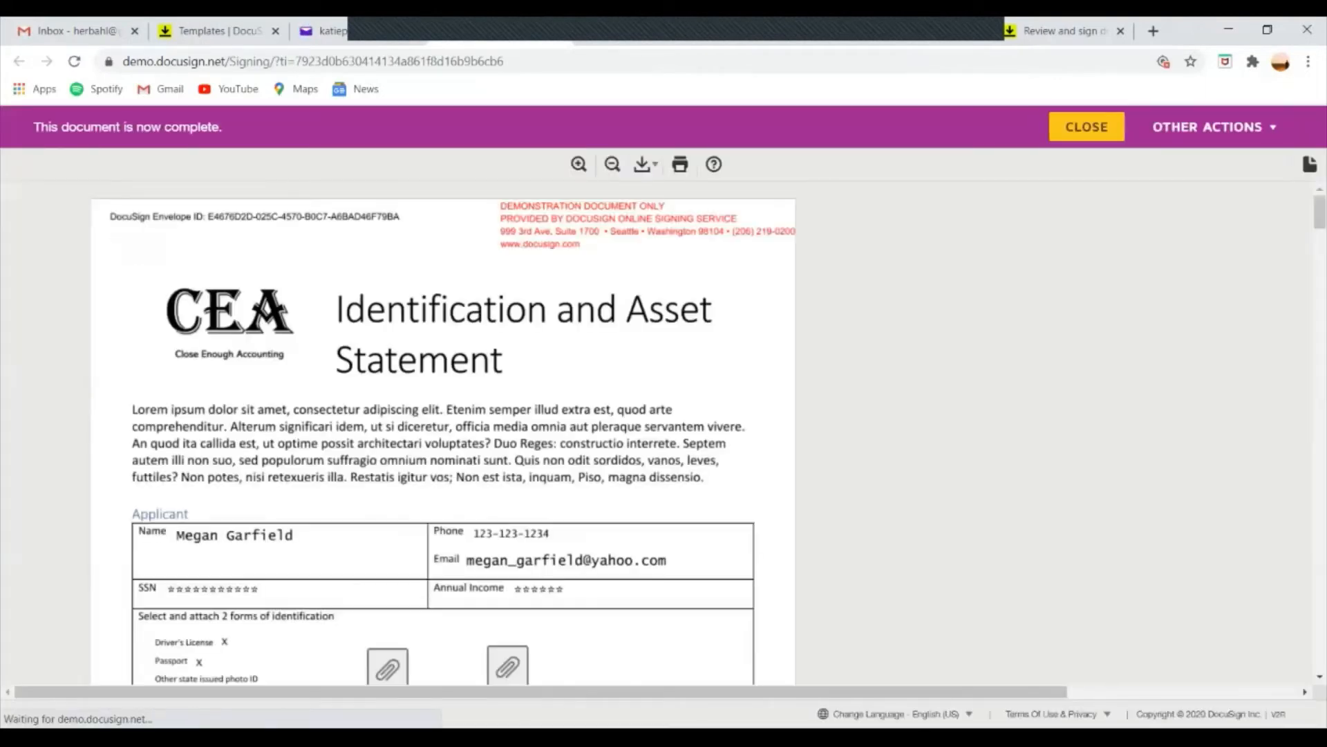
pyautogui.scroll(-7, 442, 429)
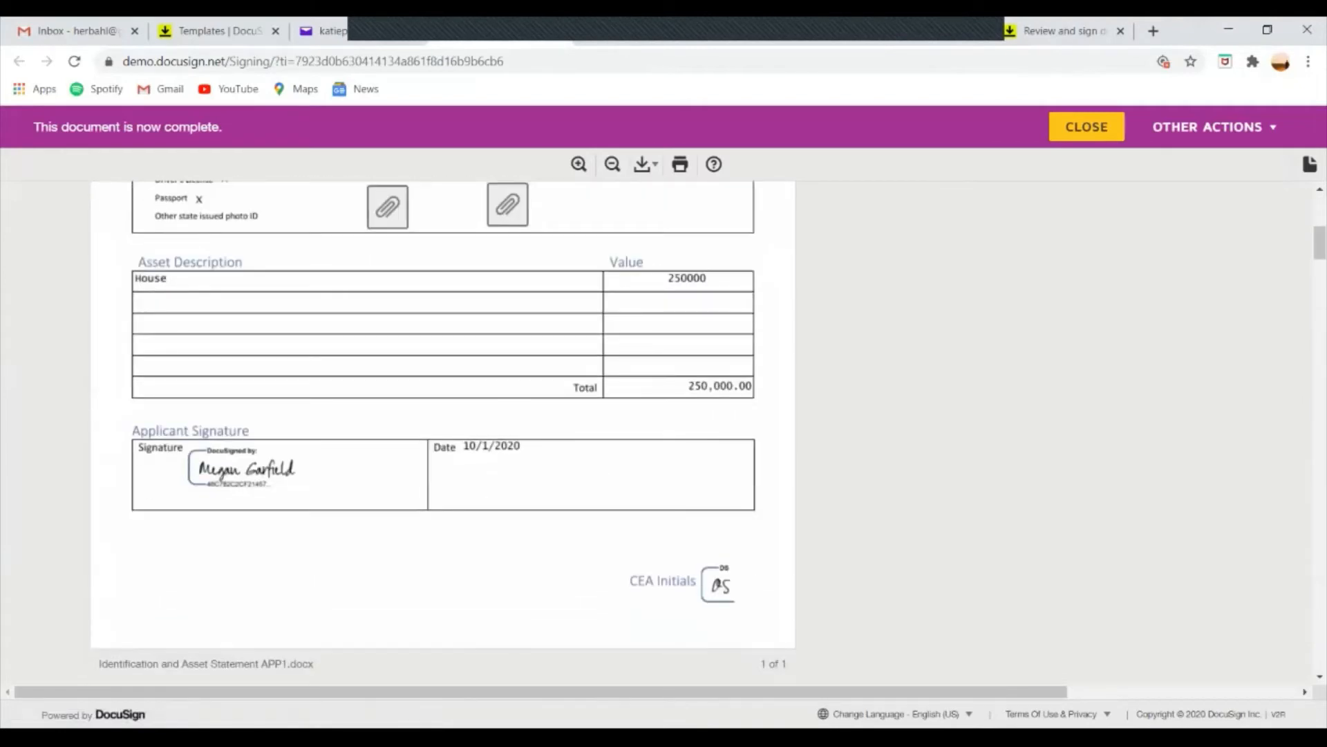
pyautogui.scroll(-1, 442, 429)
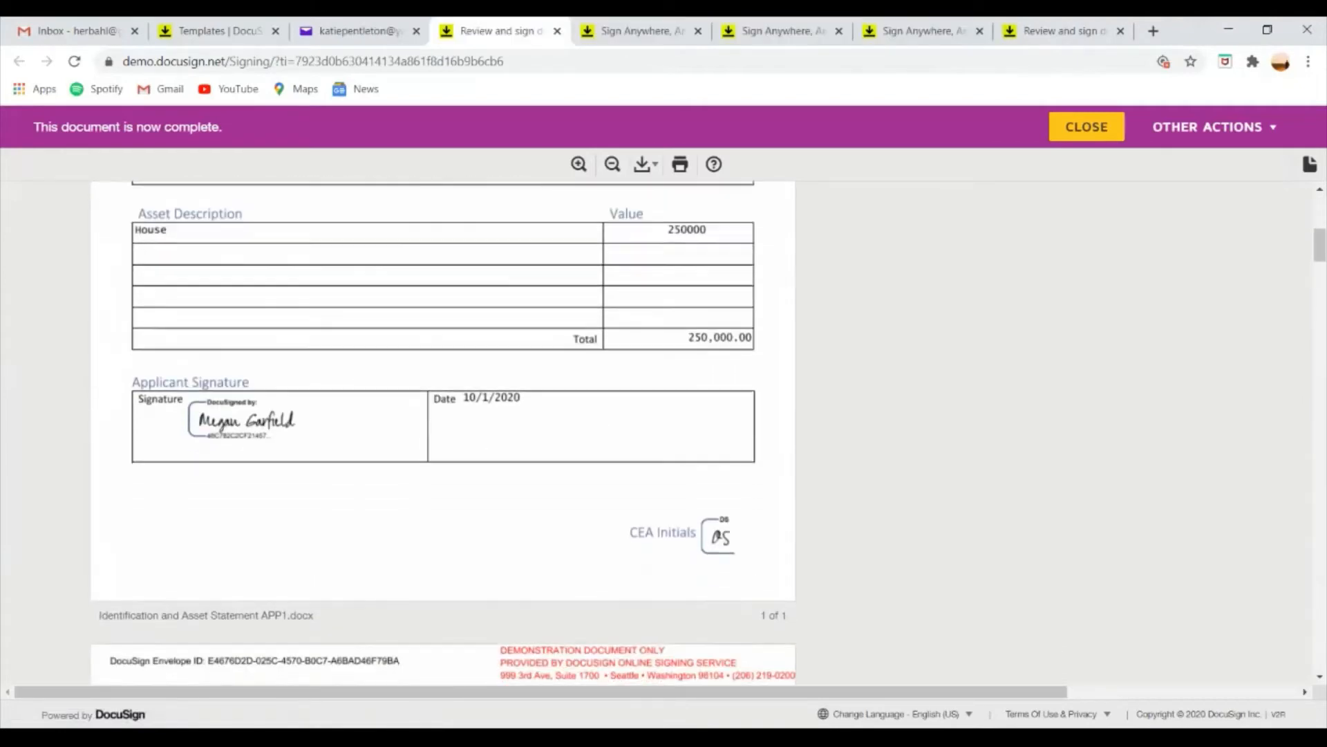
pyautogui.scroll(-10, 442, 429)
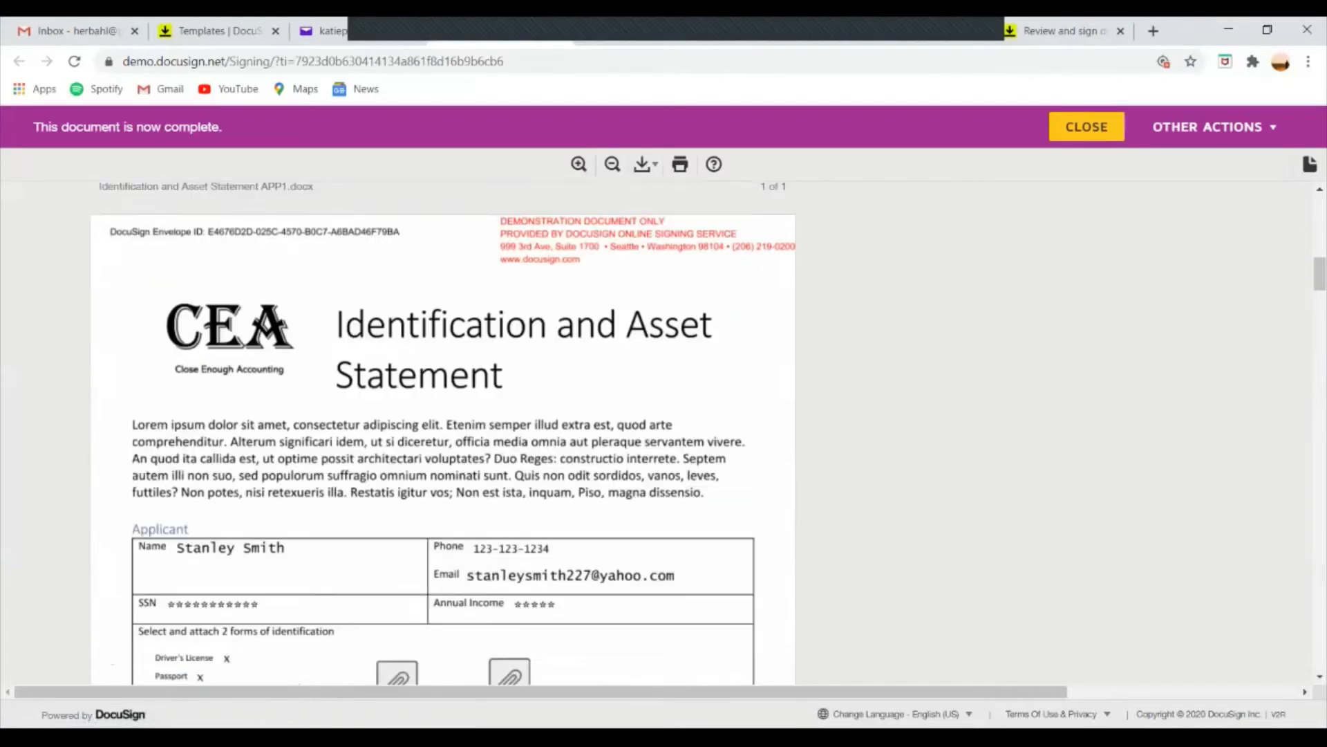
pyautogui.scroll(-15, 442, 429)
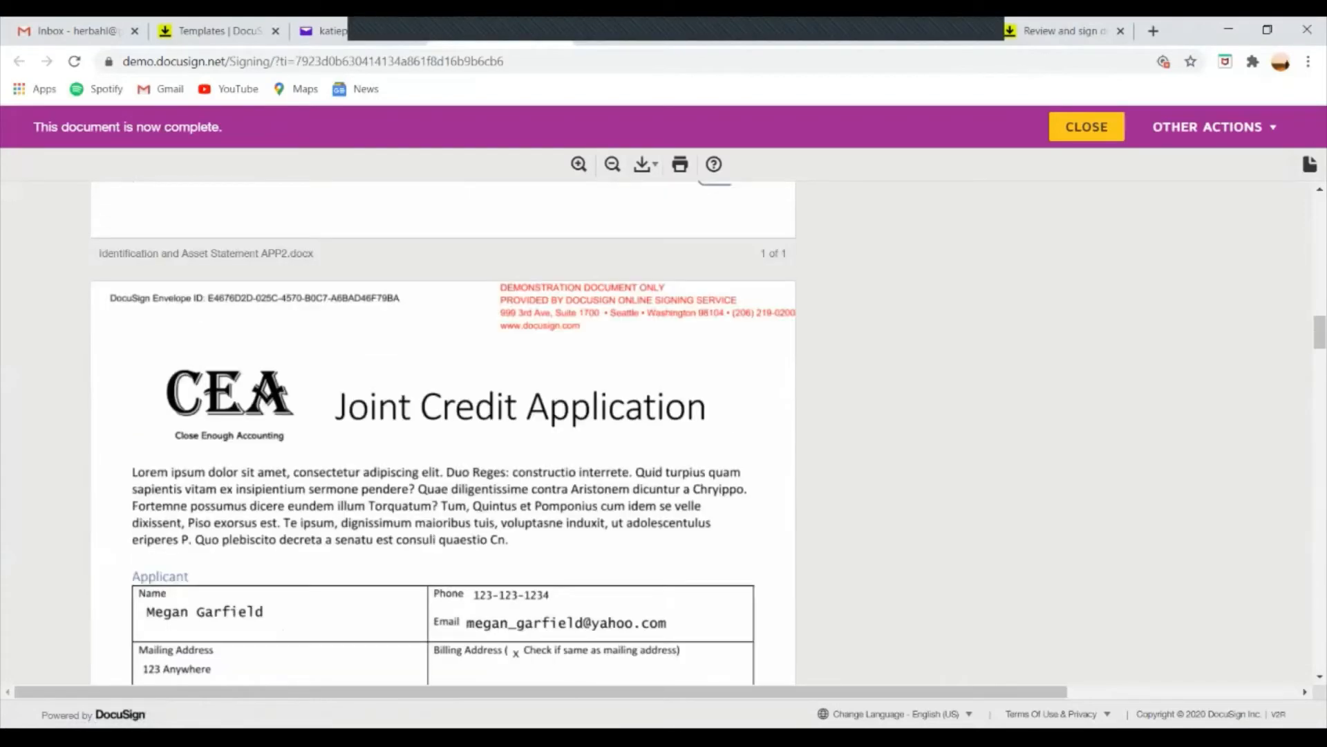
pyautogui.scroll(-15, 442, 429)
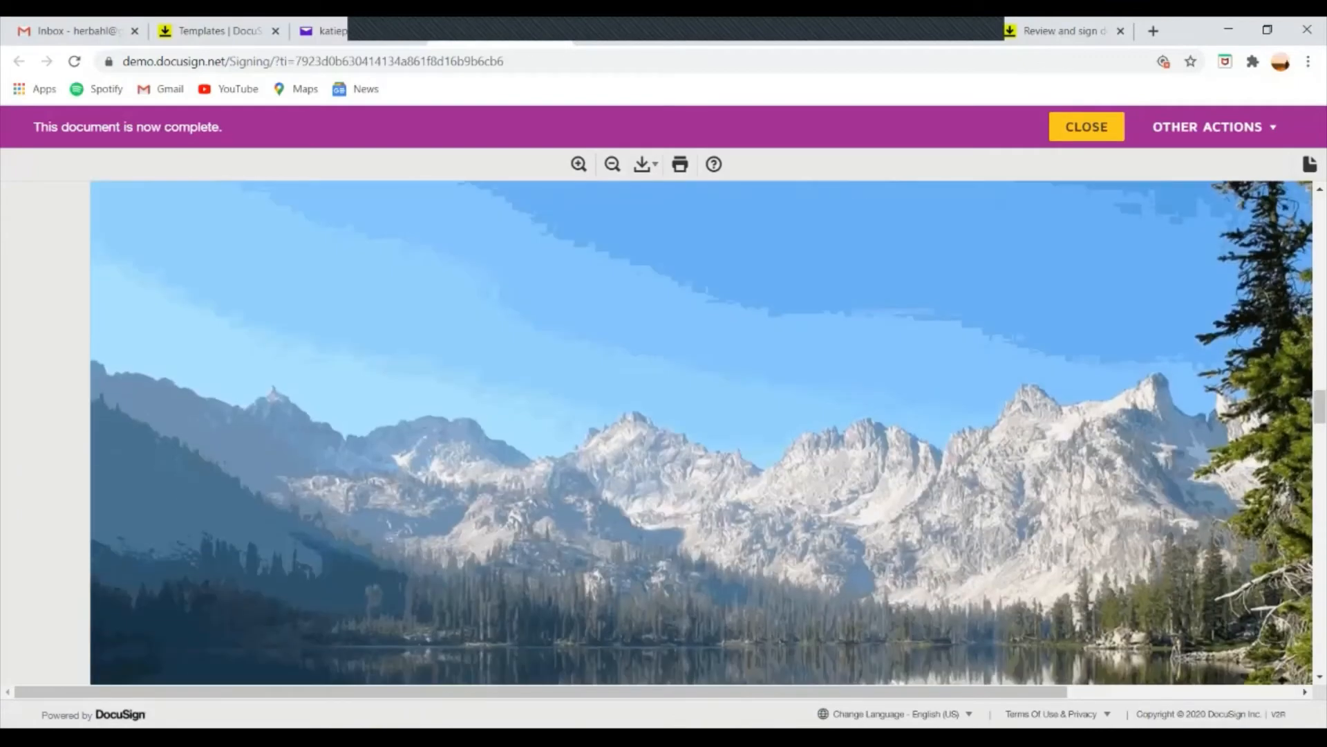
pyautogui.scroll(-20, 443, 429)
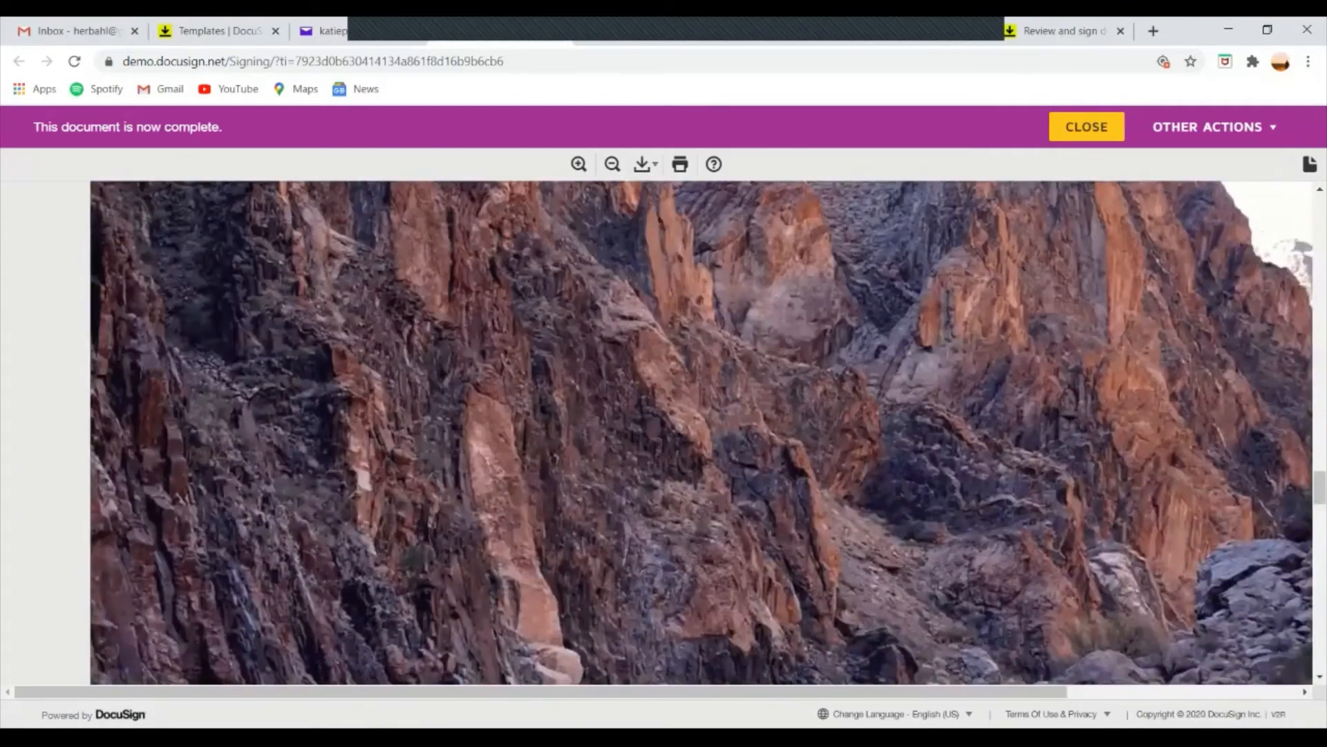
pyautogui.scroll(-20, 701, 432)
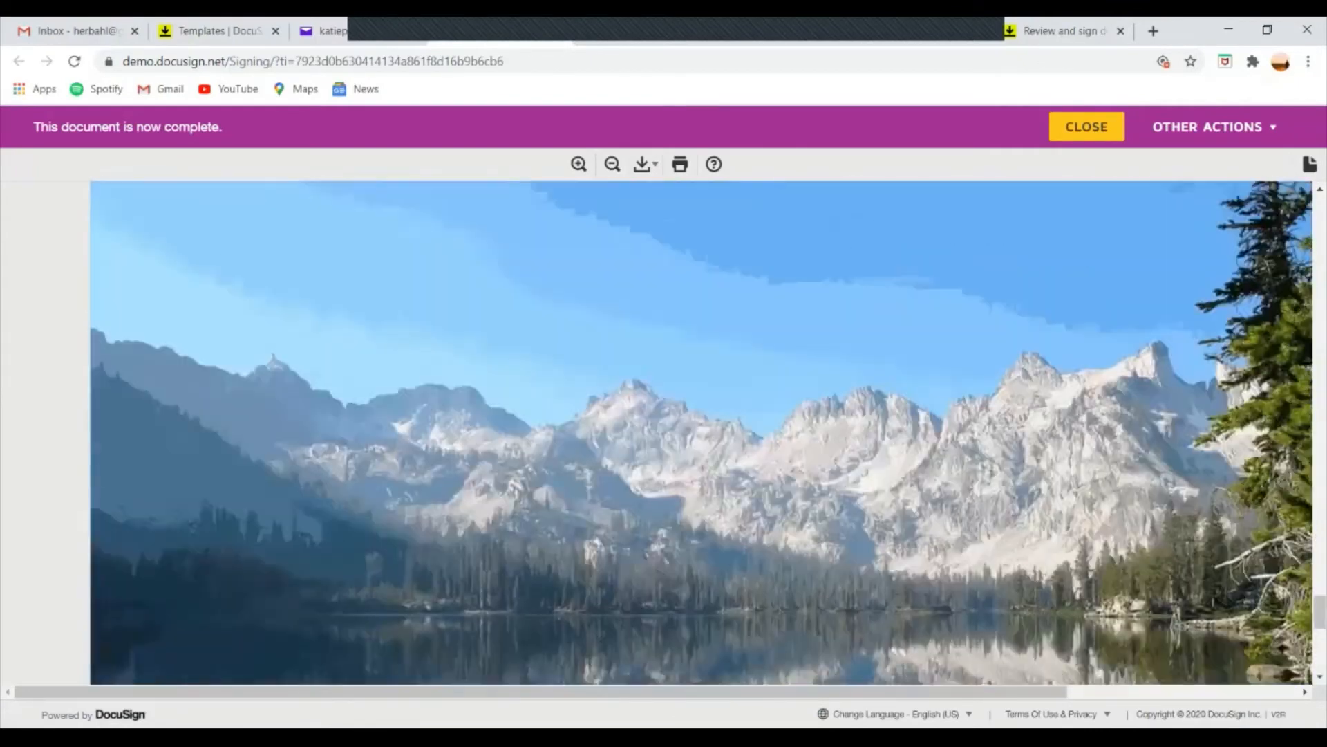
pyautogui.scroll(-5, 701, 432)
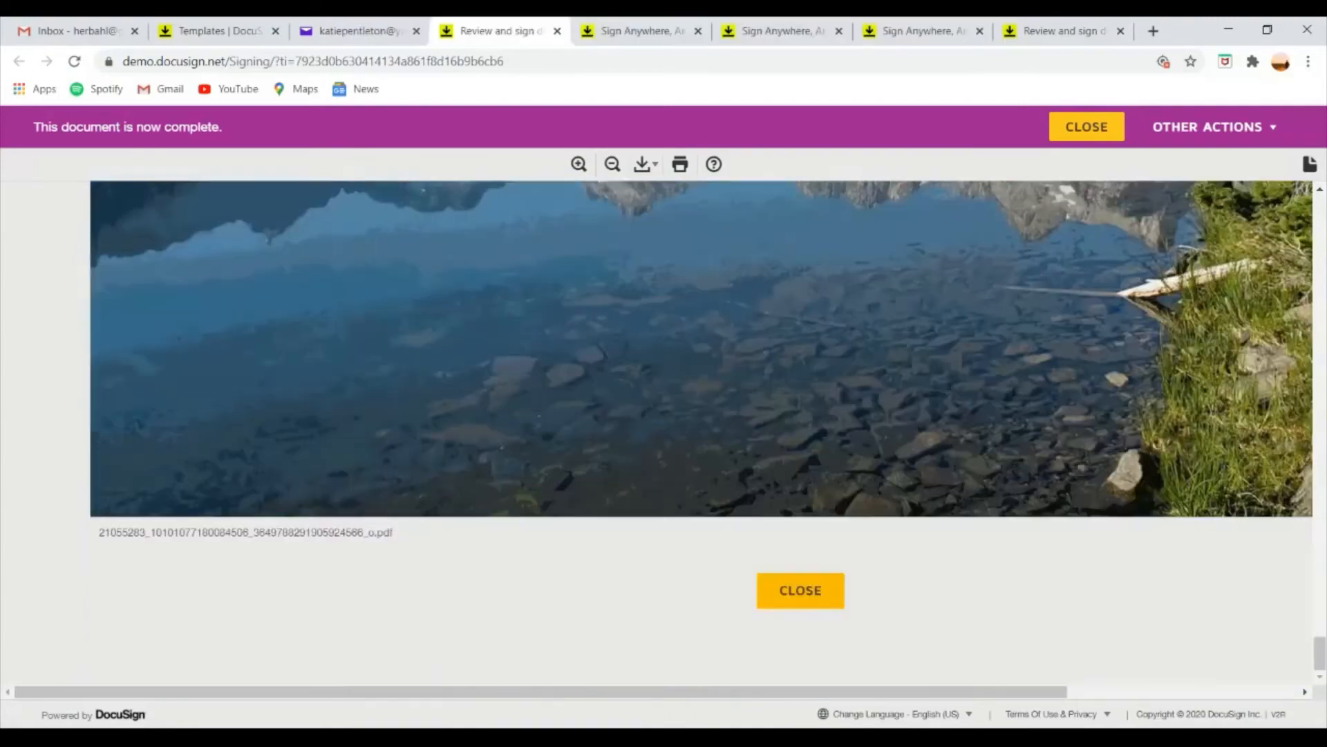
pyautogui.click(801, 590)
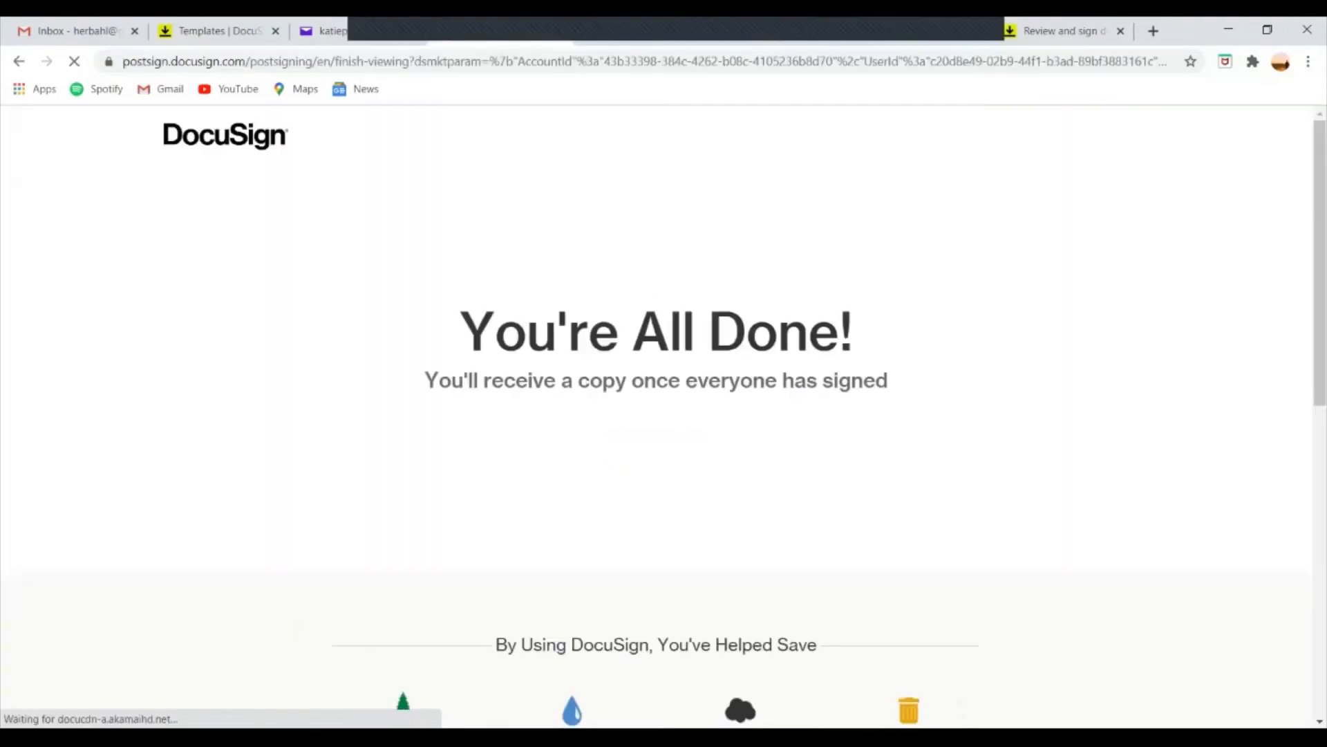
# Open the Capstone Project template for editing from the templates list
pyautogui.click(218, 32)
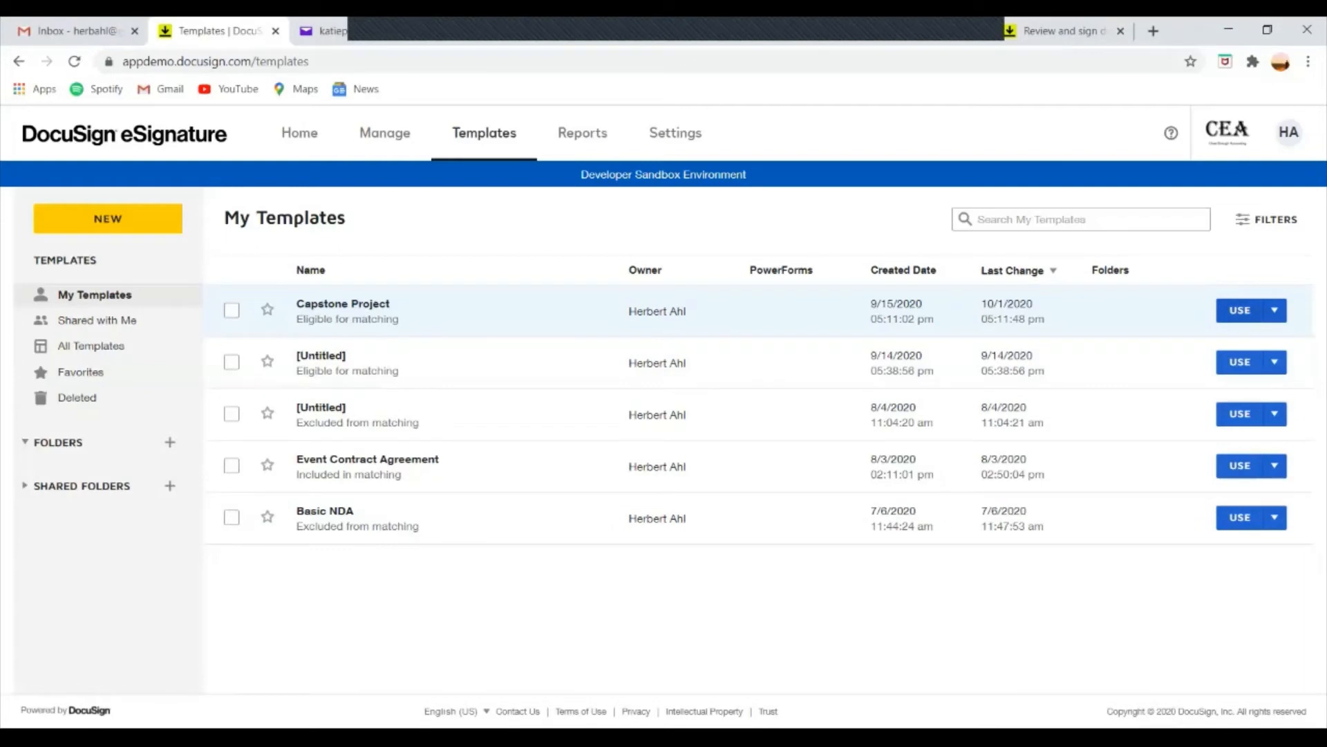
pyautogui.click(1274, 310)
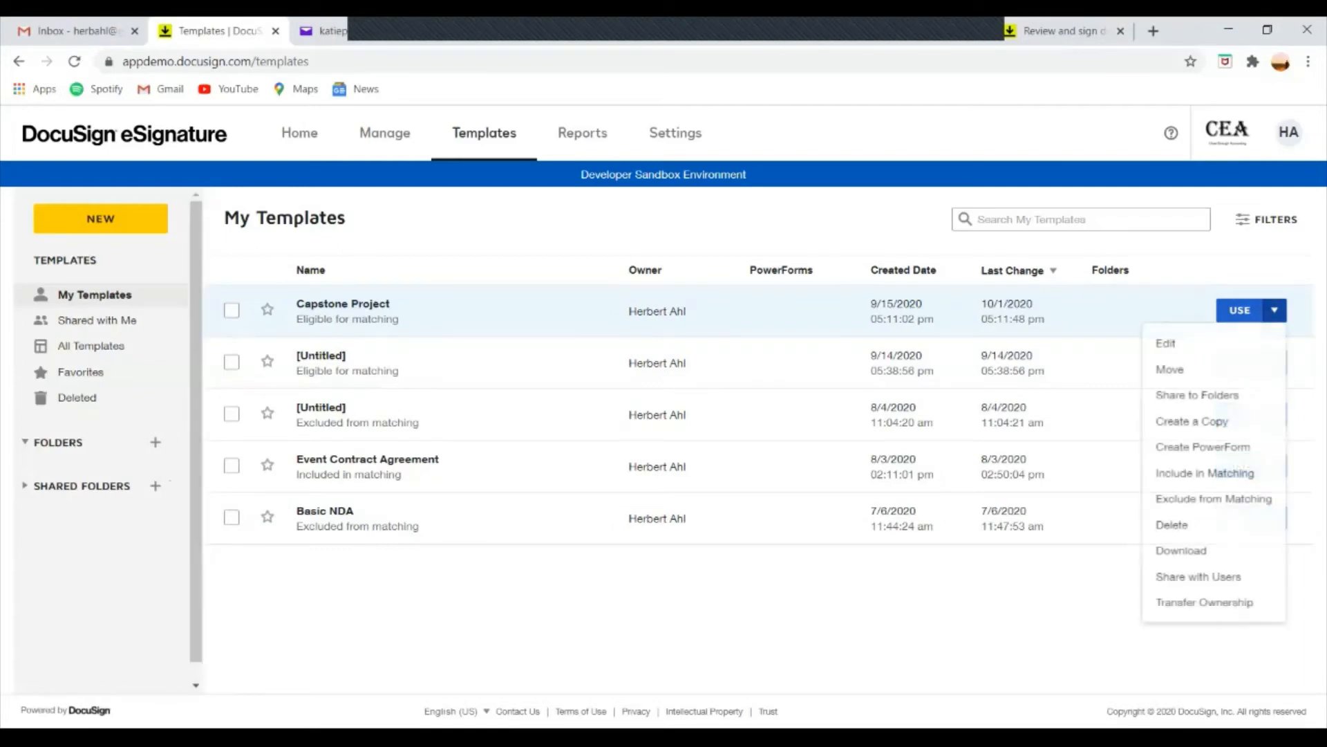
pyautogui.click(1166, 343)
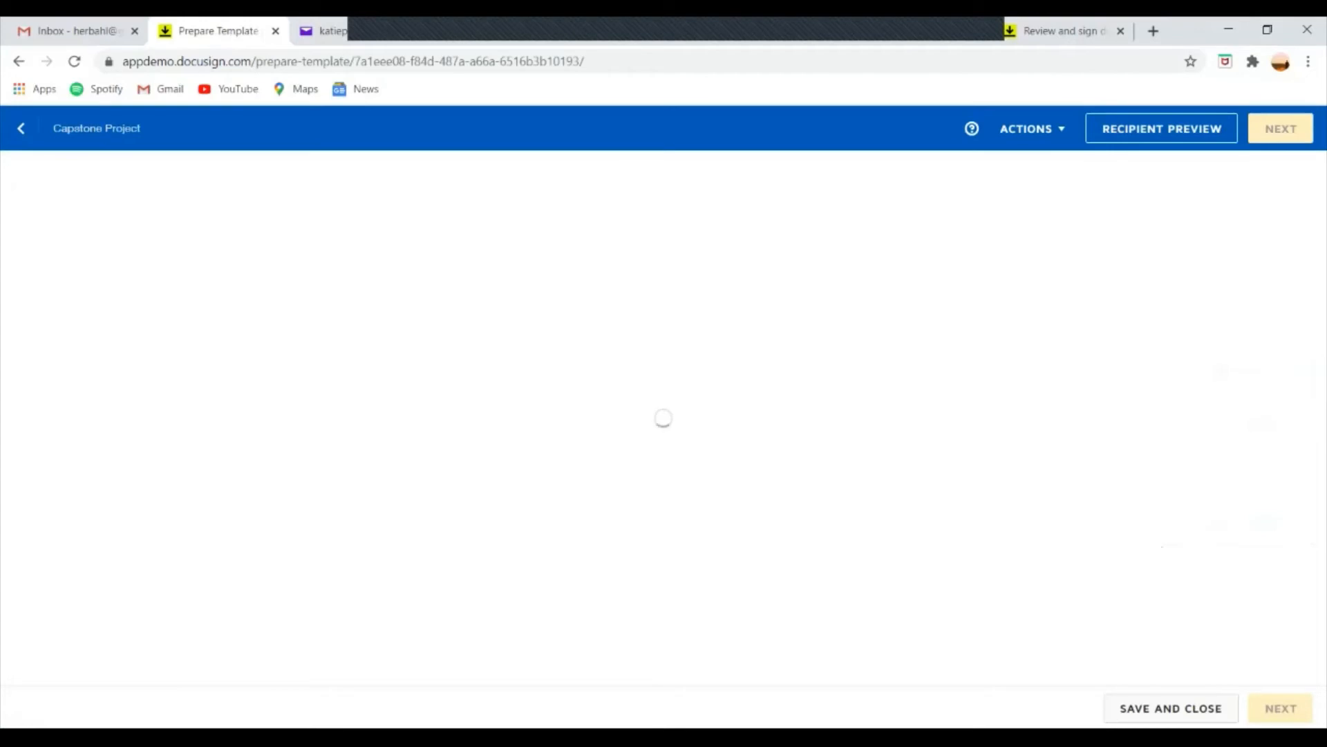
# Review the recipients' access code and phone call identity verification settings in the template
pyautogui.scroll(-2, 657, 417)
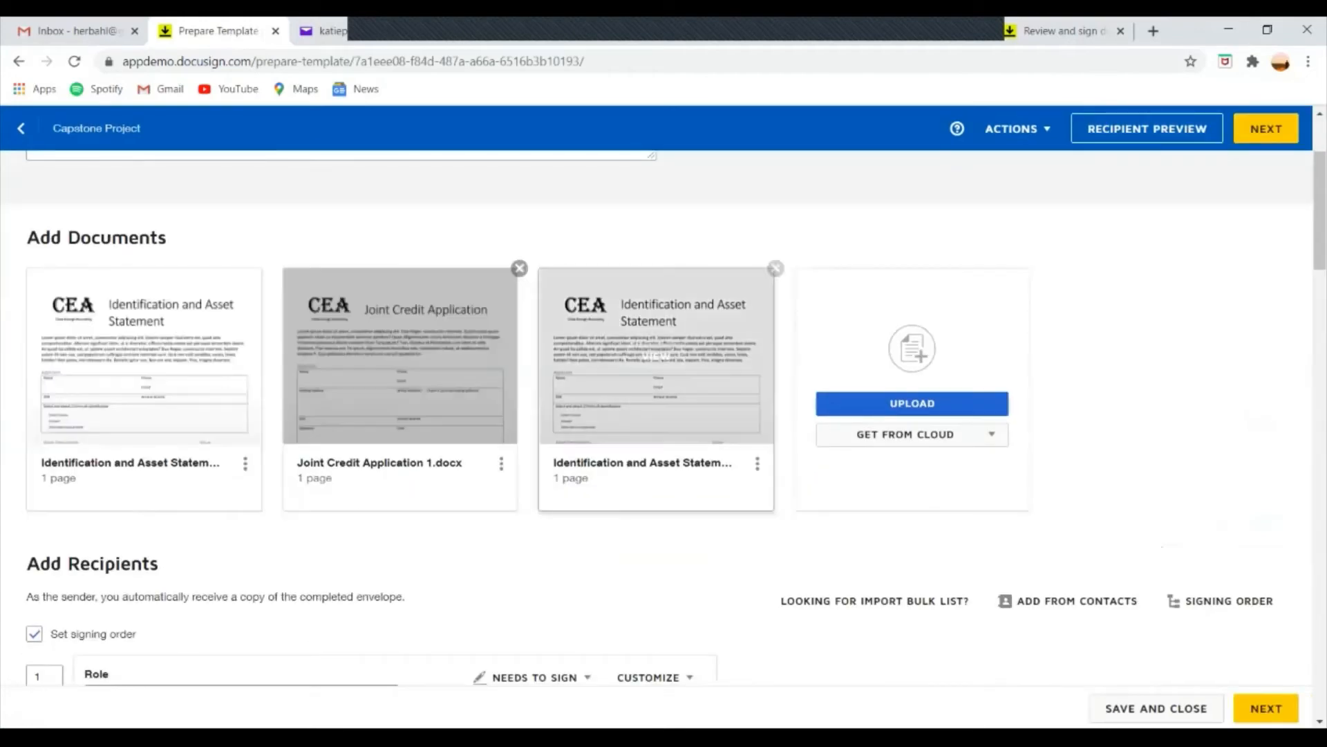
pyautogui.scroll(-3, 656, 311)
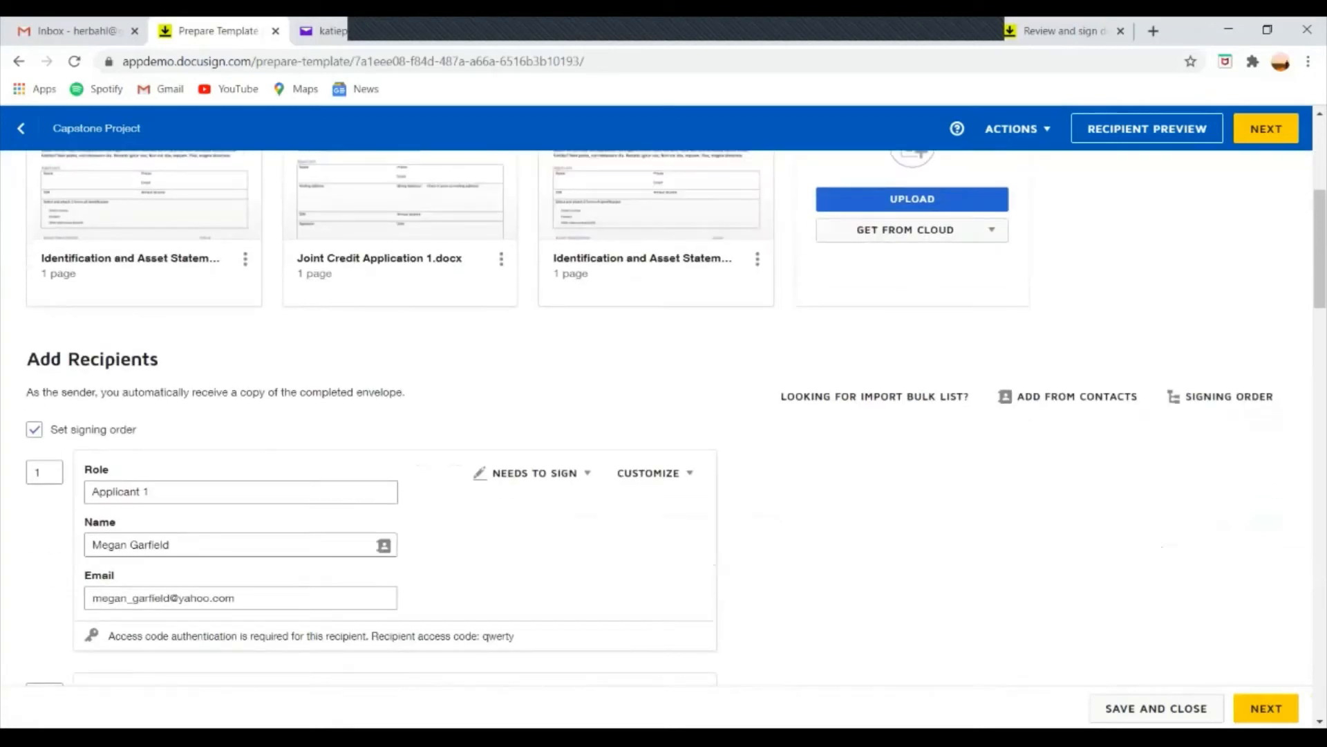
pyautogui.scroll(-1, 657, 417)
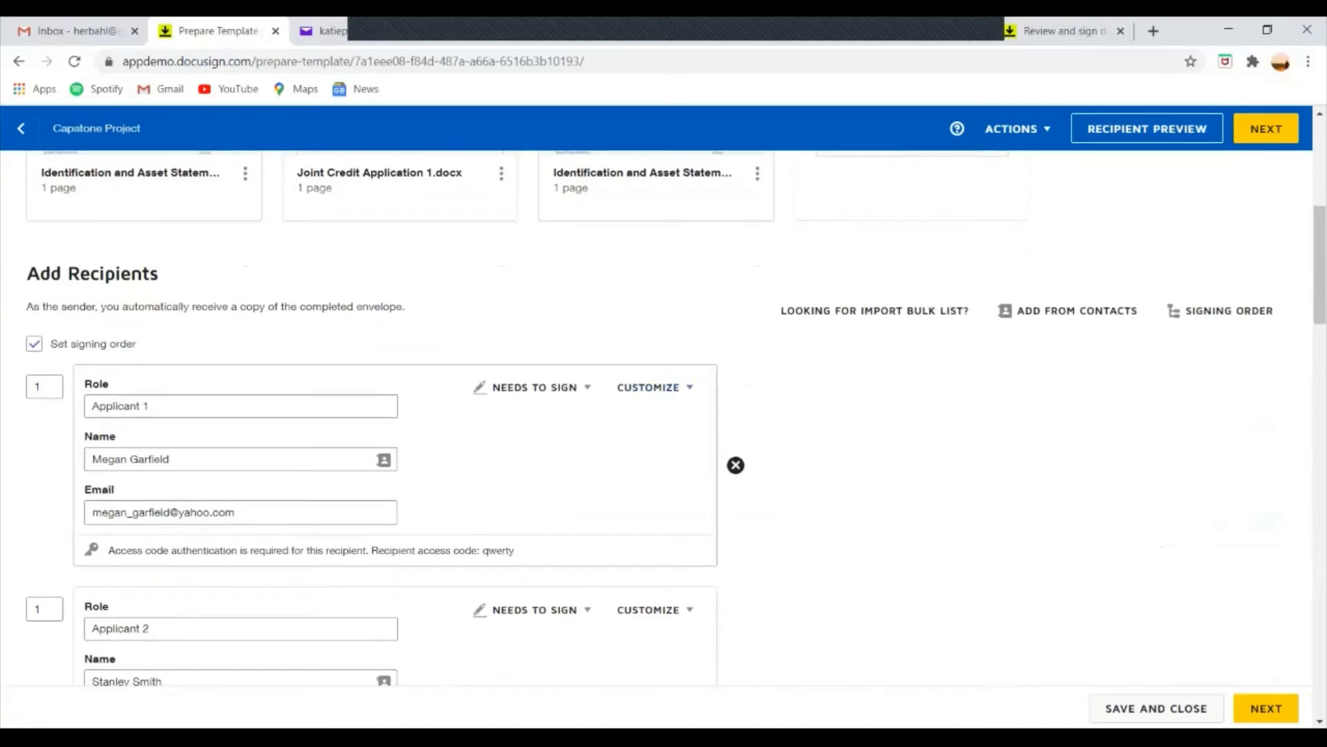
pyautogui.click(396, 550)
pyautogui.scroll(-2, 657, 415)
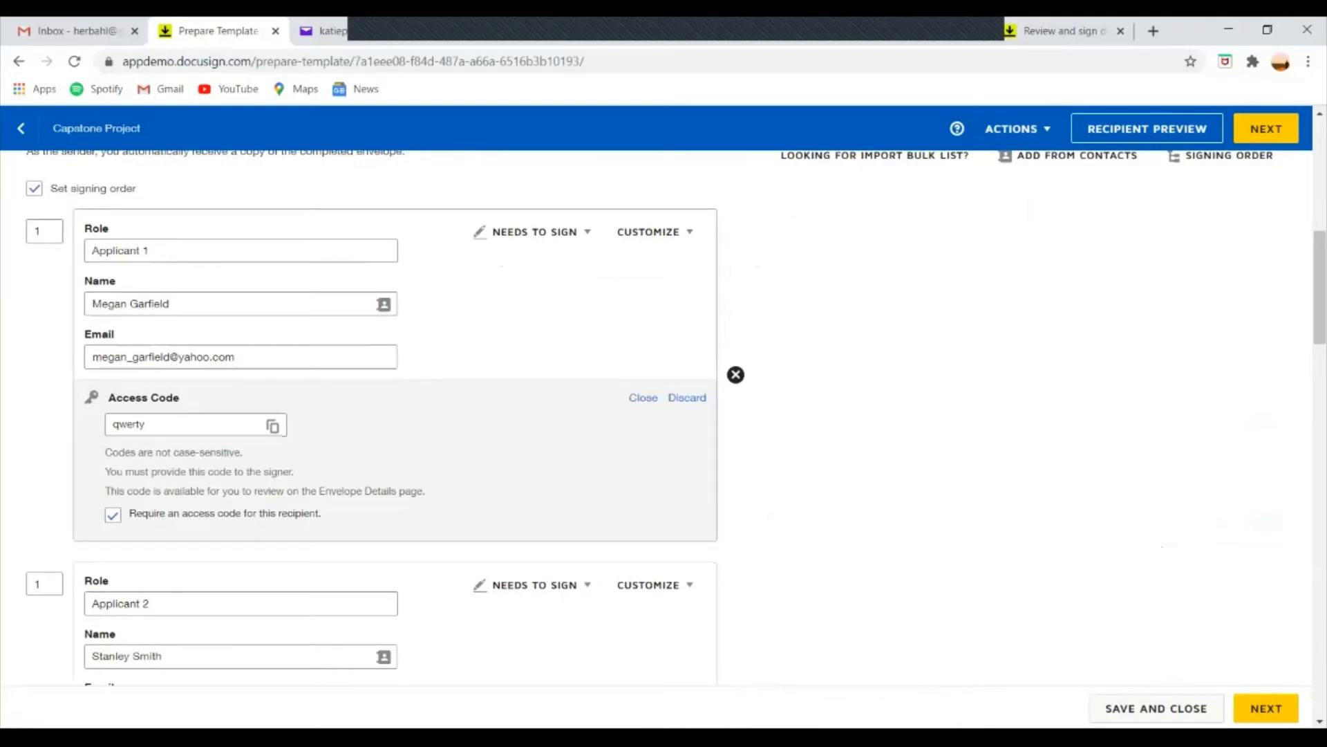
pyautogui.scroll(-4, 657, 415)
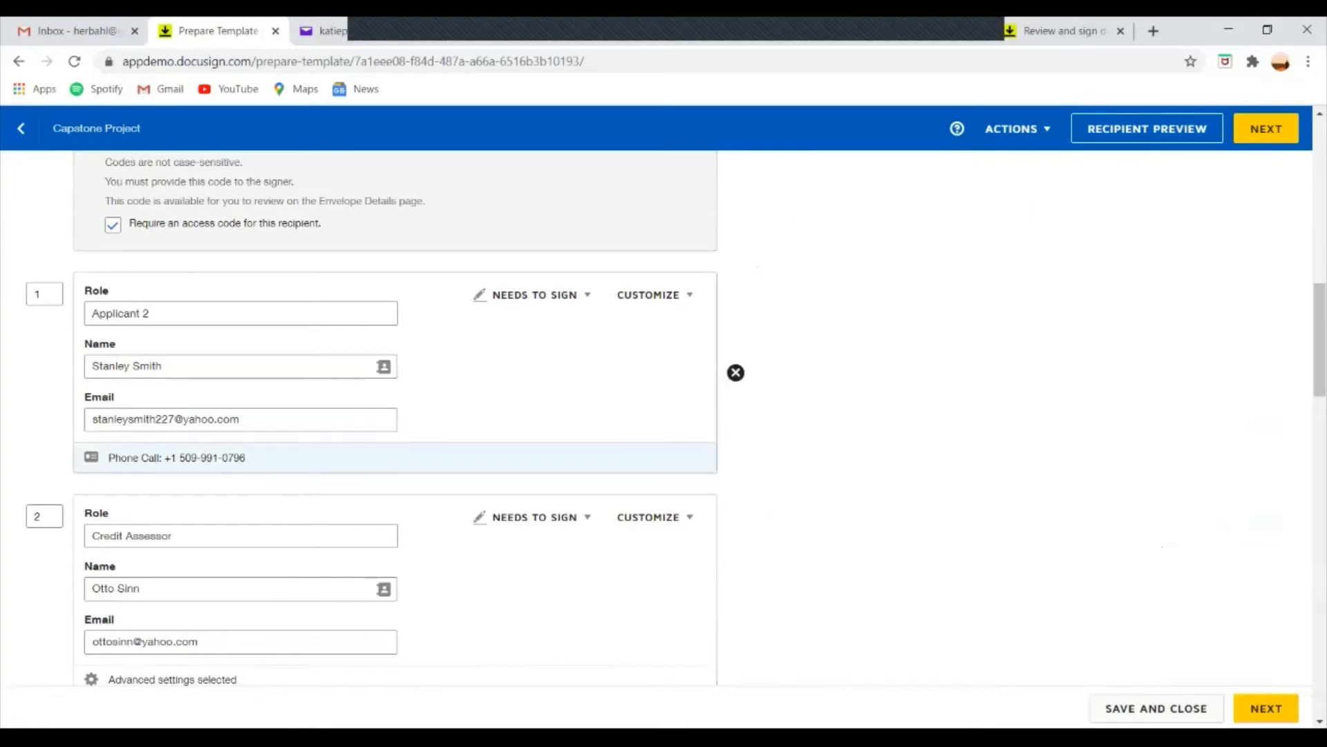
pyautogui.click(207, 457)
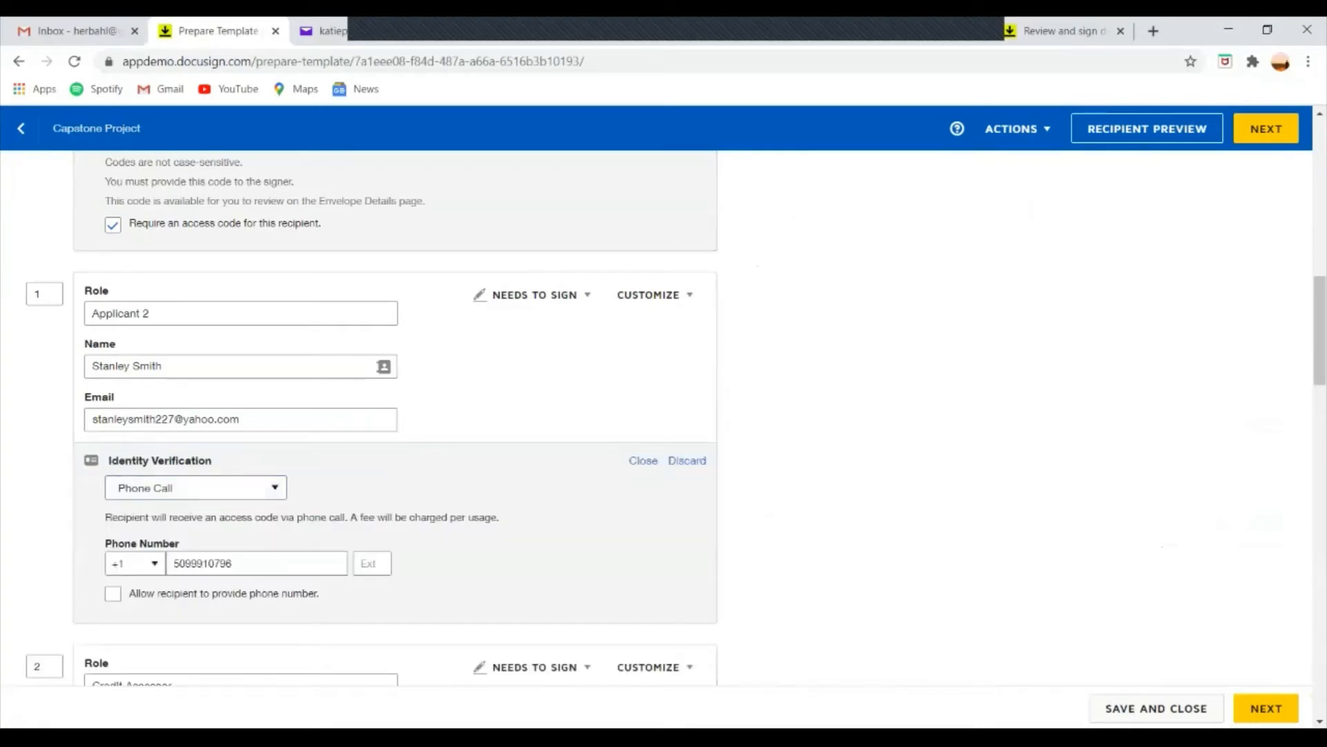
pyautogui.scroll(15, 664, 415)
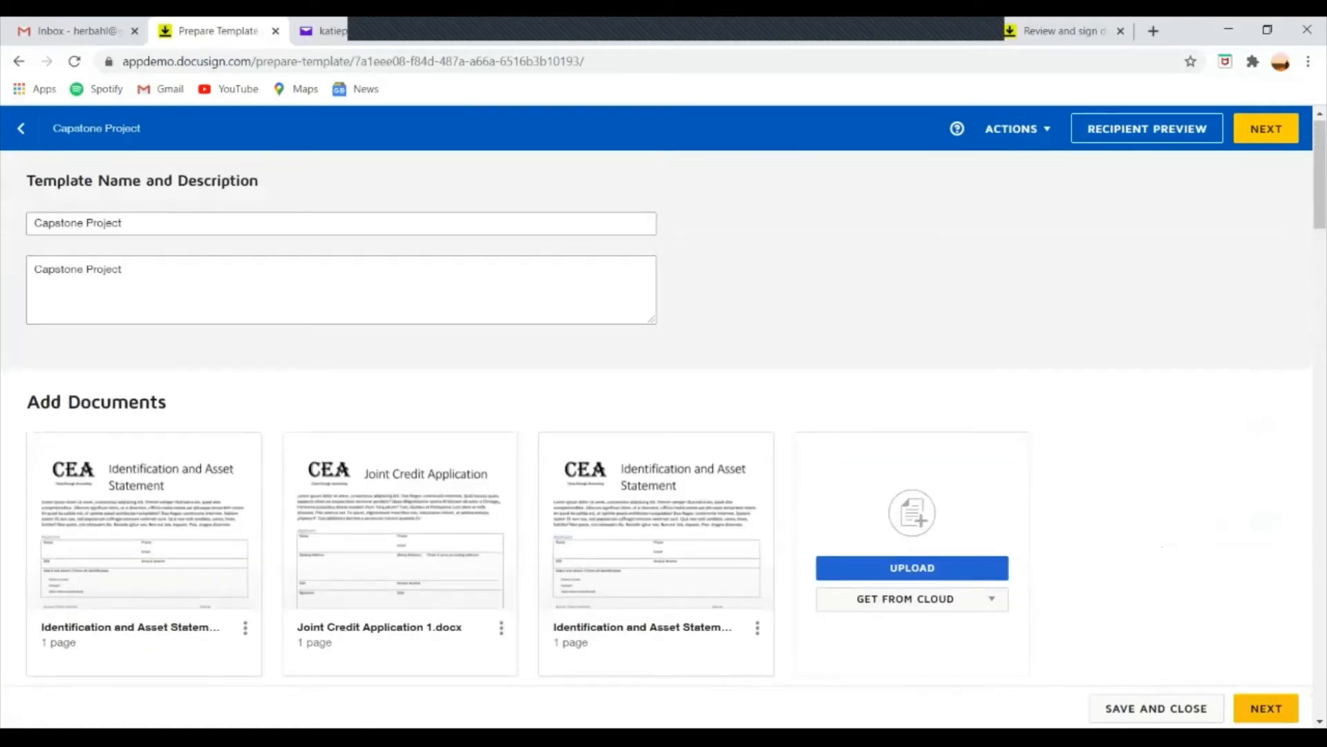
# Open the template's advanced options to inspect them and cancel without changes
pyautogui.click(1265, 708)
pyautogui.scroll(-20, 664, 415)
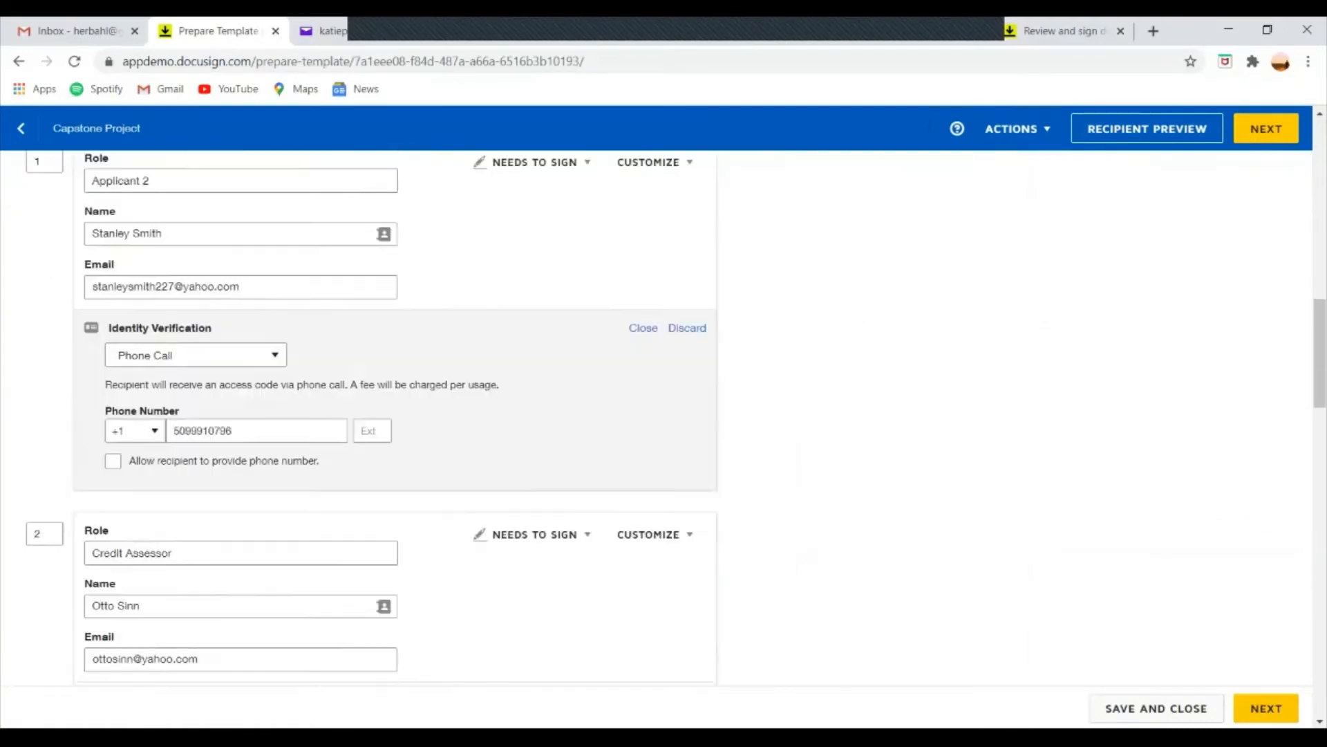
pyautogui.scroll(-4, 664, 415)
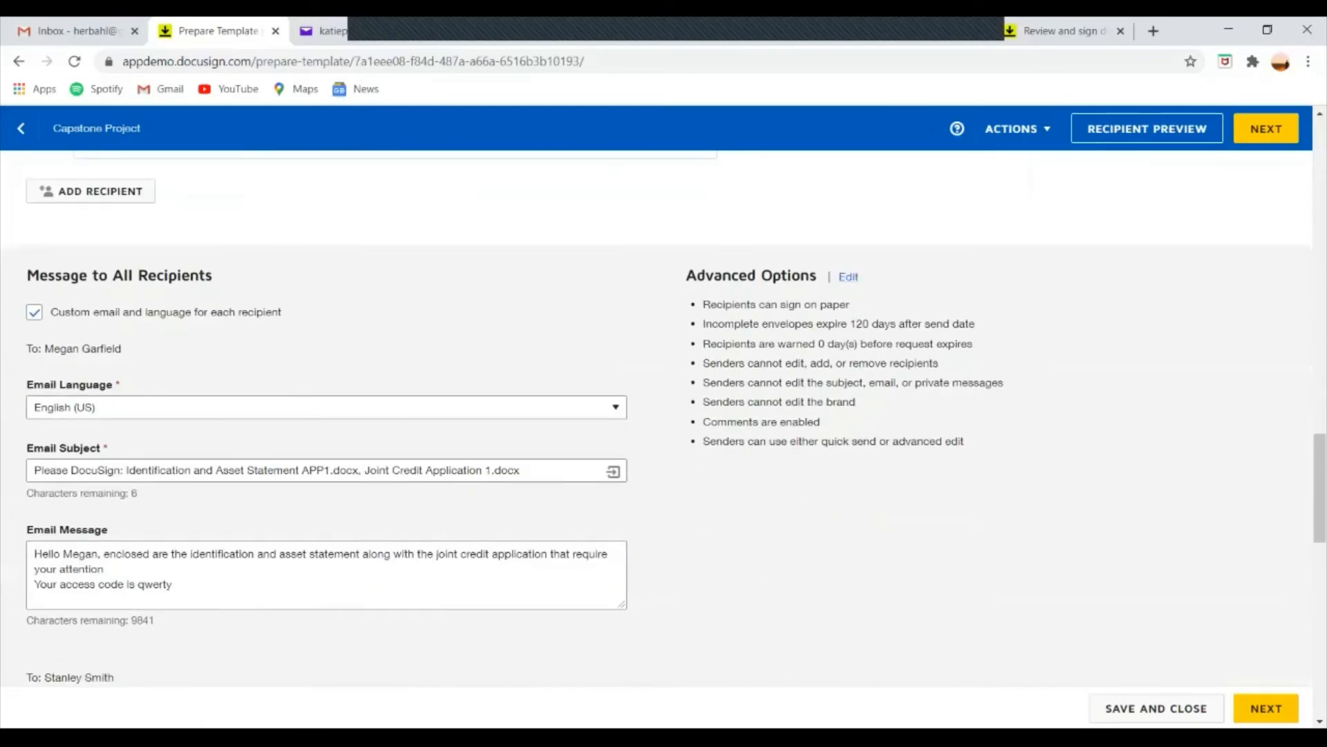
pyautogui.click(848, 278)
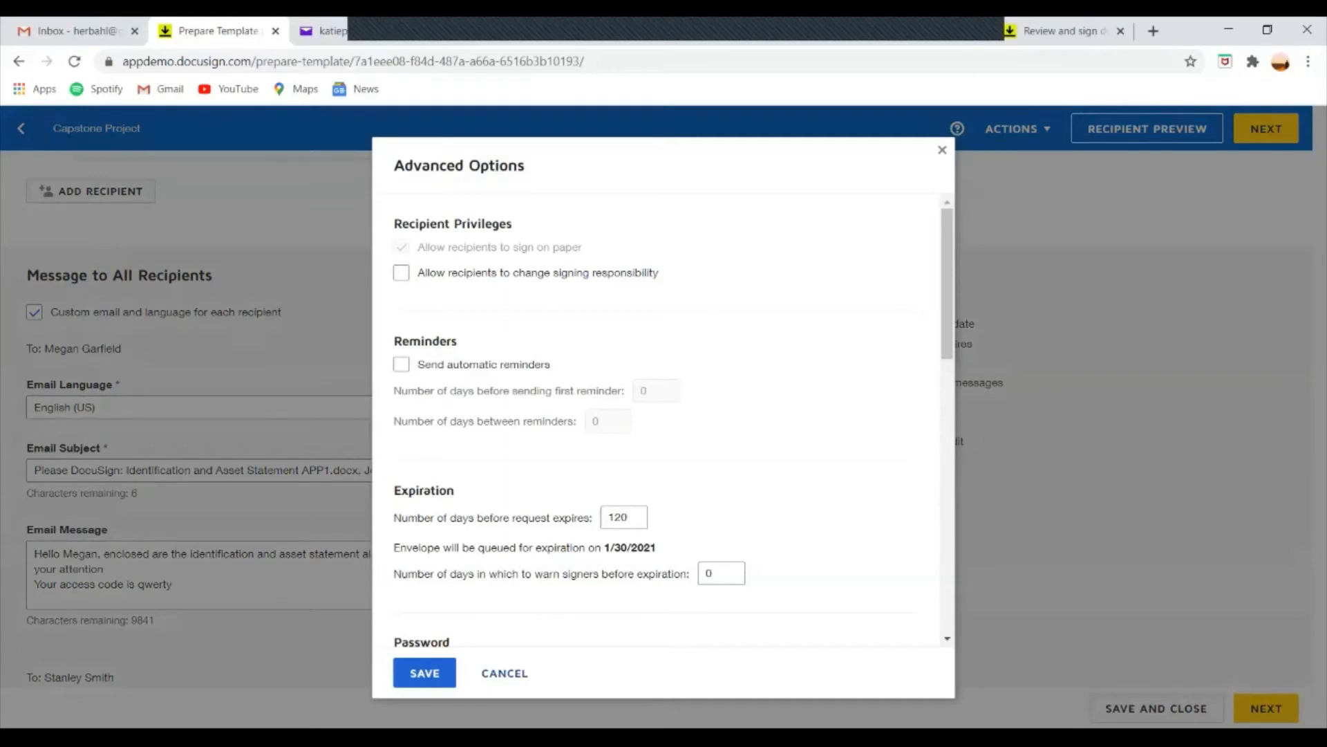
pyautogui.click(505, 673)
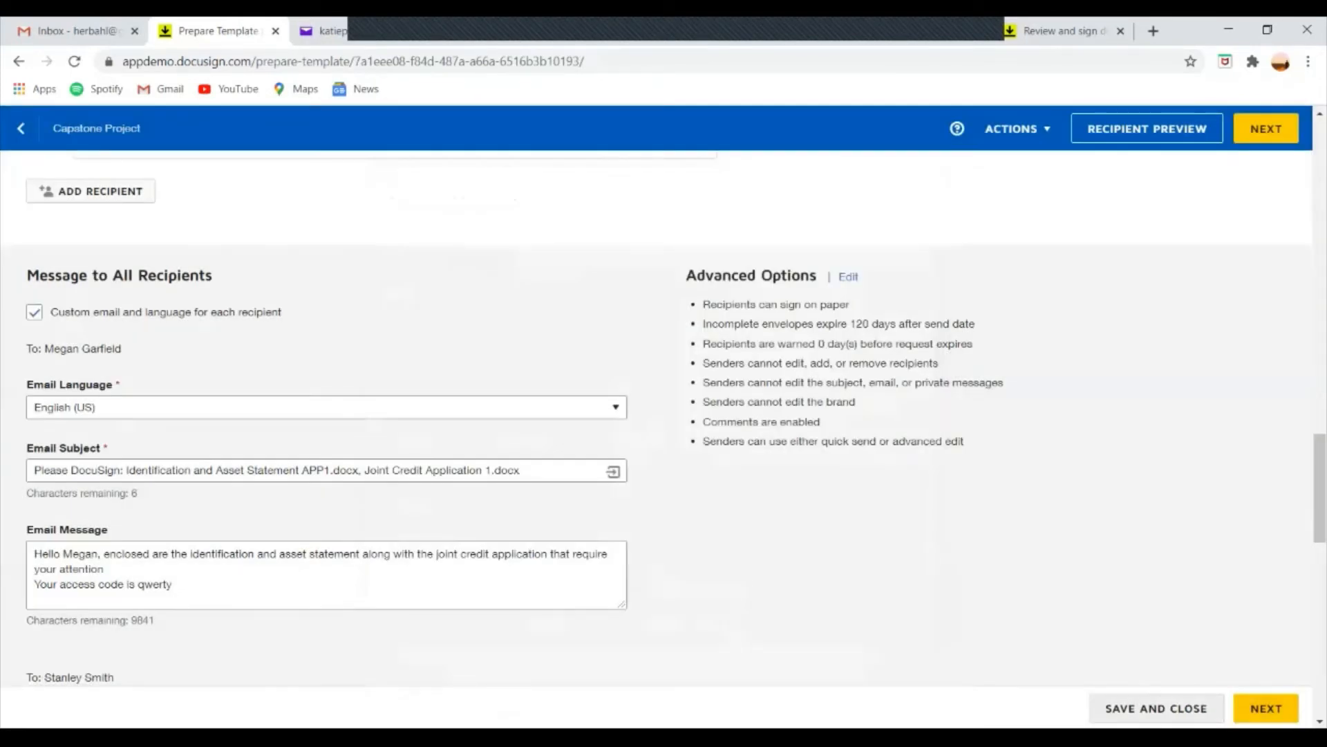
# Continue to the template's field placement page and open the recipient list to check the recipients
pyautogui.click(1266, 708)
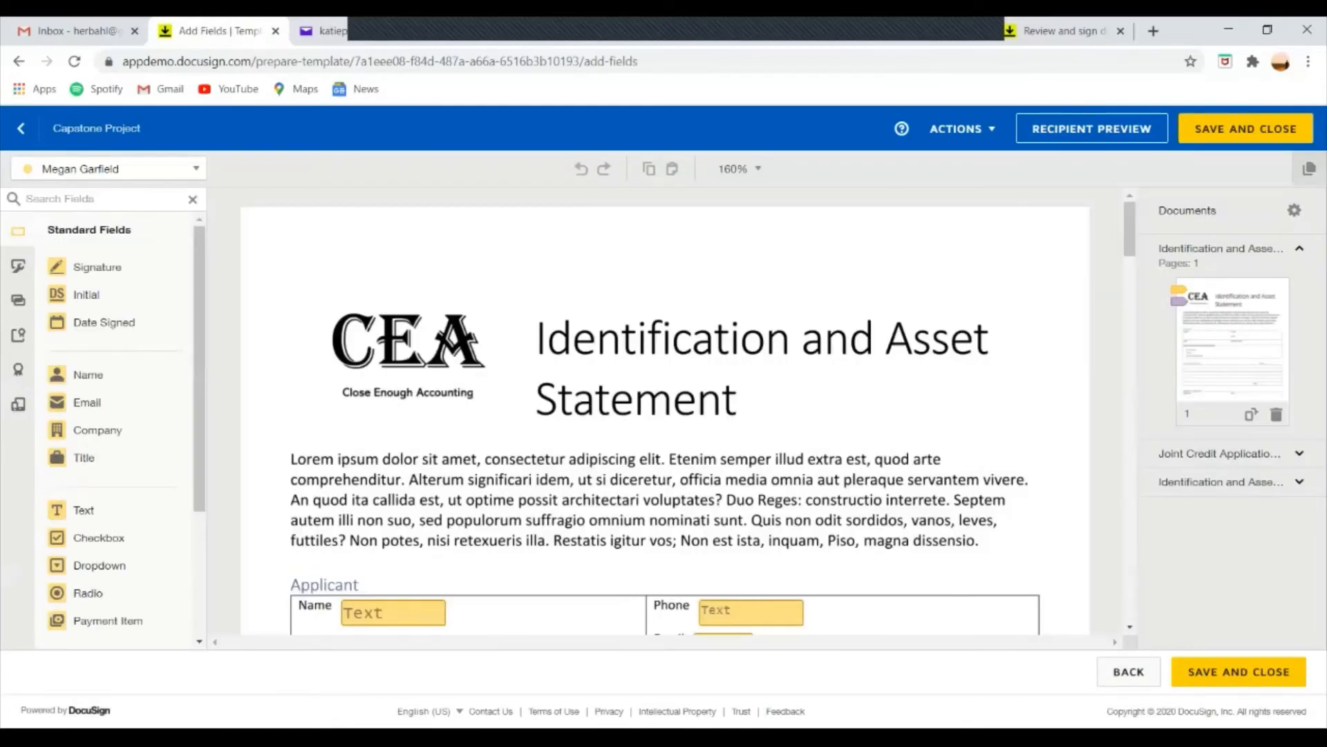
pyautogui.click(124, 169)
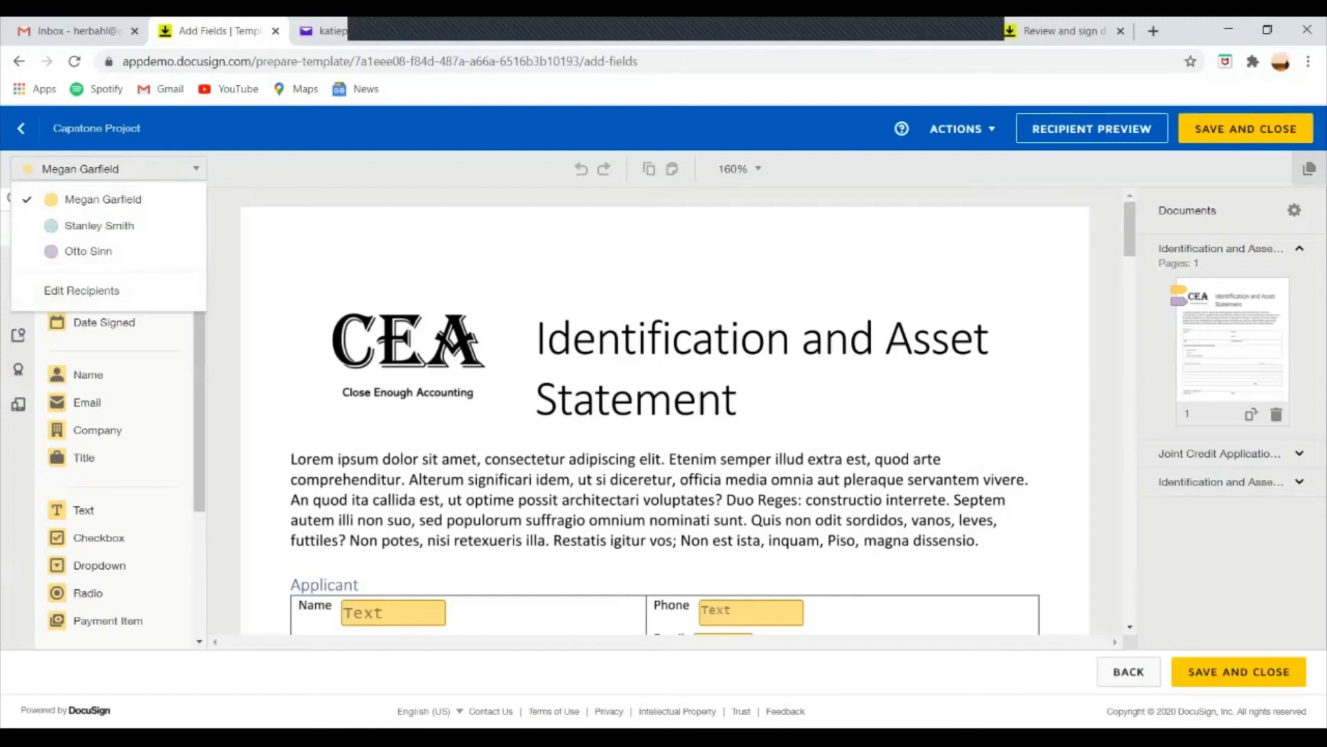
pyautogui.click(124, 169)
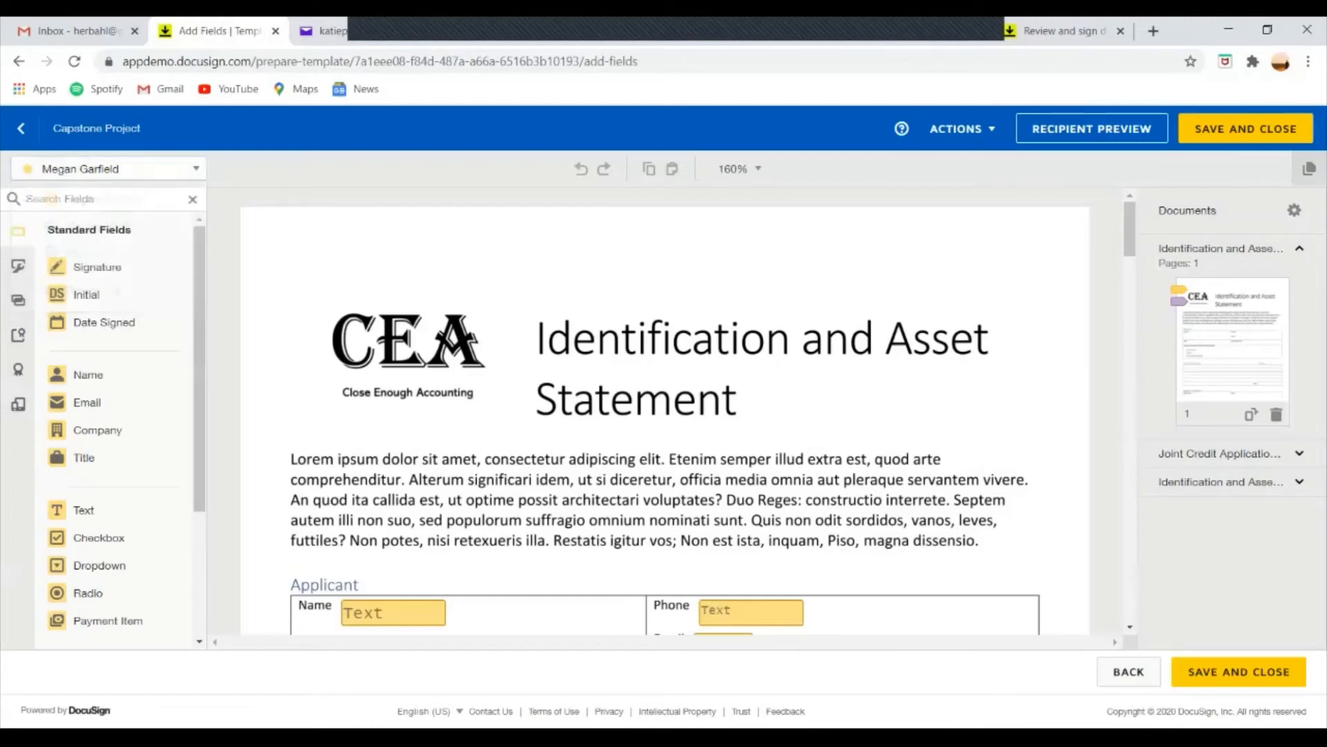
# Select the applicant's Phone field and scroll through both documents to inspect where its linked copies appear
pyautogui.scroll(-5, 664, 408)
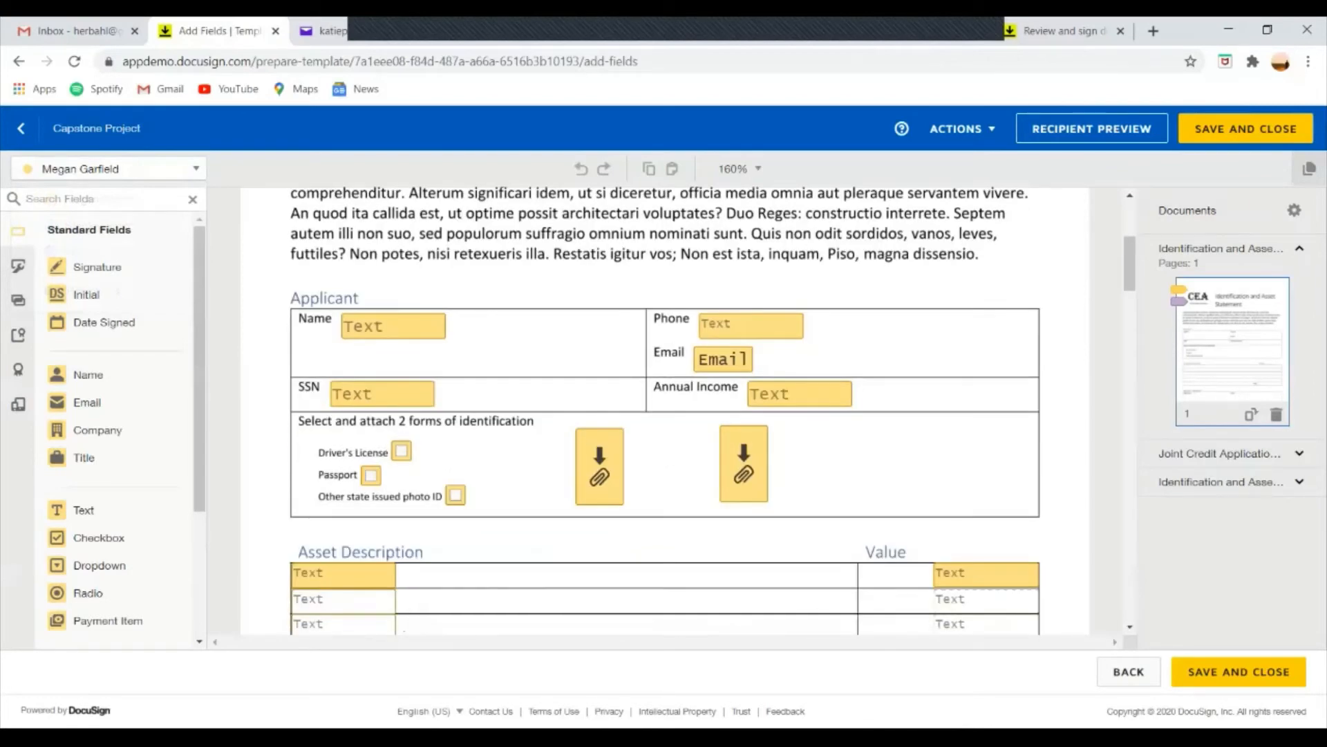
pyautogui.click(751, 325)
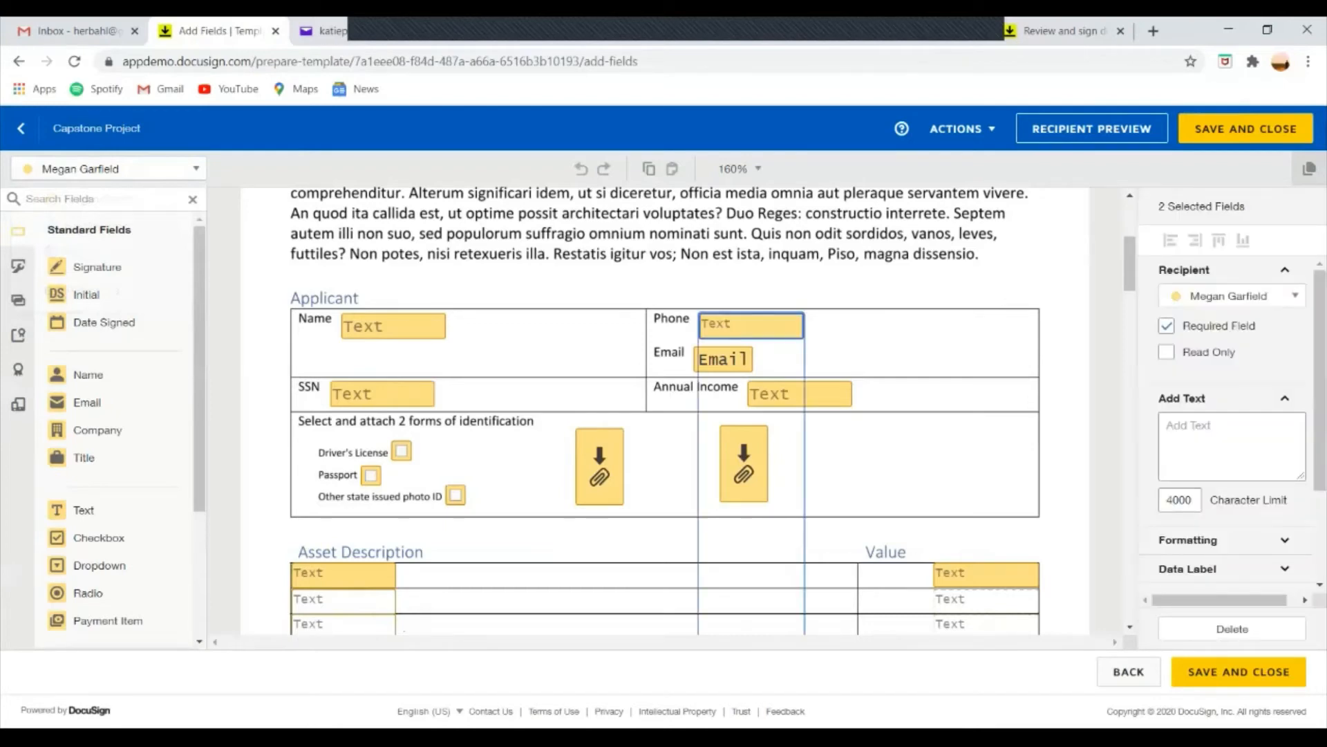
pyautogui.scroll(-15, 665, 411)
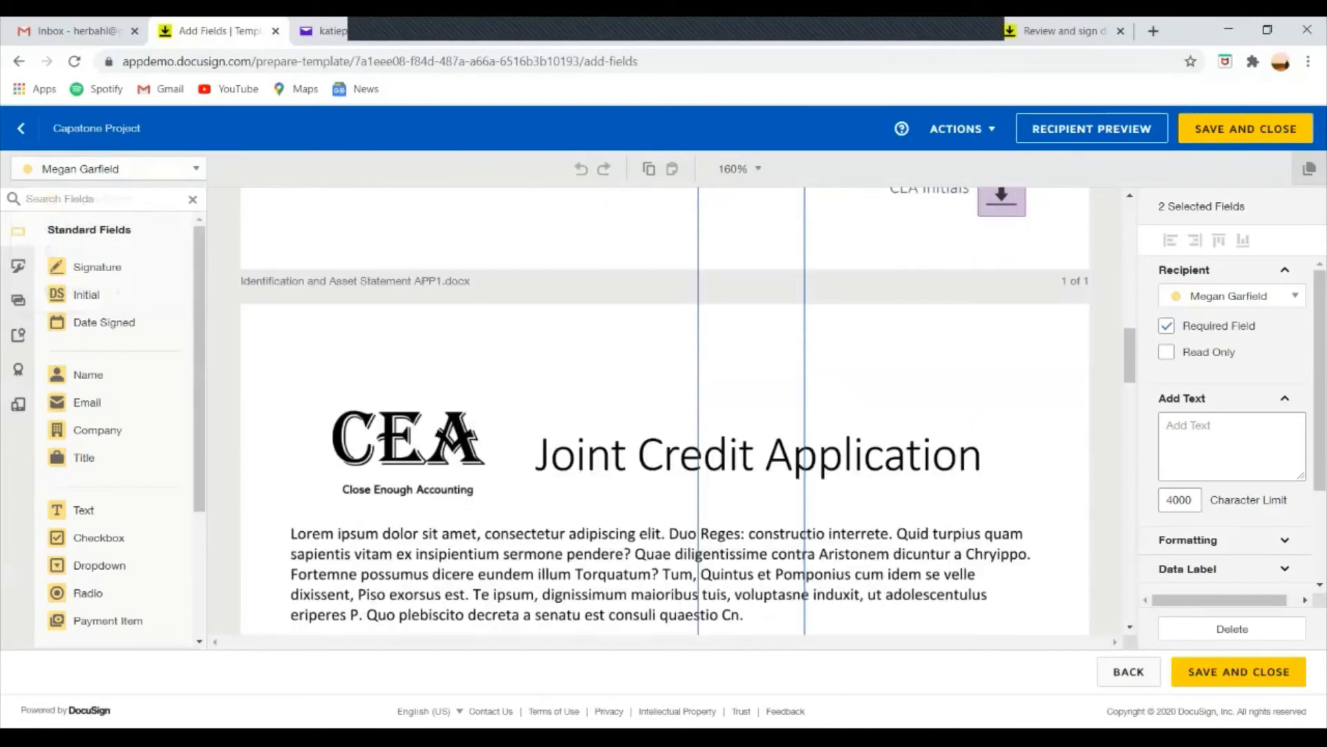
pyautogui.scroll(-2, 665, 411)
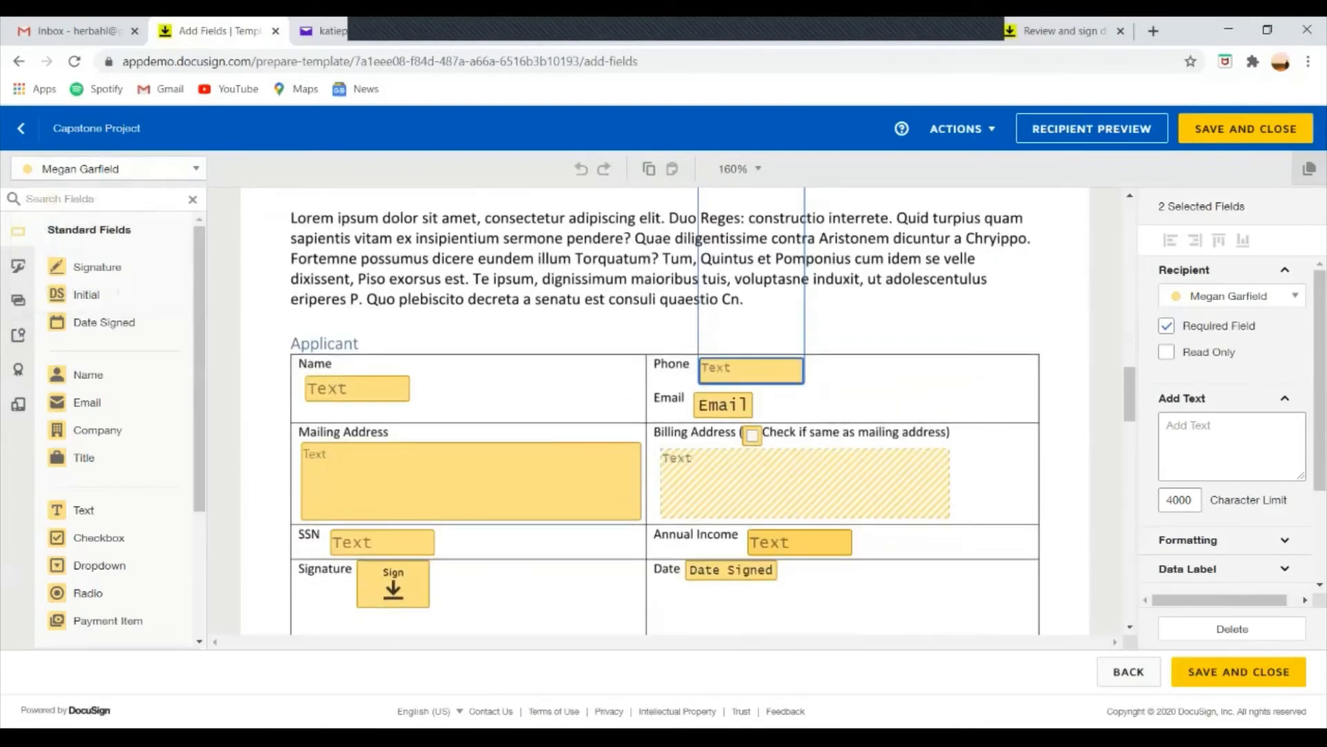
pyautogui.scroll(15, 666, 410)
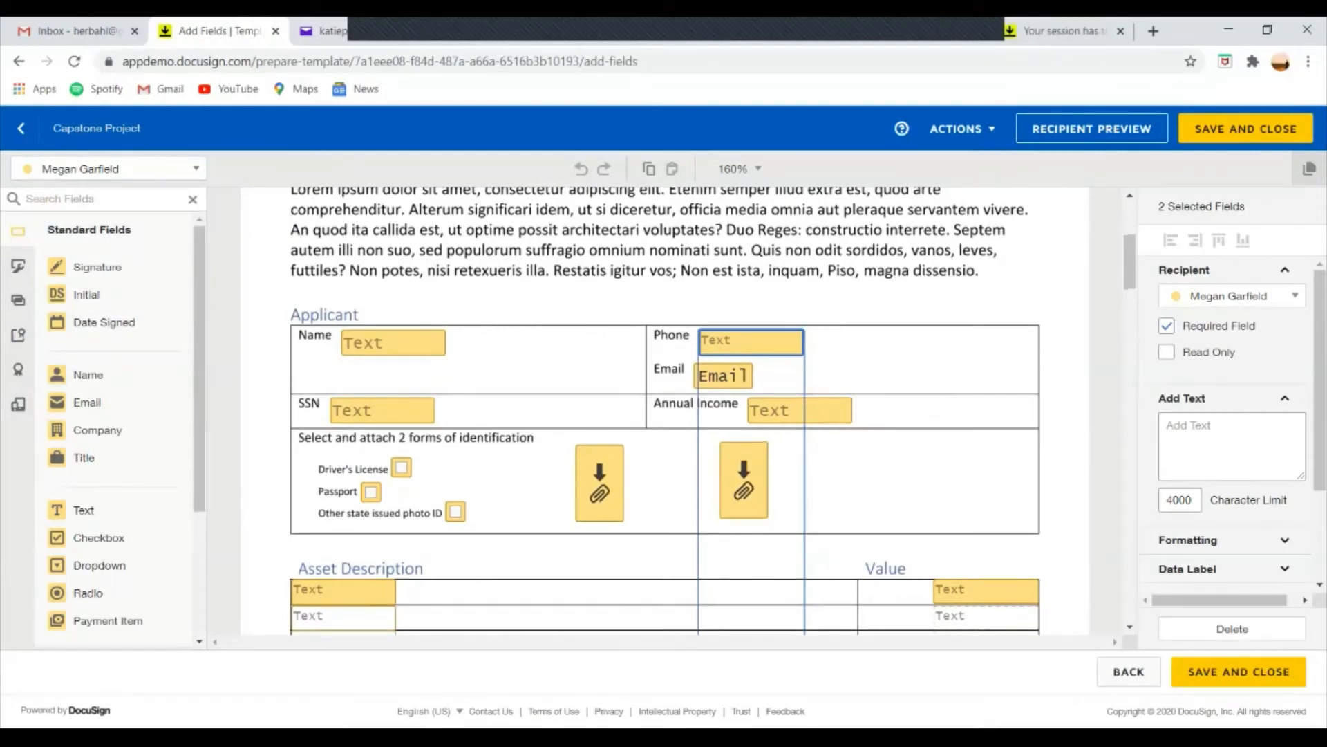
pyautogui.scroll(-2, 665, 411)
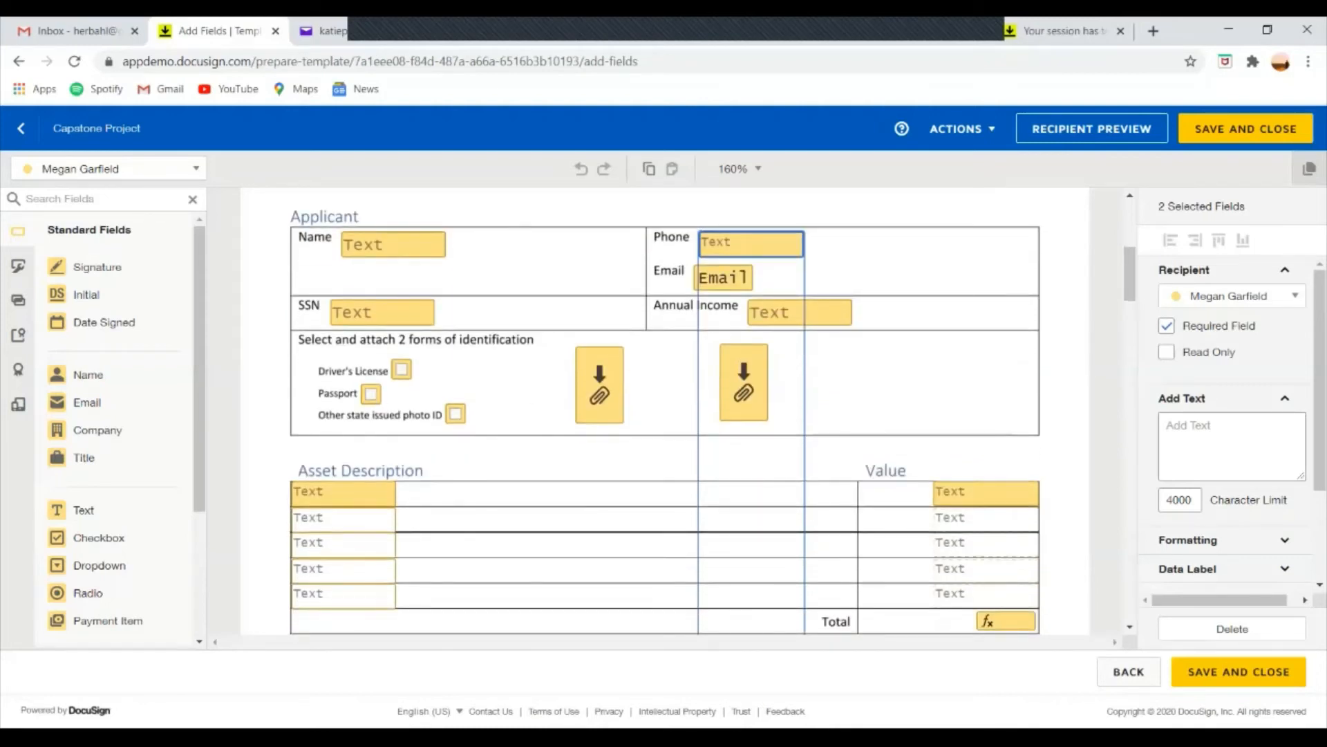
pyautogui.scroll(1, 665, 411)
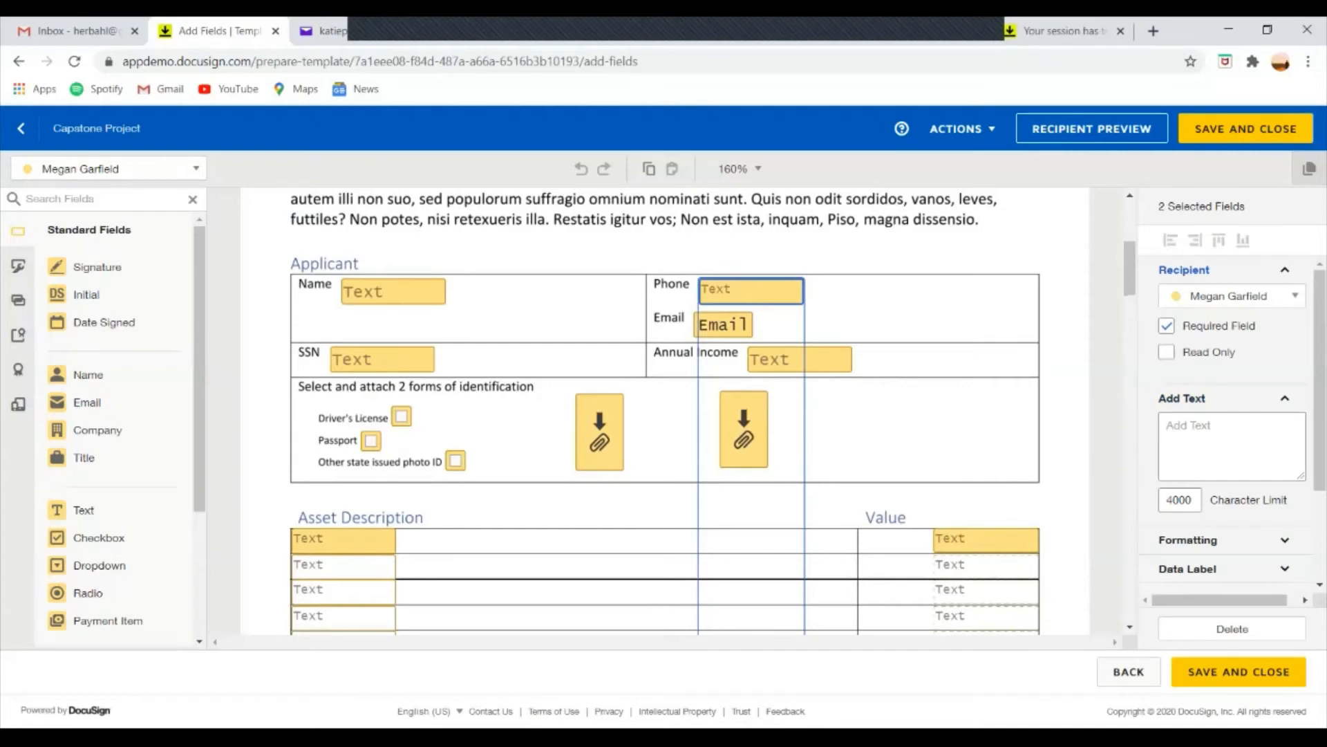
pyautogui.press('Escape')
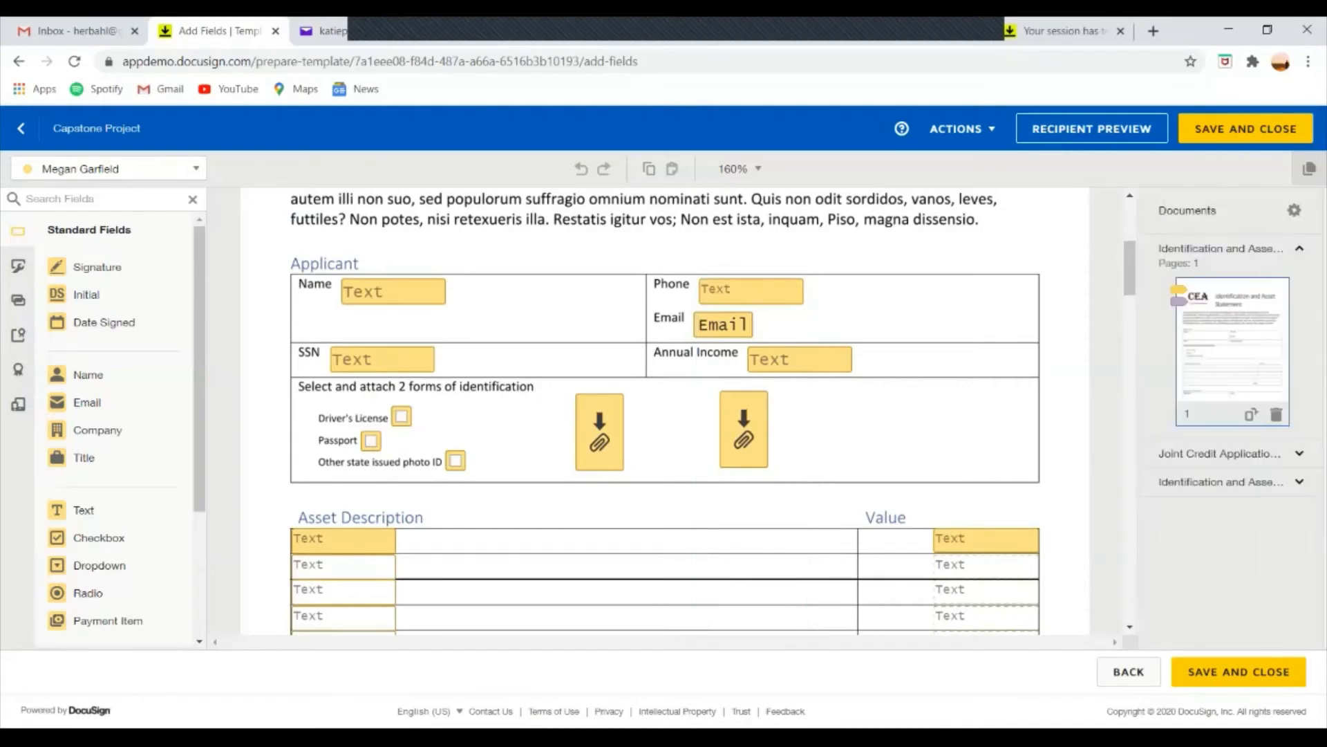
# Select the five fields in the Value column and align them to the right
pyautogui.scroll(-1, 665, 411)
pyautogui.click(986, 454)
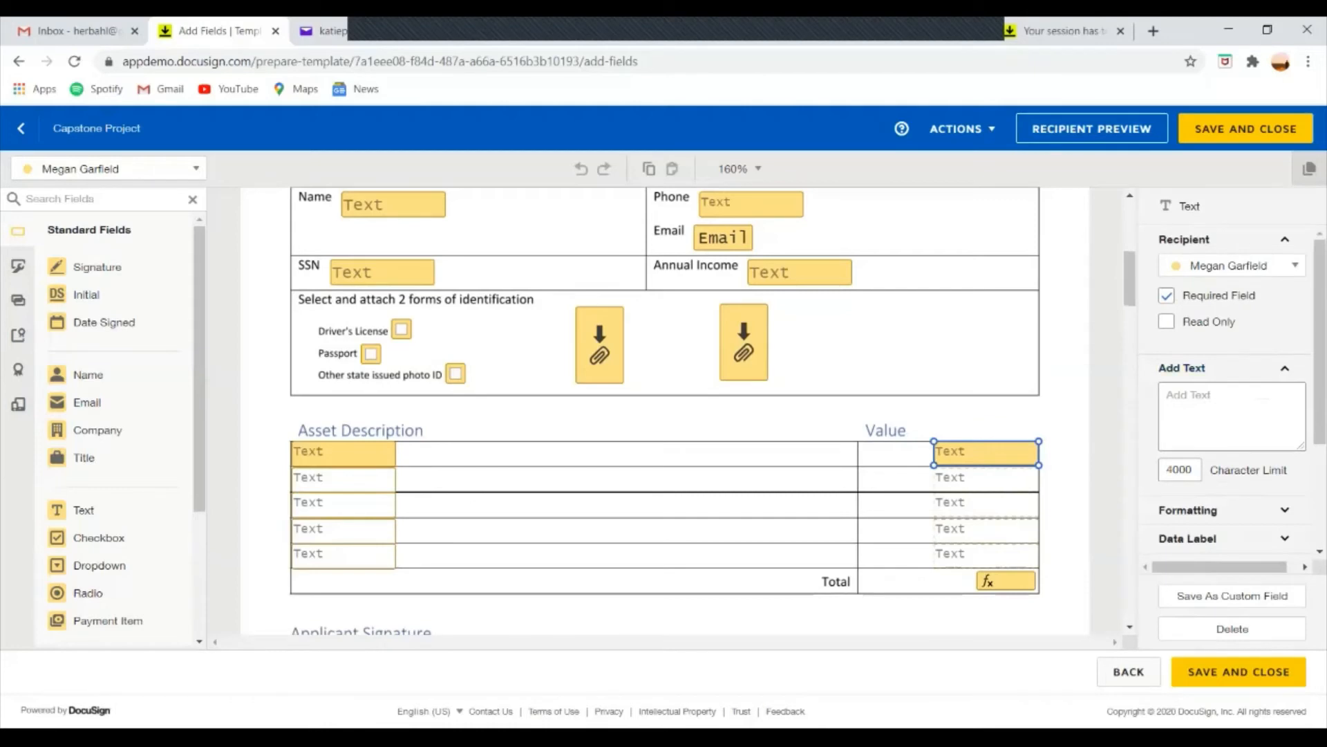
pyautogui.moveTo(986, 453); pyautogui.dragTo(1039, 568)
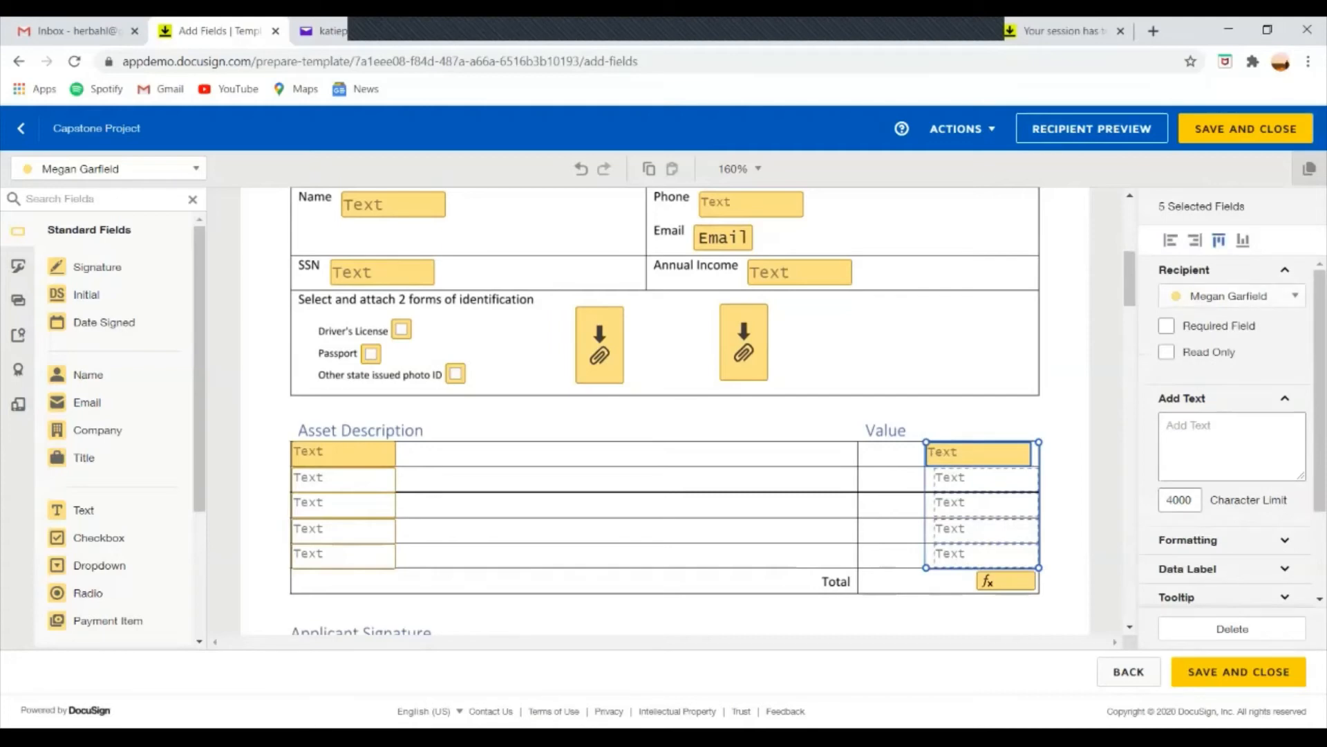
pyautogui.click(1195, 239)
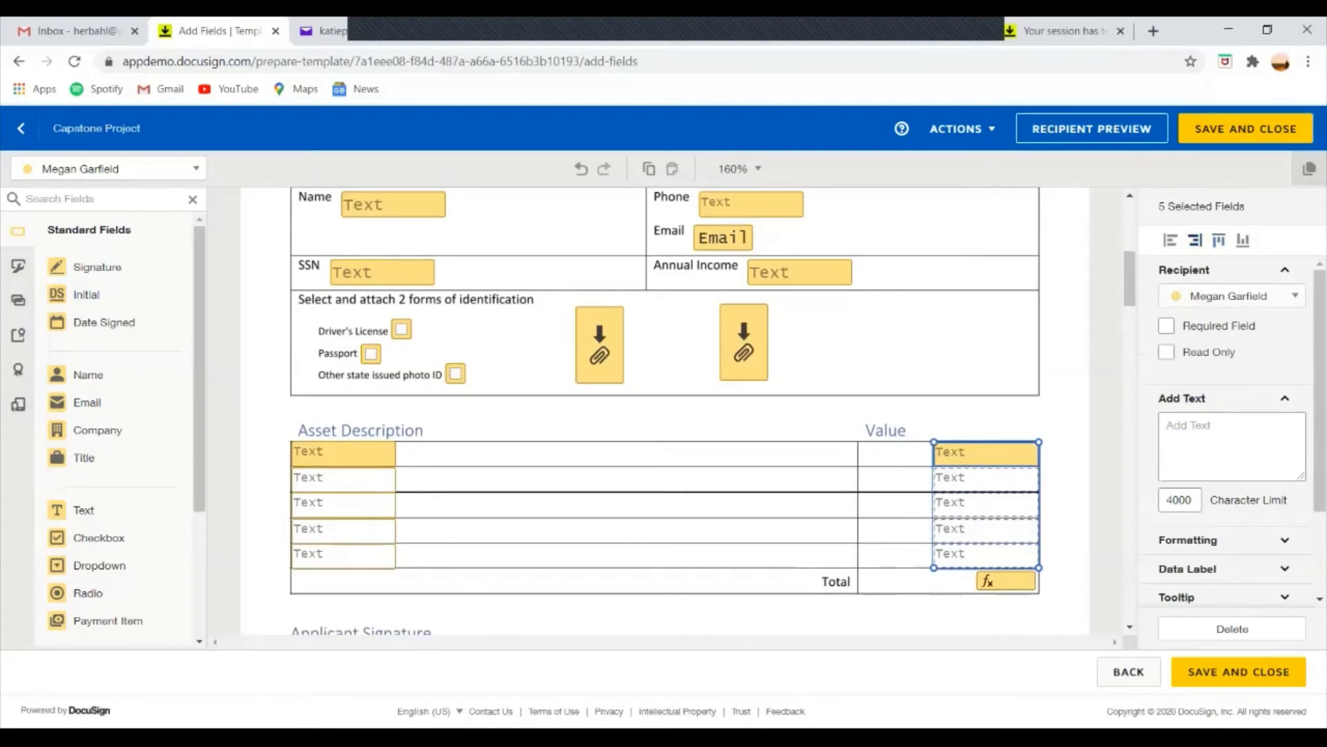
pyautogui.click(968, 352)
pyautogui.scroll(2, 967, 353)
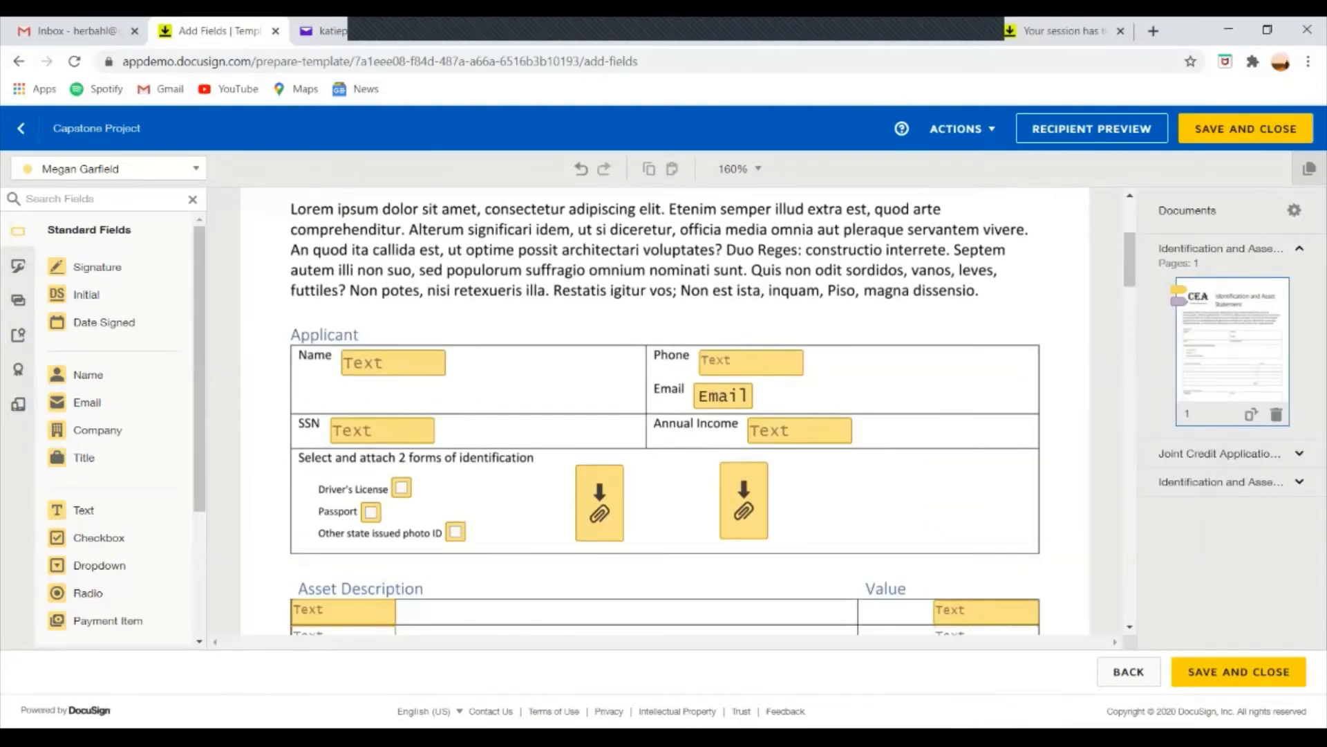
# Inspect the Phone field's custom field entry and its formatting, validation pattern and error message settings
pyautogui.click(750, 362)
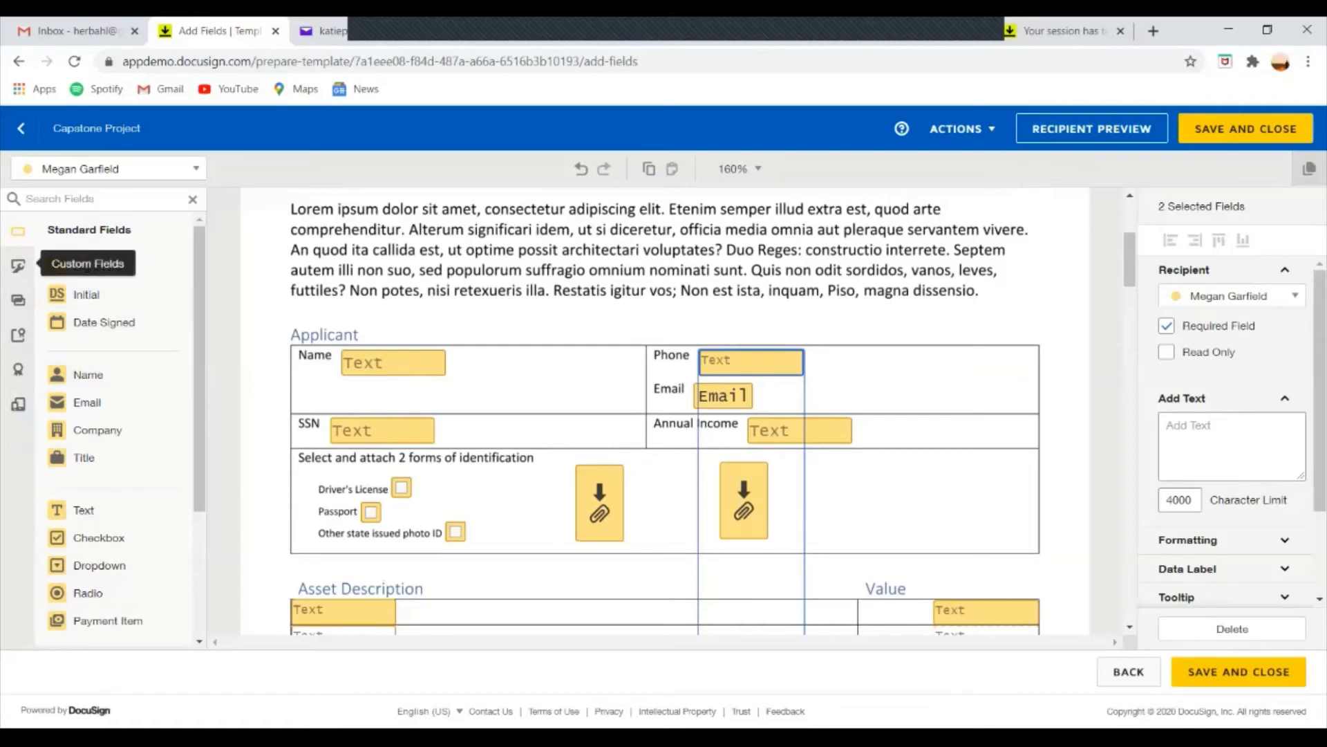
pyautogui.click(18, 265)
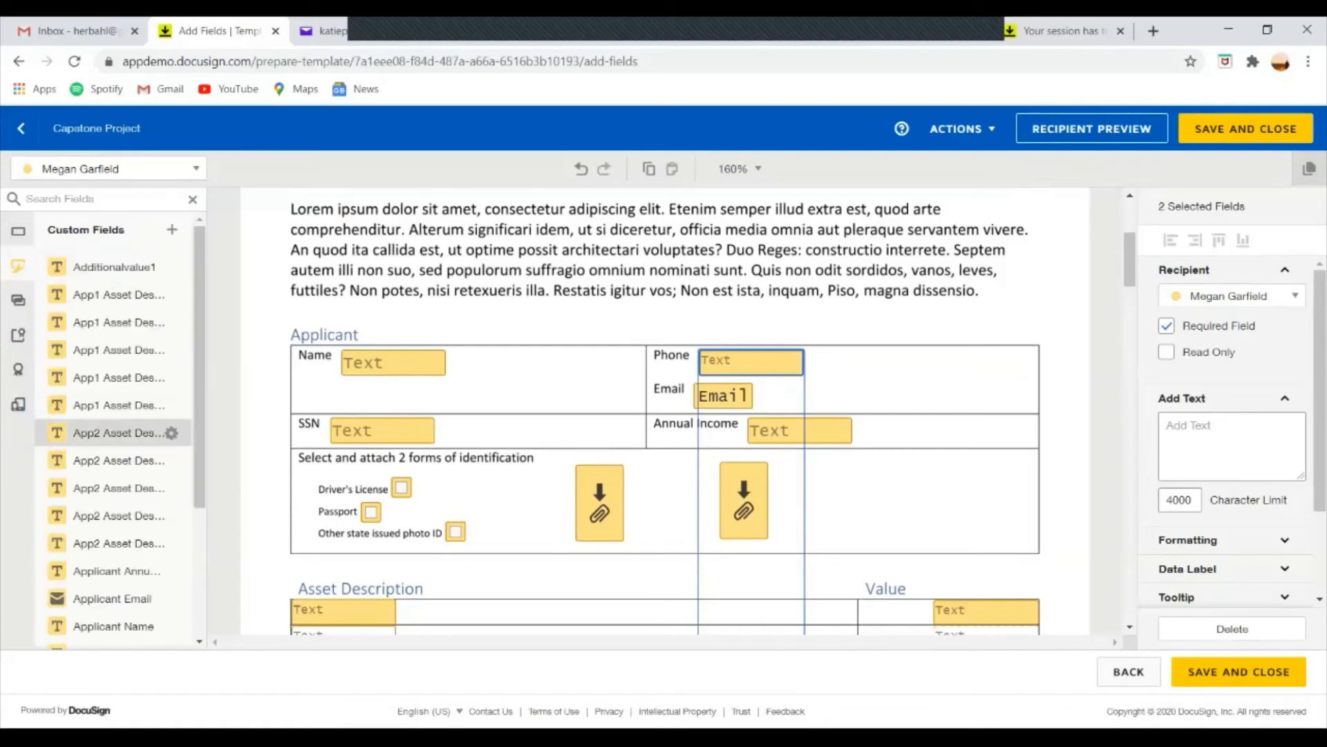
pyautogui.scroll(-3, 114, 430)
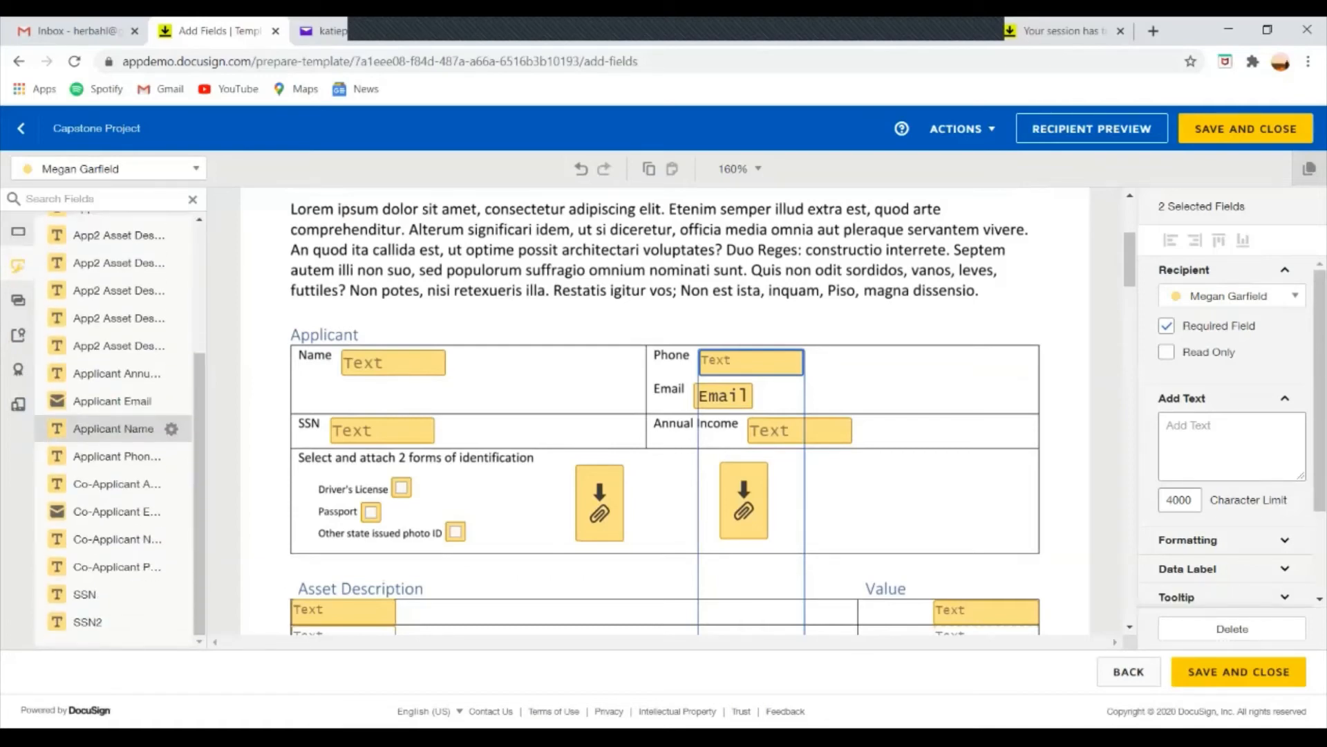
pyautogui.scroll(3, 114, 428)
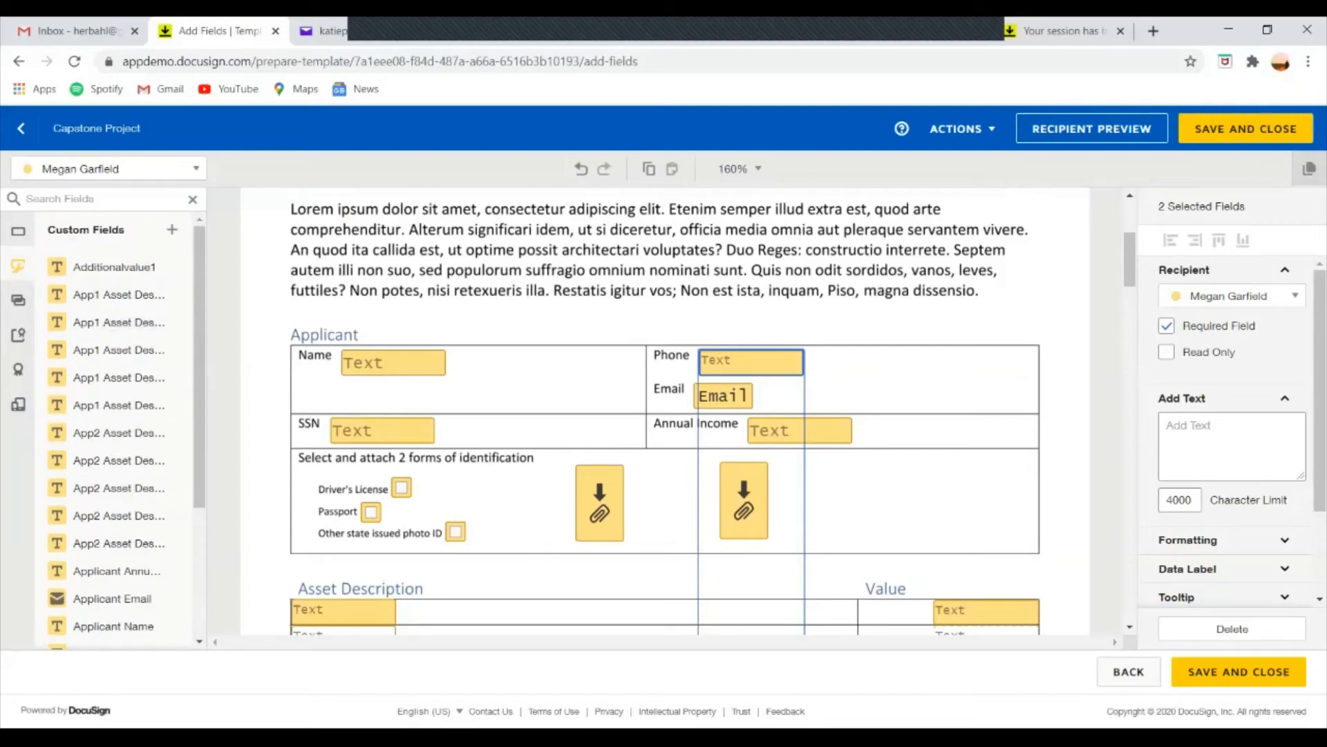
pyautogui.rightClick(1108, 333)
pyautogui.click(1284, 541)
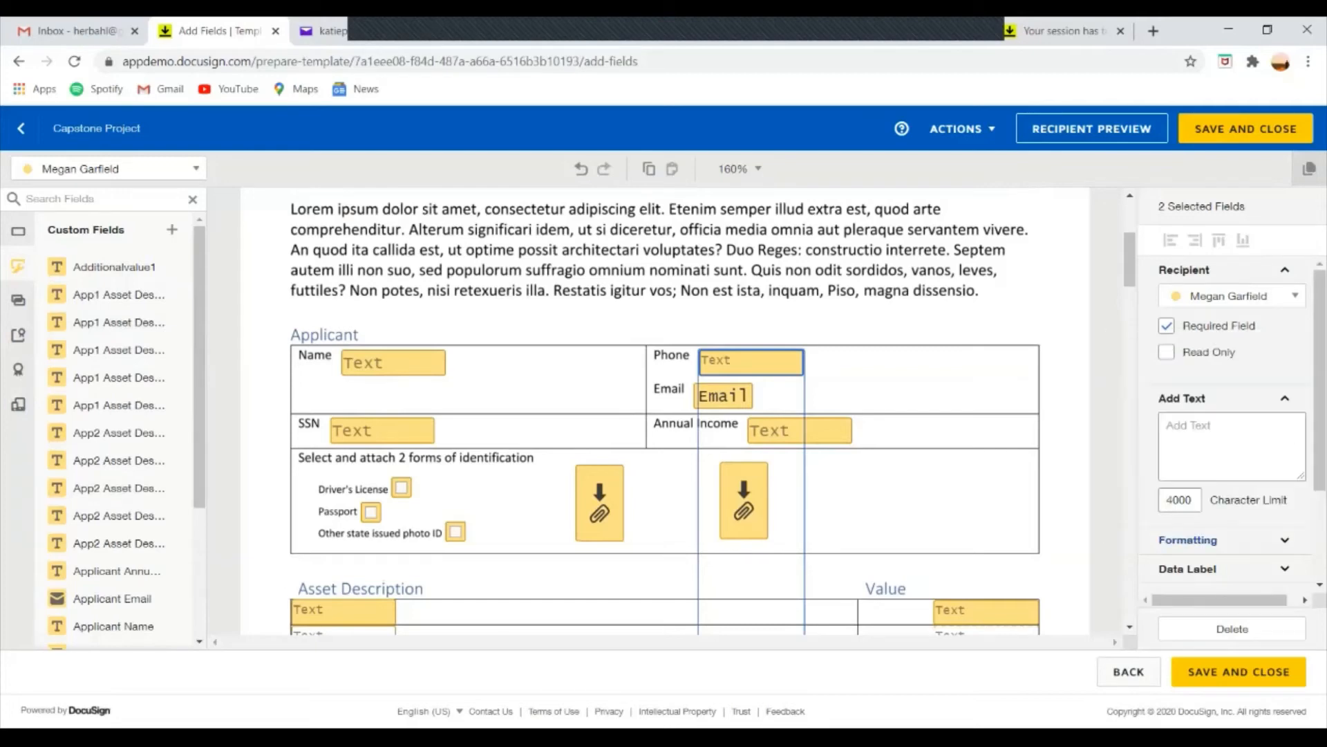
pyautogui.scroll(-2, 1244, 542)
pyautogui.scroll(-1, 1244, 531)
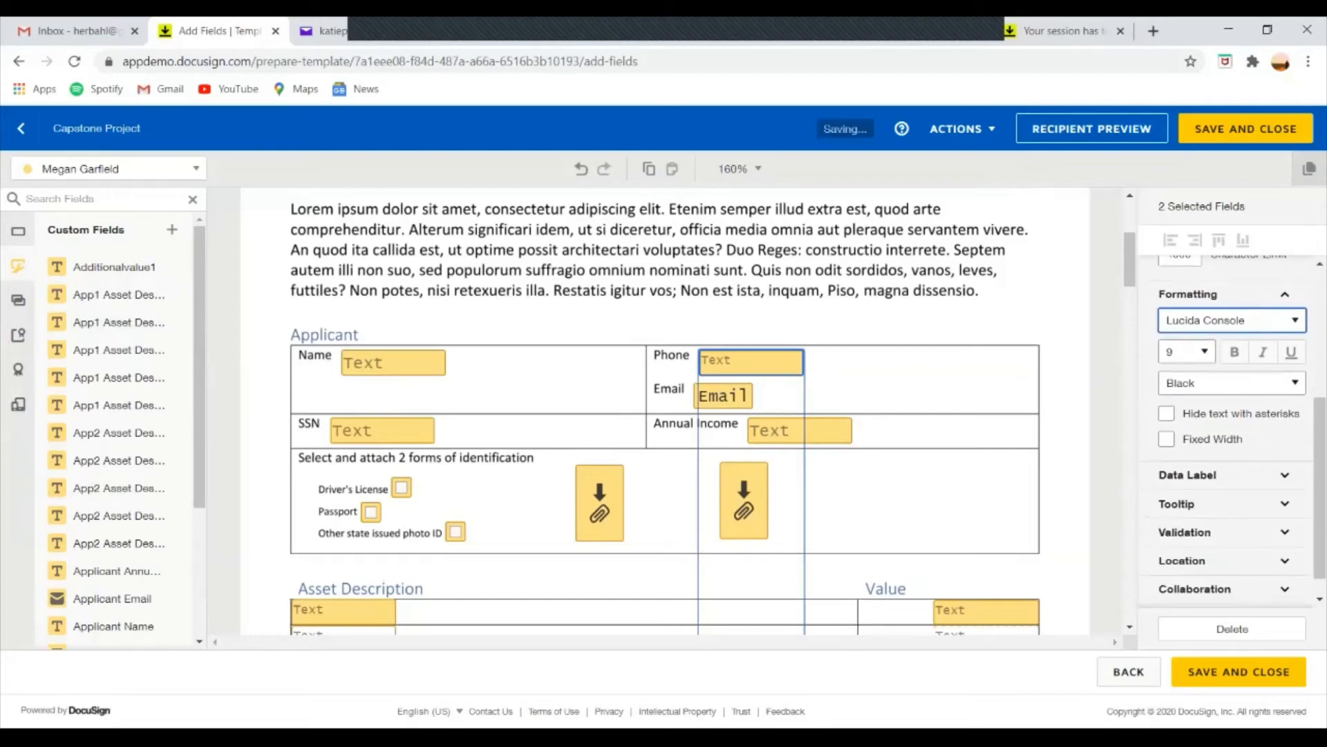
pyautogui.click(1244, 531)
pyautogui.scroll(-2, 1233, 423)
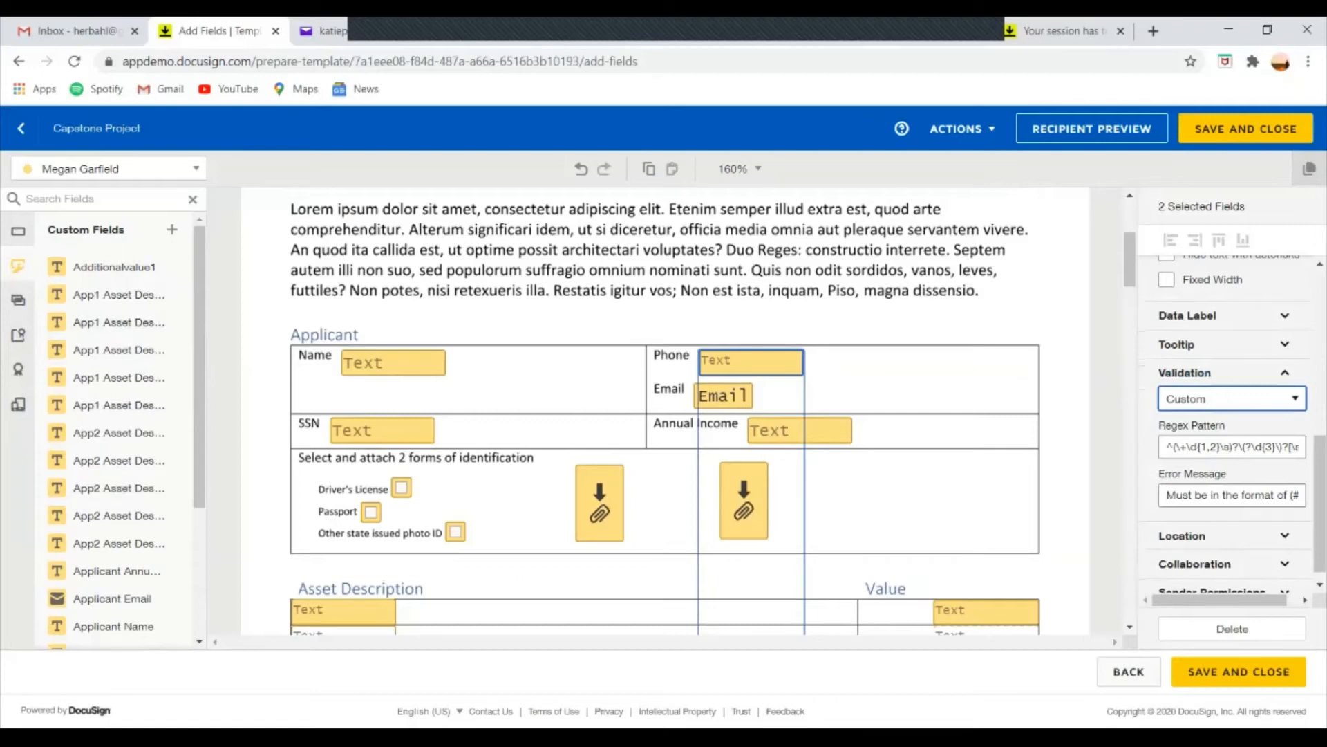
pyautogui.click(1287, 496)
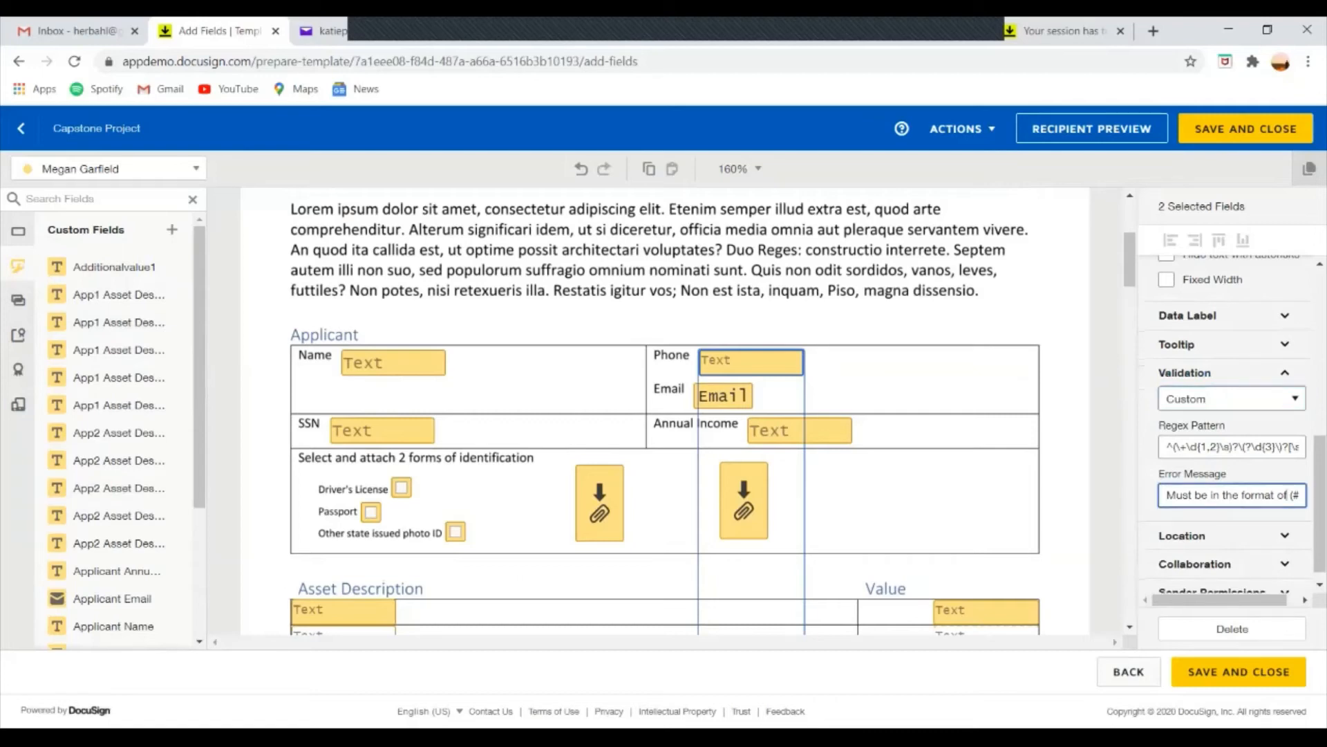
pyautogui.click(920, 498)
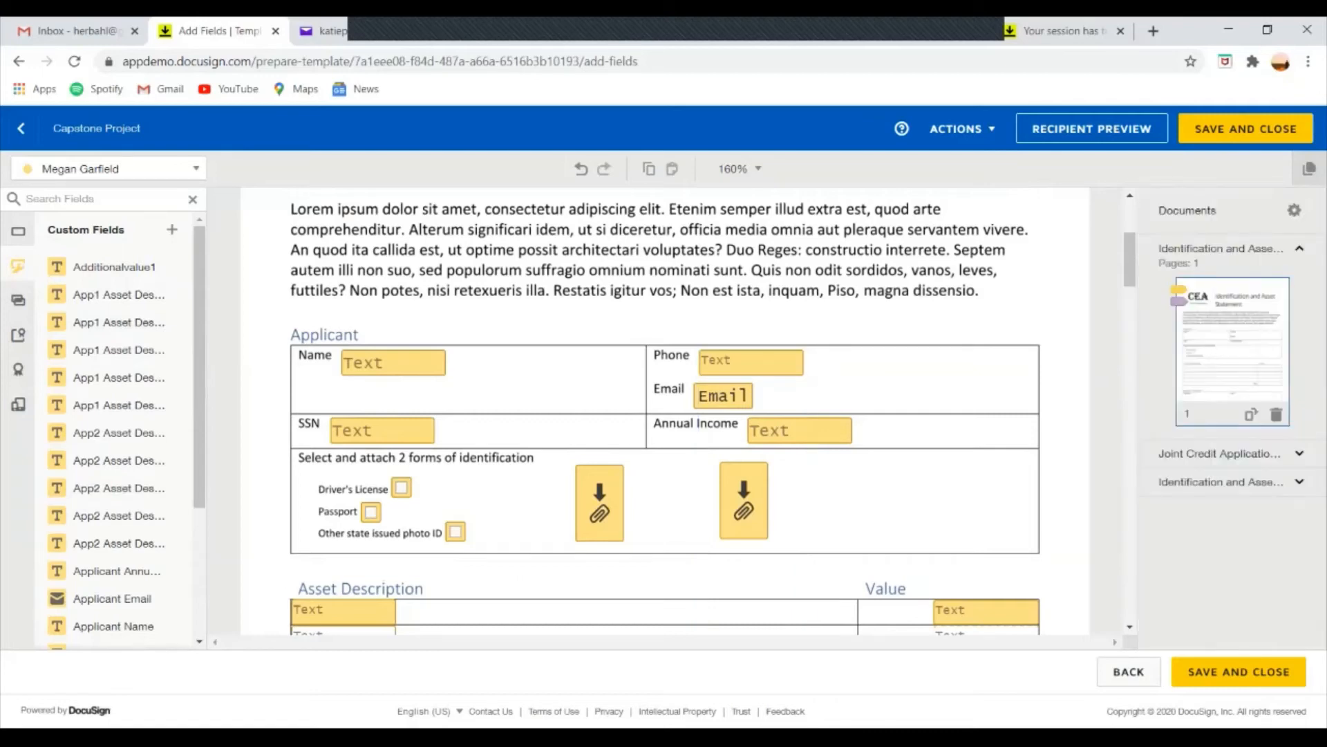
# Inspect the SSN field's settings and the identification checkbox group's properties
pyautogui.scroll(-2, 663, 415)
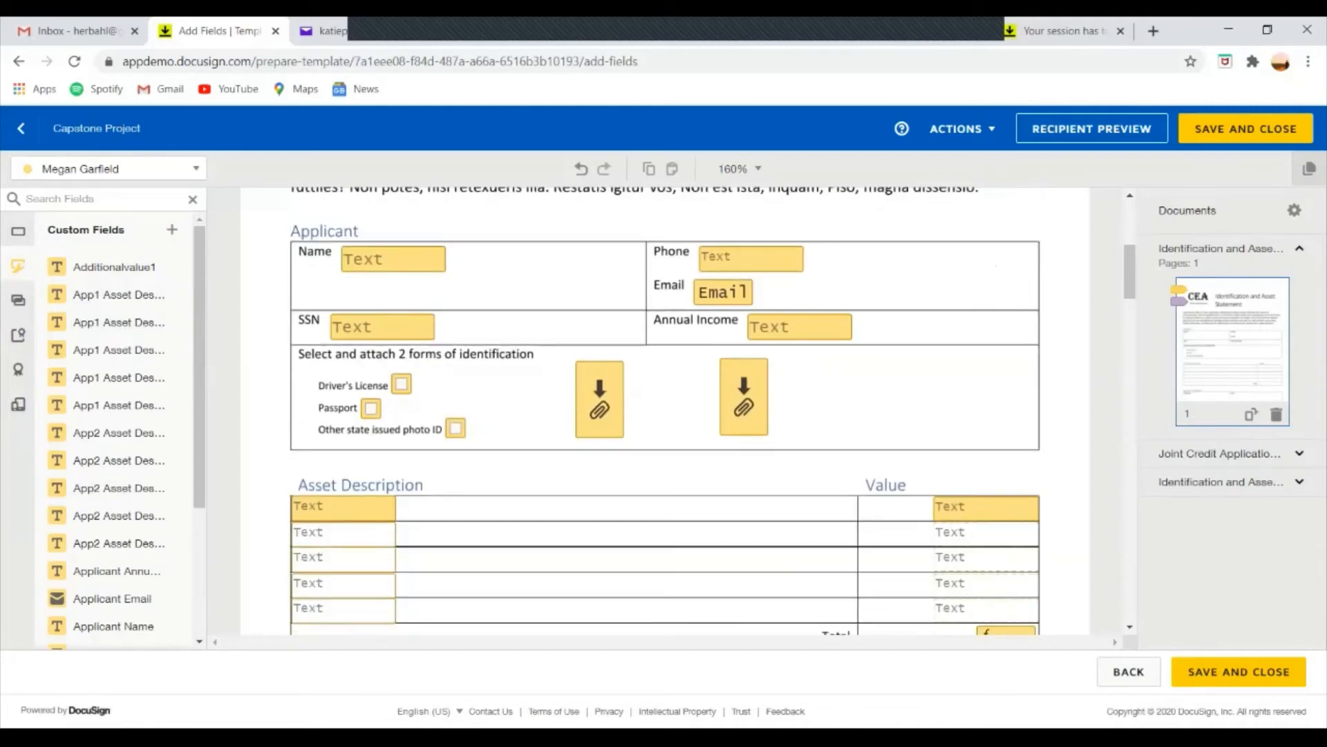
pyautogui.click(382, 327)
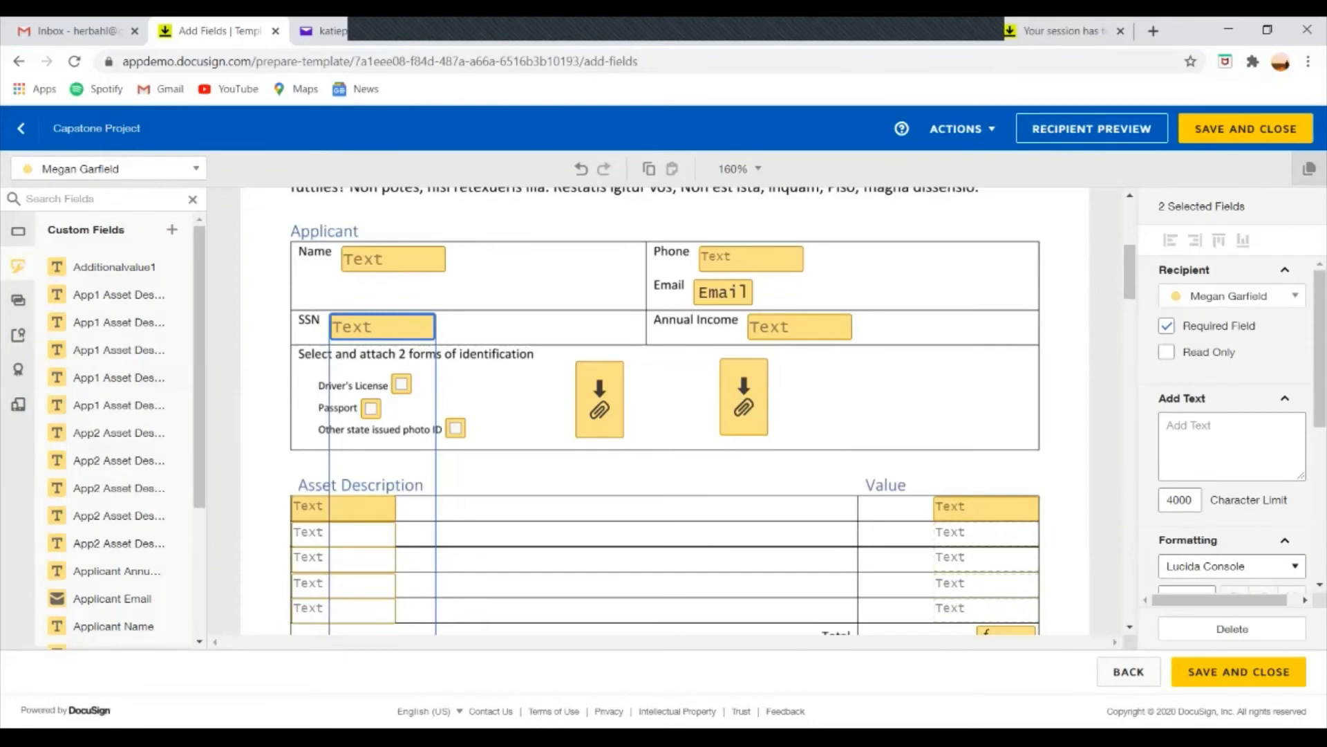
pyautogui.scroll(-5, 1231, 415)
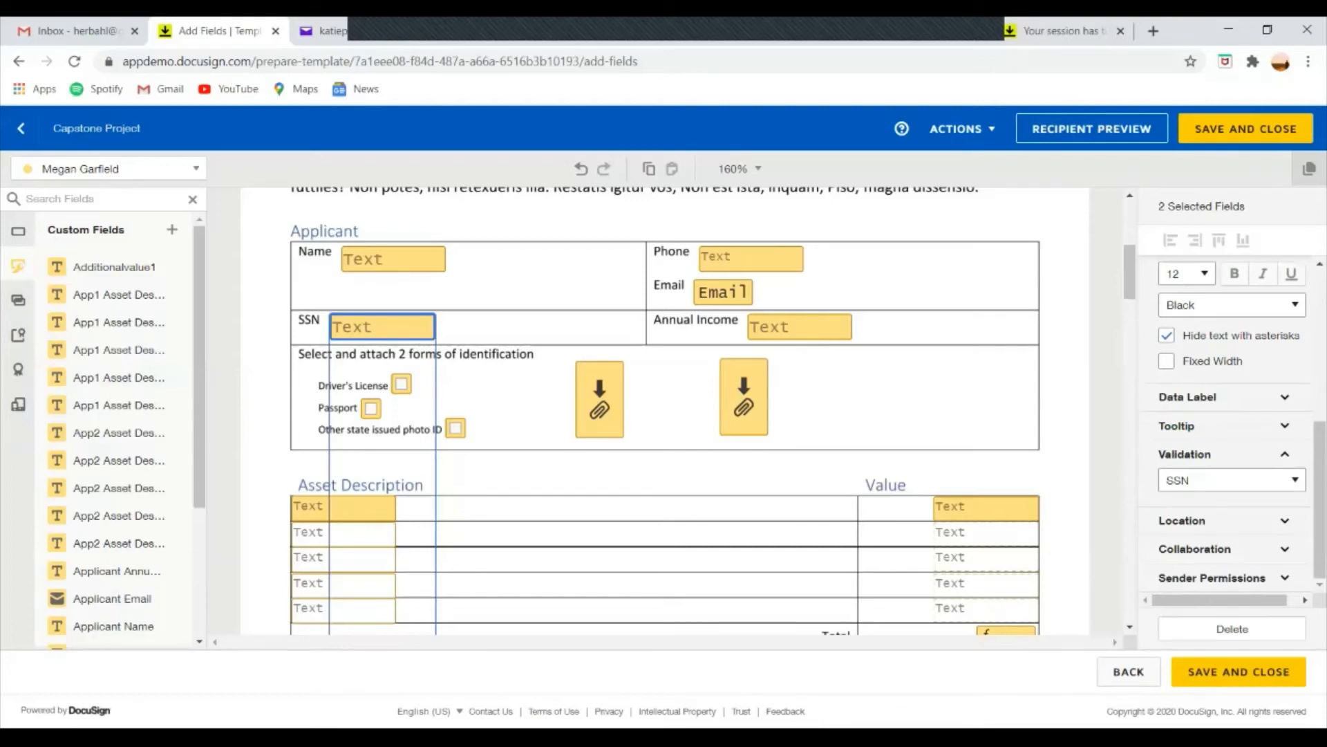
pyautogui.press('Escape')
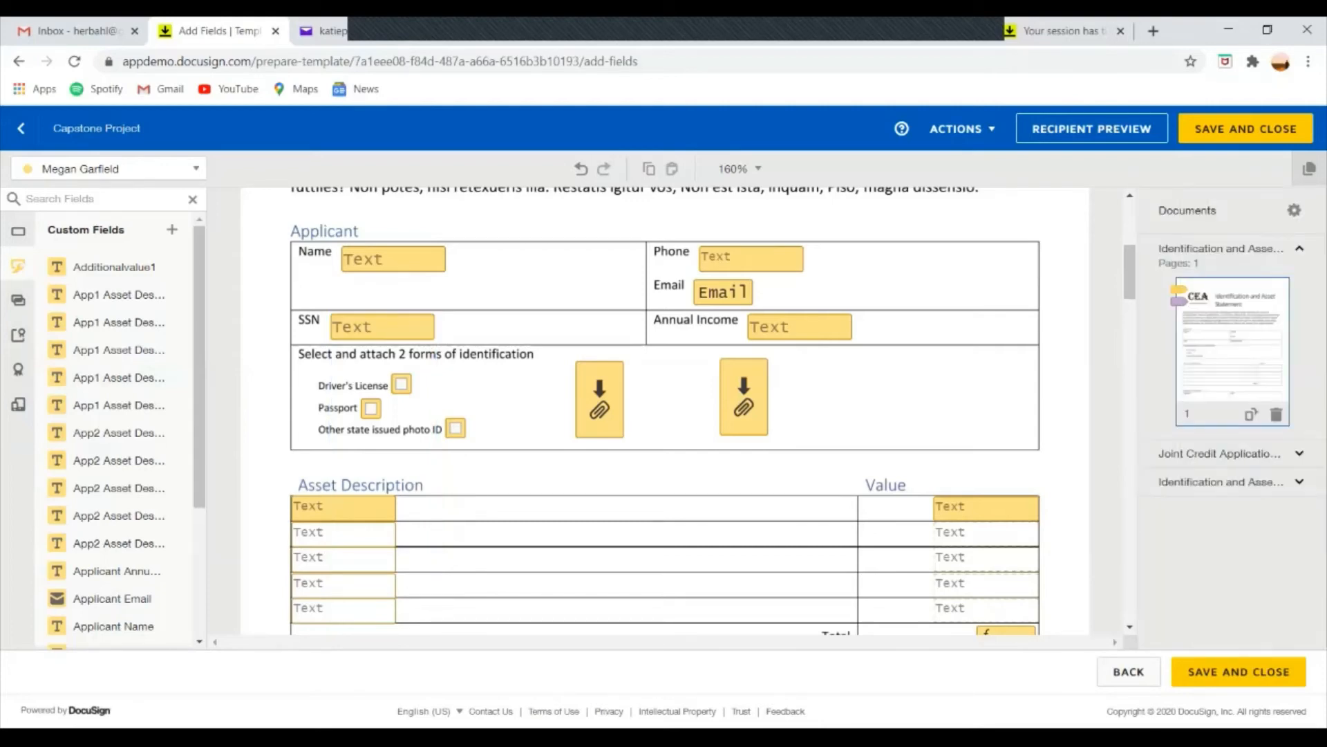
pyautogui.click(401, 383)
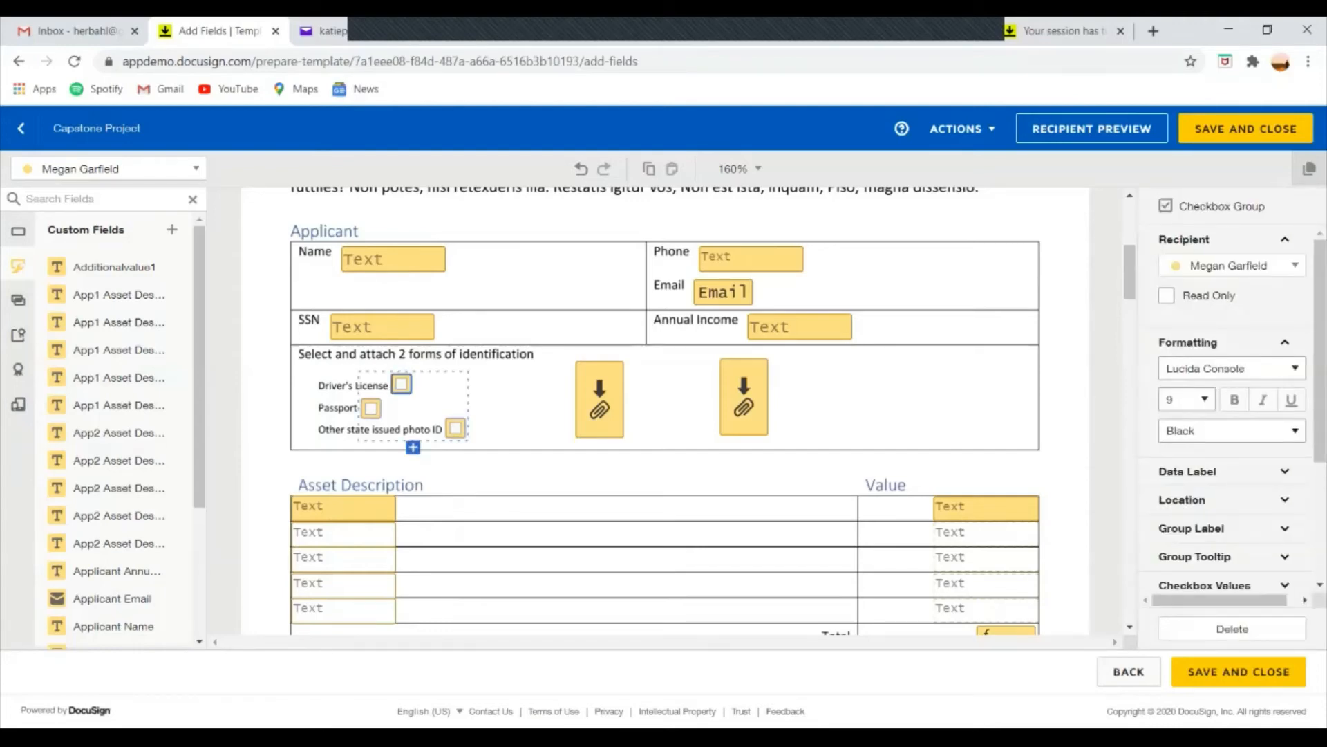
pyautogui.press('Escape')
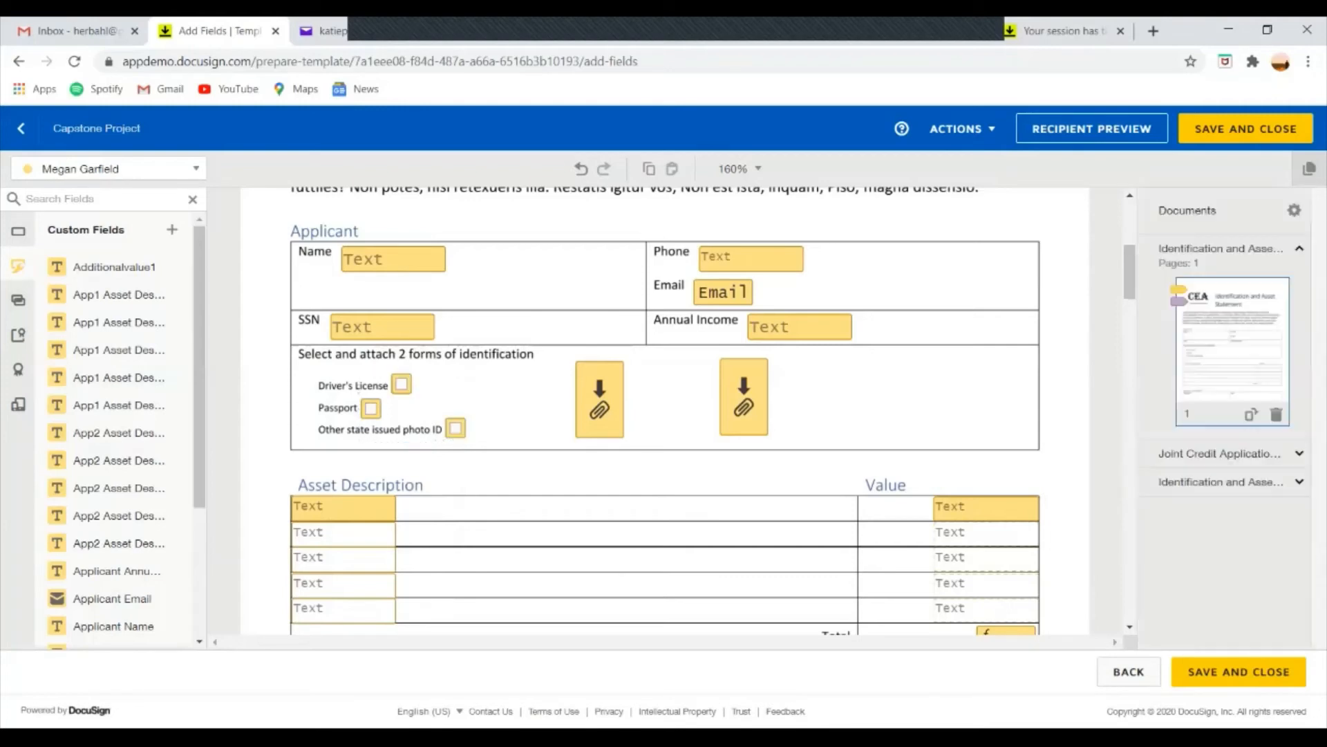
# Select the first Asset Description field and open its conditional logic settings
pyautogui.scroll(-3, 663, 411)
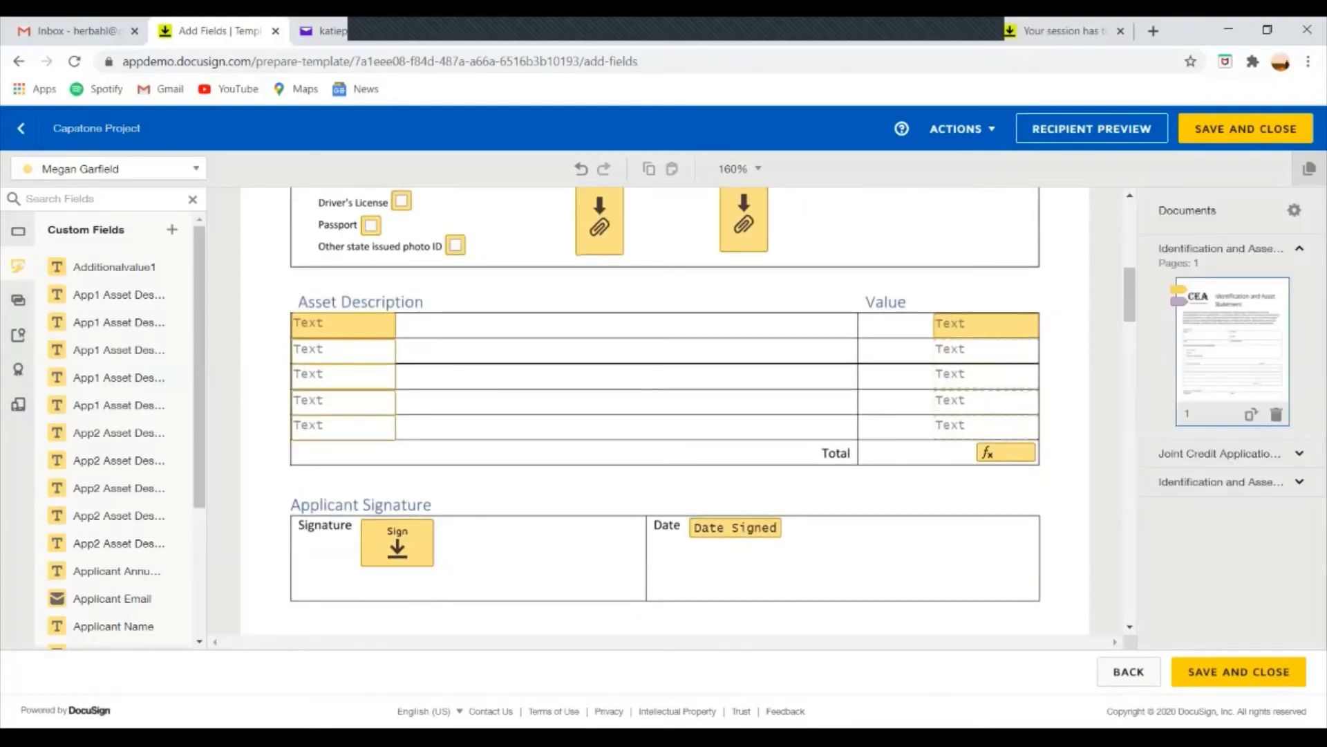
pyautogui.click(343, 325)
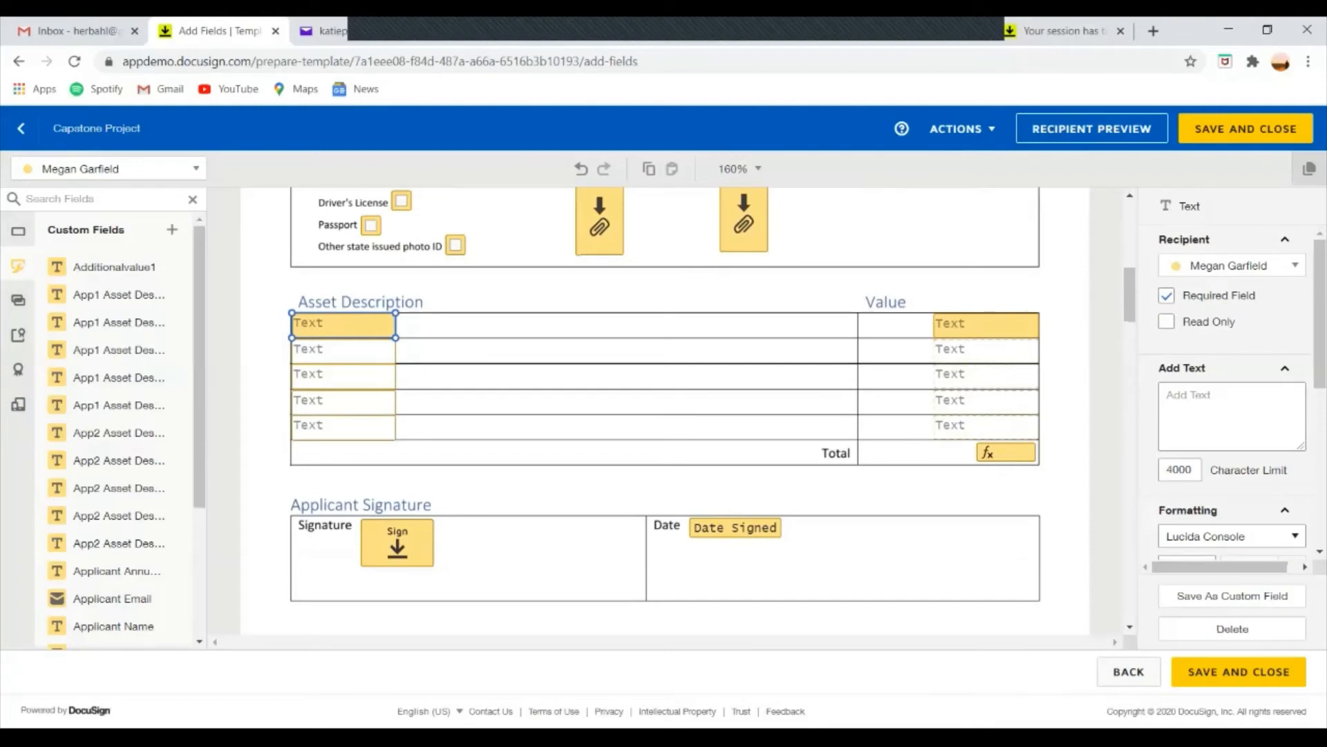
pyautogui.scroll(-3, 1231, 387)
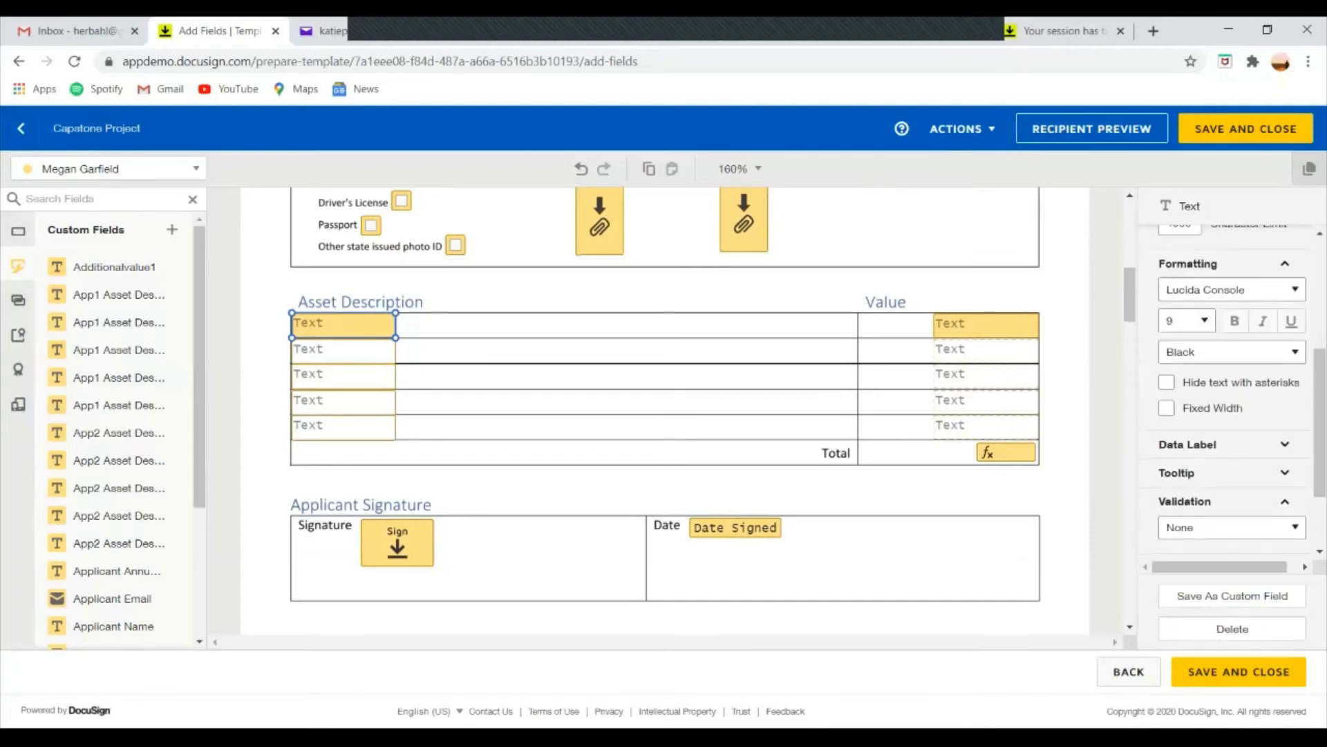
pyautogui.scroll(-2, 1231, 415)
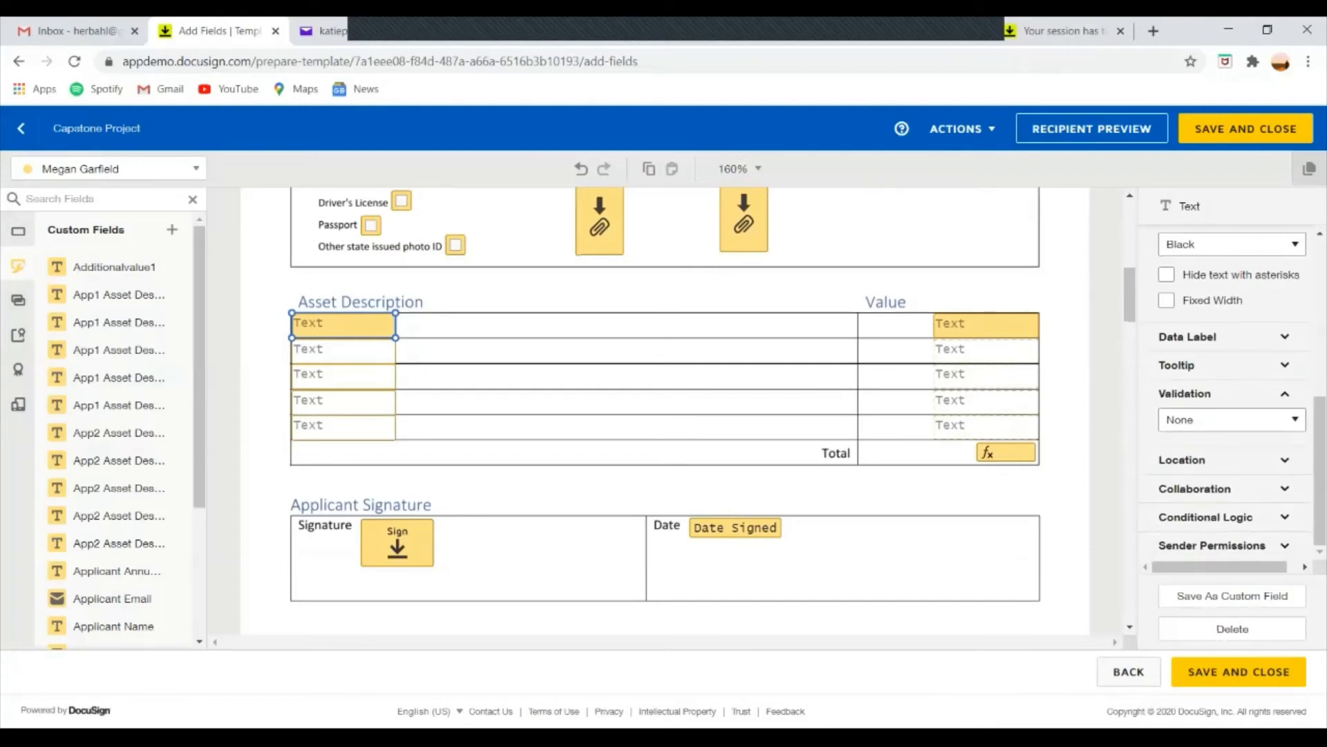
pyautogui.click(1206, 517)
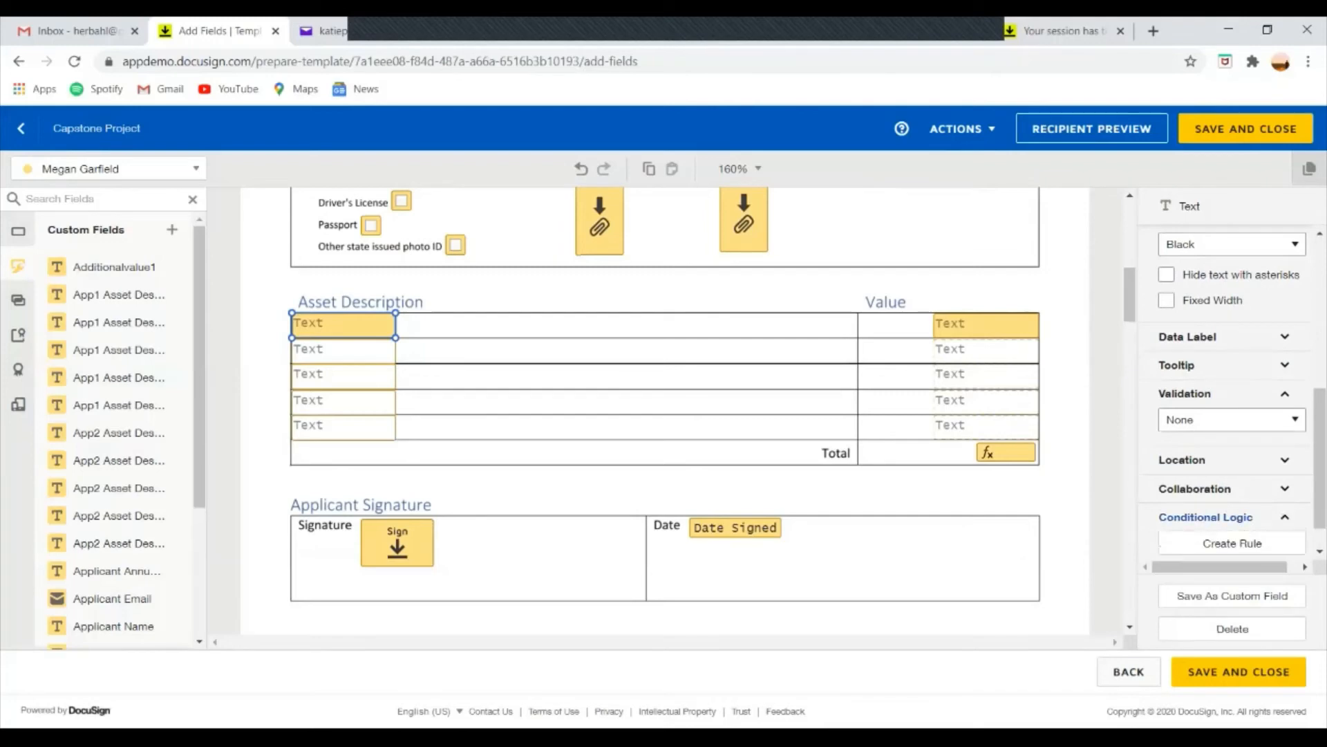
# Inspect the Asset Description field's sender permissions, the first Value field's validation and the Total formula field's settings
pyautogui.scroll(-1, 1205, 517)
pyautogui.click(1212, 545)
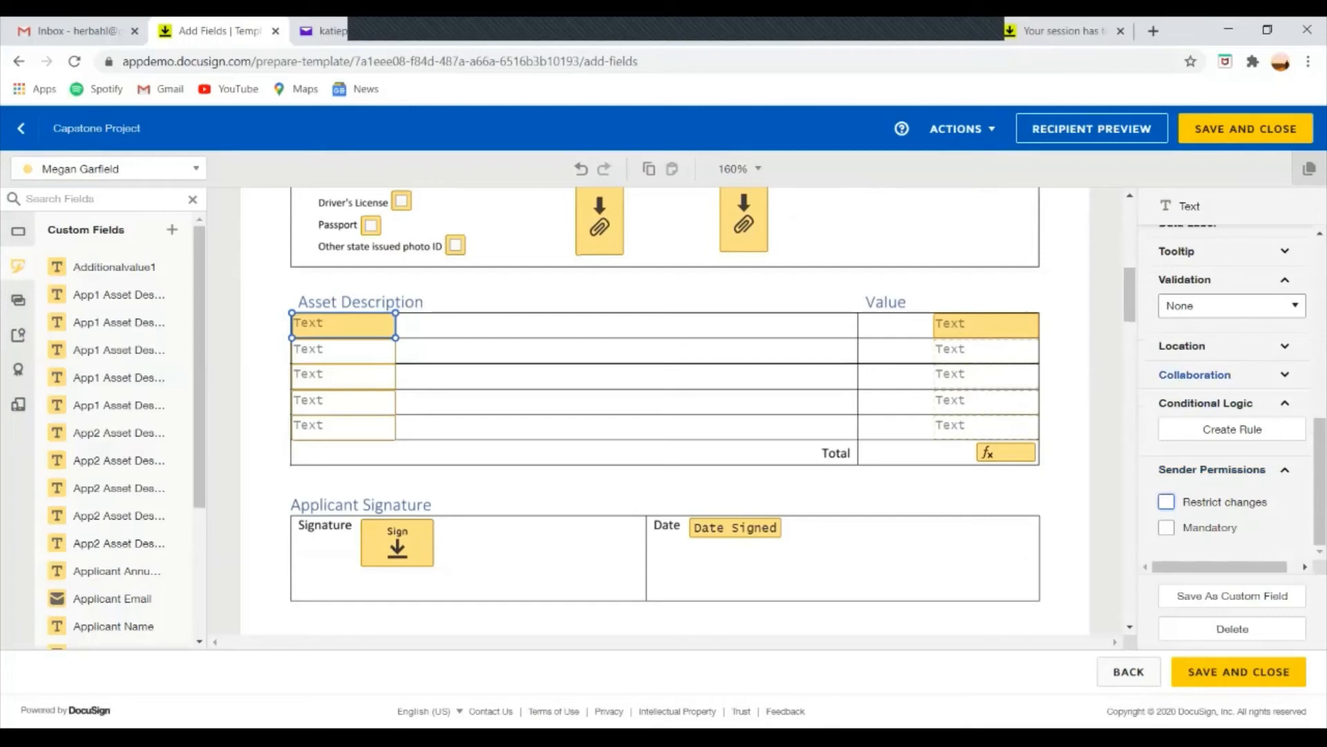
pyautogui.click(986, 325)
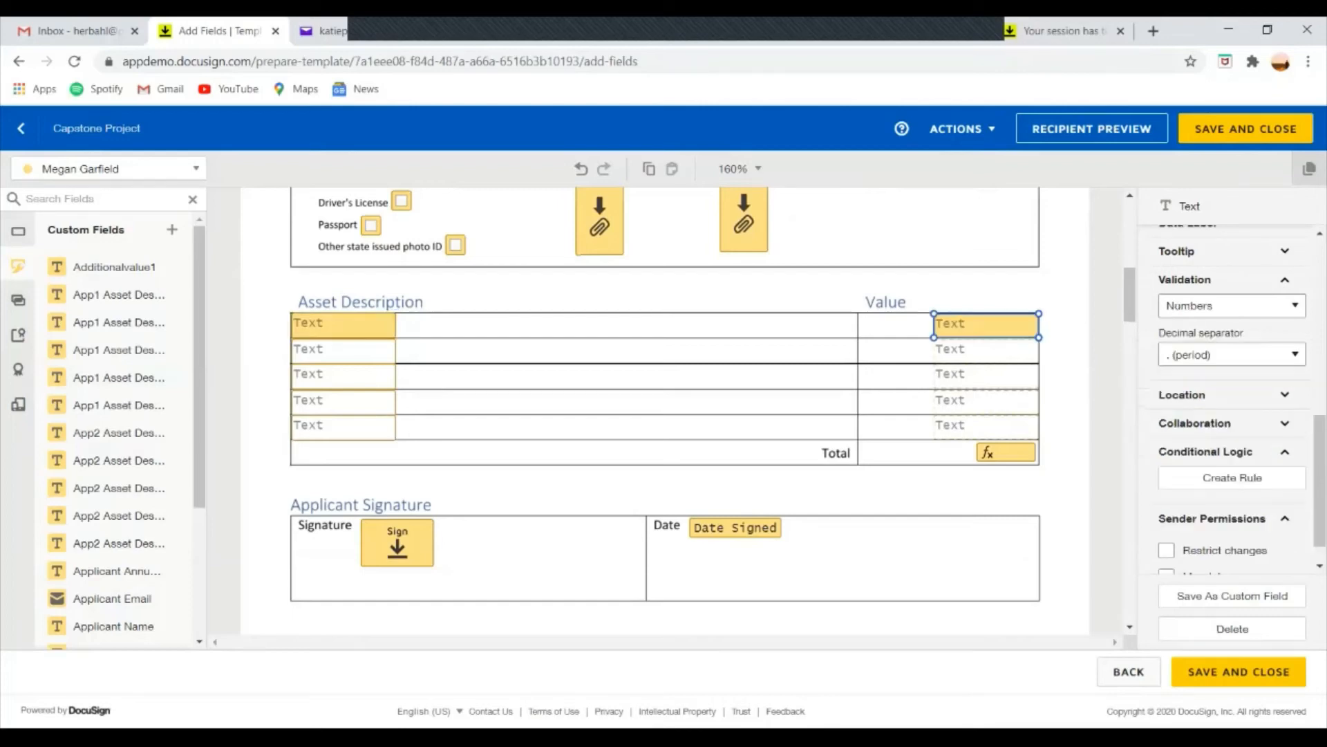
pyautogui.click(1006, 453)
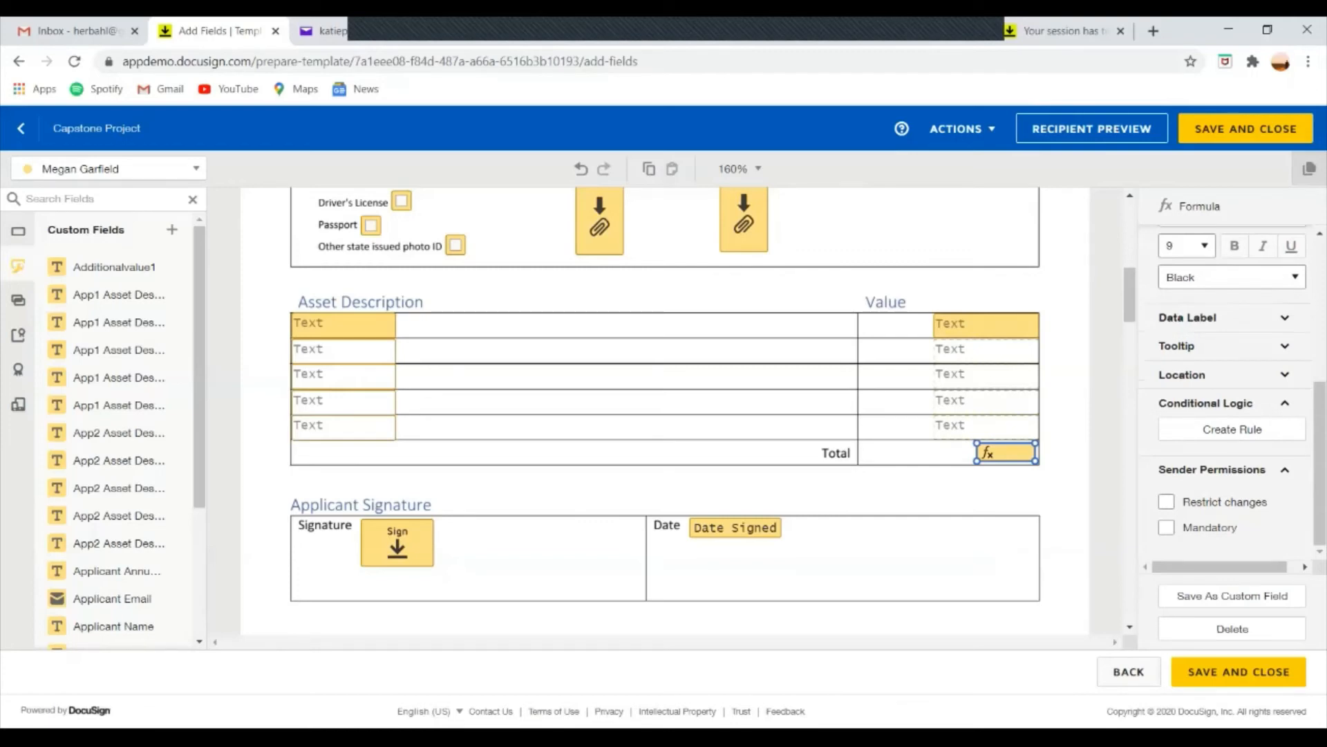
pyautogui.scroll(-3, 666, 413)
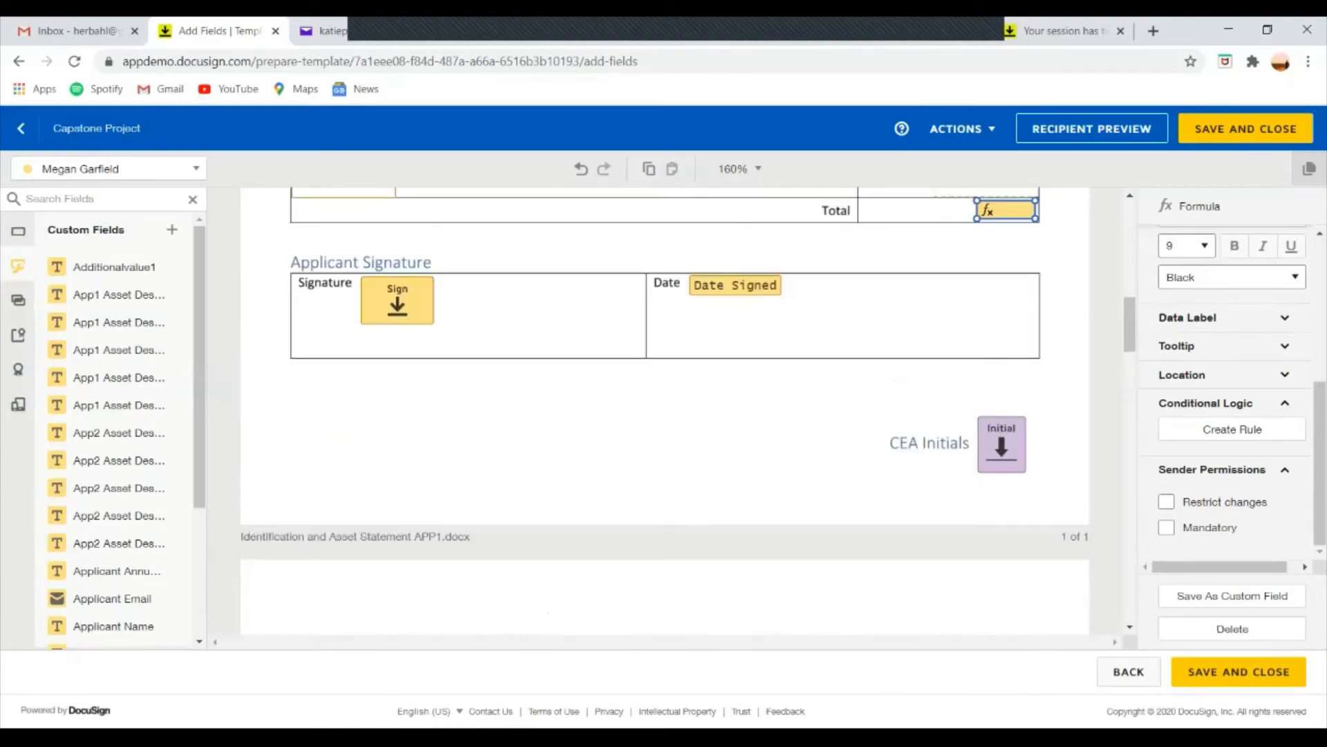
pyautogui.click(166, 168)
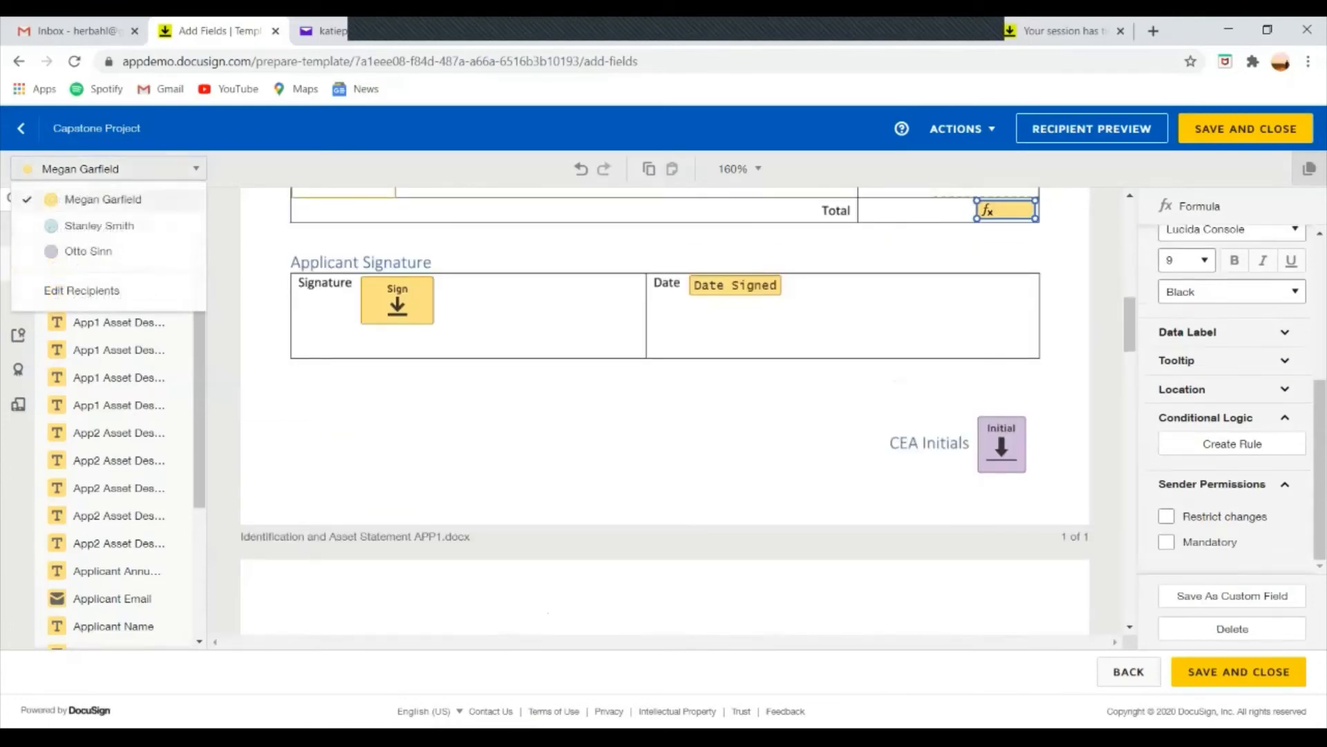
pyautogui.click(99, 226)
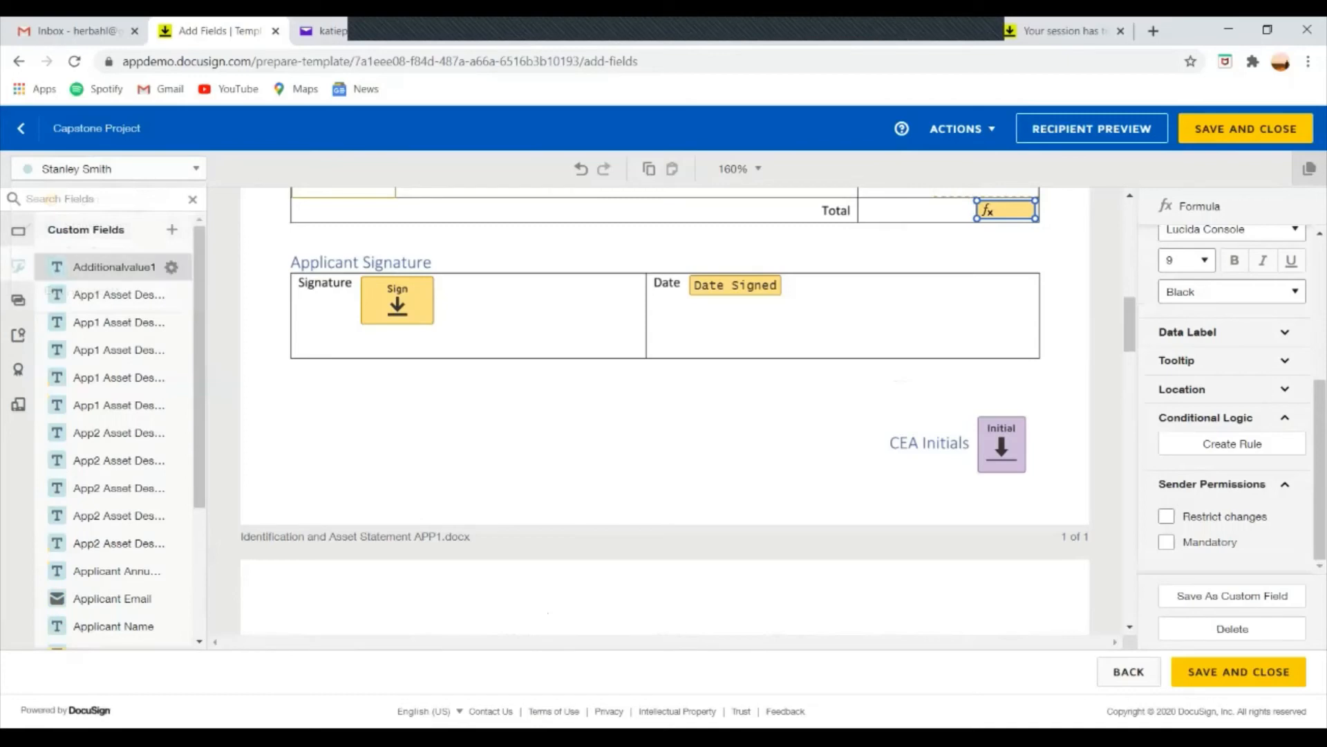
pyautogui.scroll(-5, 664, 415)
pyautogui.scroll(-8, 664, 414)
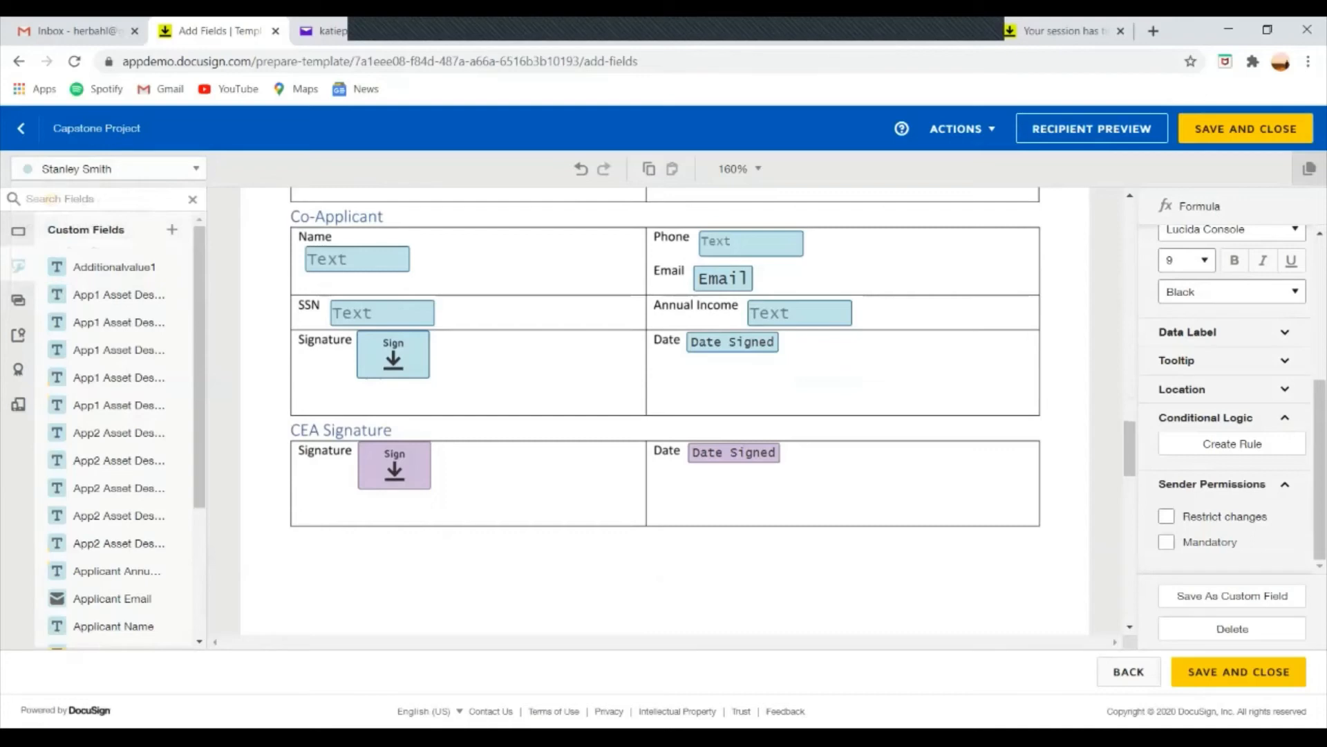
pyautogui.click(104, 168)
pyautogui.click(88, 250)
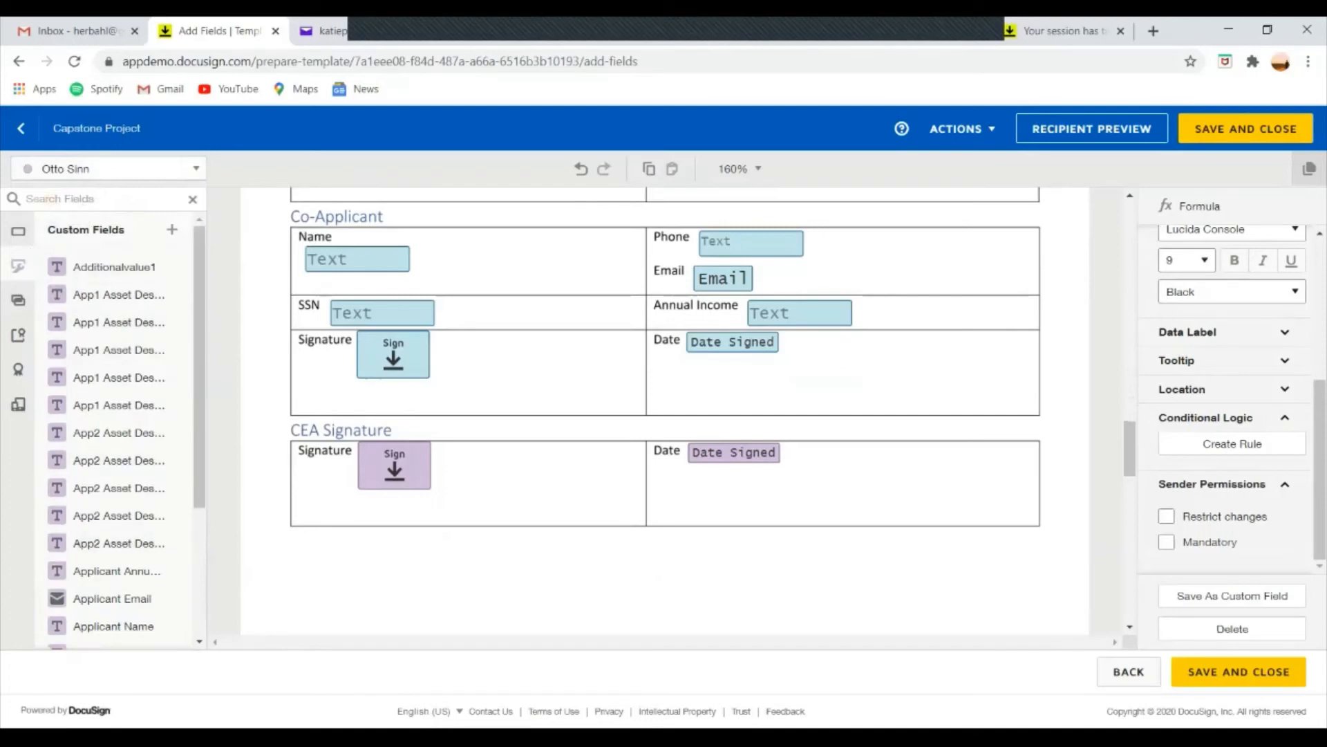
pyautogui.scroll(-9, 666, 411)
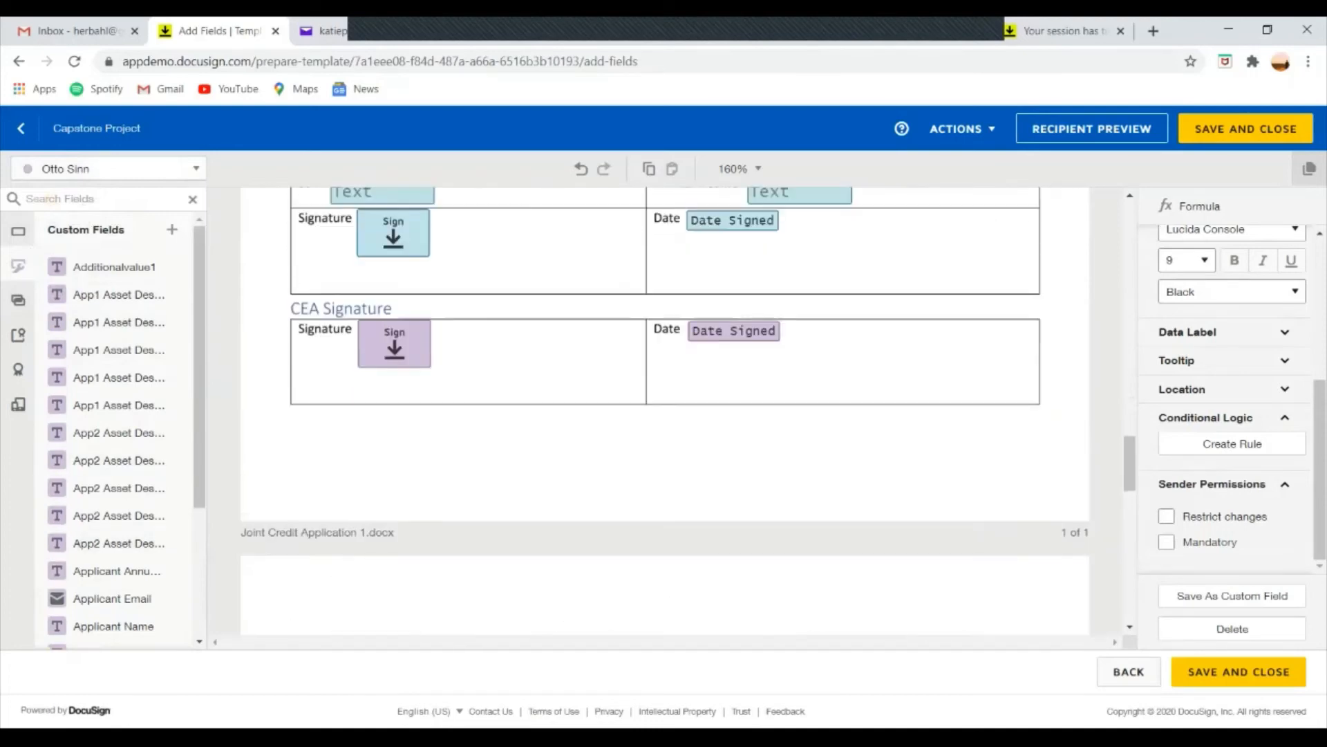
pyautogui.scroll(-10, 665, 410)
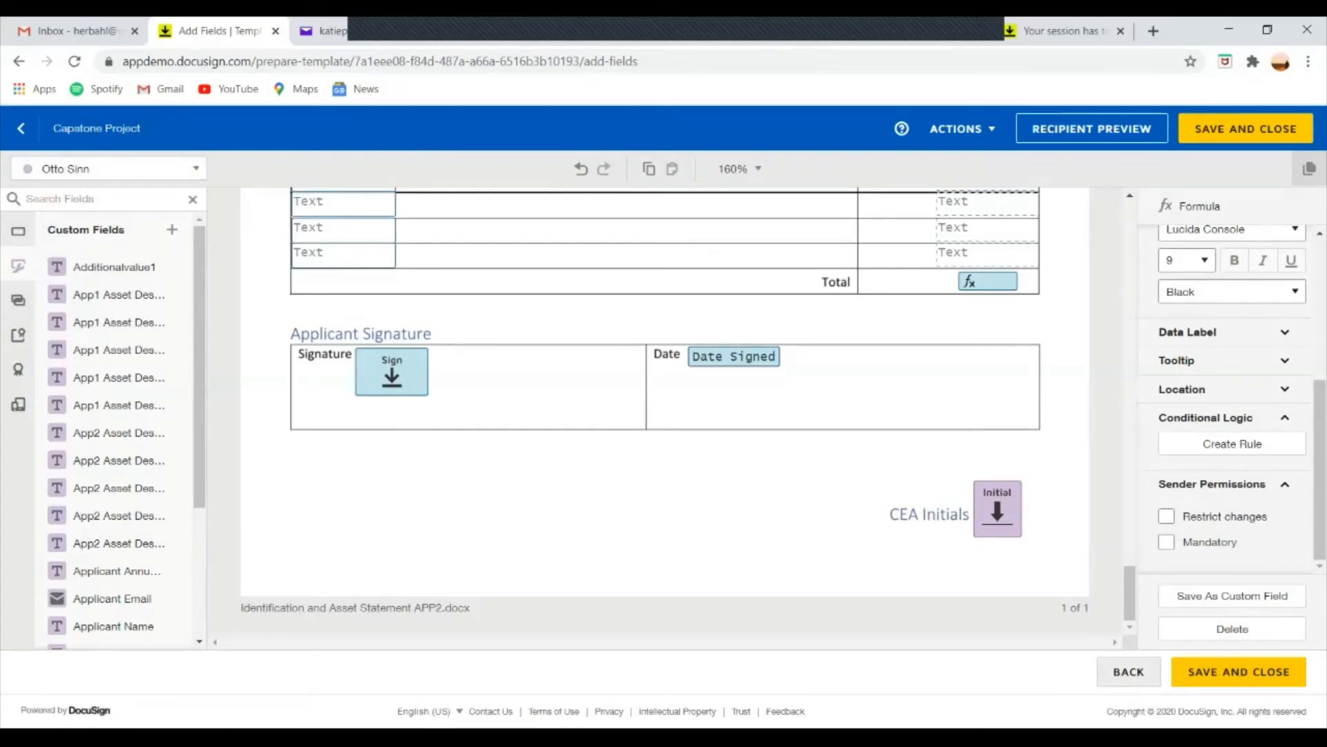
pyautogui.click(21, 129)
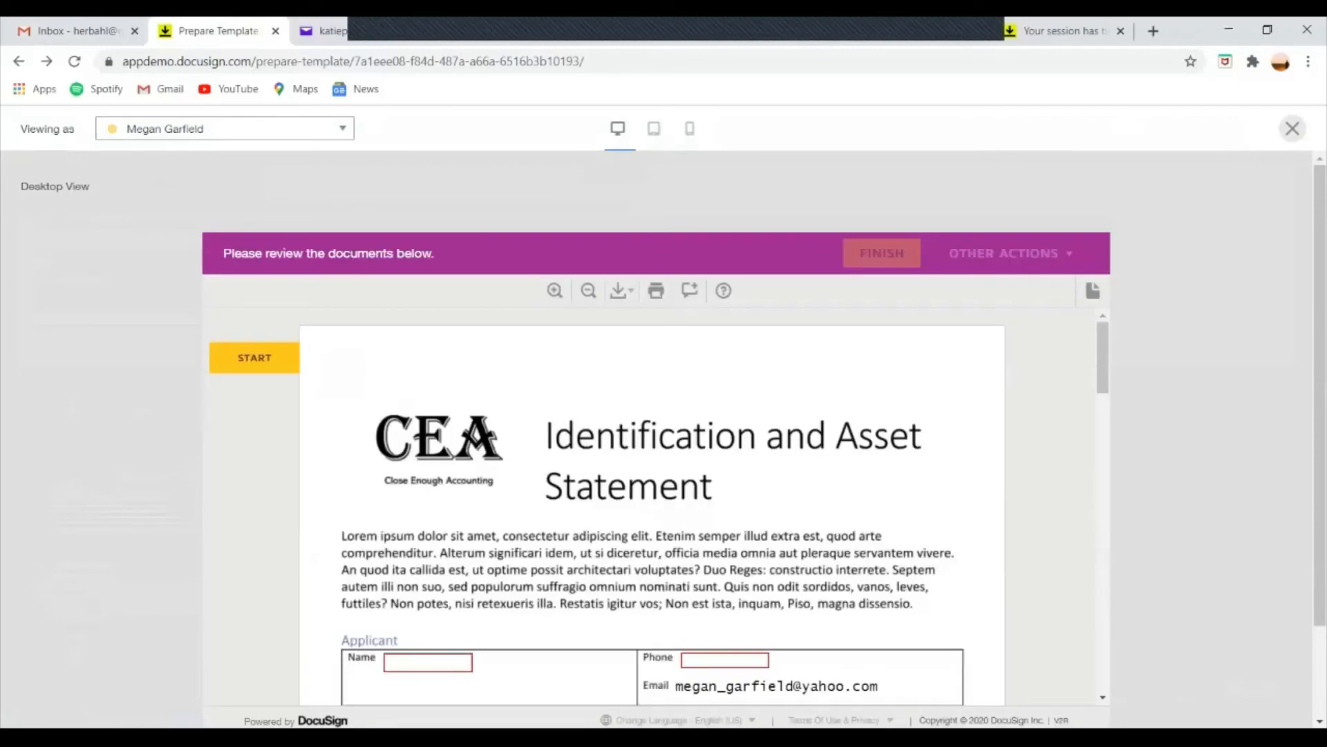
pyautogui.scroll(-3, 704, 506)
pyautogui.scroll(-4, 652, 507)
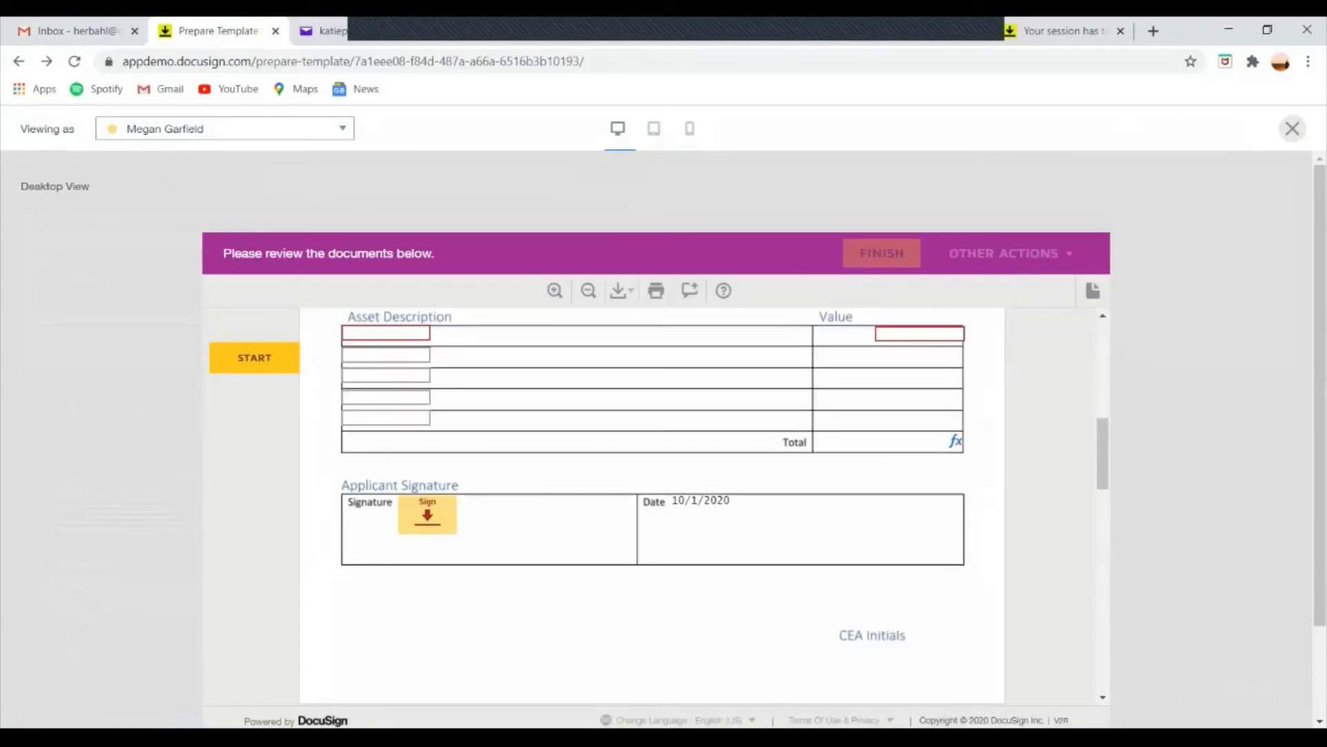
pyautogui.scroll(-9, 651, 506)
pyautogui.scroll(6, 652, 507)
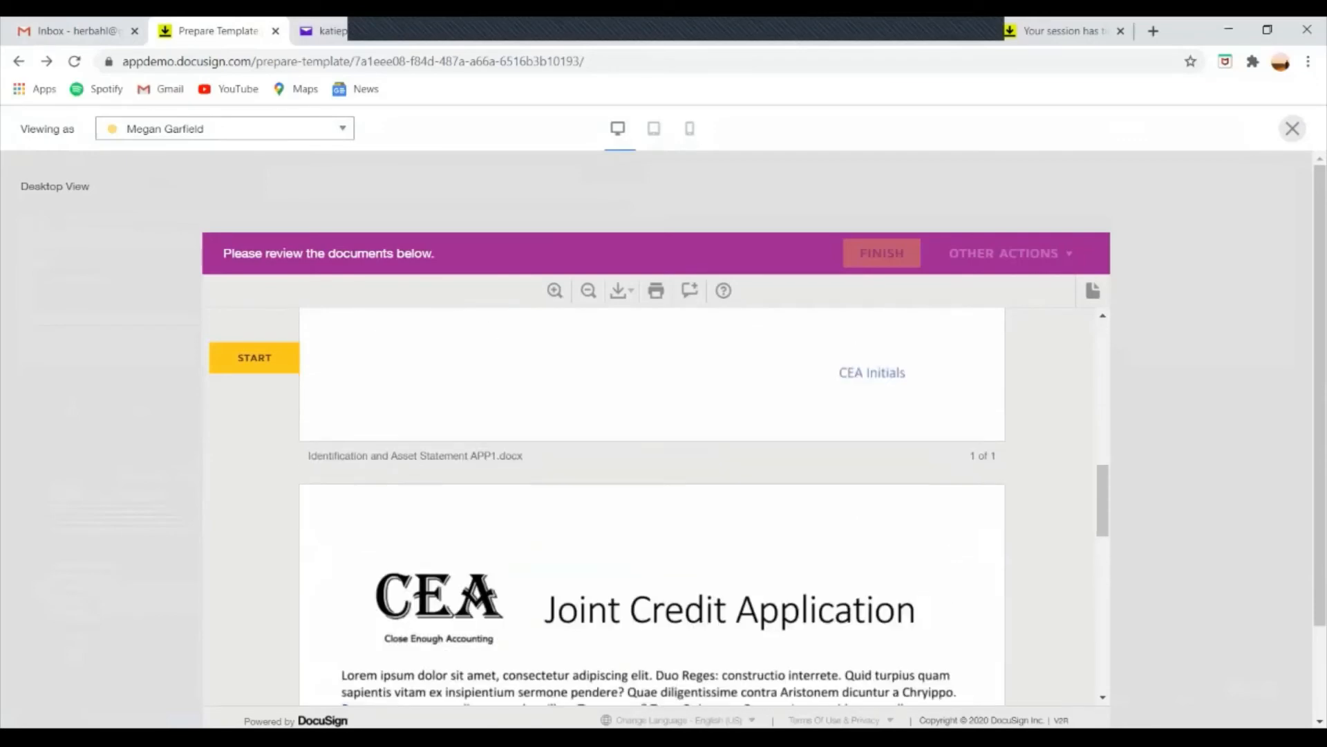
pyautogui.scroll(8, 651, 507)
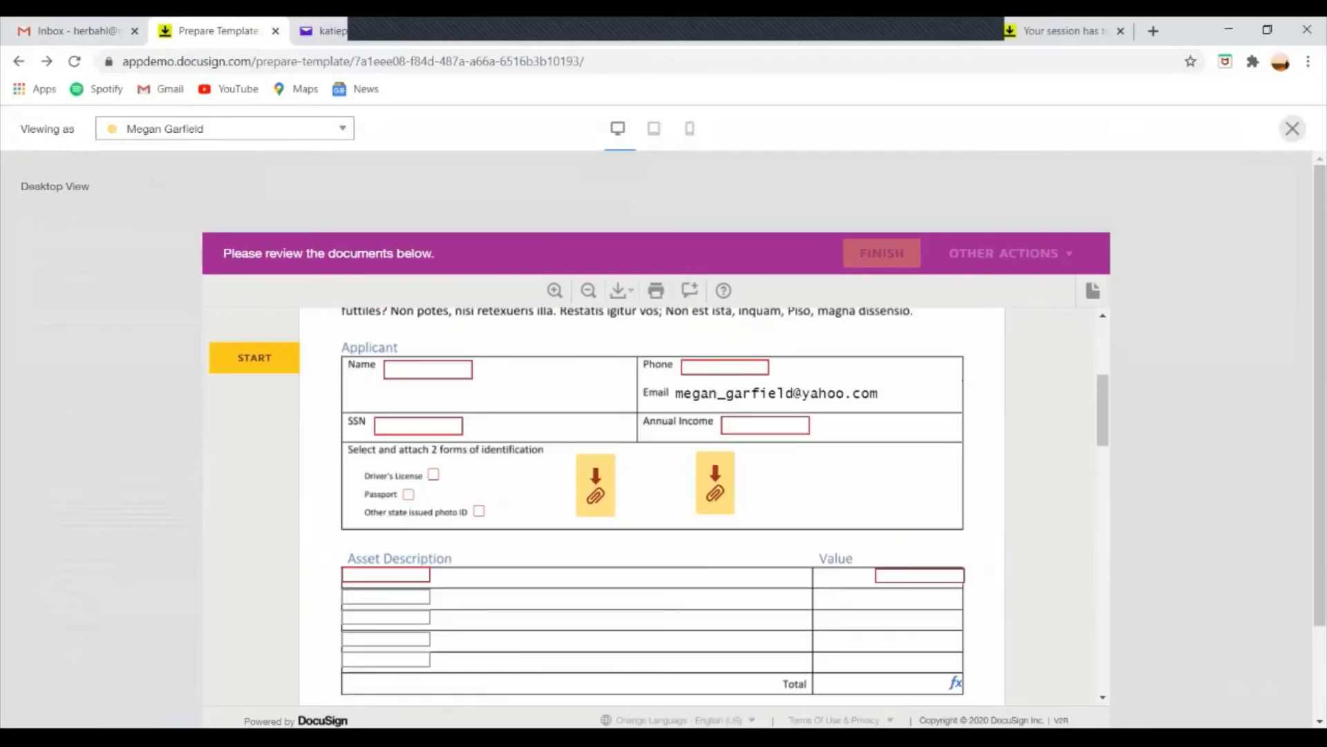
pyautogui.click(225, 129)
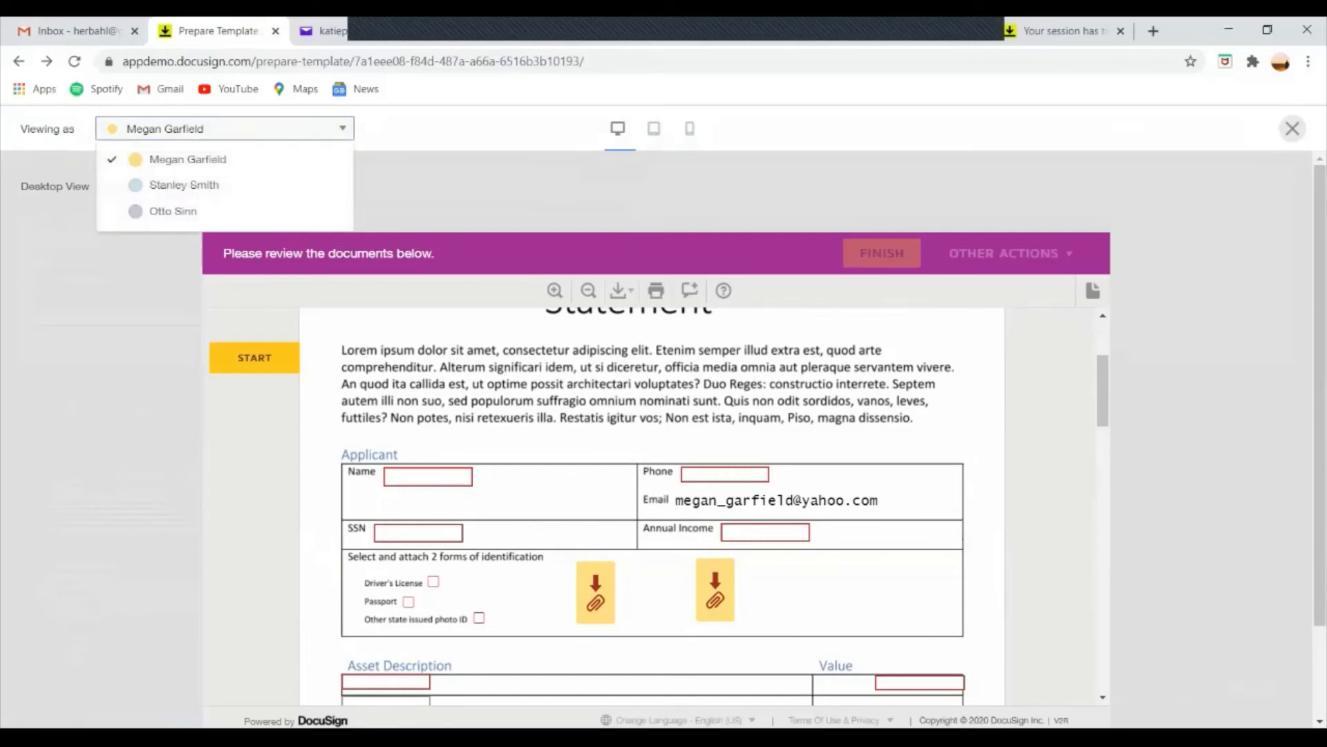
pyautogui.click(225, 212)
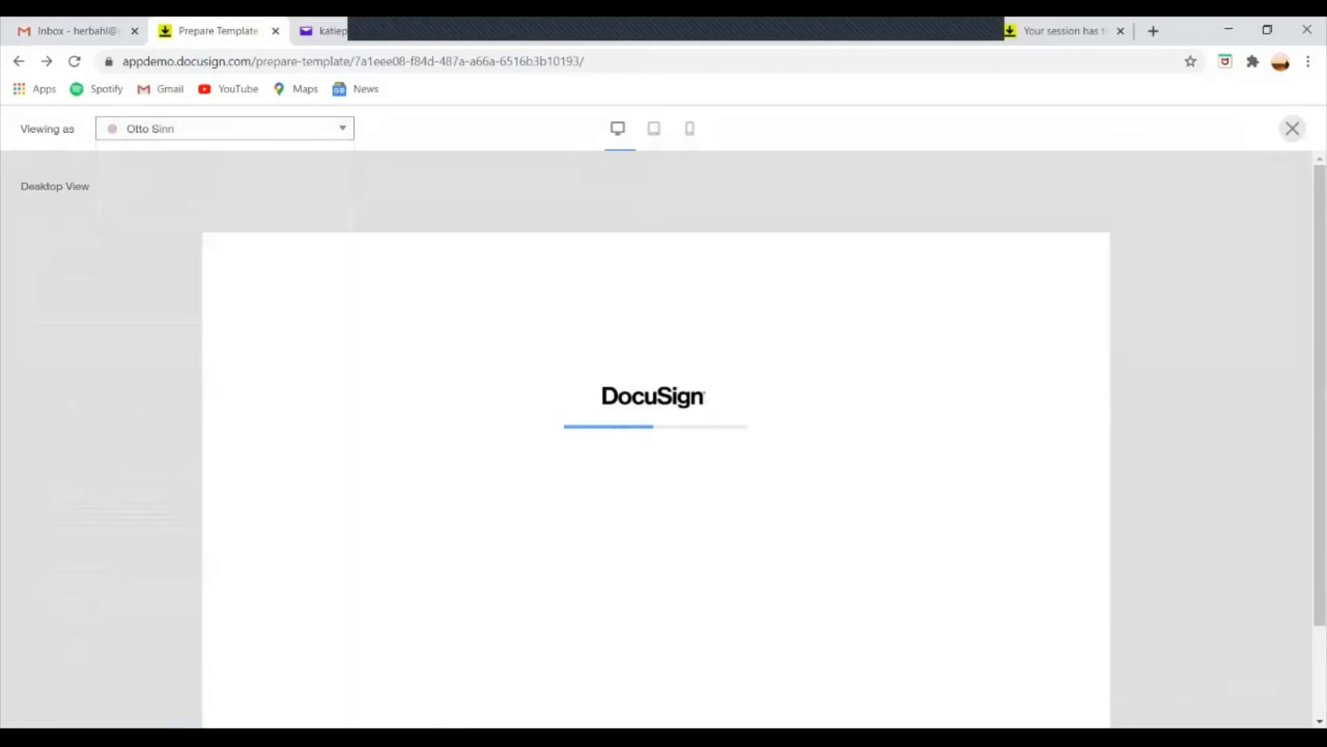
pyautogui.scroll(-10, 652, 505)
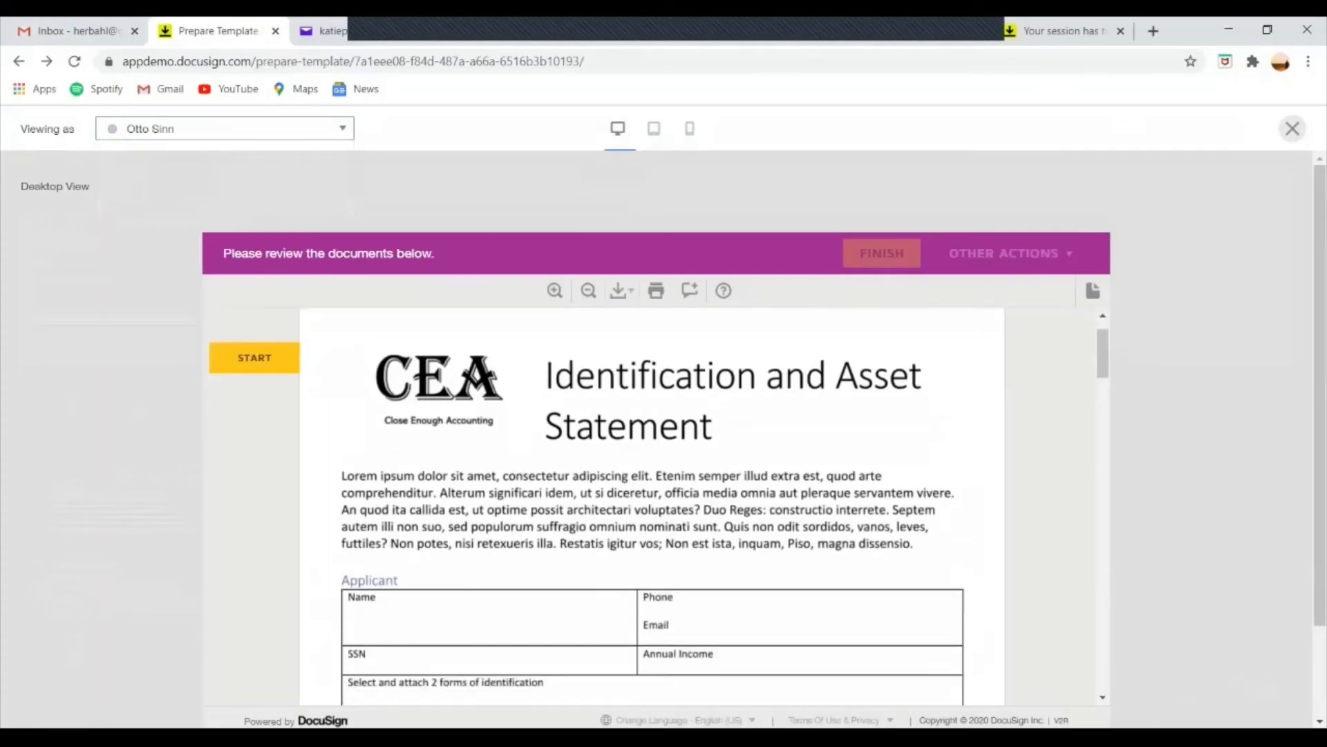
pyautogui.scroll(-1, 652, 504)
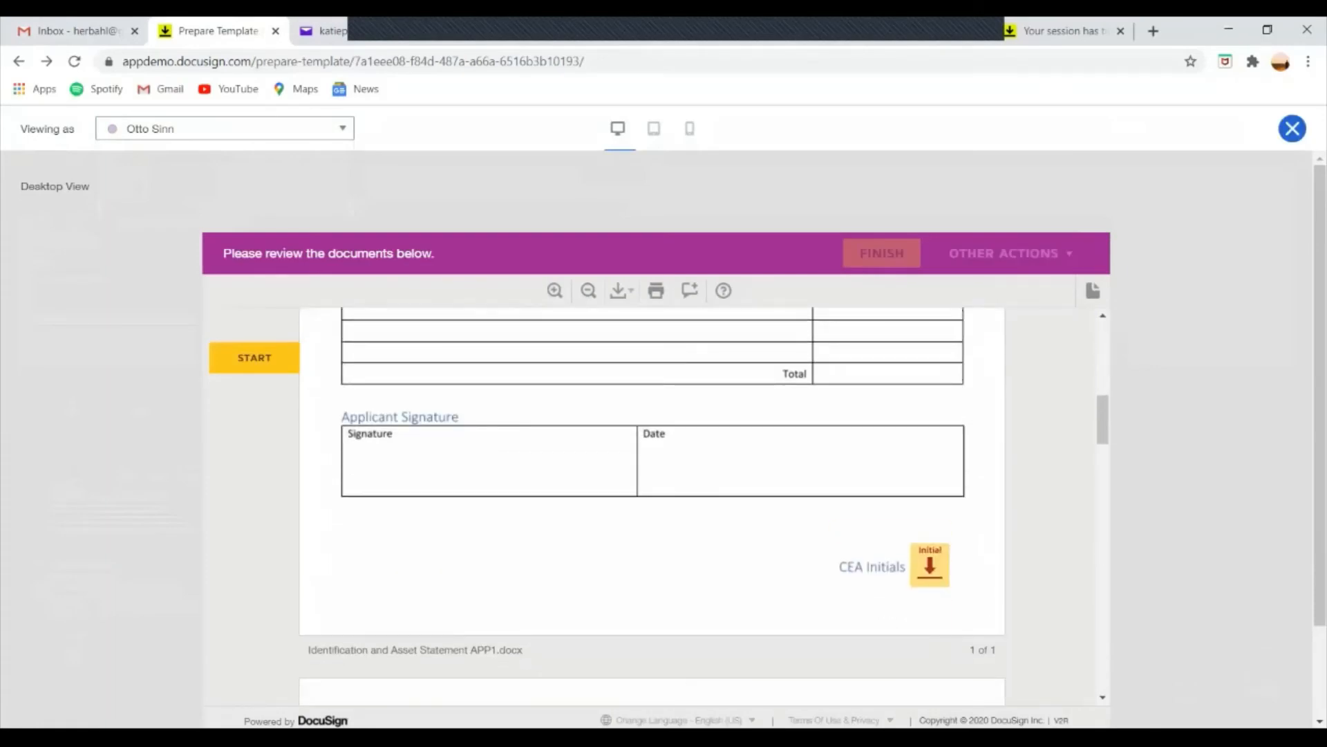
pyautogui.click(1292, 128)
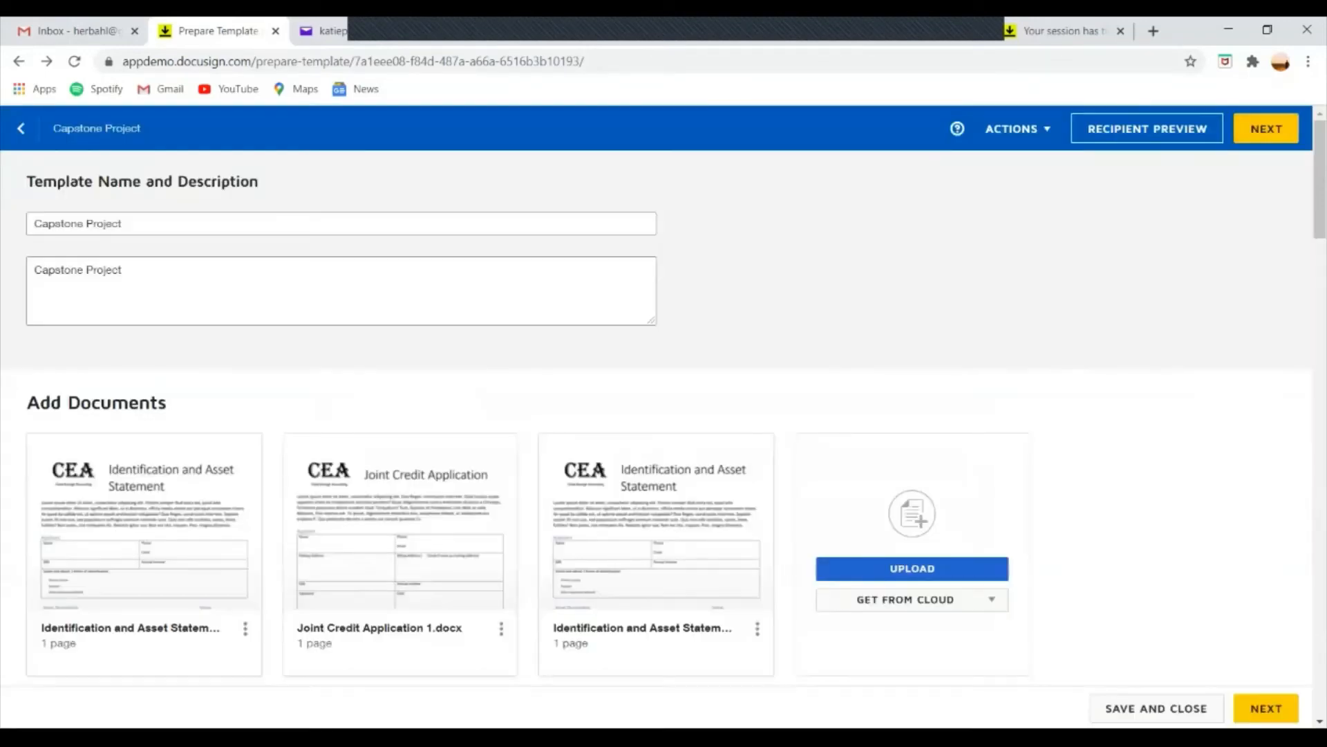
# Leave the template, go to the completed envelopes list and open the most recent completed envelope
pyautogui.click(21, 128)
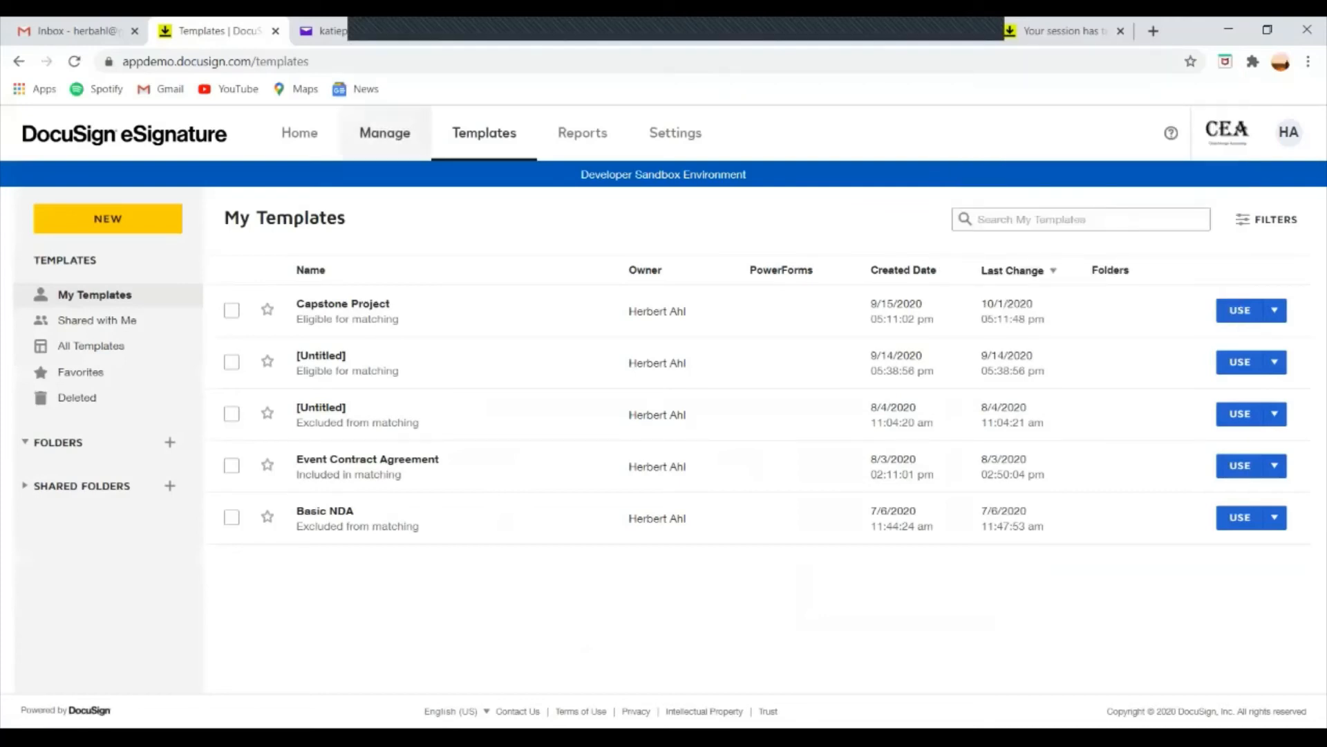
pyautogui.click(385, 132)
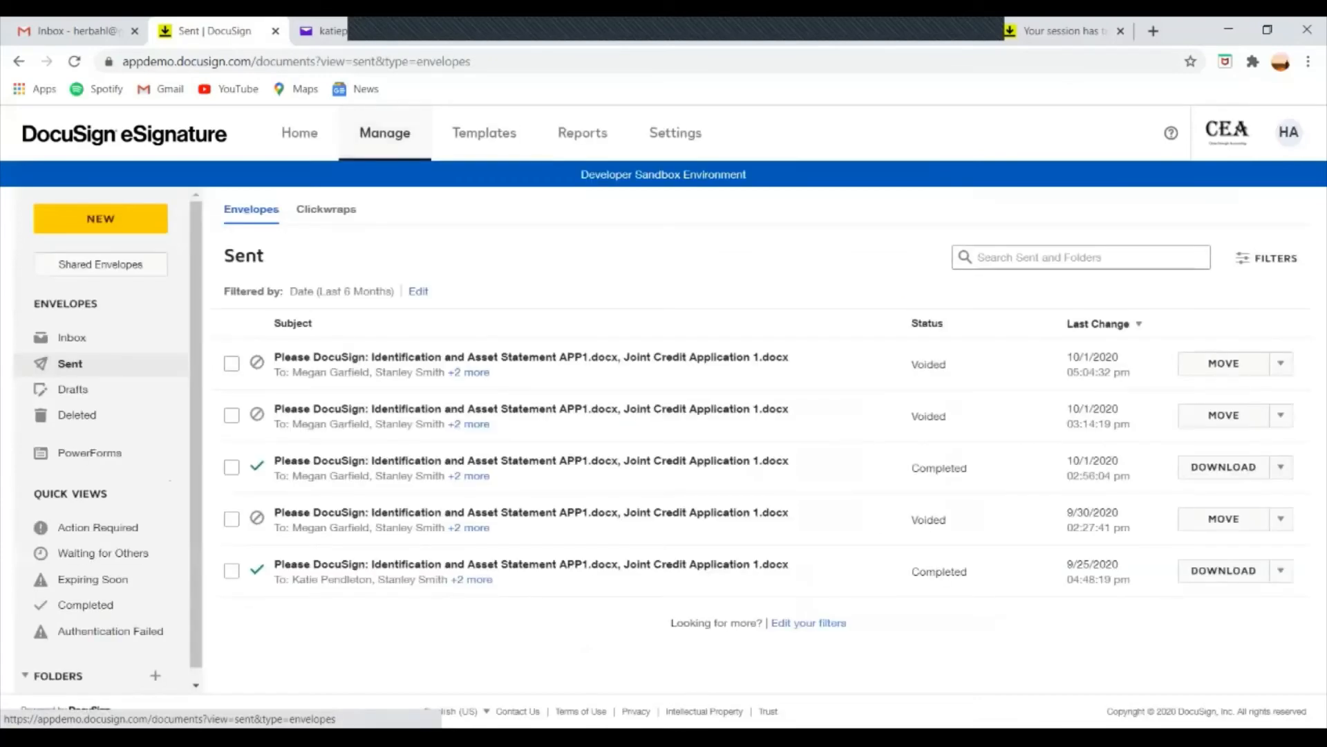
pyautogui.scroll(-1, 104, 453)
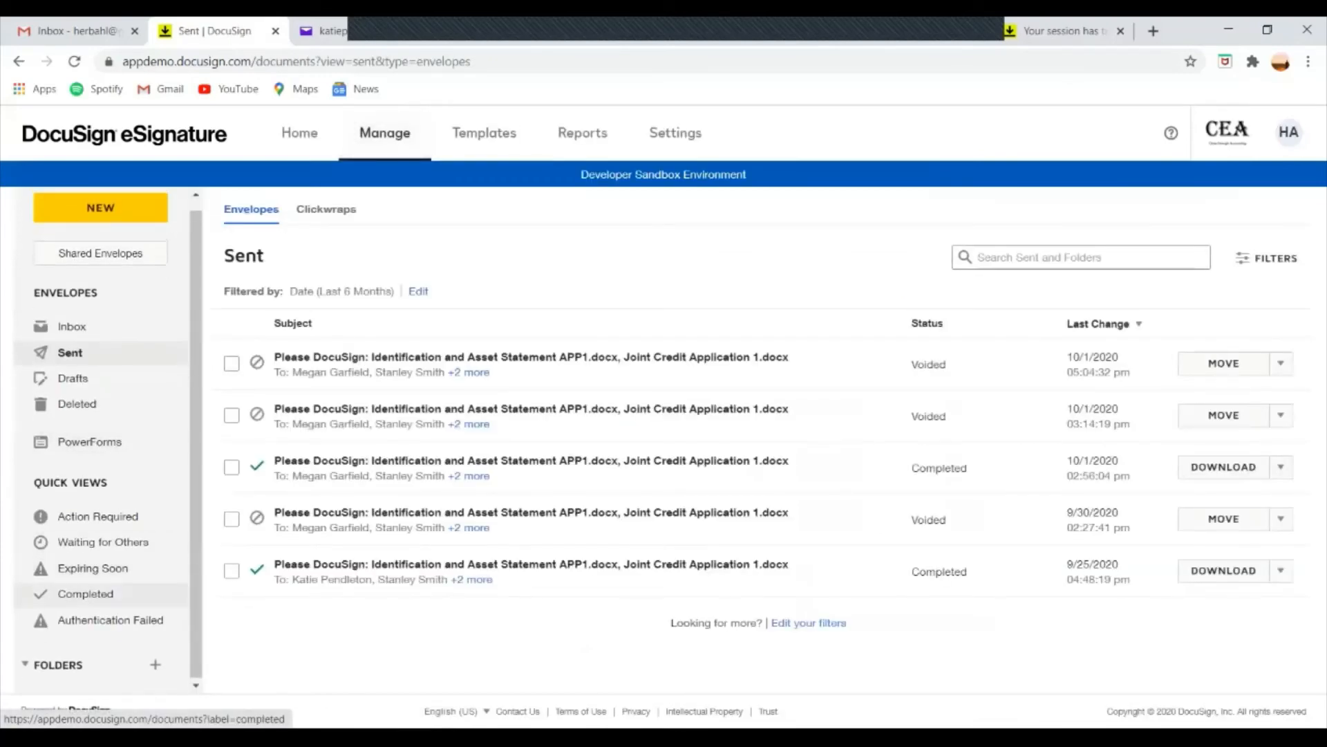
pyautogui.click(86, 593)
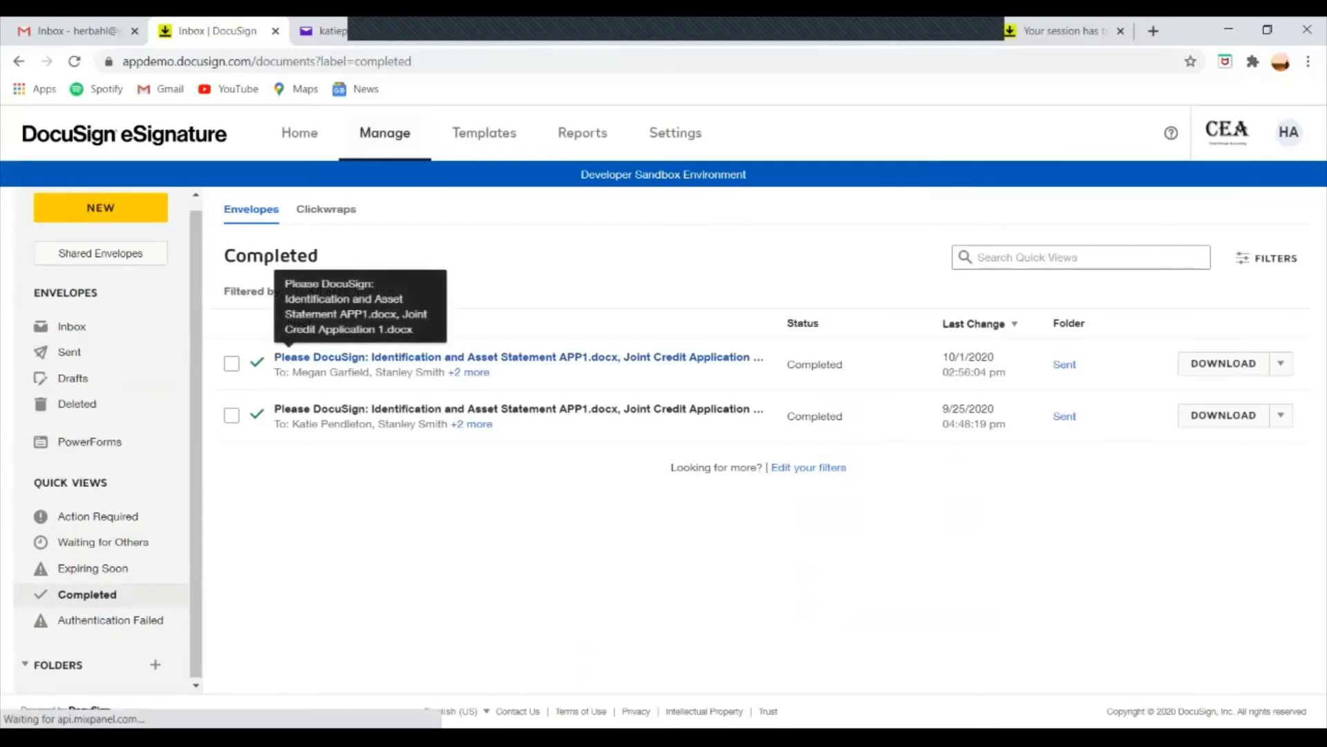
pyautogui.click(311, 357)
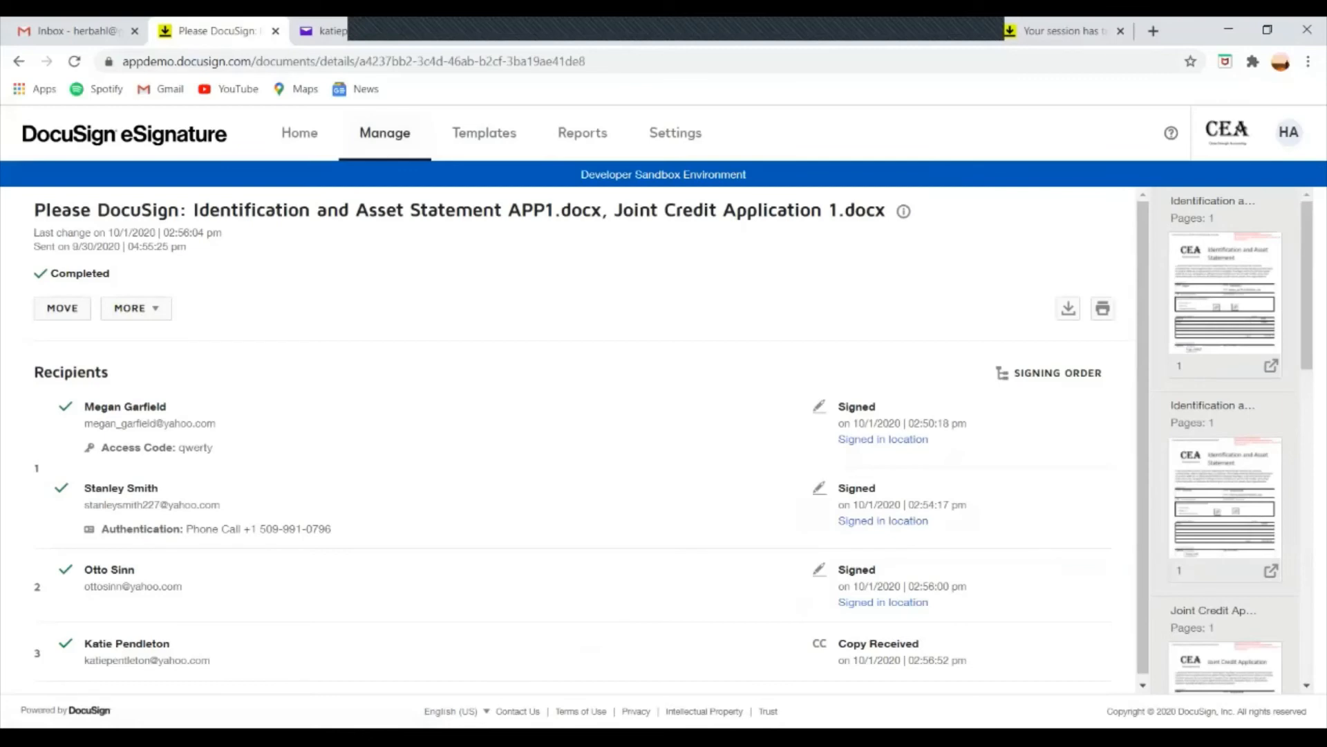
# View the envelope's signing order diagram and close it
pyautogui.scroll(-1, 573, 442)
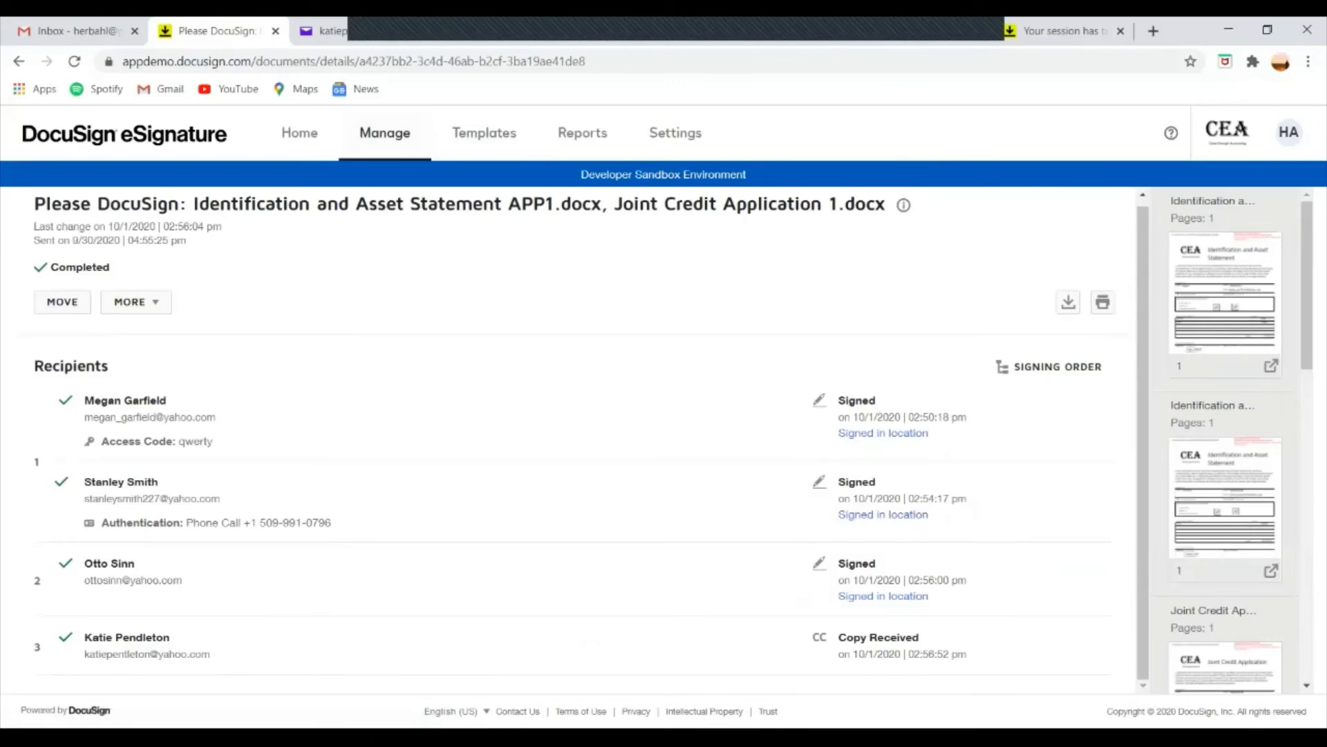
pyautogui.click(1049, 366)
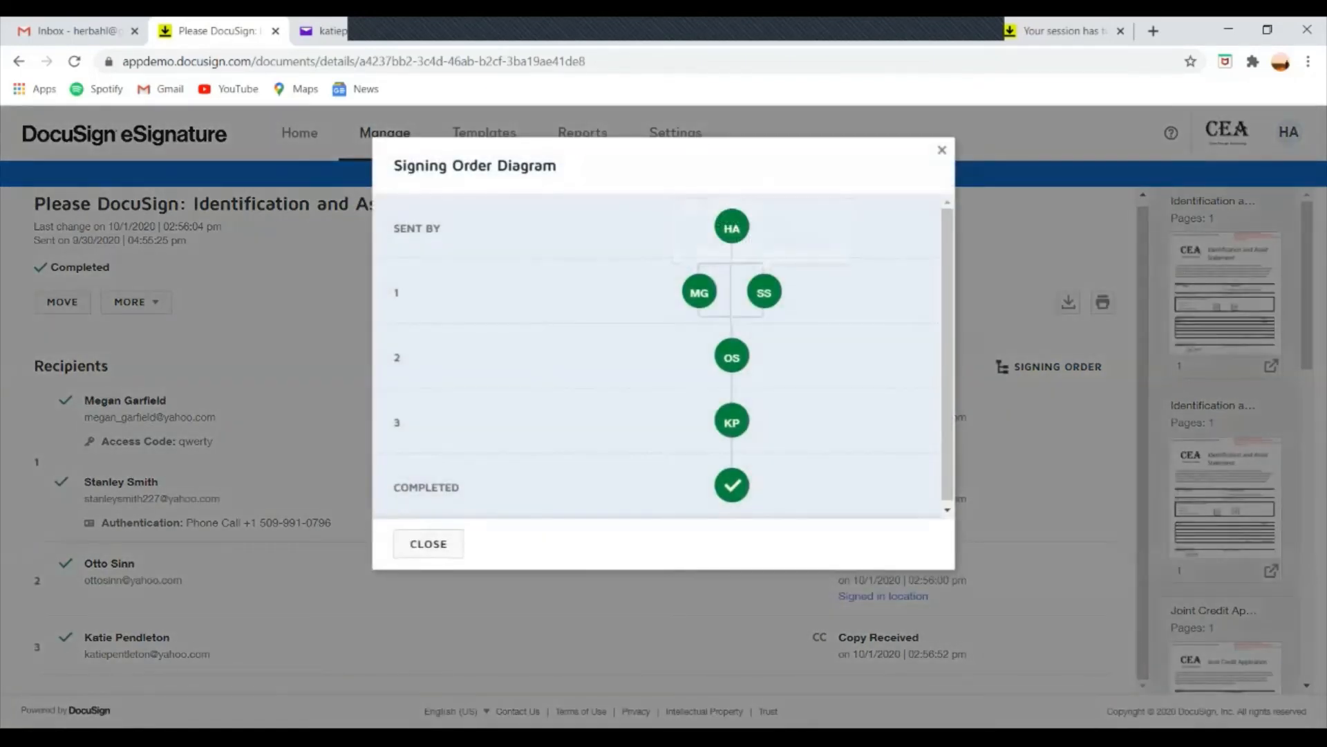
pyautogui.click(428, 544)
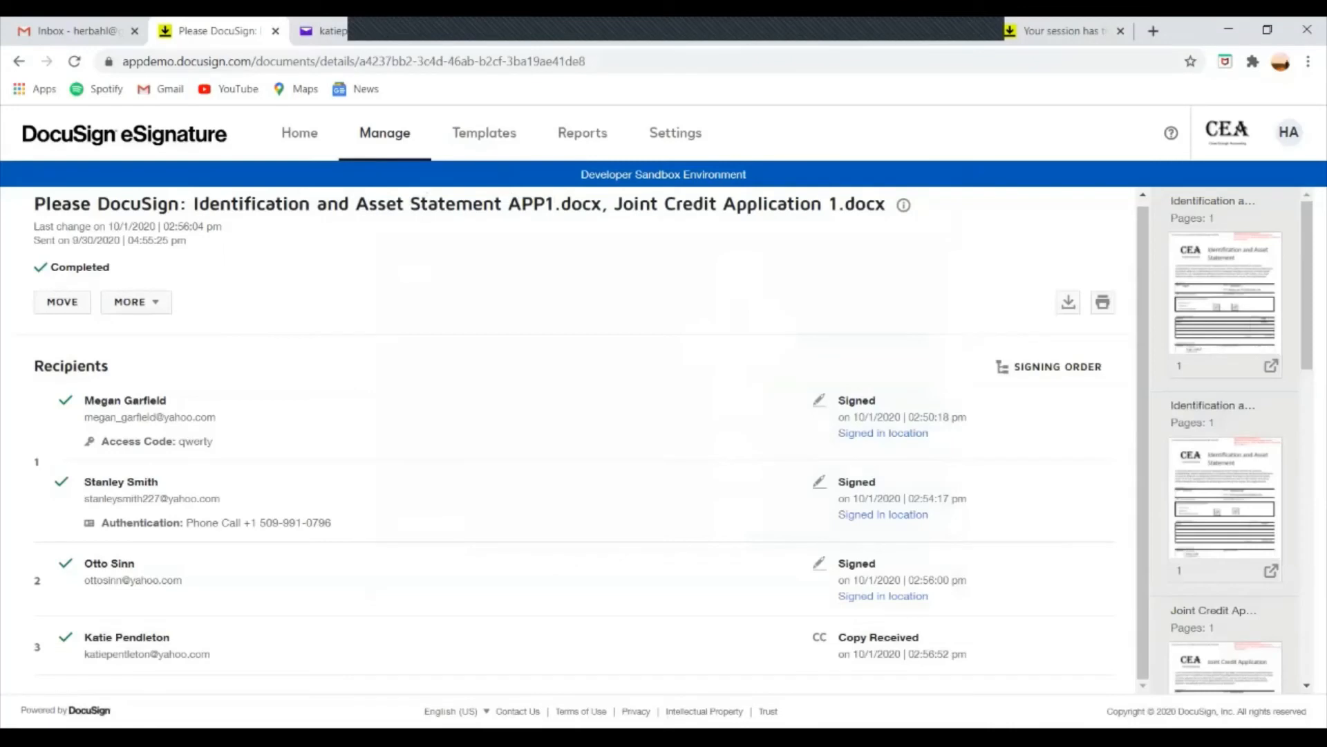
# Download all of the envelope's files, including the documents and the certificate of completion
pyautogui.scroll(1, 573, 443)
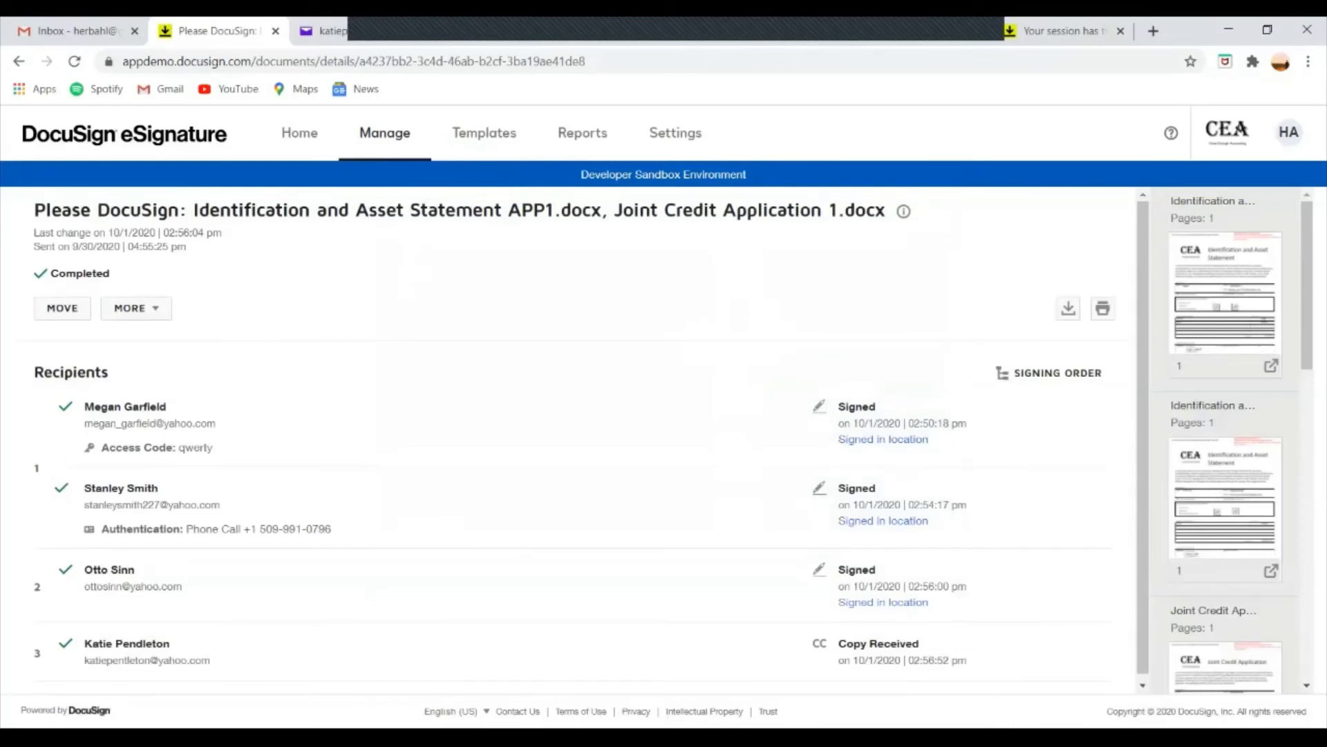
pyautogui.click(1068, 308)
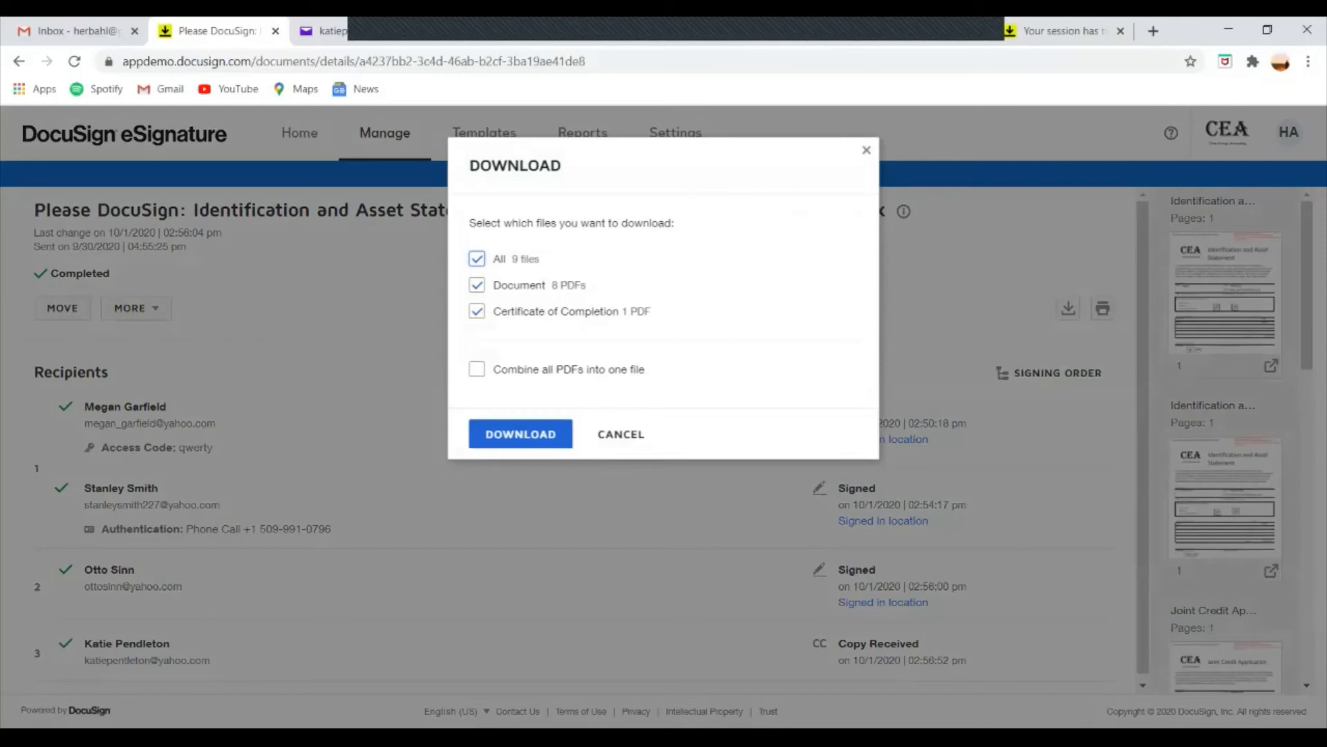
pyautogui.click(521, 433)
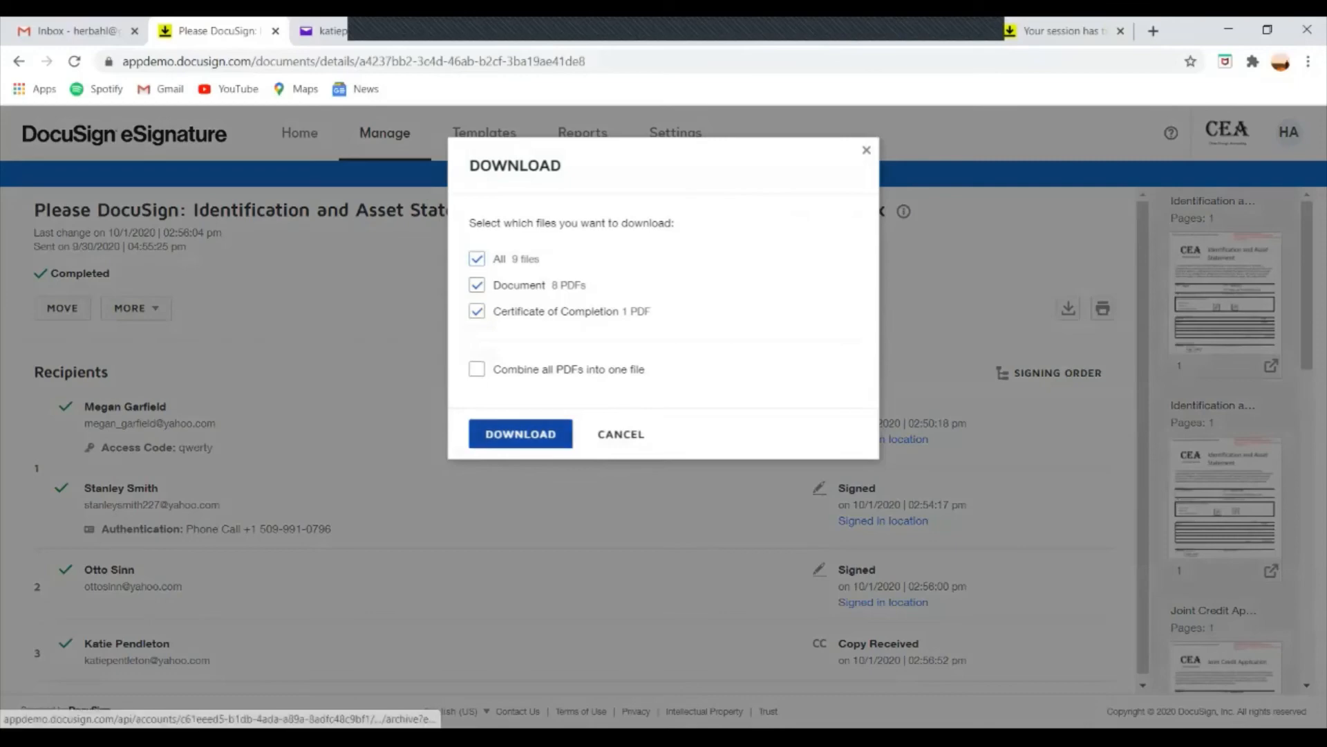
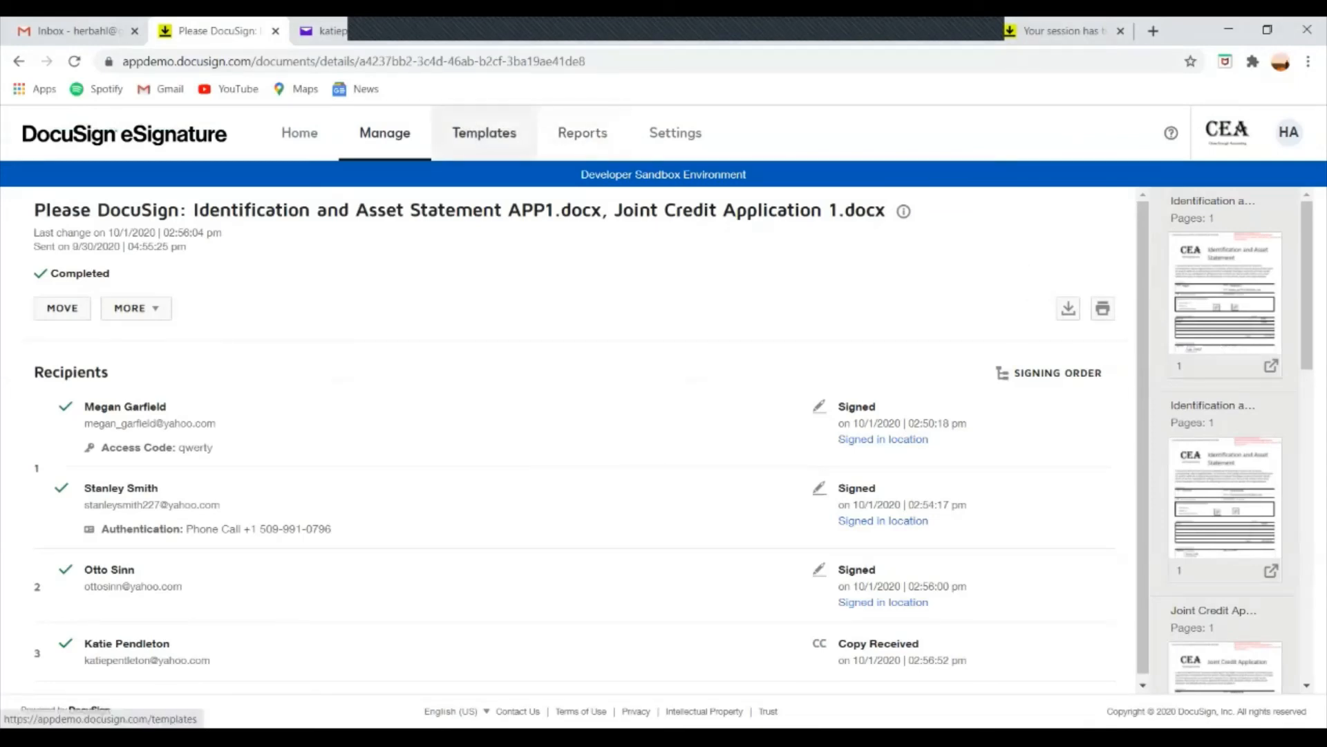
# Leave the envelope for the templates list, then open the account settings overview
pyautogui.click(484, 133)
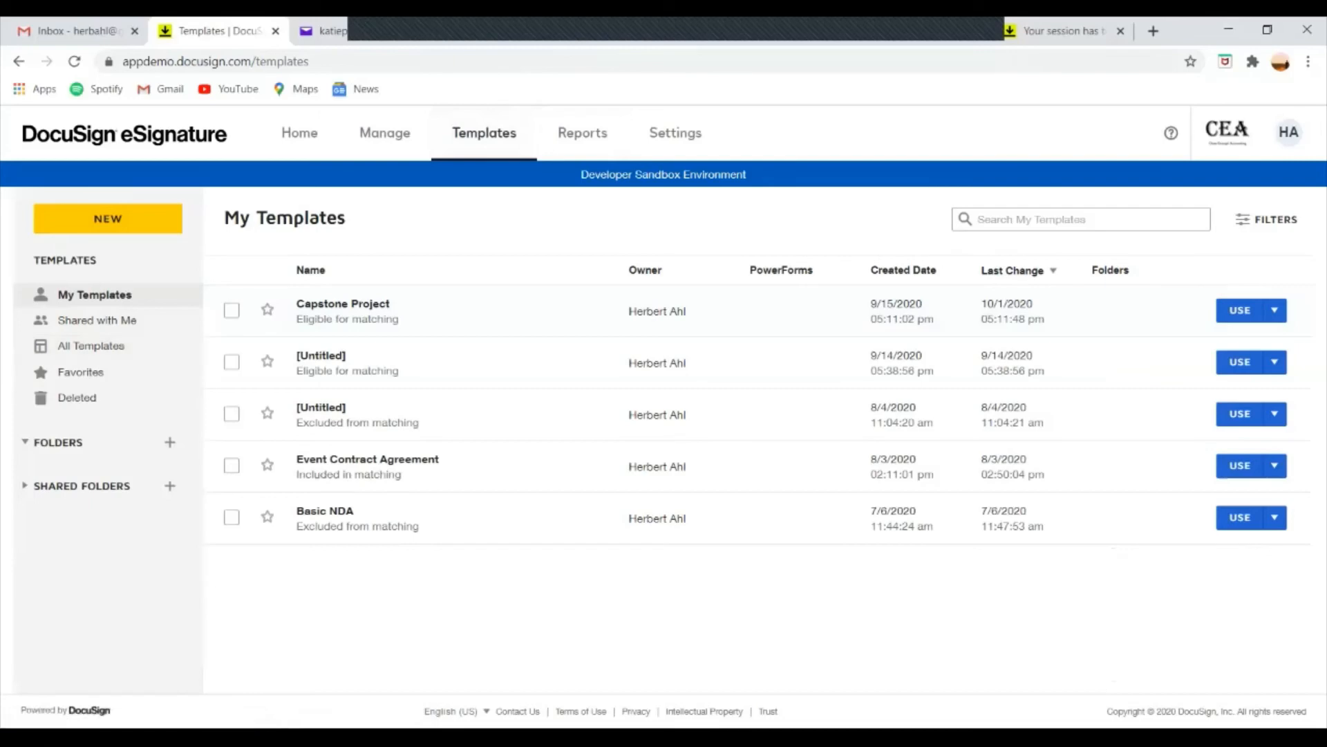
pyautogui.click(675, 133)
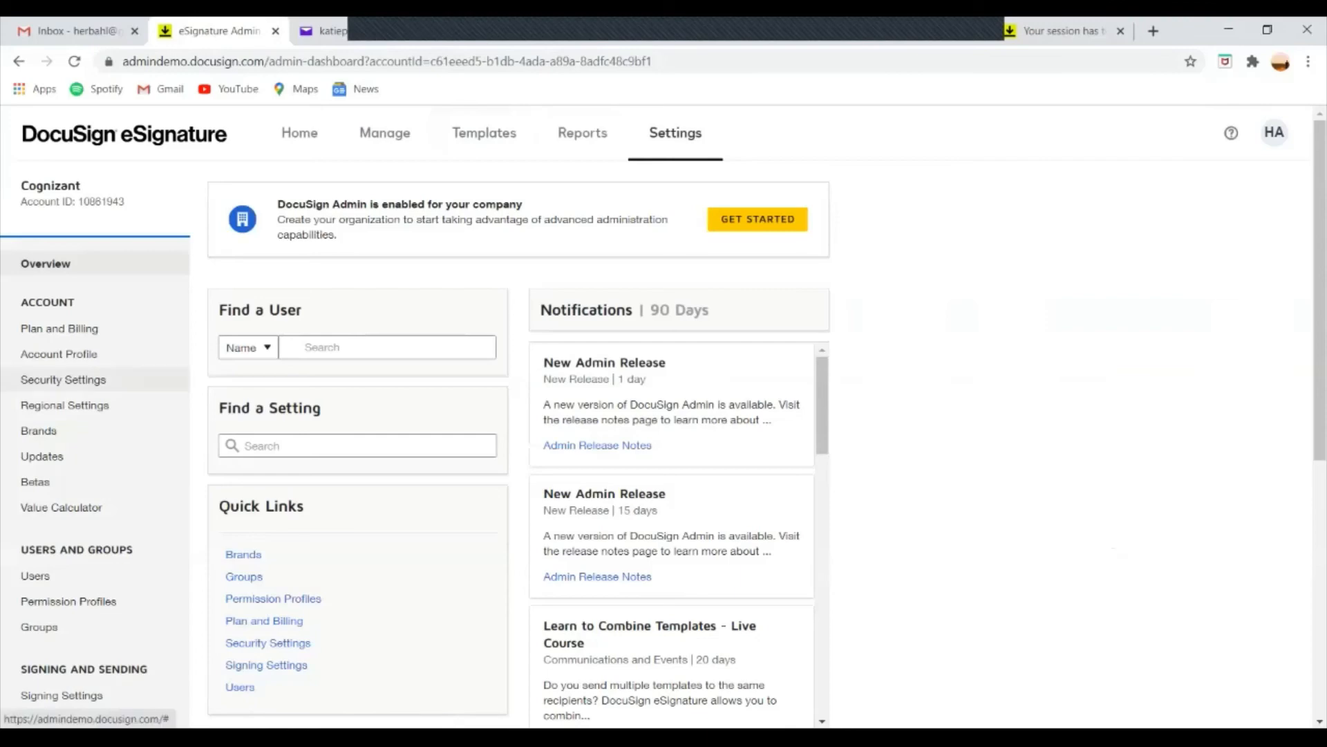
pyautogui.scroll(-3, 69, 377)
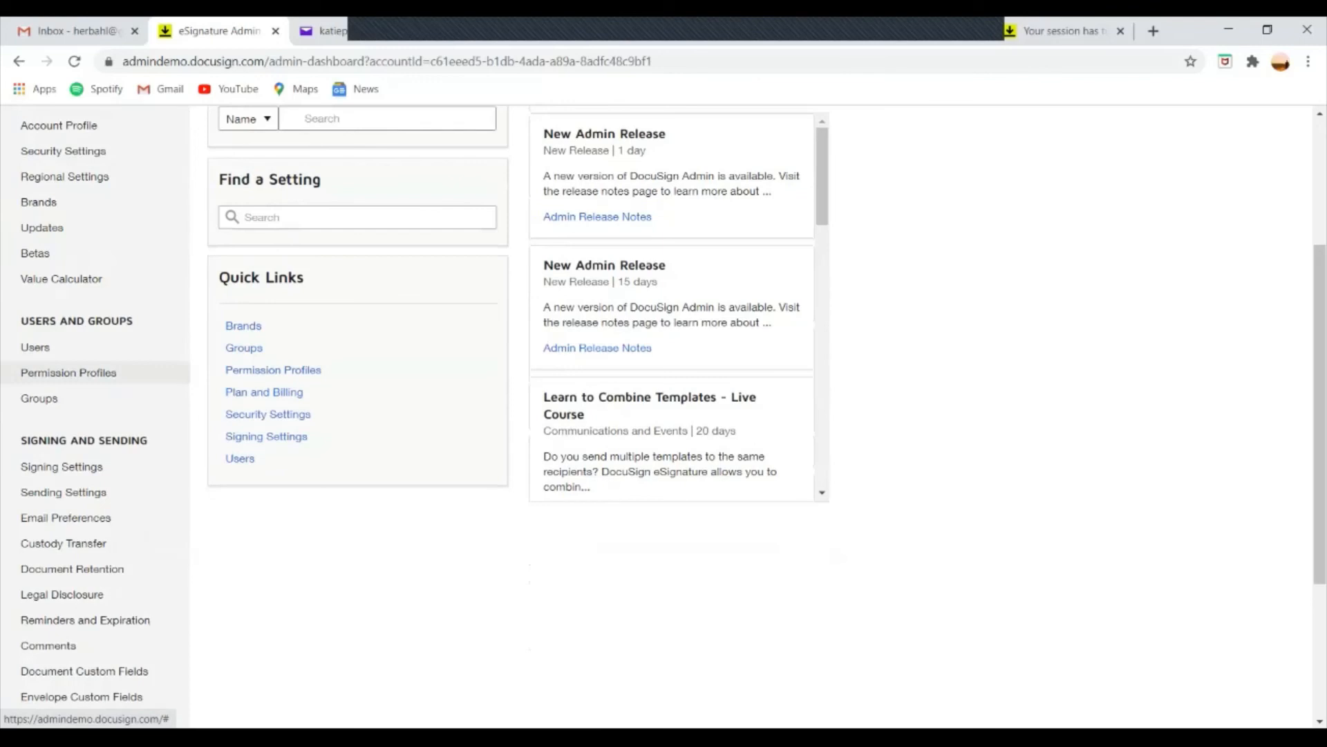
pyautogui.scroll(-1, 69, 377)
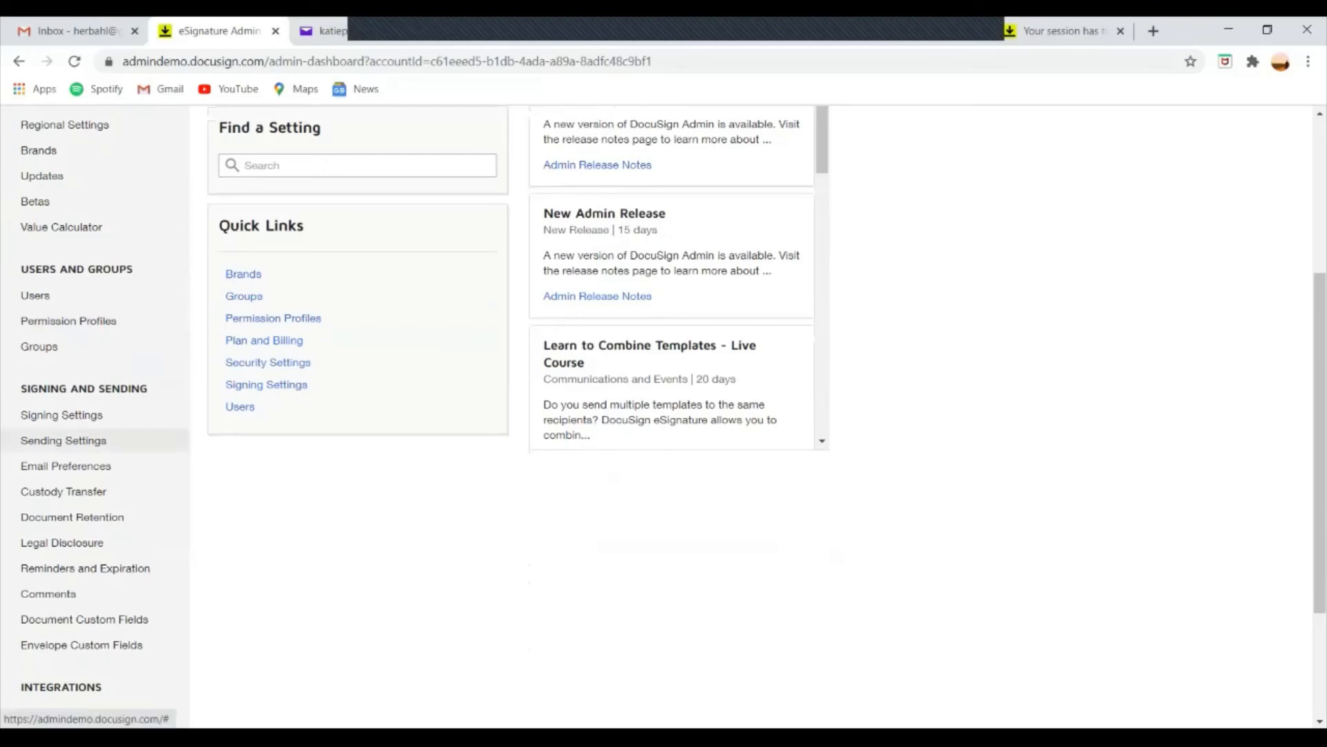
# Review the Sending Settings, keeping Document Visibility at "Must sign to view, unless a member of sender's account"
pyautogui.click(64, 440)
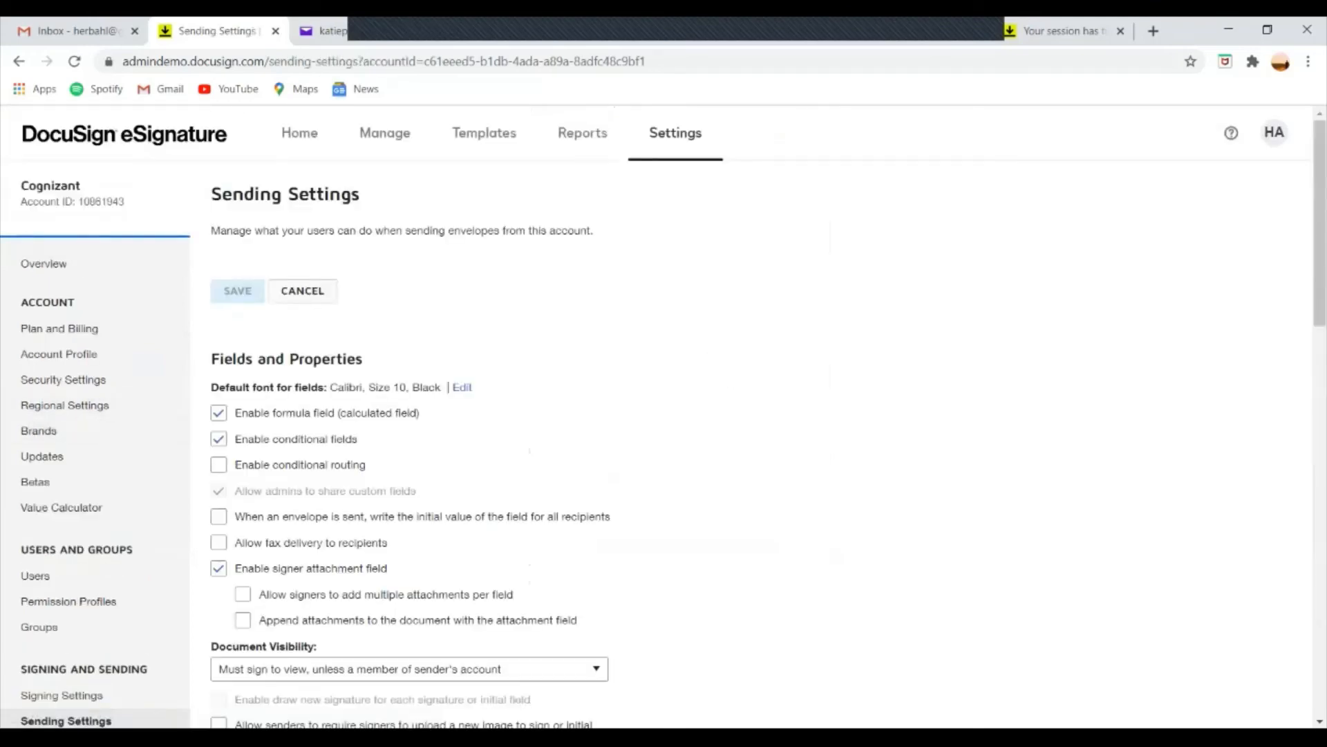
pyautogui.scroll(-2, 663, 415)
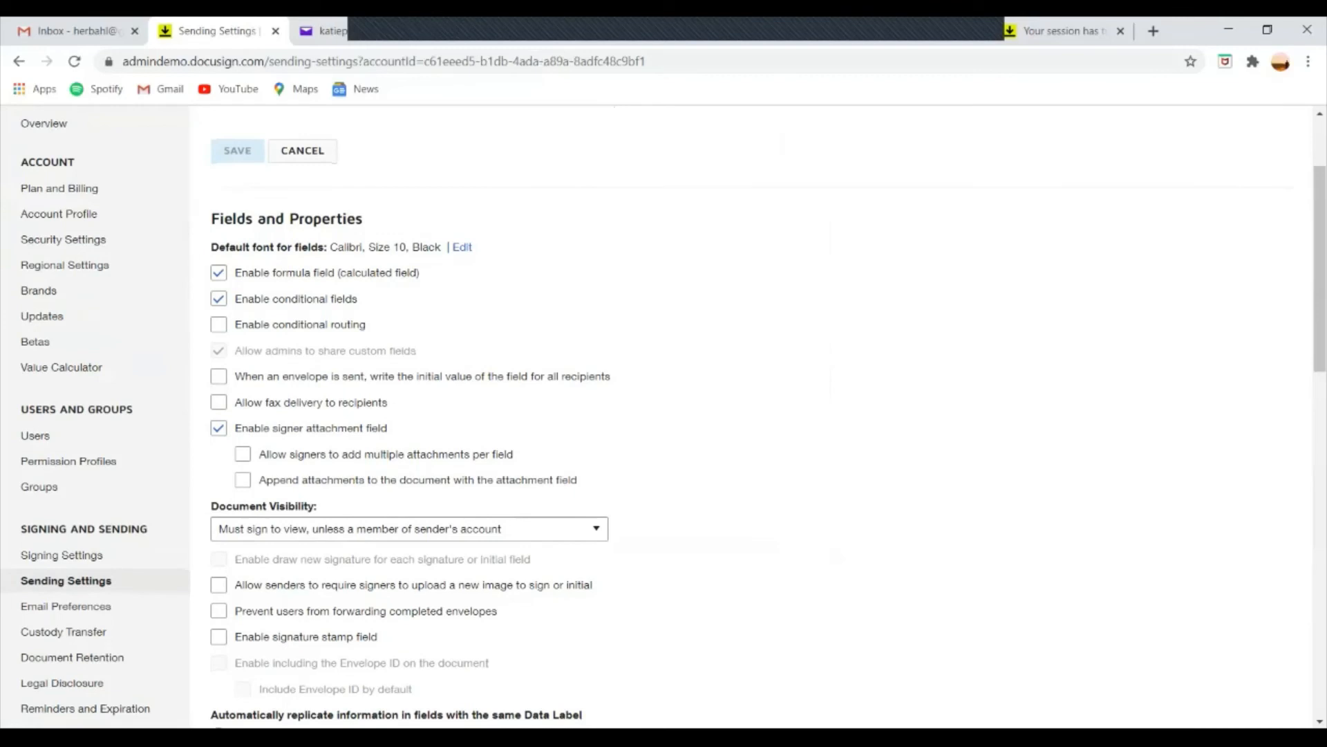
pyautogui.click(410, 528)
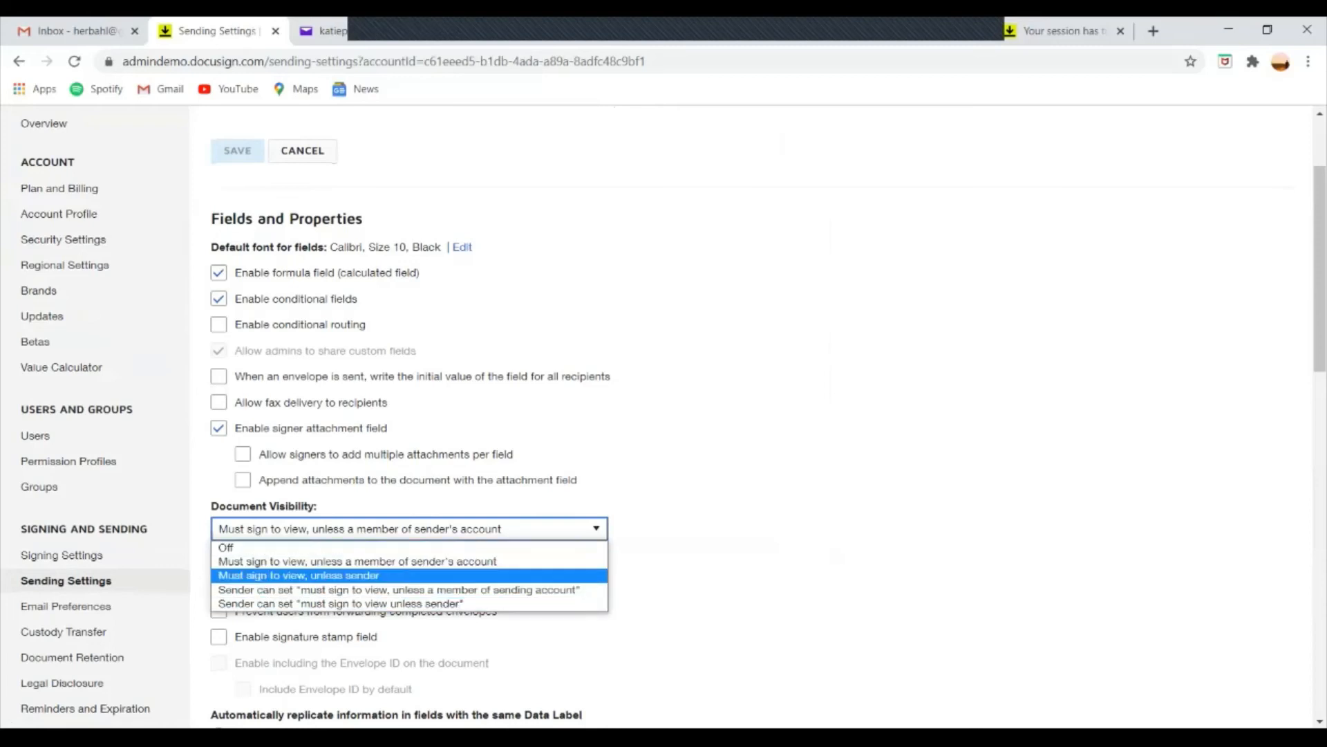
pyautogui.click(409, 561)
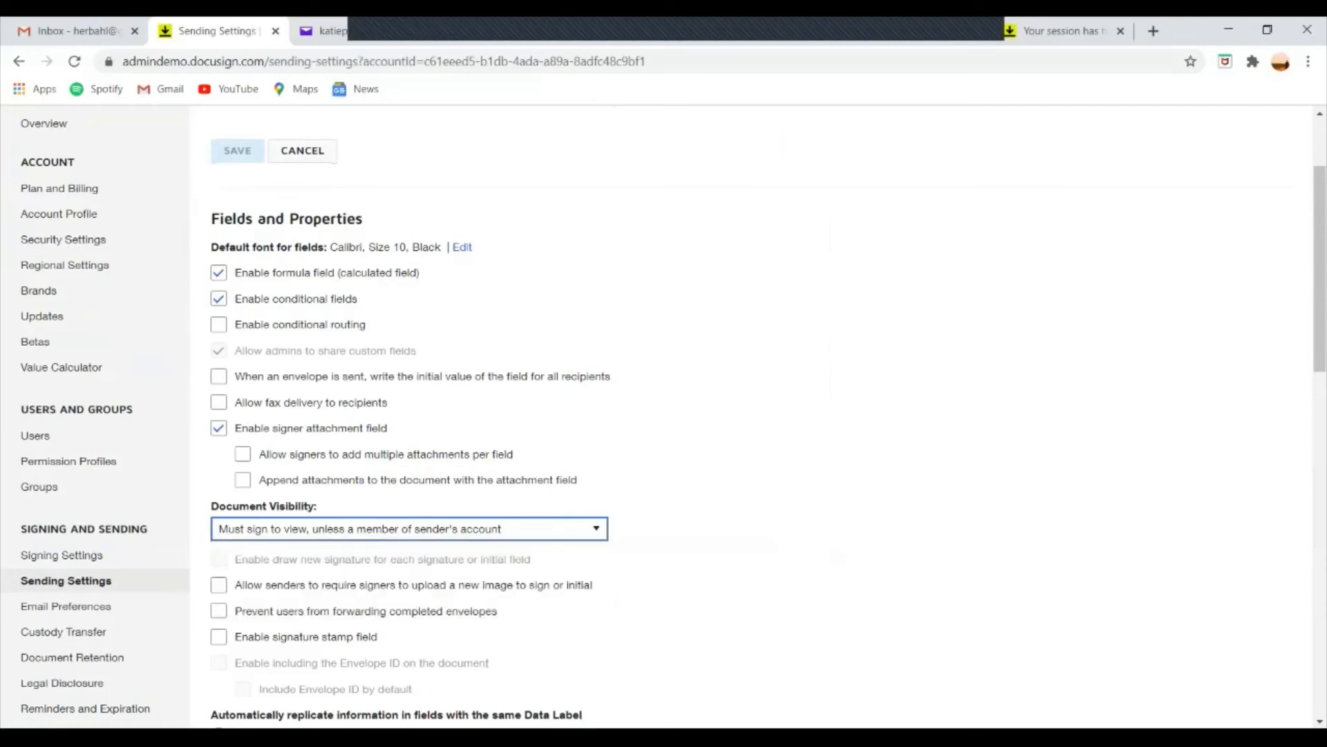
pyautogui.scroll(-2, 663, 416)
pyautogui.scroll(-6, 663, 416)
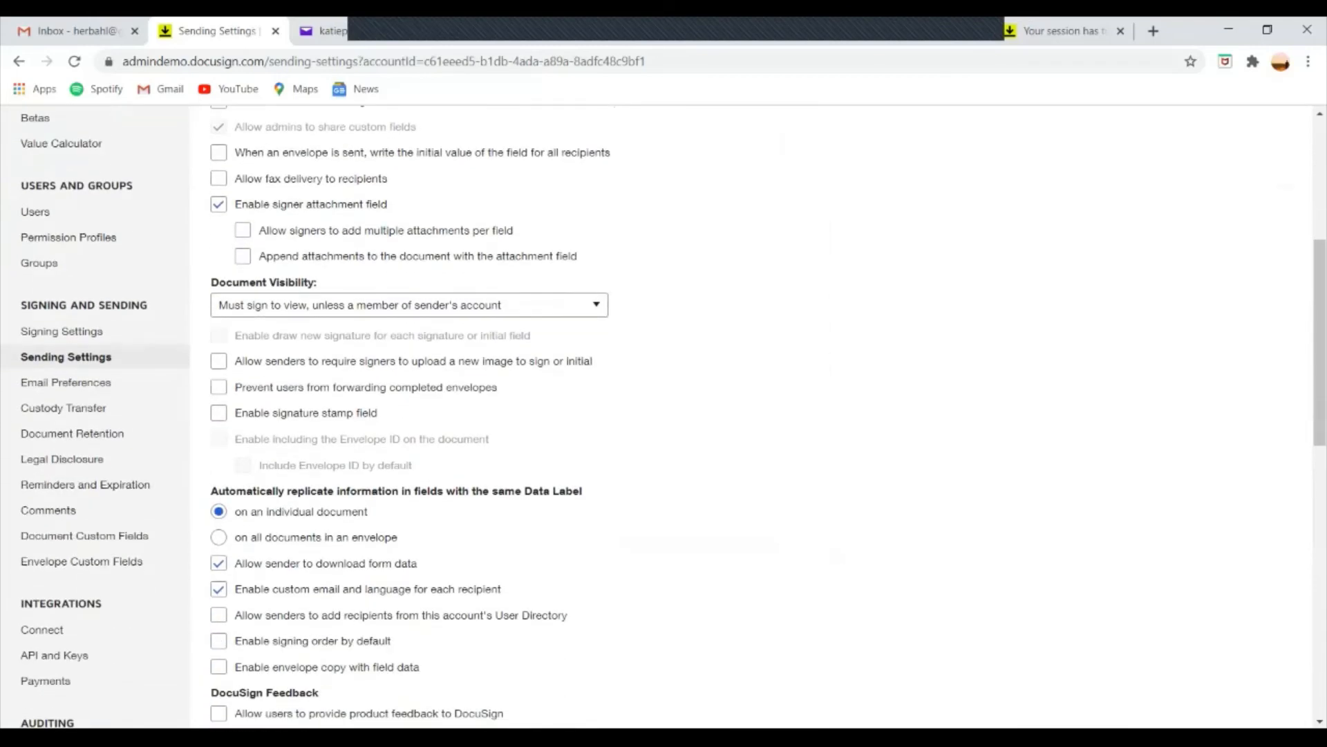
pyautogui.scroll(-5, 663, 416)
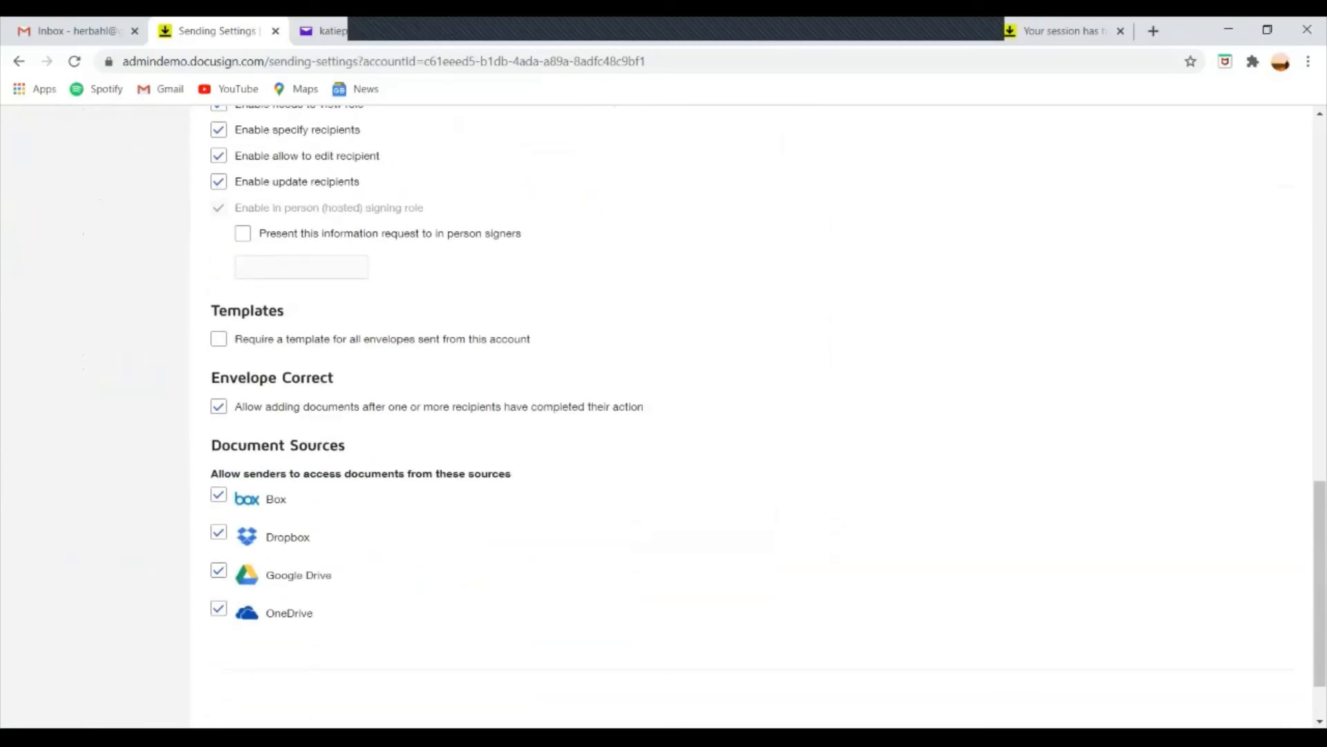
pyautogui.scroll(9, 663, 416)
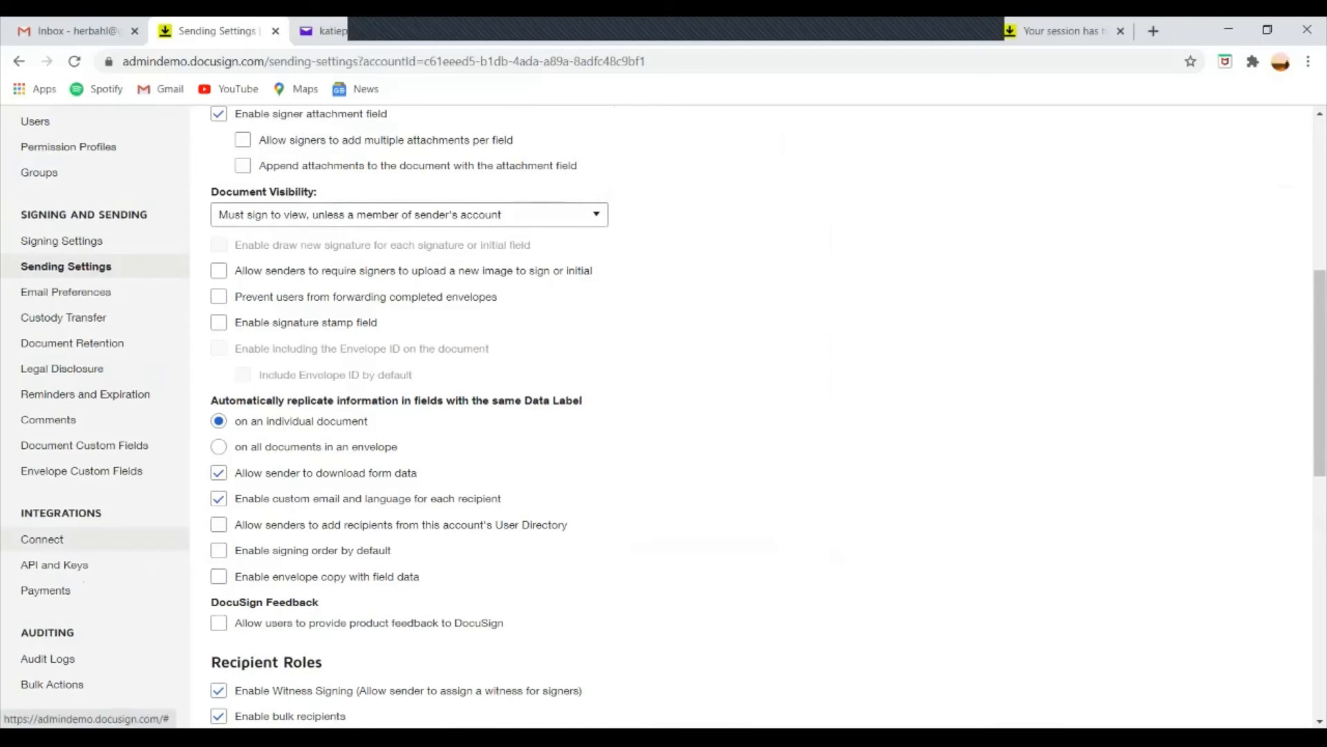
# Open the Connect settings page and look over its configurations
pyautogui.click(41, 538)
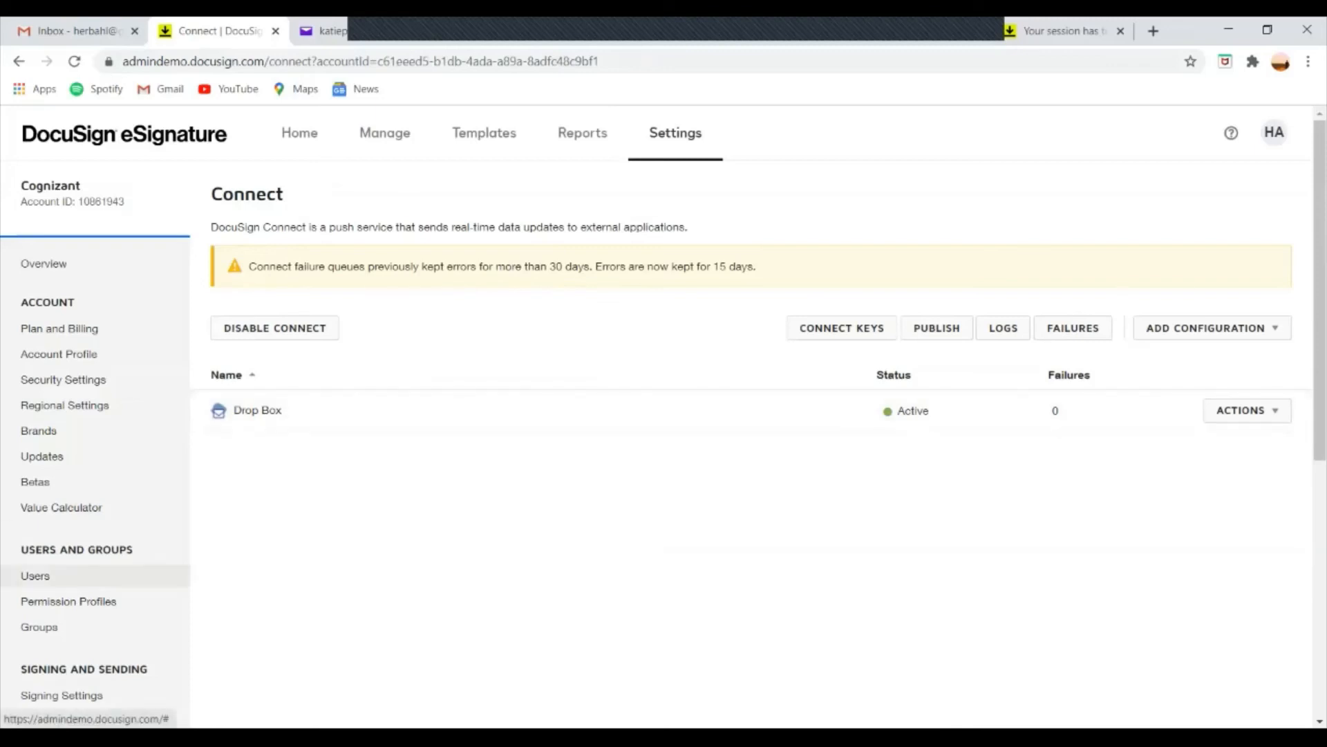
pyautogui.scroll(-1, 41, 574)
pyautogui.scroll(-1, 42, 578)
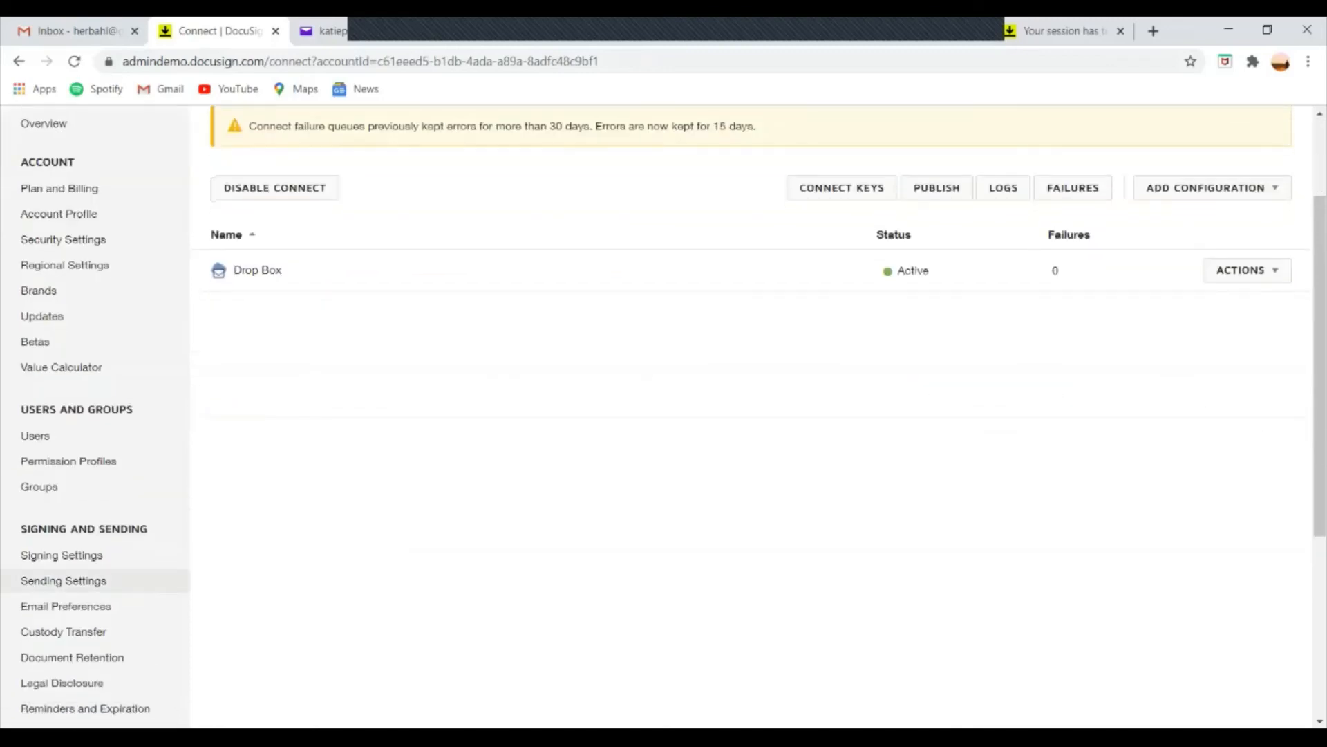
# Return to the Sending Settings page and scroll through its field options
pyautogui.click(63, 578)
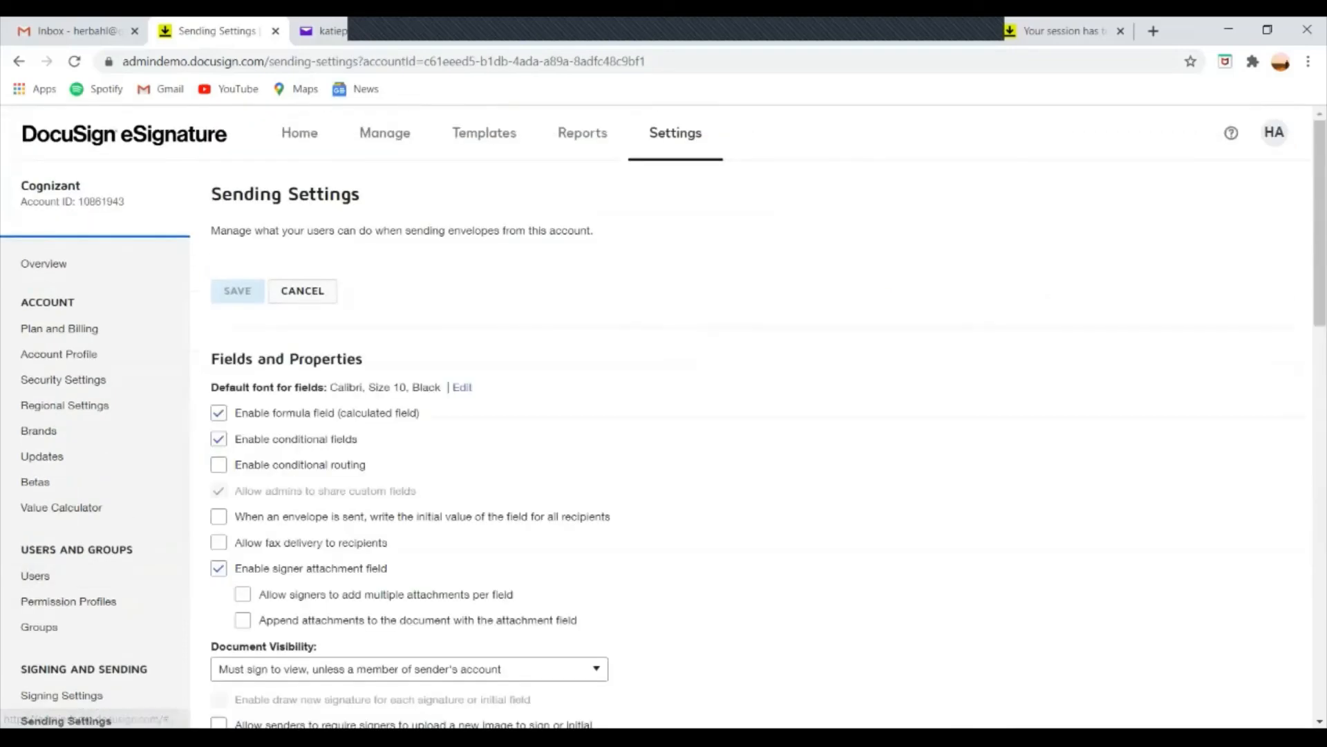
pyautogui.scroll(-5, 42, 575)
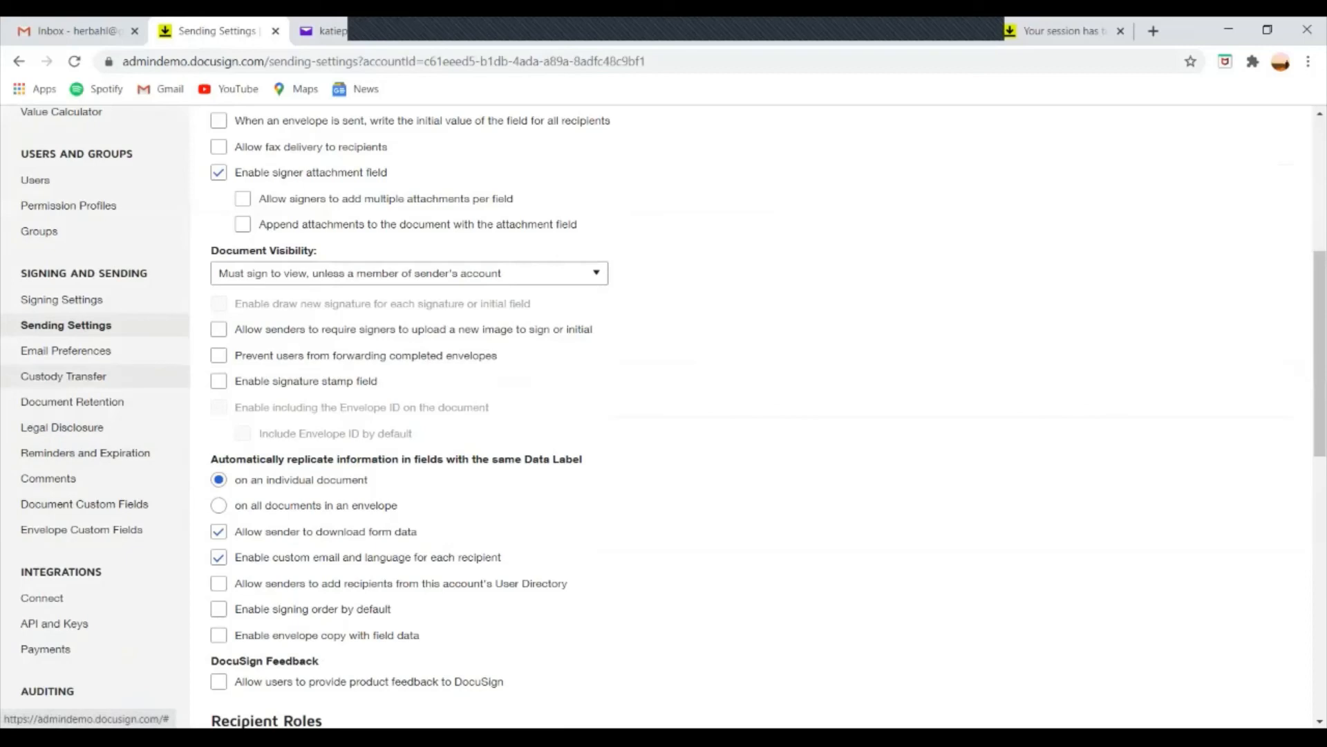
pyautogui.scroll(2, 62, 375)
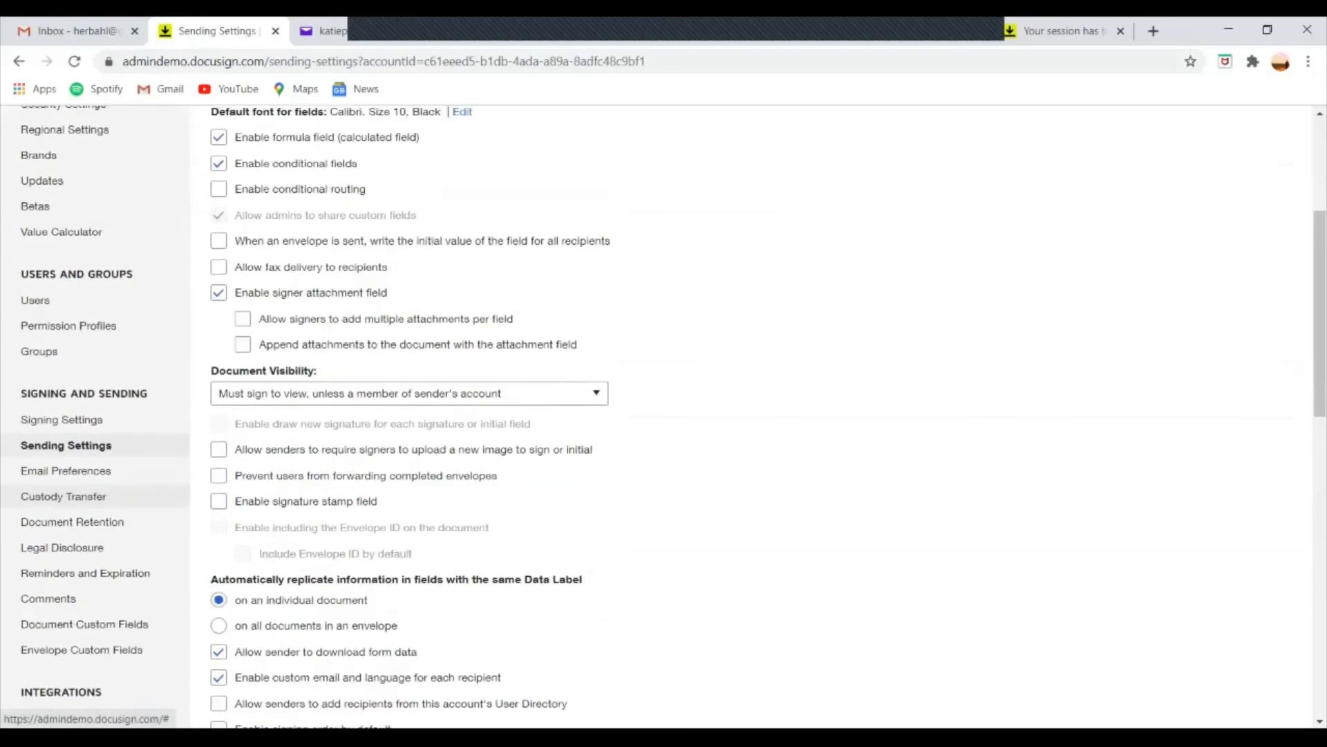
# Open the Brands page and view the CEA Logo brand's options, then close them
pyautogui.click(39, 197)
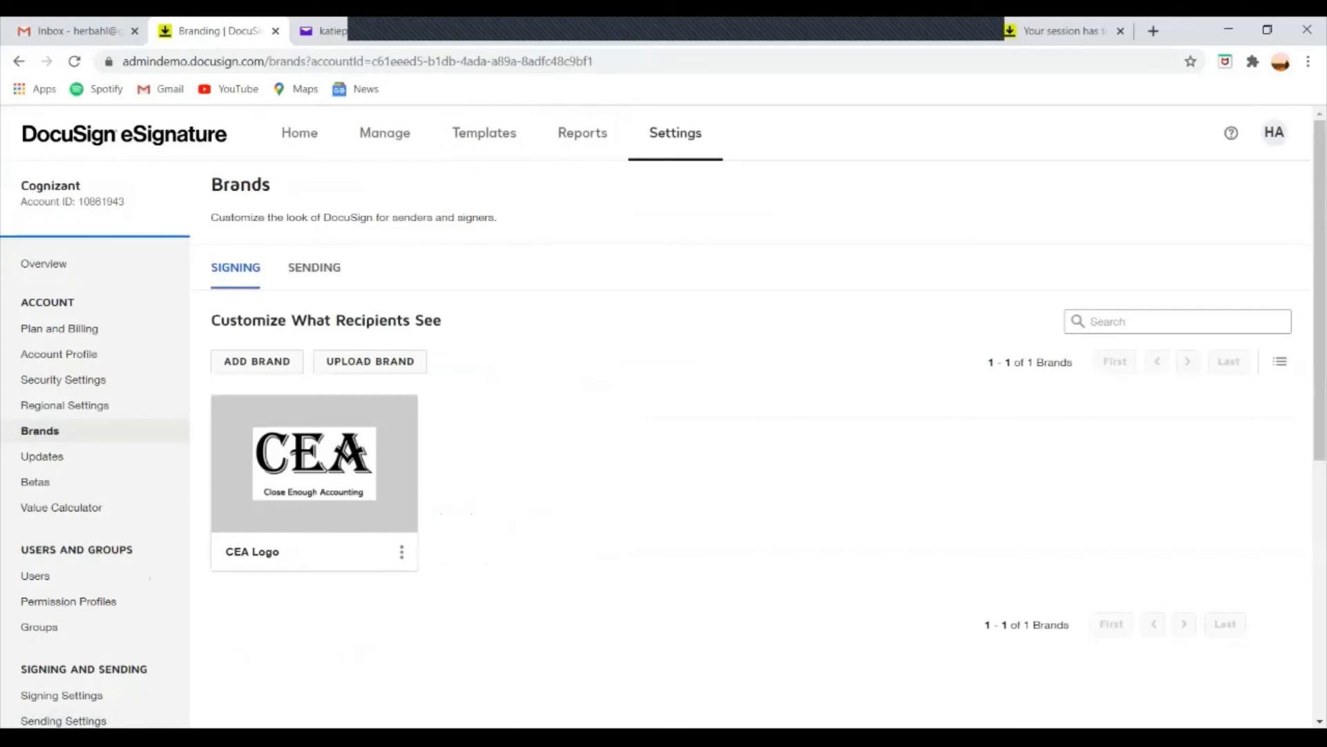
pyautogui.moveTo(315, 464)
pyautogui.scroll(-1, 664, 415)
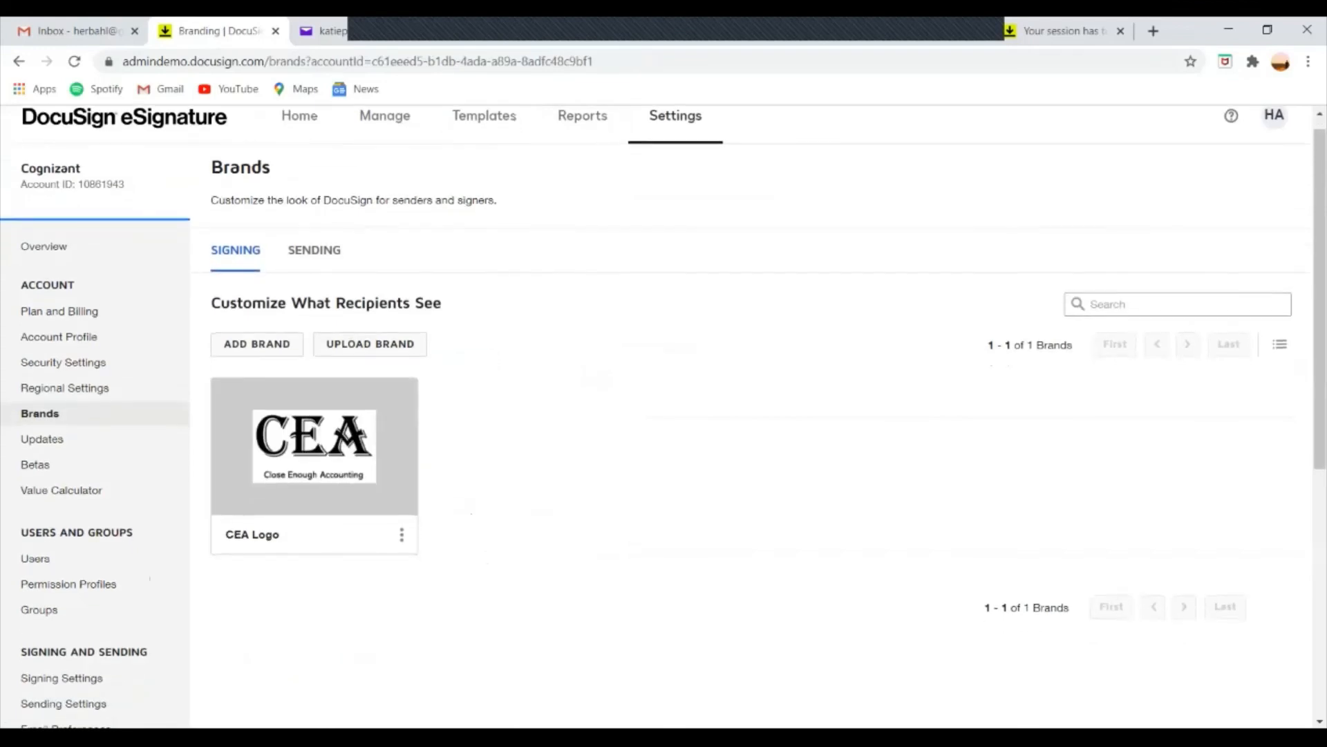
pyautogui.scroll(-3, 664, 415)
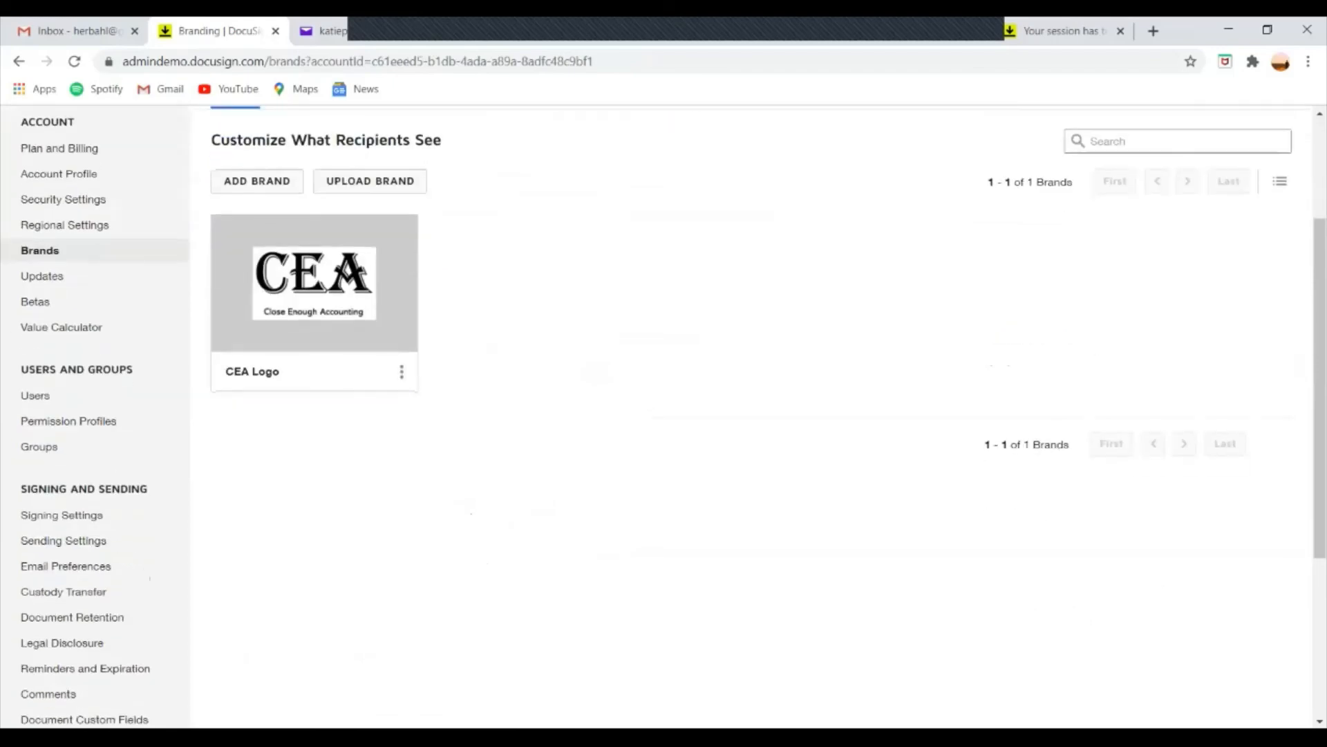
pyautogui.scroll(1, 664, 414)
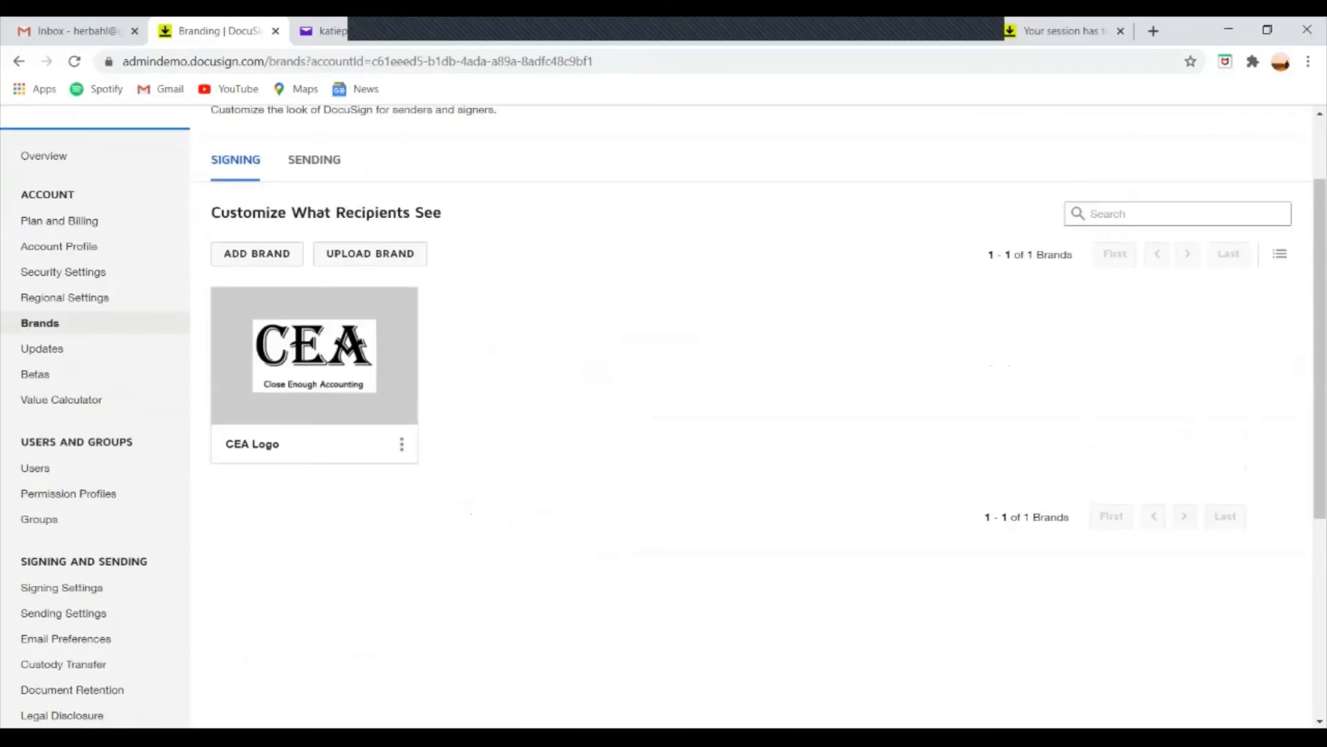
pyautogui.click(401, 444)
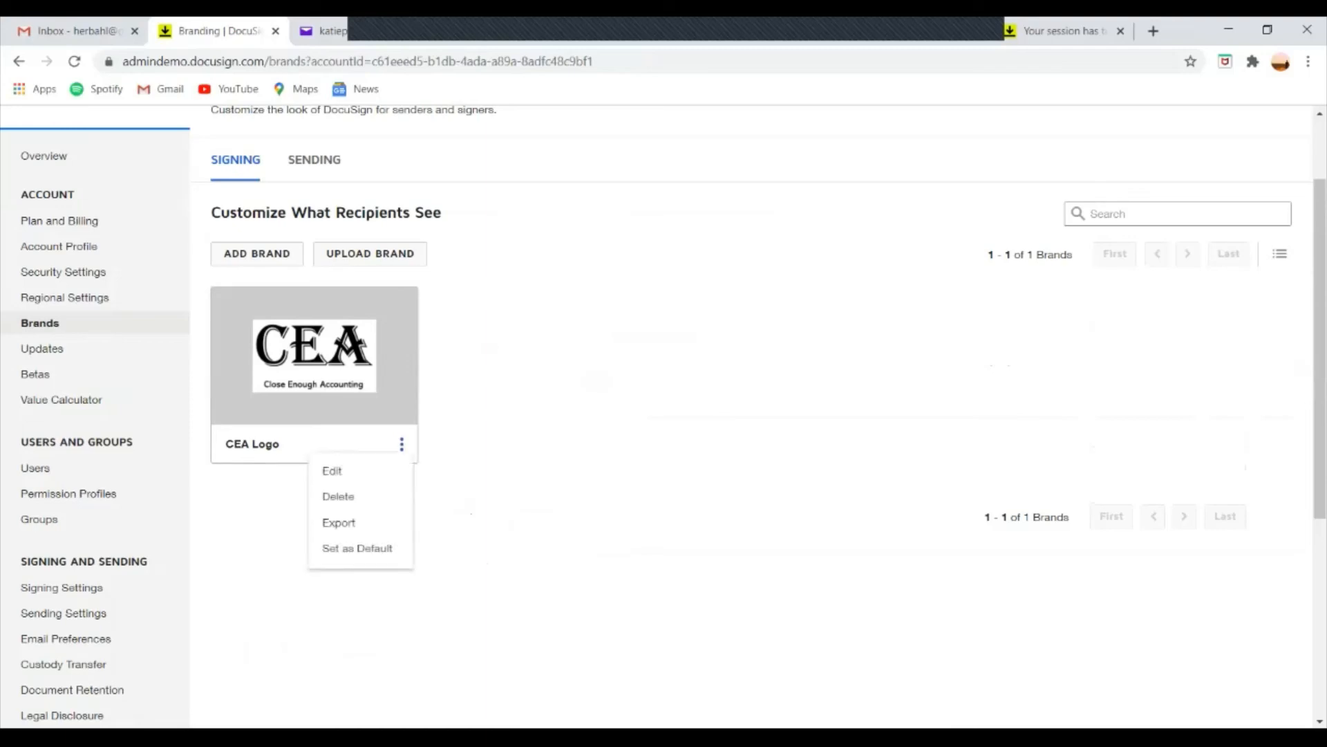
pyautogui.press('Escape')
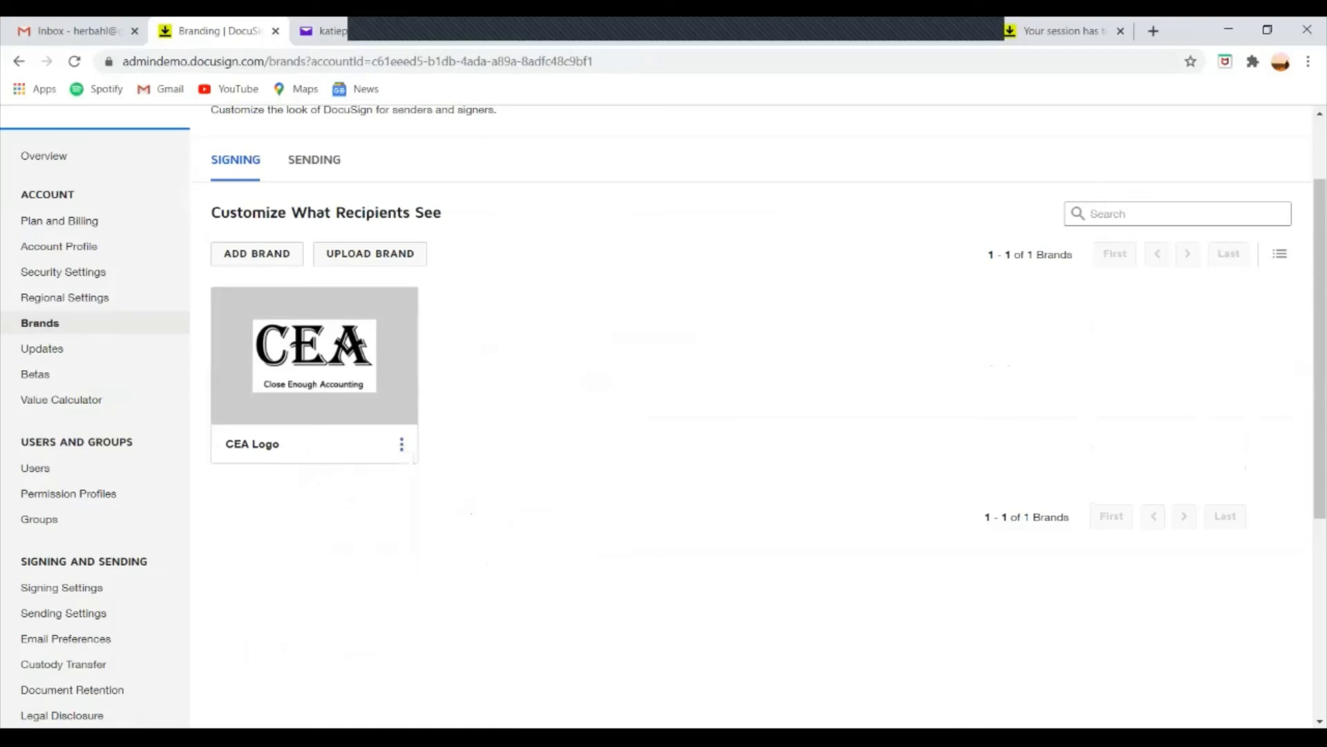
pyautogui.scroll(-1, 664, 414)
pyautogui.scroll(-1, 664, 414)
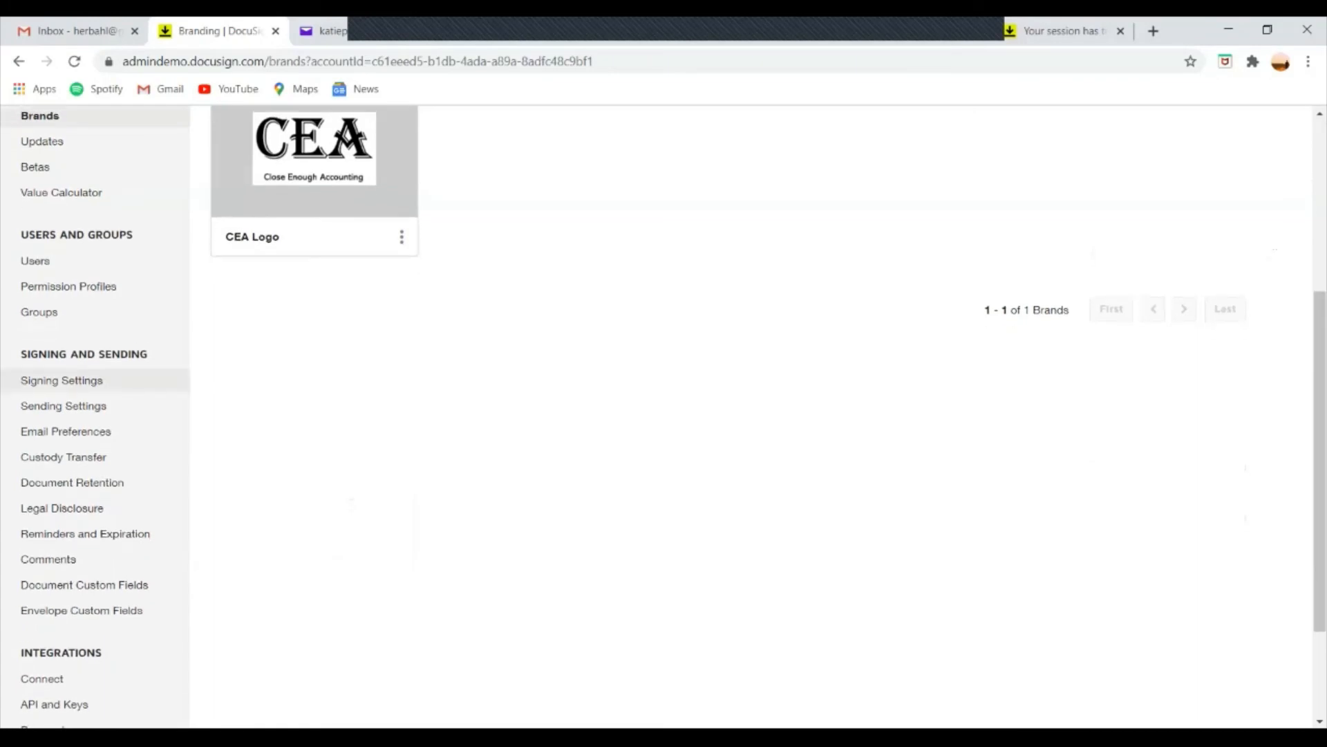
# Open the Signing Settings page and scroll through its recipient, formatting and delivery options
pyautogui.click(62, 380)
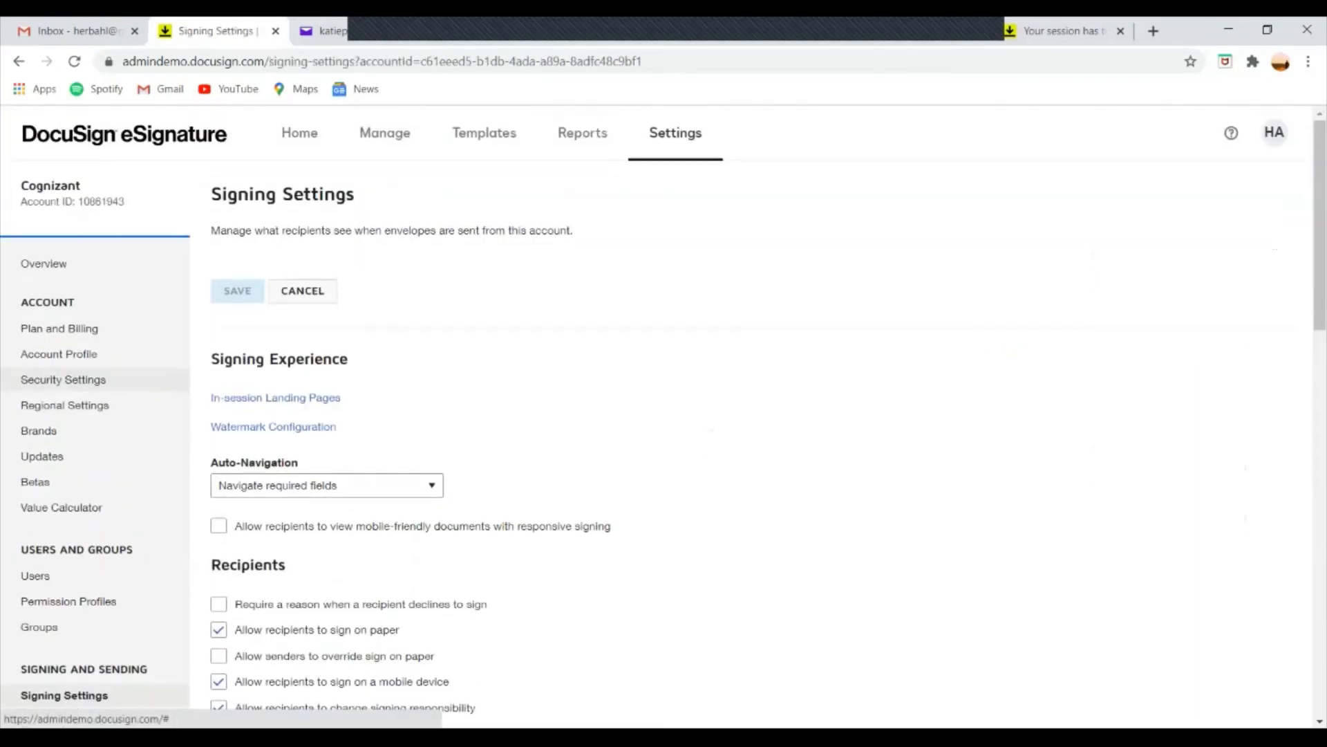
pyautogui.scroll(-1, 61, 380)
pyautogui.scroll(-5, 663, 415)
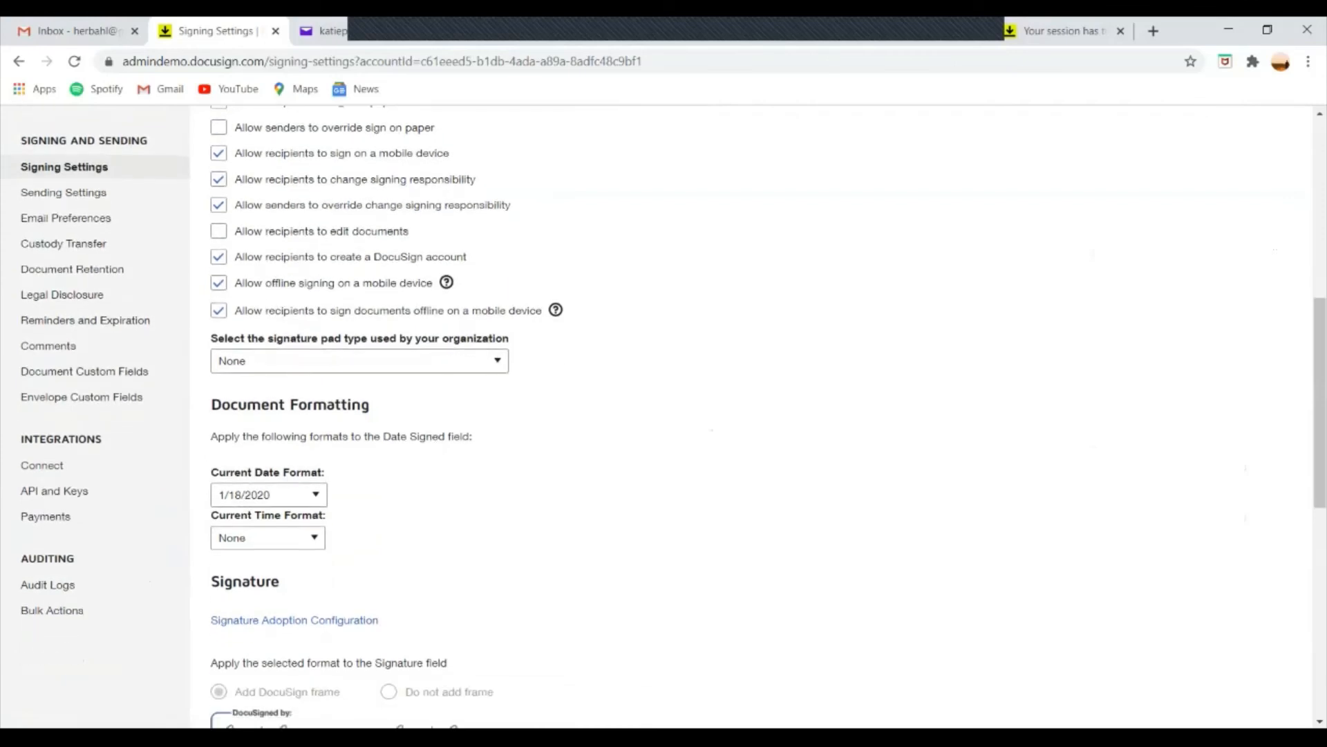
pyautogui.scroll(-5, 664, 415)
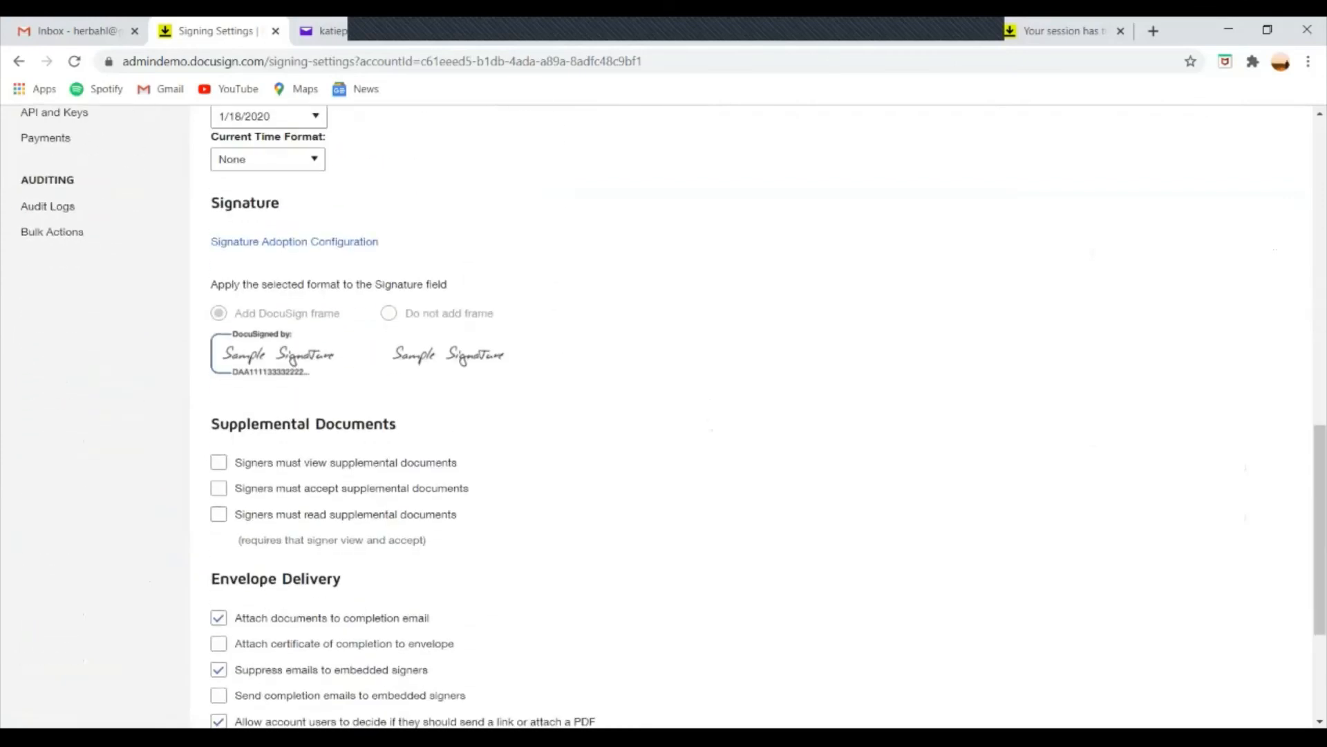
pyautogui.scroll(-2, 663, 415)
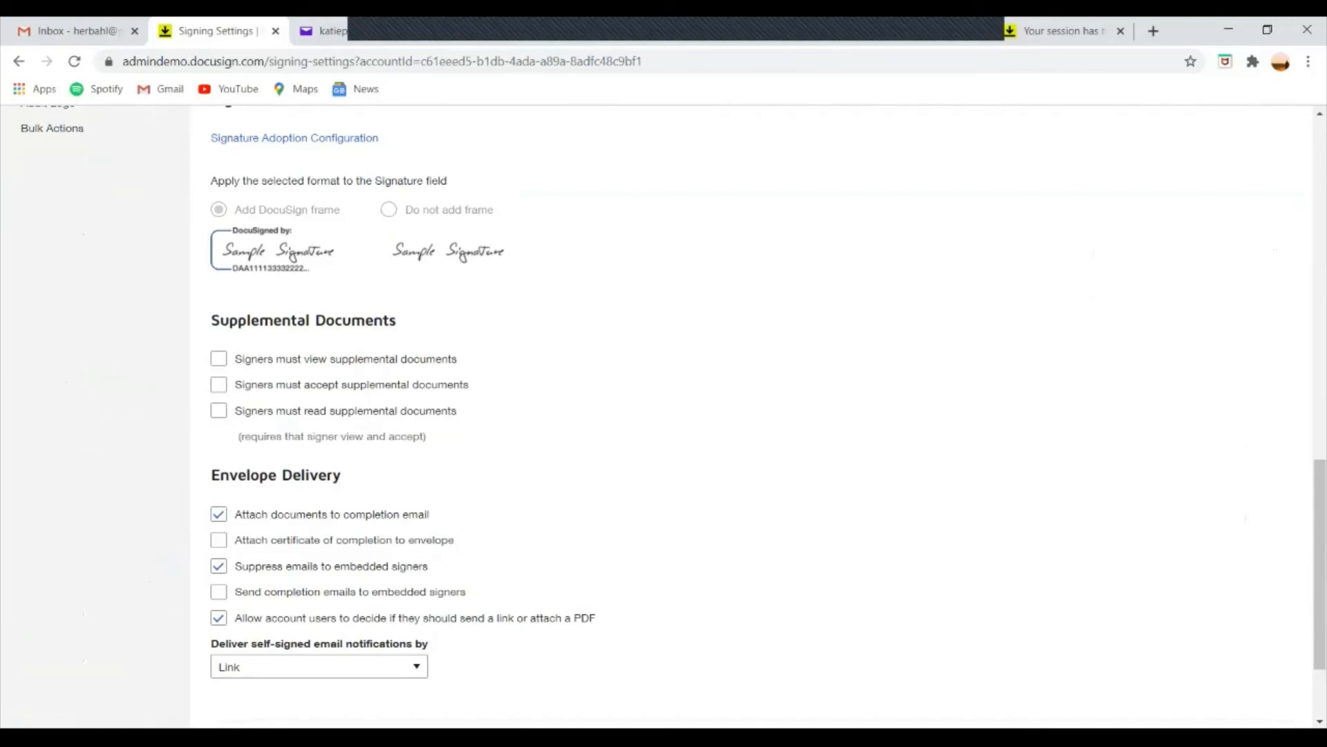
pyautogui.scroll(8, 663, 415)
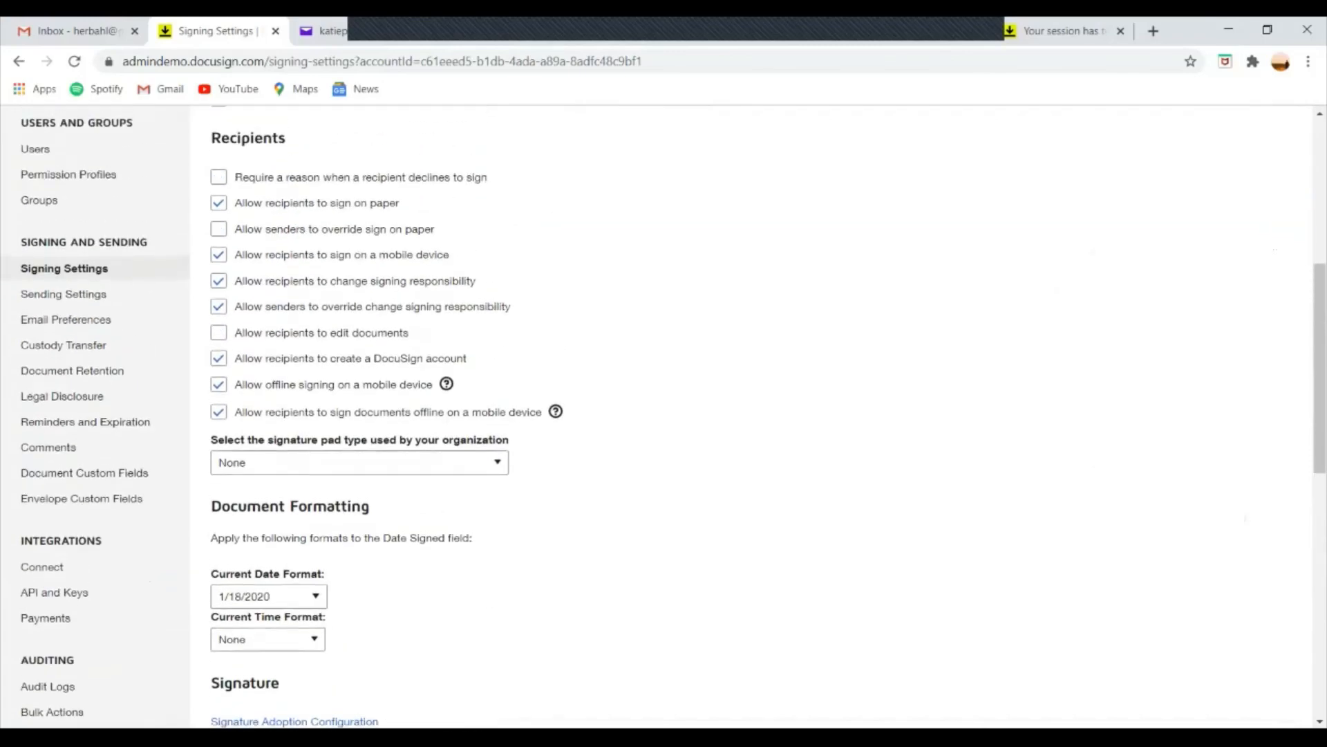
pyautogui.scroll(1, 663, 415)
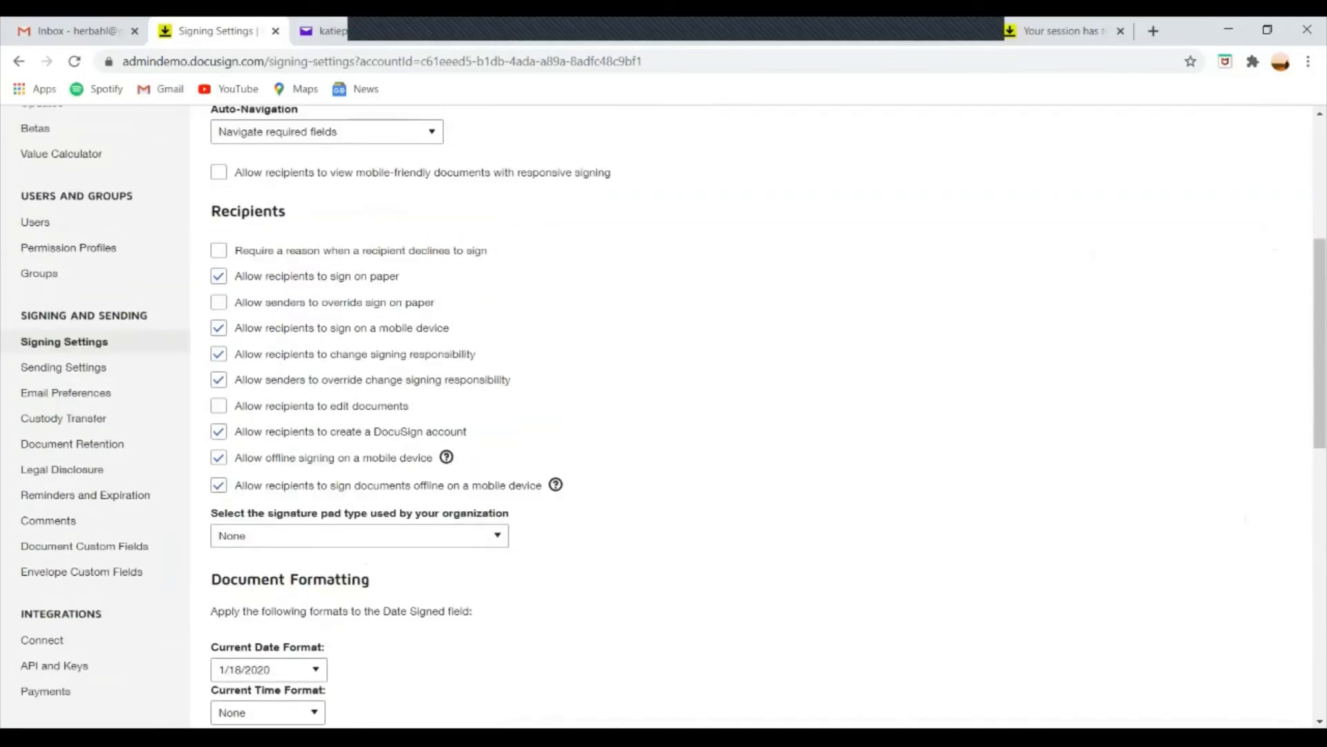
pyautogui.scroll(3, 664, 414)
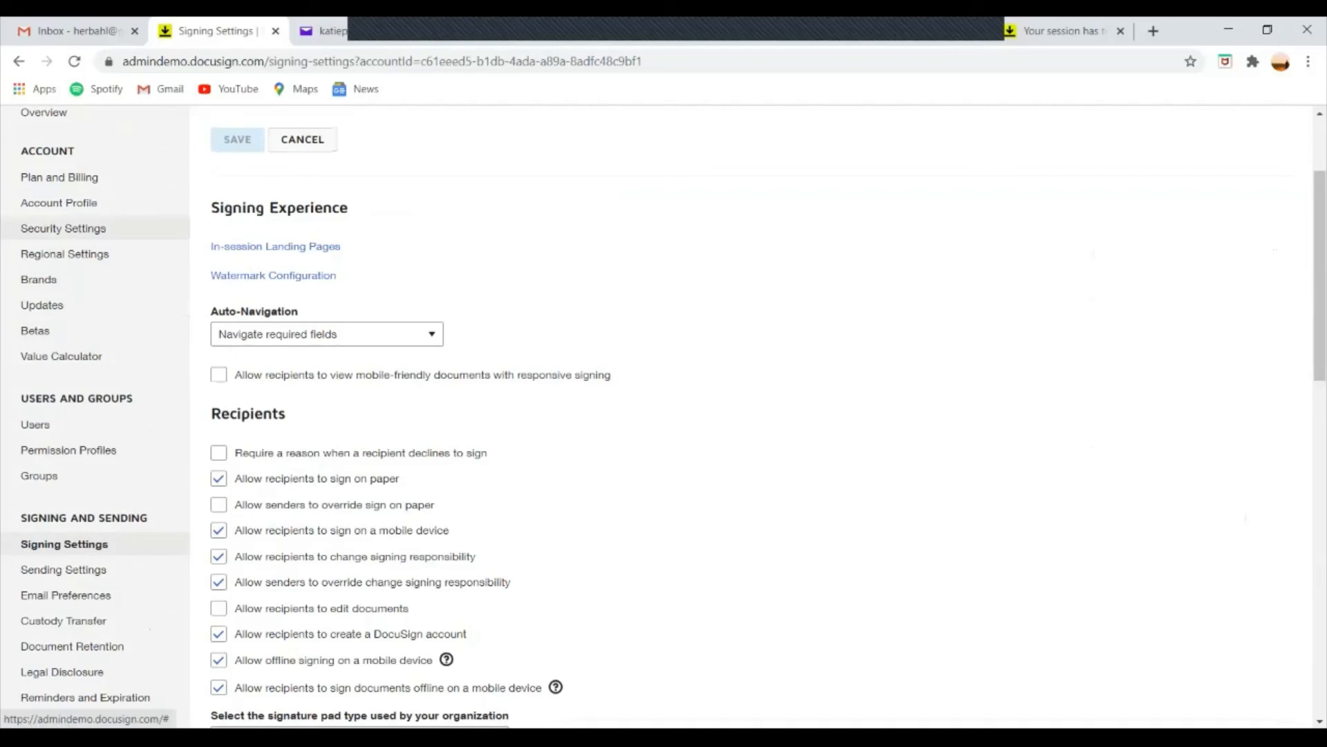
pyautogui.scroll(-1, 663, 415)
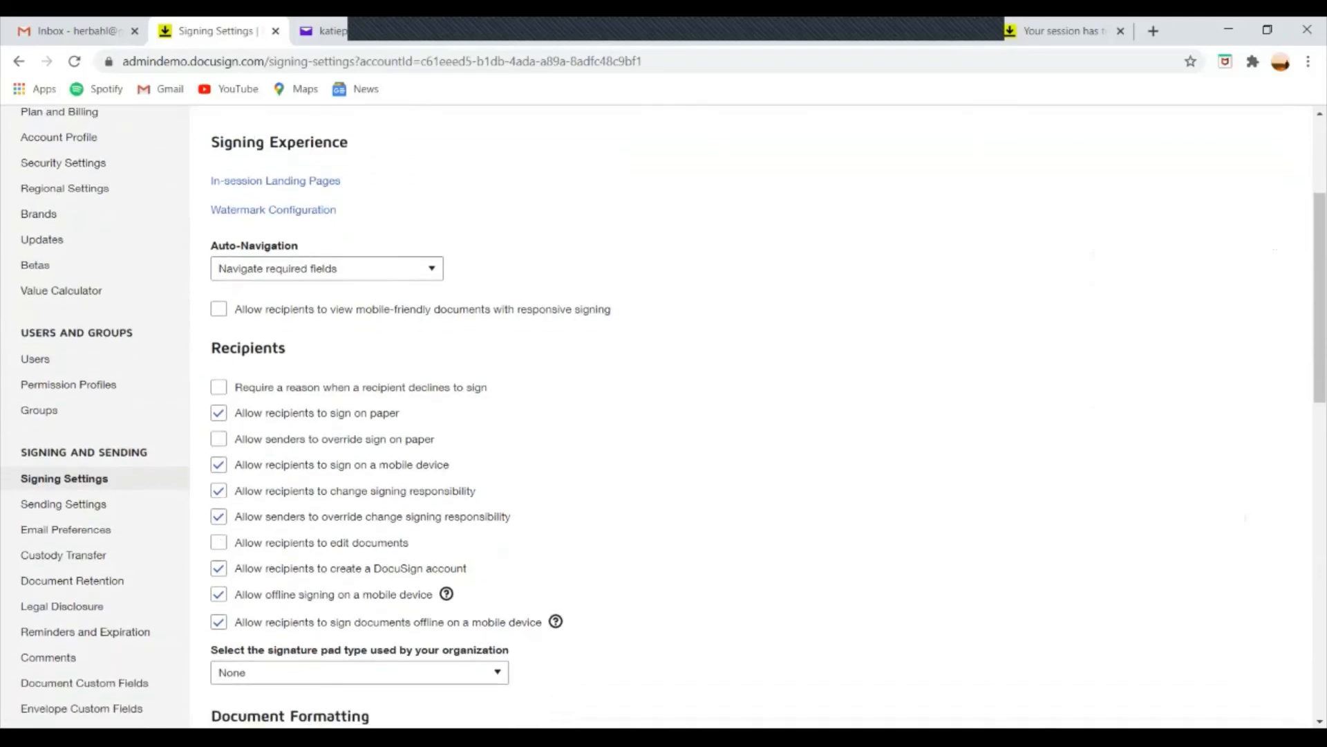
pyautogui.scroll(-1, 664, 419)
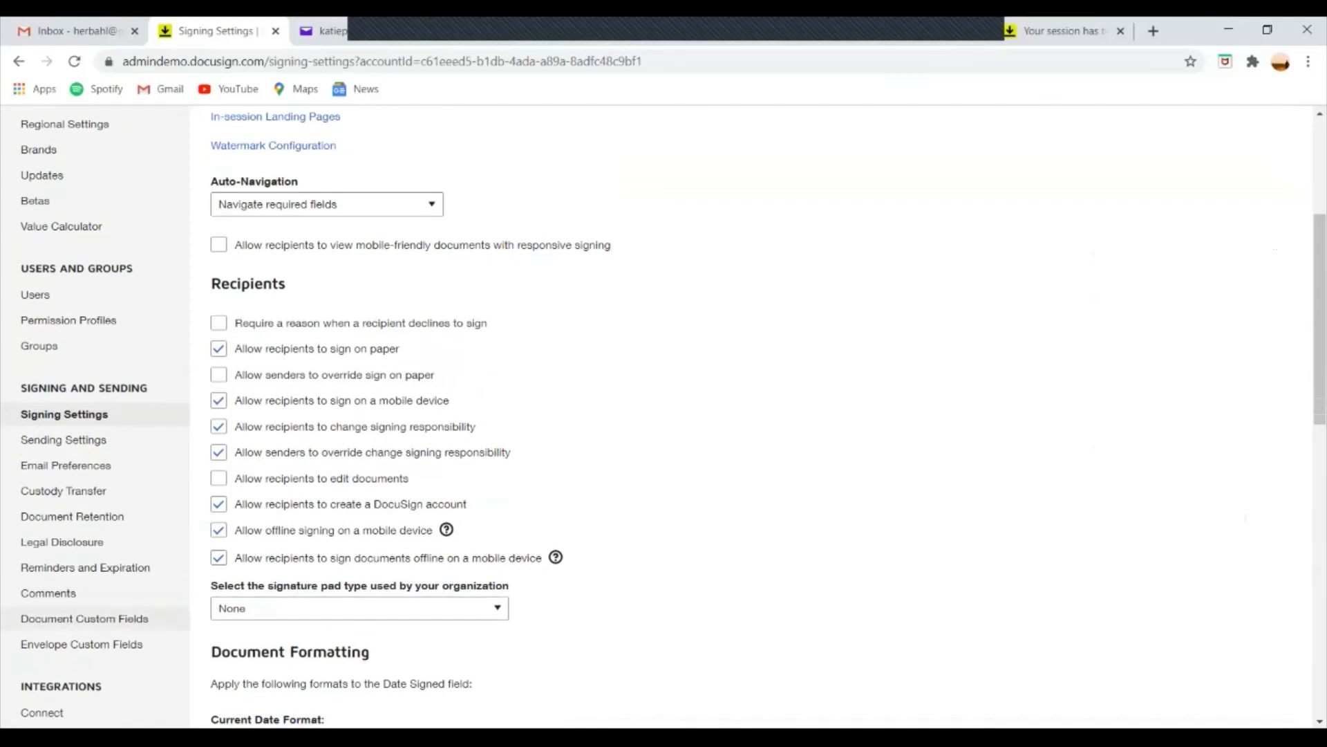
# Open the Document Custom Fields list, open the Applicant Phone Number field's details, scroll through its settings, and cancel
pyautogui.click(84, 618)
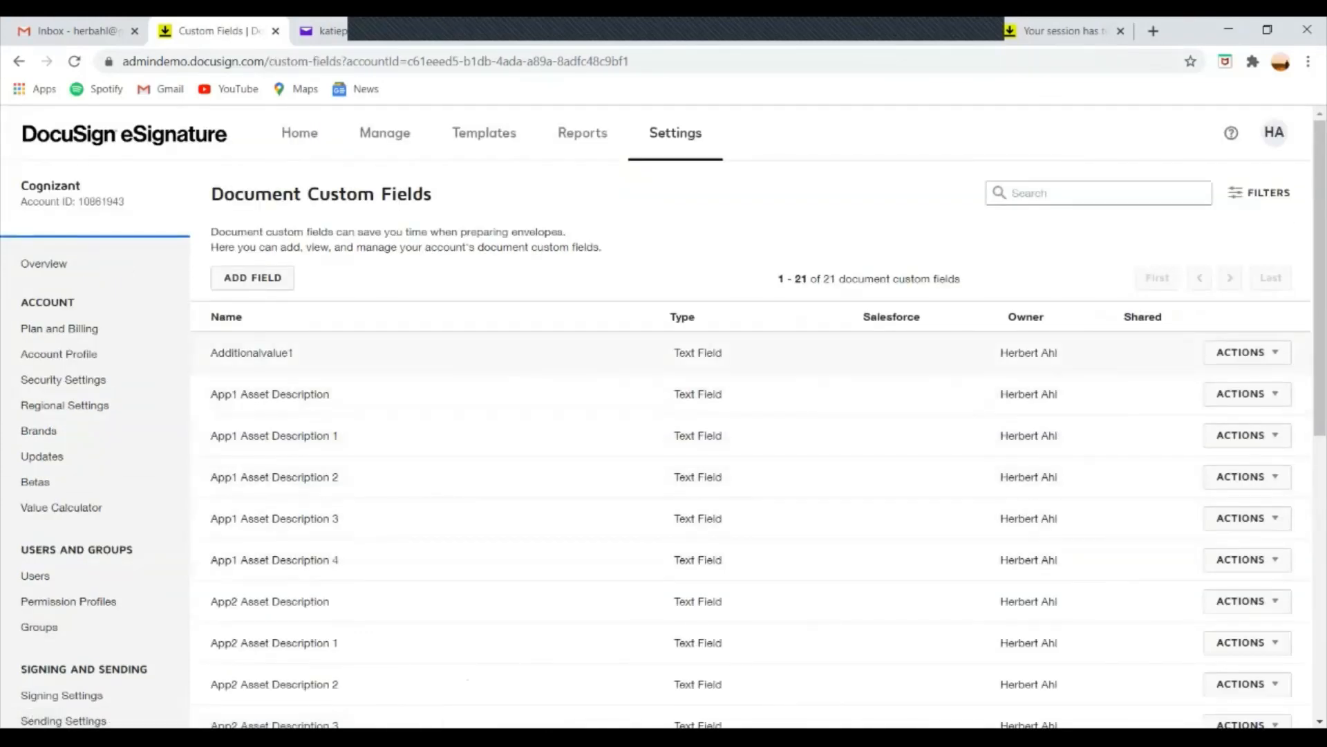
pyautogui.scroll(-3, 664, 415)
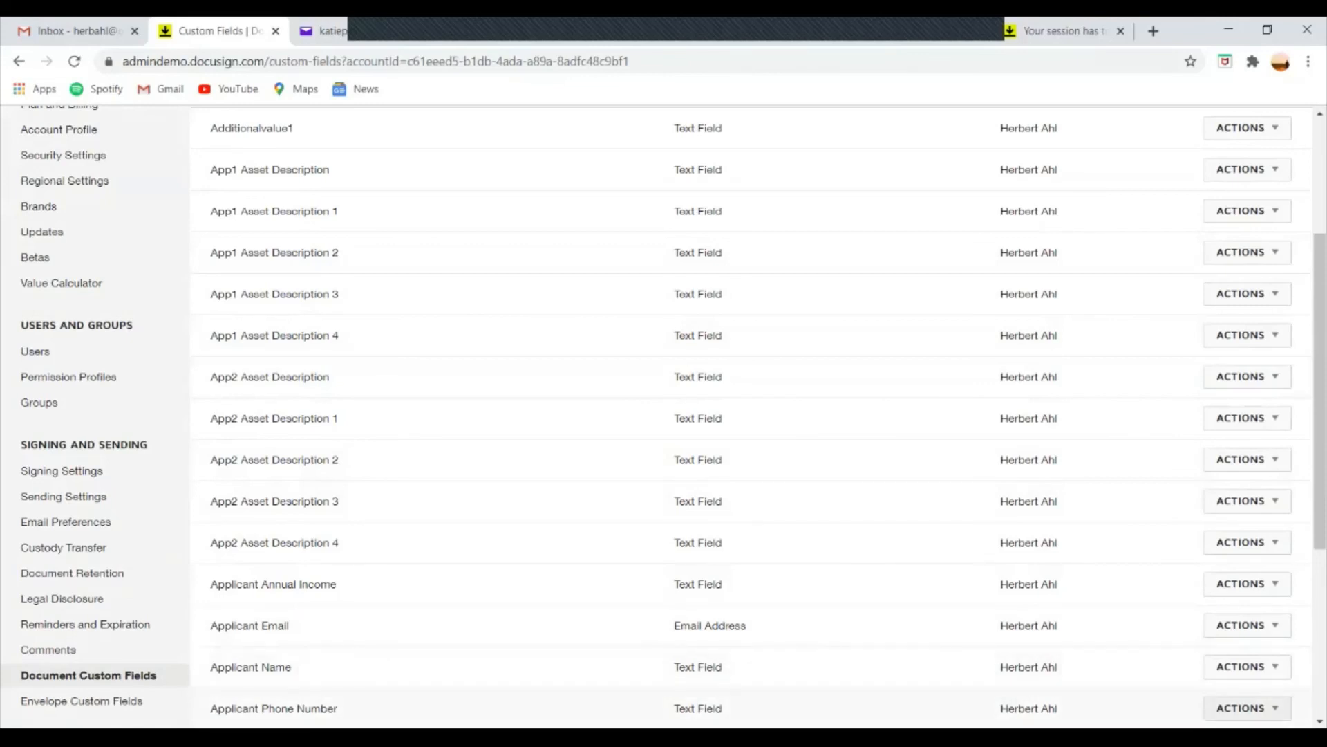
pyautogui.click(1247, 708)
pyautogui.rightClick(1212, 716)
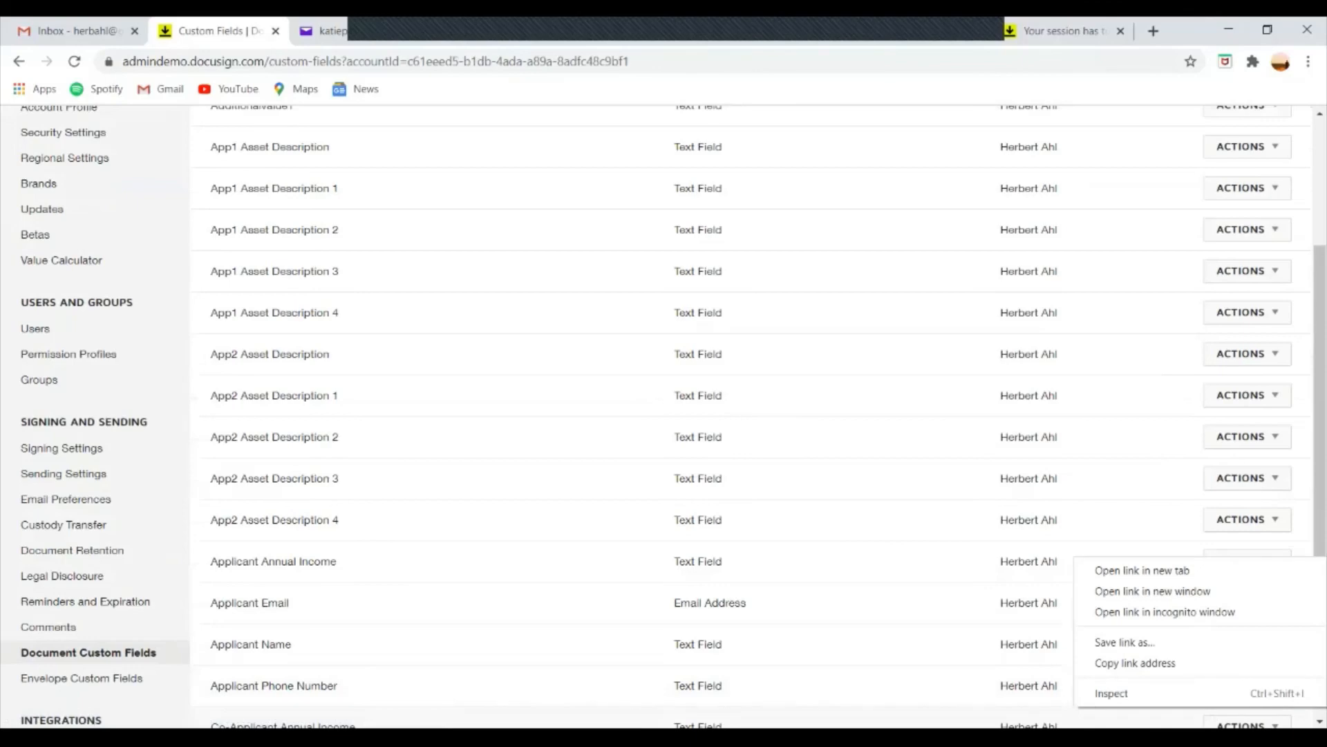
pyautogui.click(1212, 715)
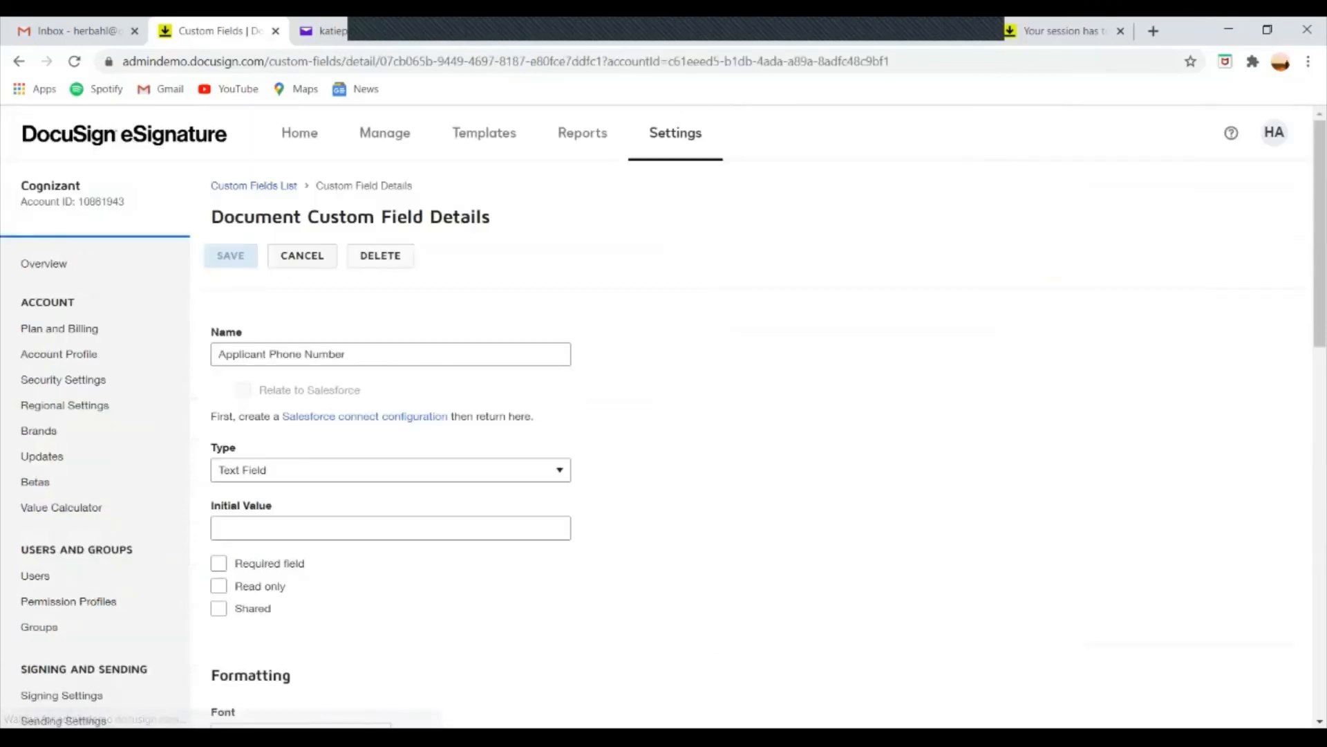
pyautogui.scroll(-3, 664, 423)
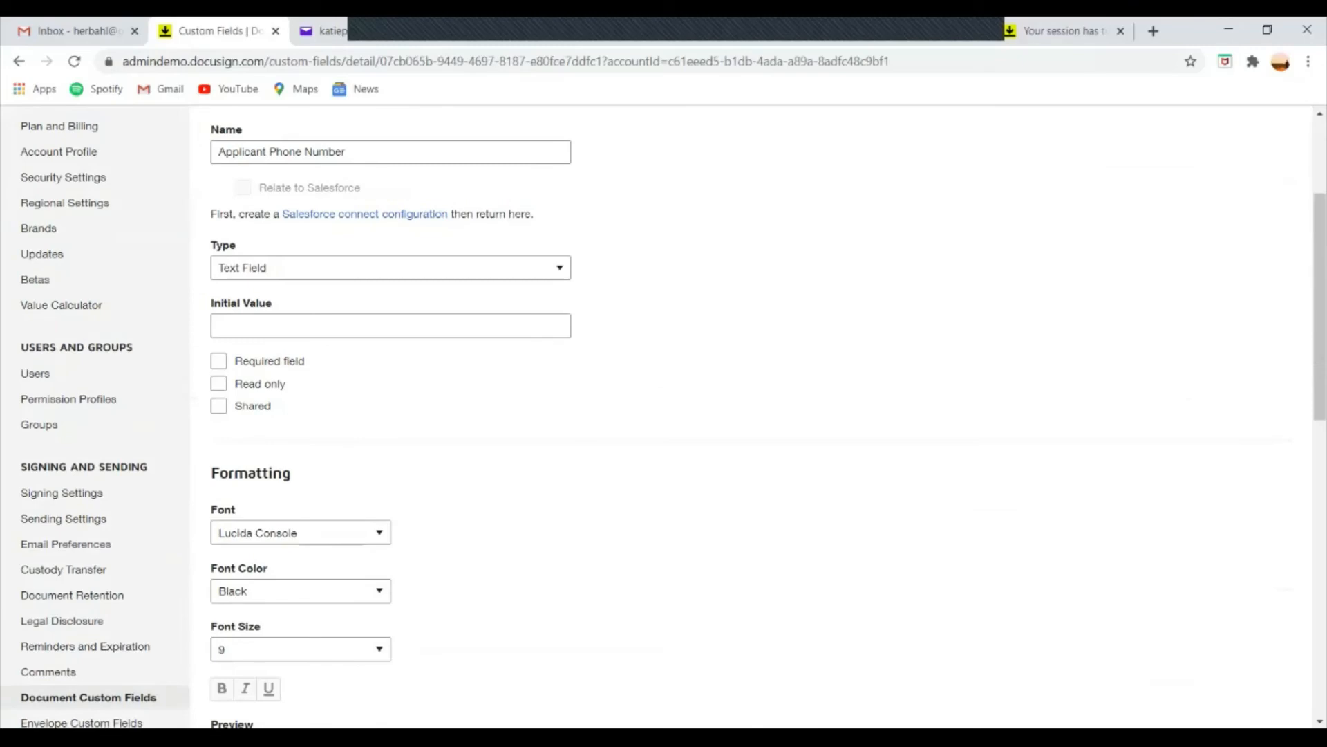
pyautogui.scroll(-9, 663, 417)
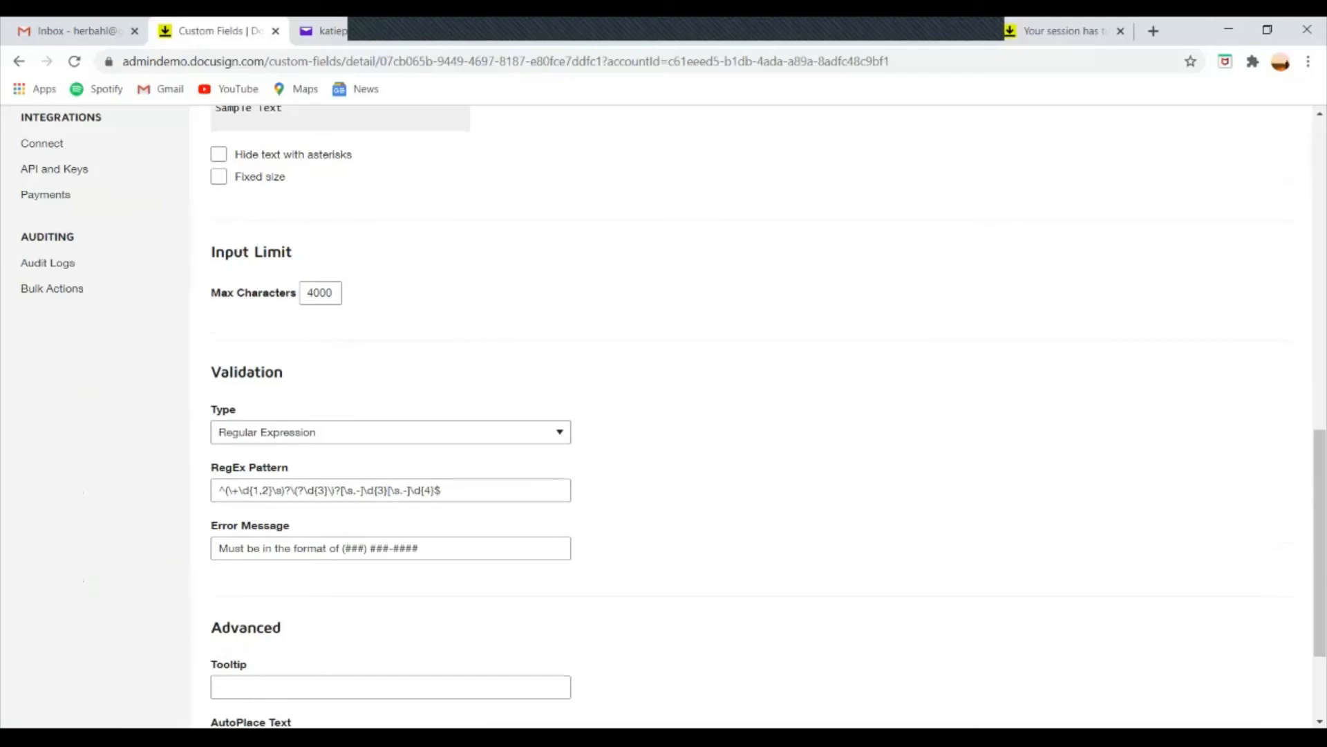
pyautogui.scroll(-3, 664, 417)
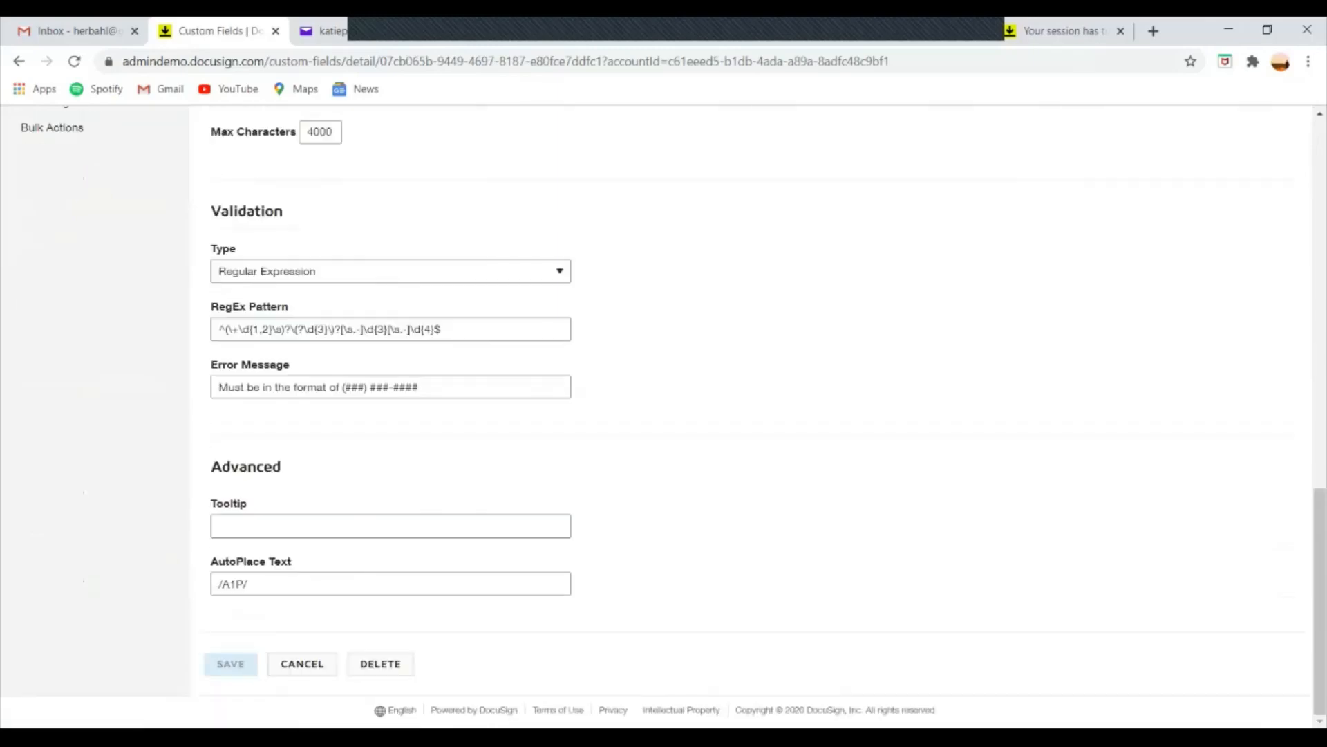
pyautogui.click(302, 664)
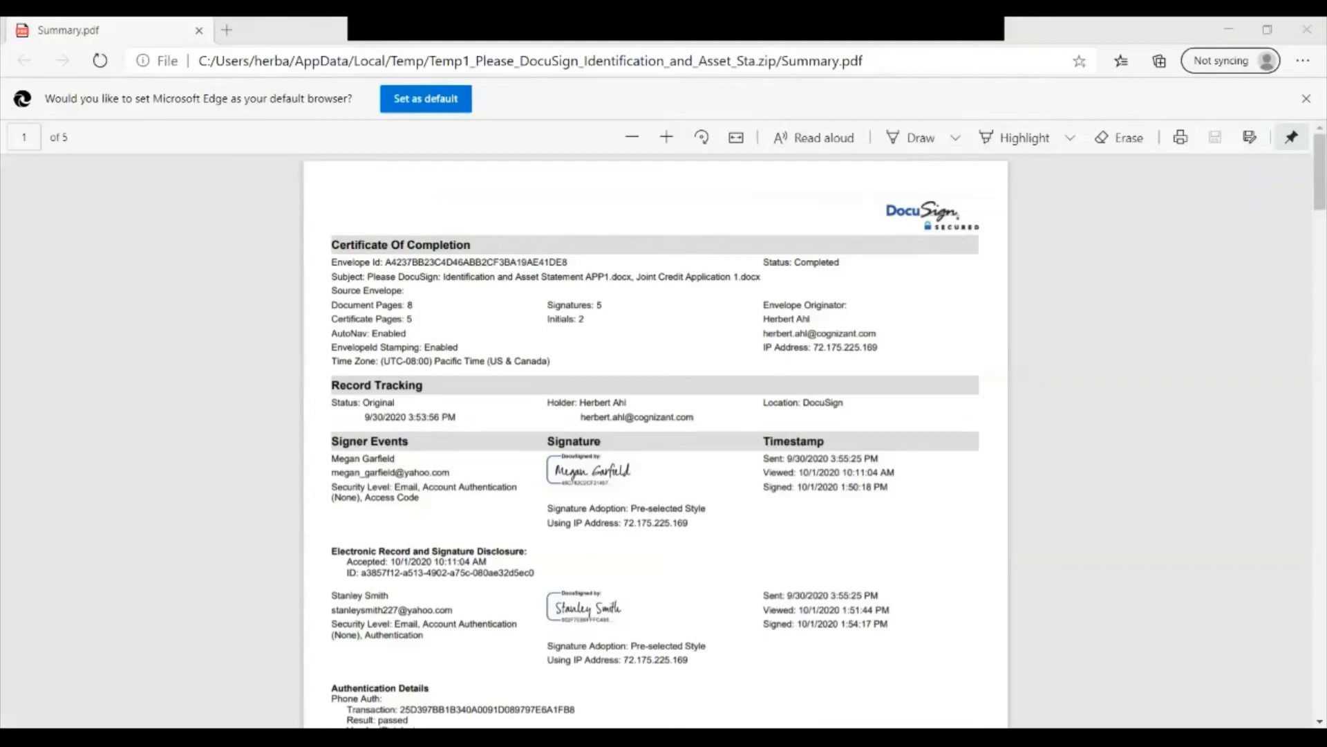
# Scroll through the downloaded Summary.pdf certificate of completion in the browser's PDF viewer
pyautogui.scroll(-3, 655, 442)
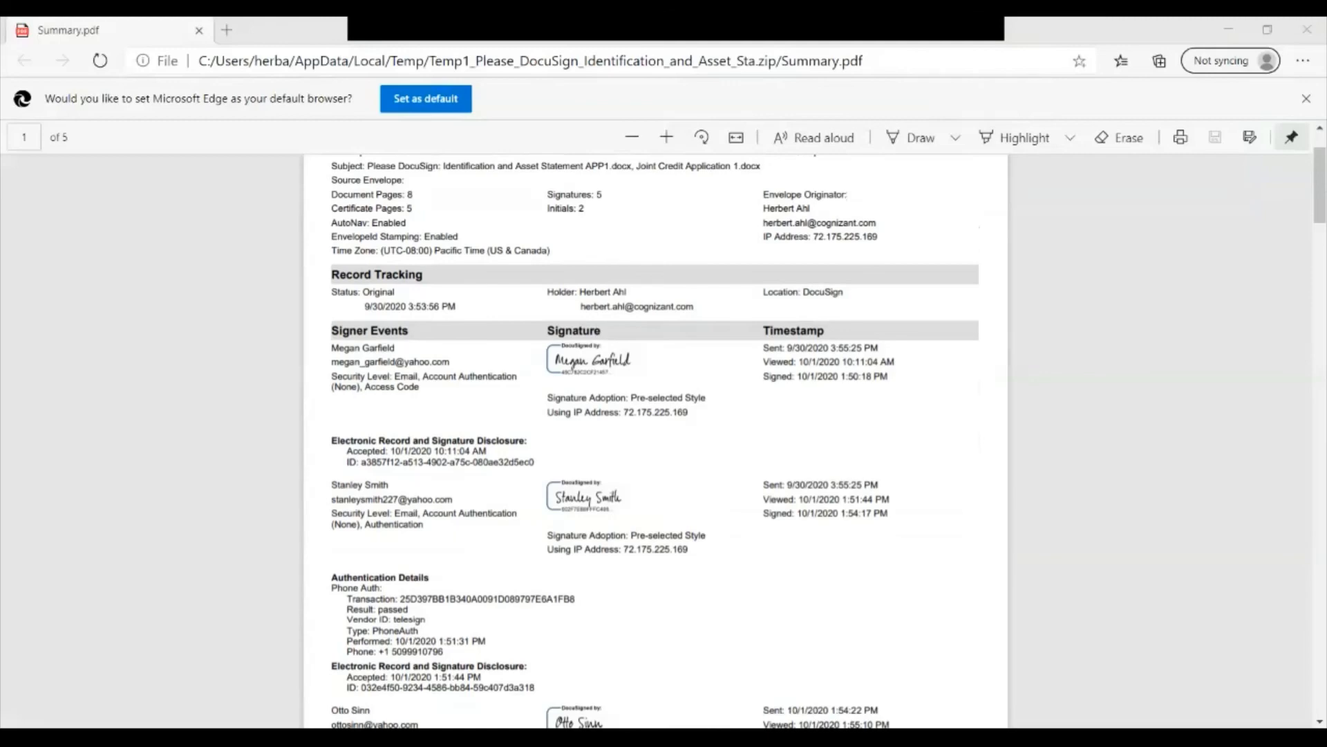
pyautogui.scroll(-3, 656, 442)
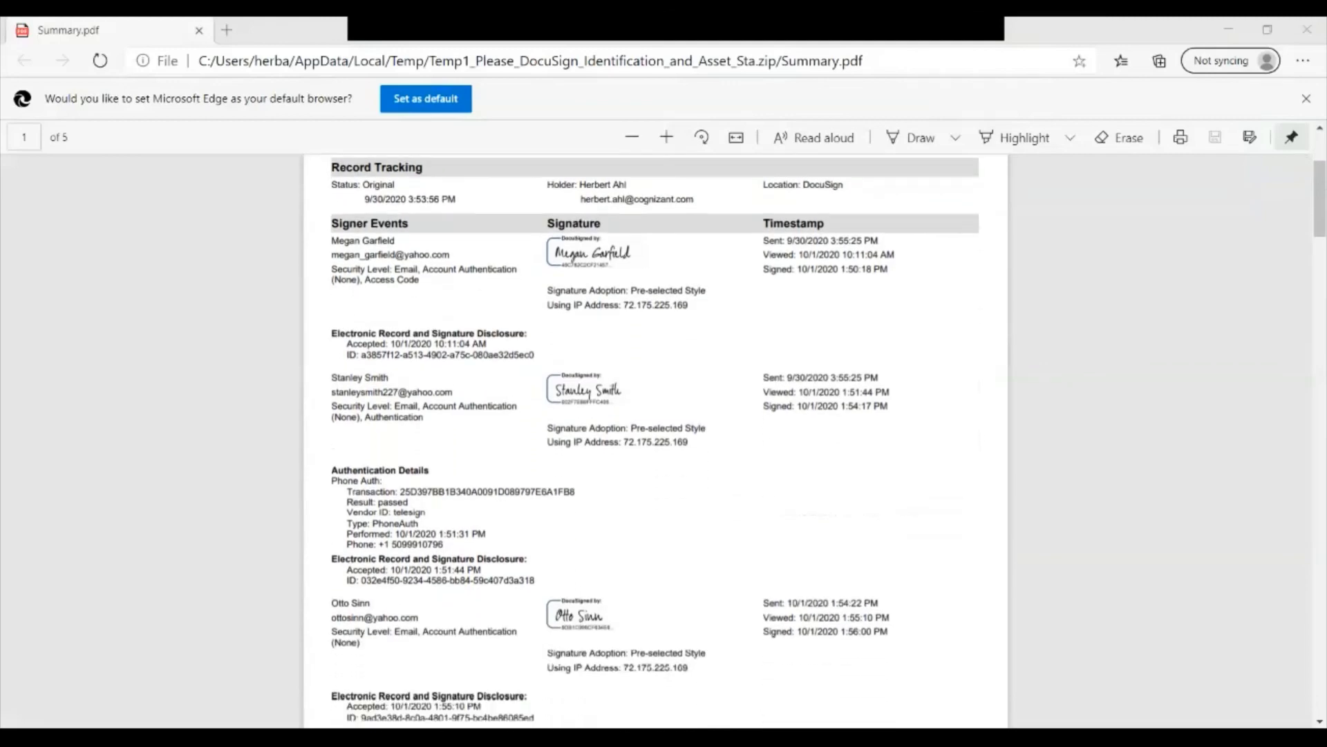
pyautogui.scroll(-2, 655, 443)
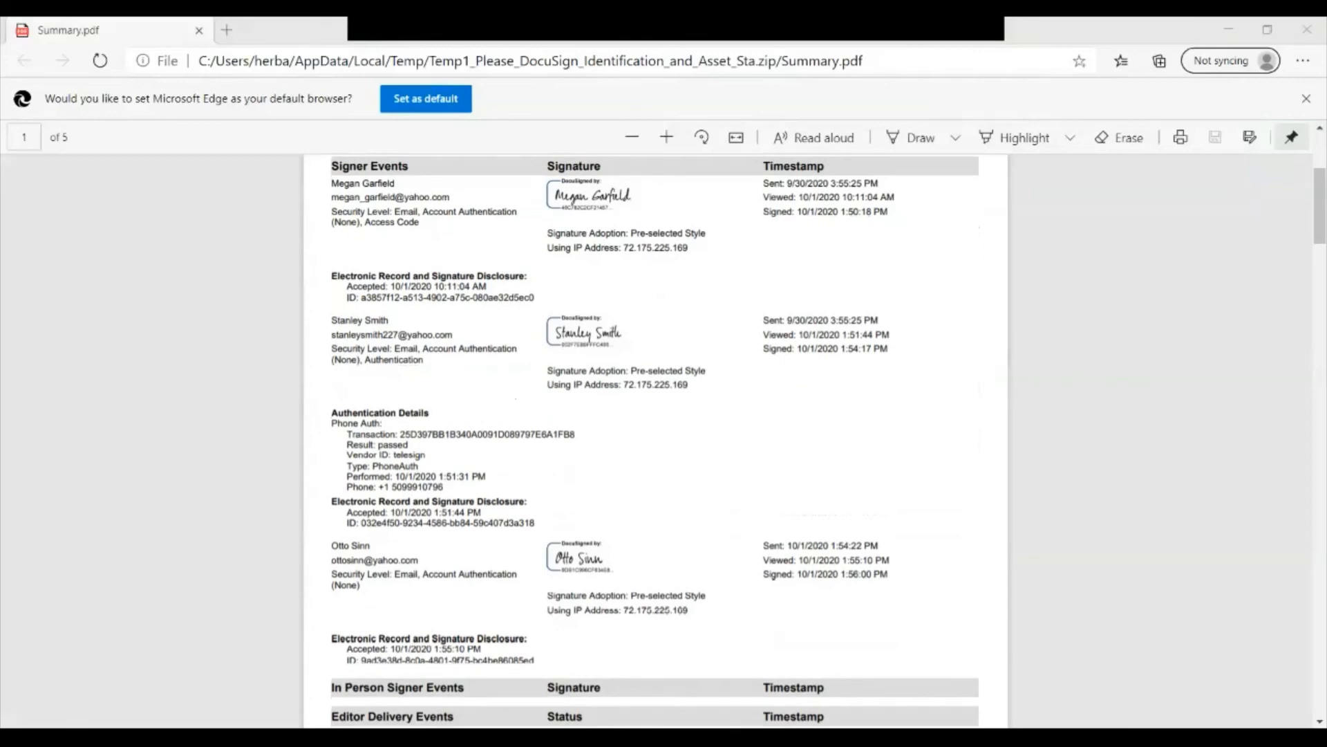
pyautogui.scroll(-10, 655, 443)
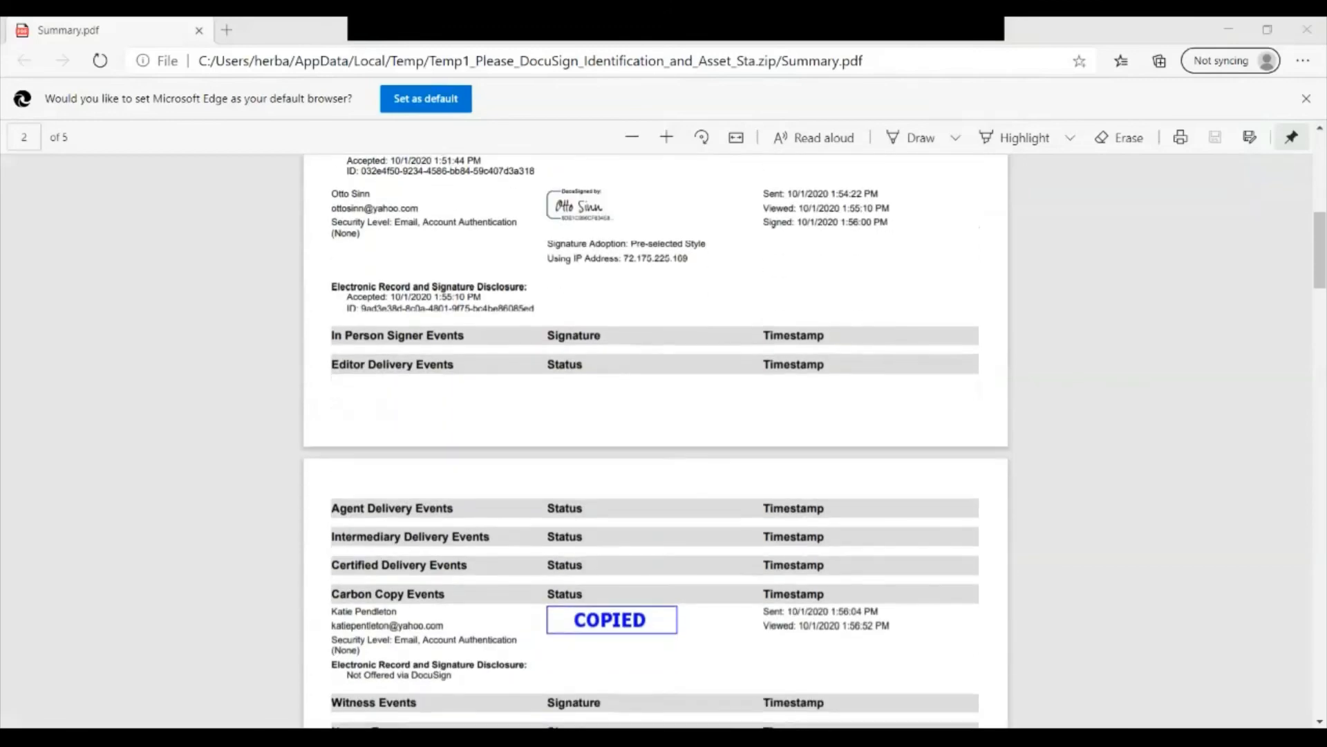
pyautogui.scroll(-5, 656, 442)
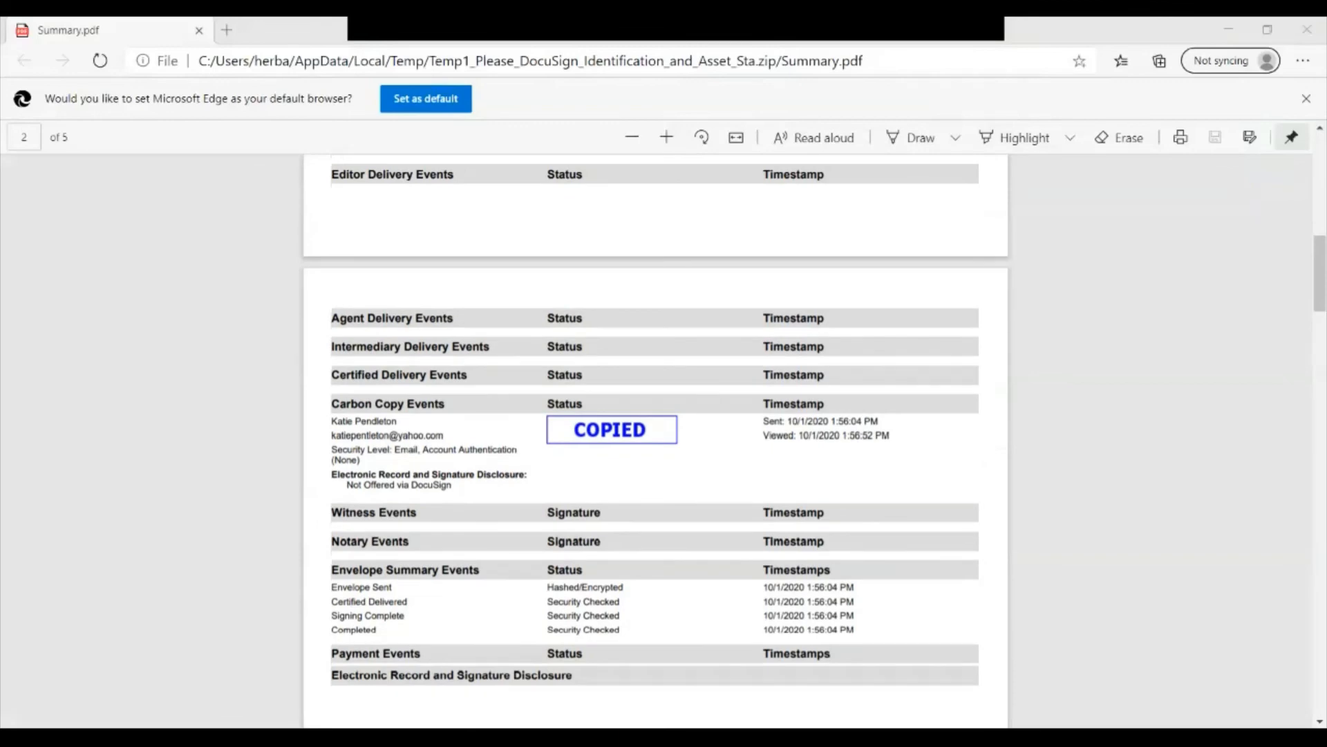
pyautogui.scroll(-7, 655, 442)
pyautogui.scroll(10, 655, 442)
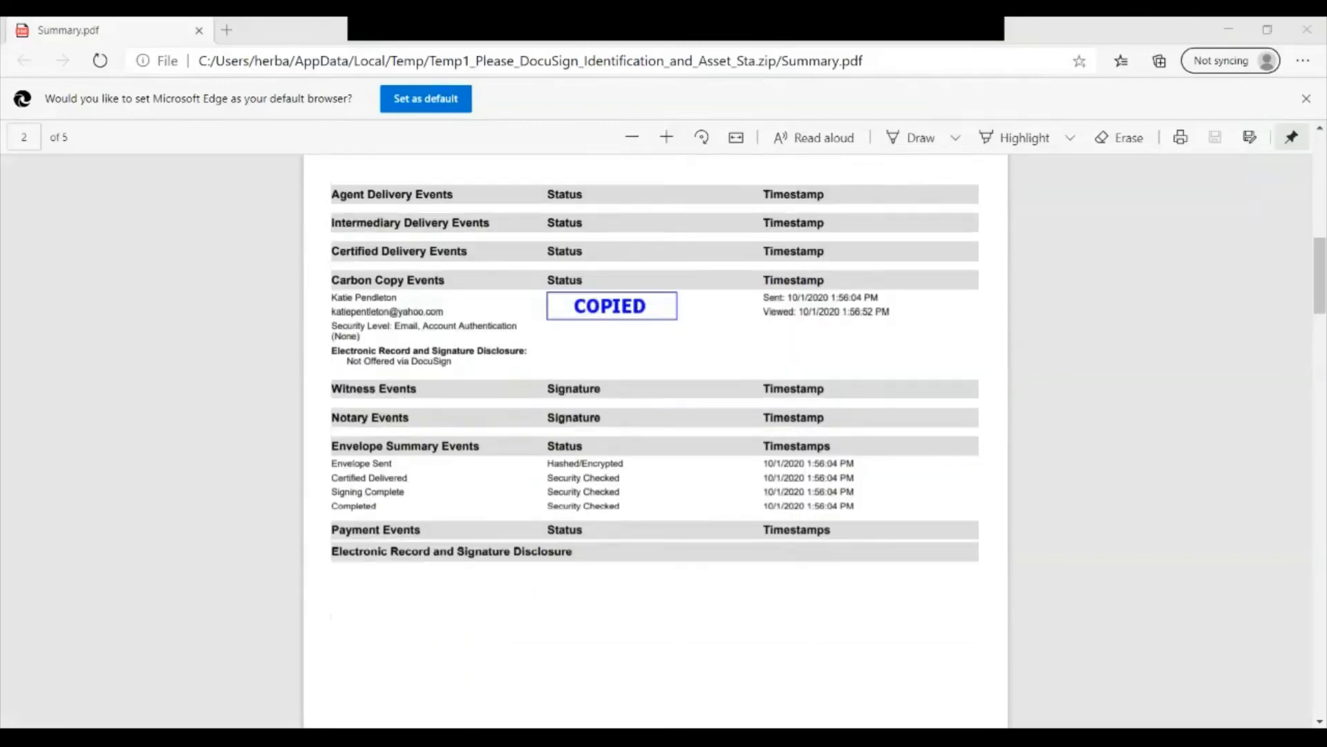
pyautogui.scroll(6, 655, 442)
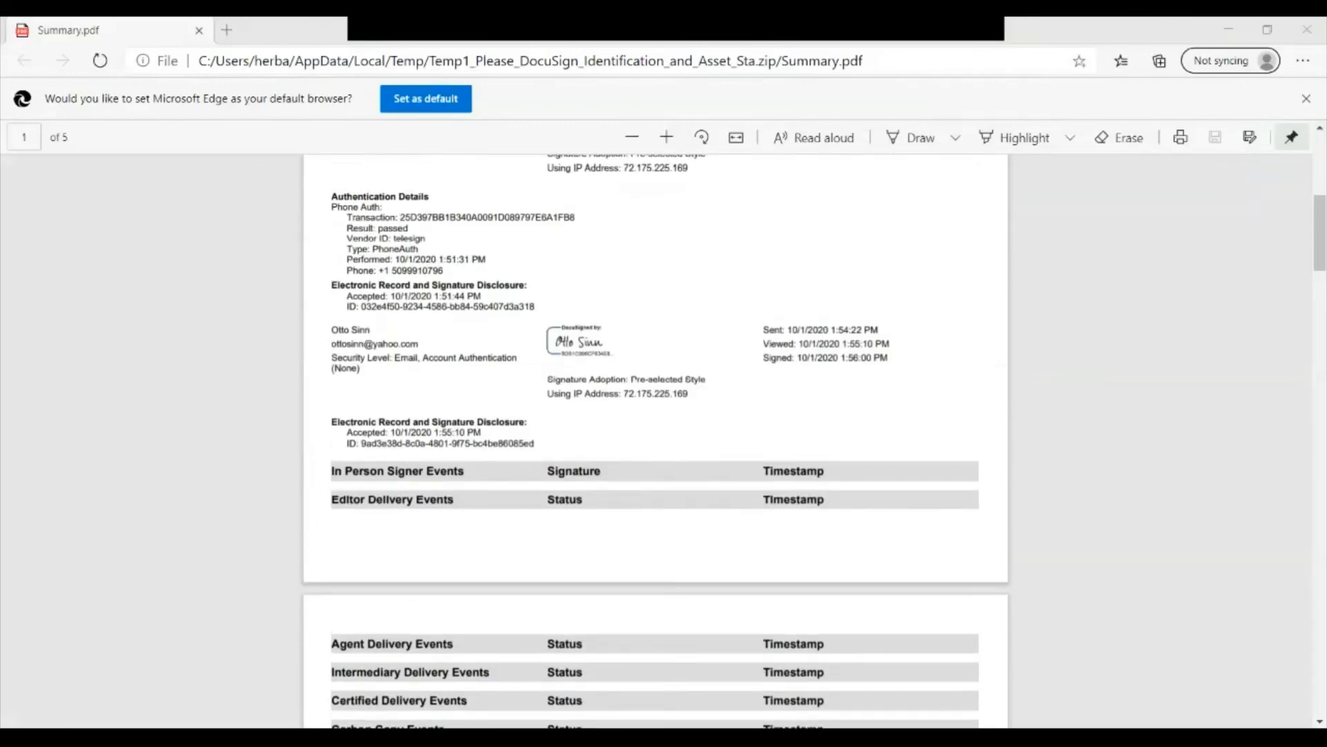
pyautogui.scroll(2, 655, 442)
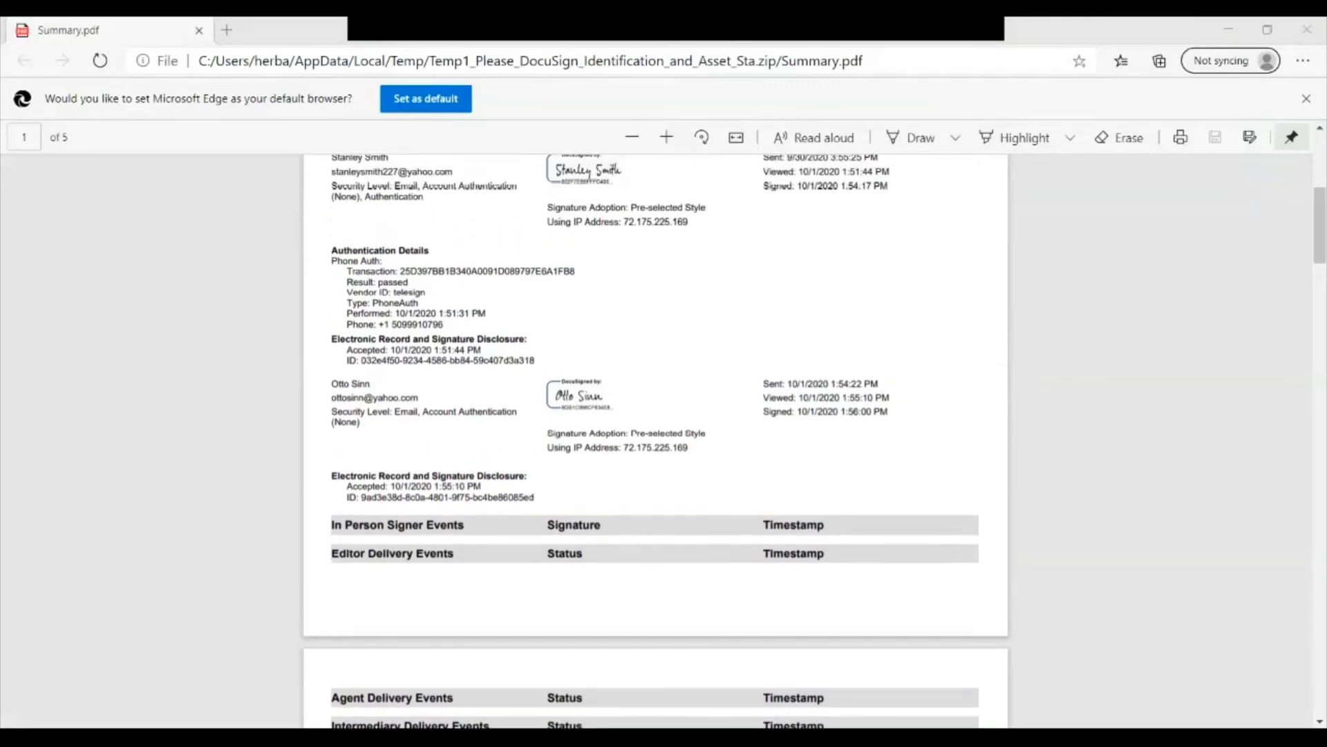
pyautogui.scroll(10, 656, 442)
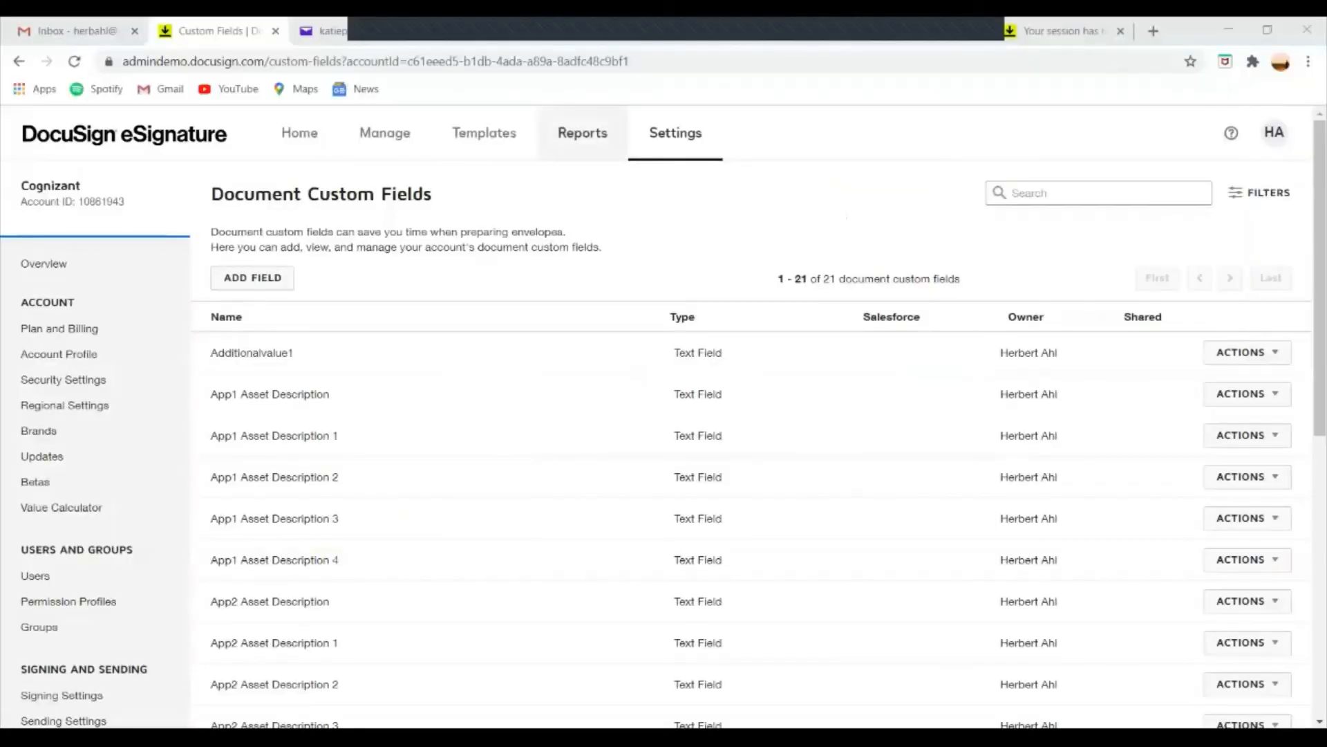
# Open the Reports overview and scroll through its envelope status, completion and volume charts
pyautogui.click(582, 133)
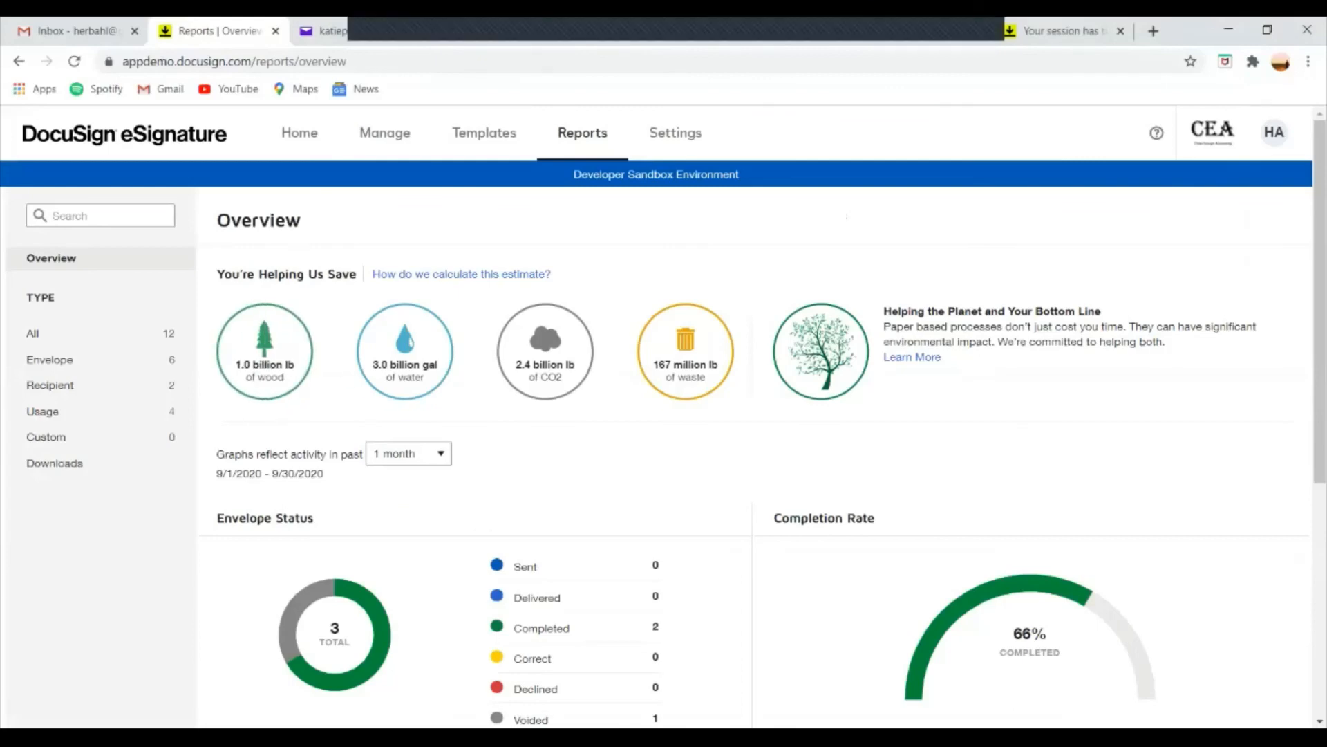
pyautogui.scroll(-6, 664, 414)
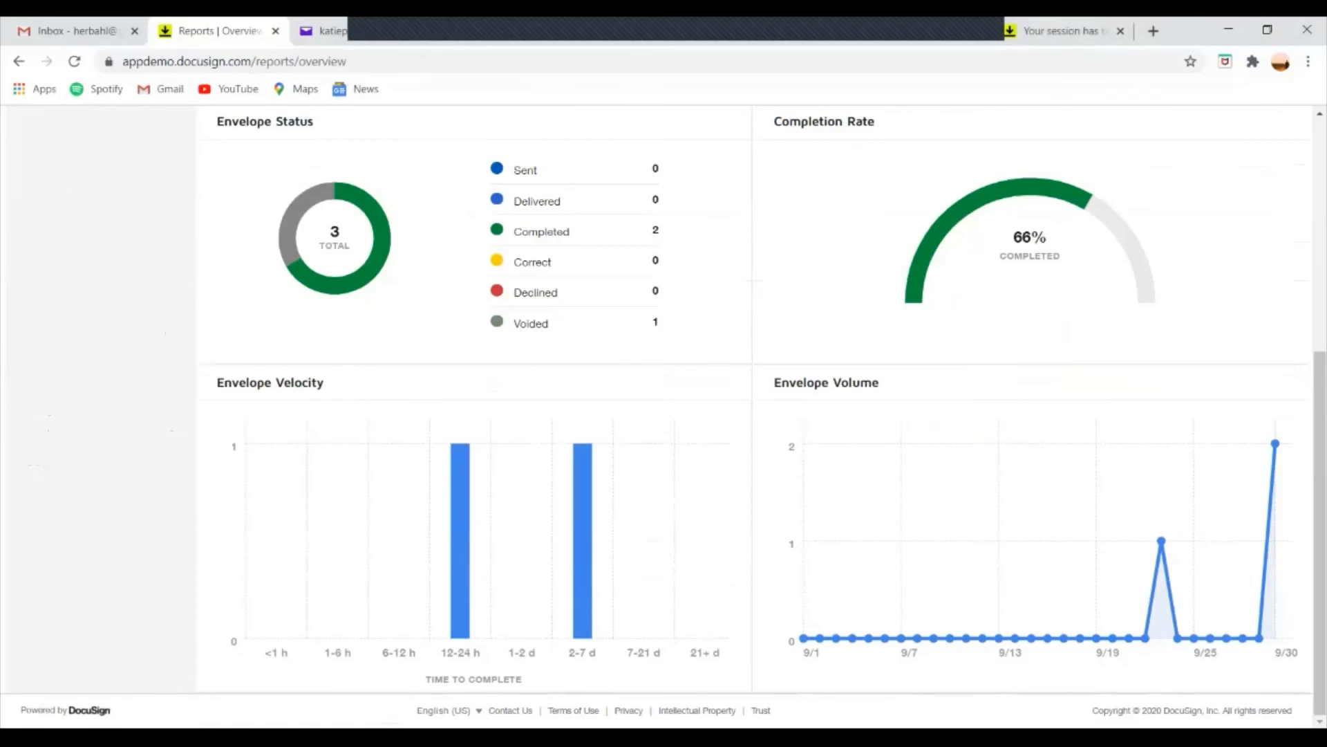
pyautogui.scroll(2, 664, 415)
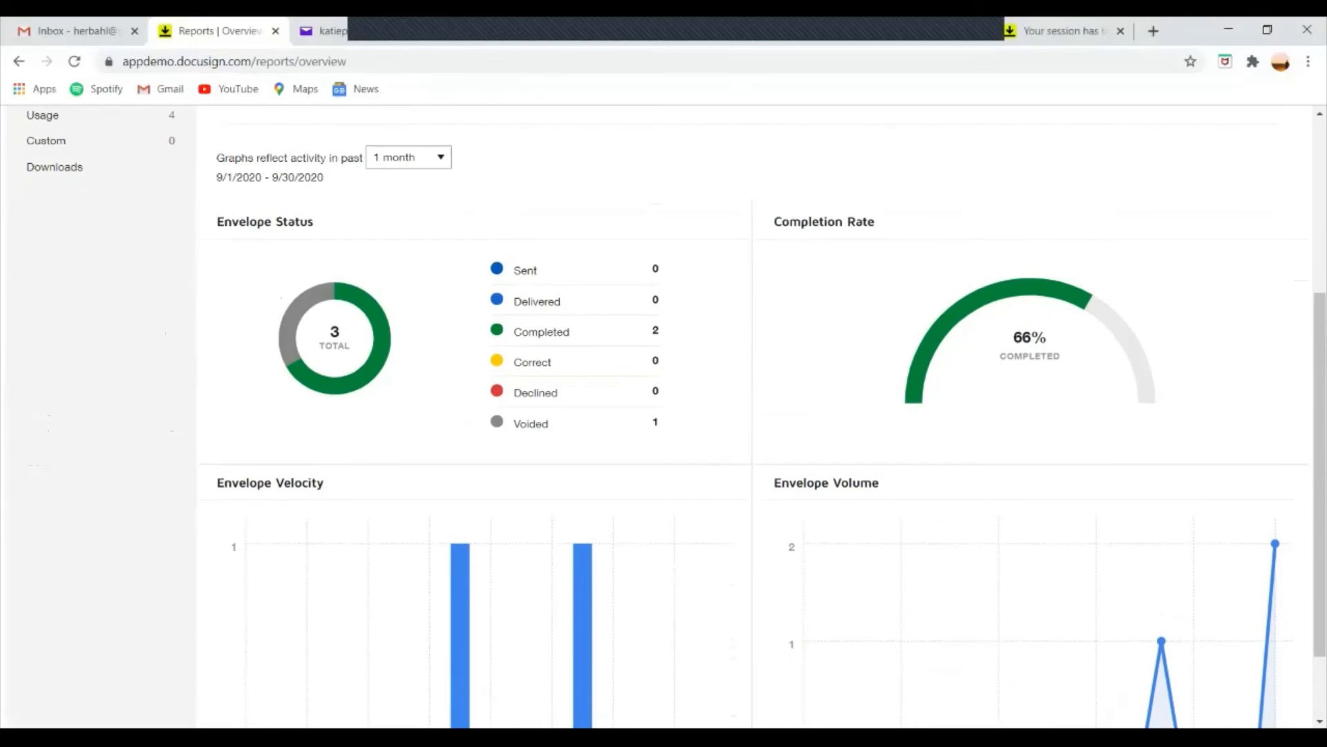
pyautogui.scroll(4, 663, 415)
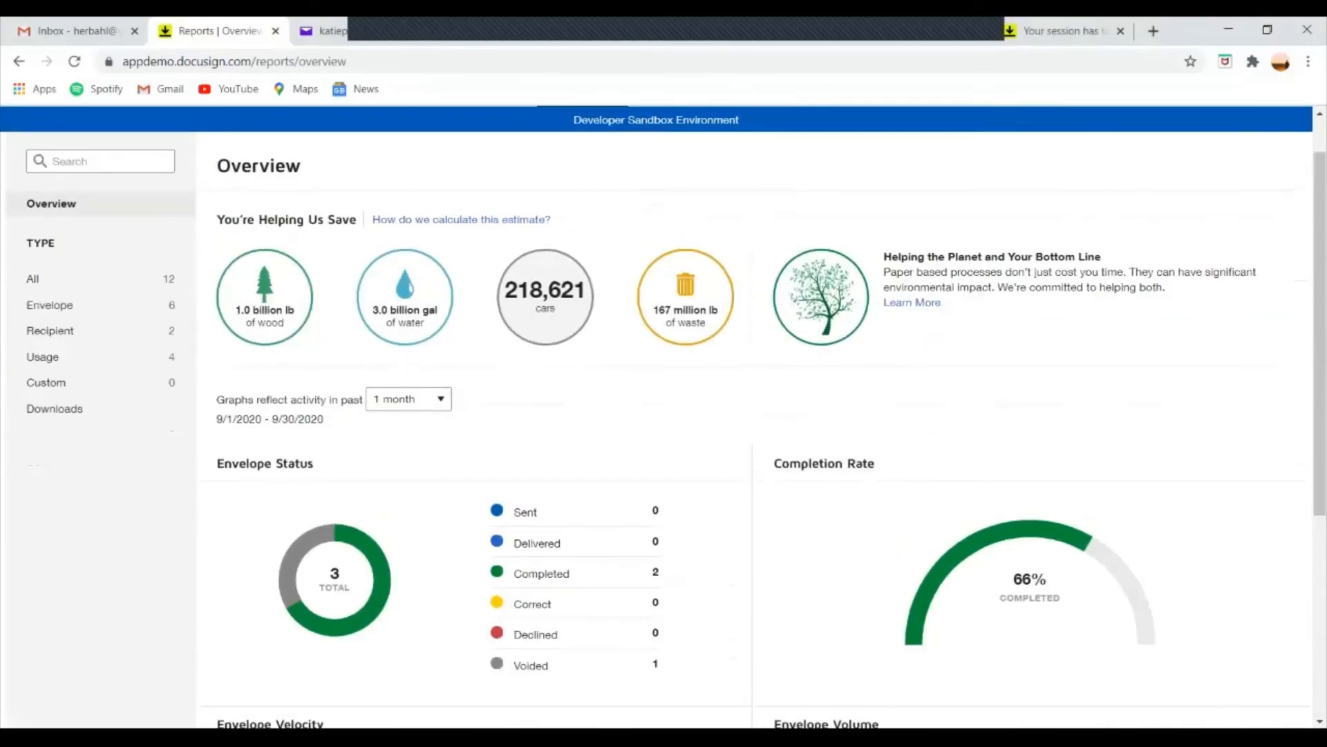
# List all reports, open the Envelope Report, and run it
pyautogui.click(33, 279)
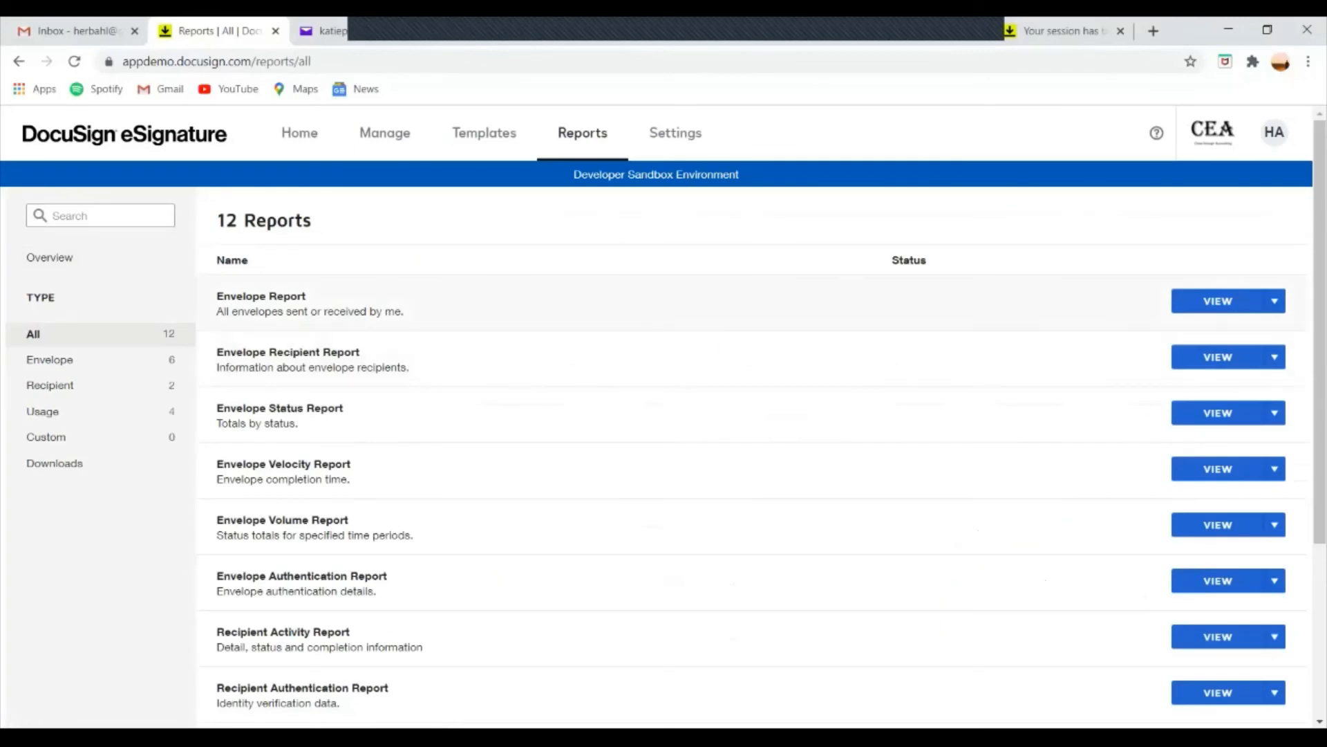
pyautogui.click(1219, 301)
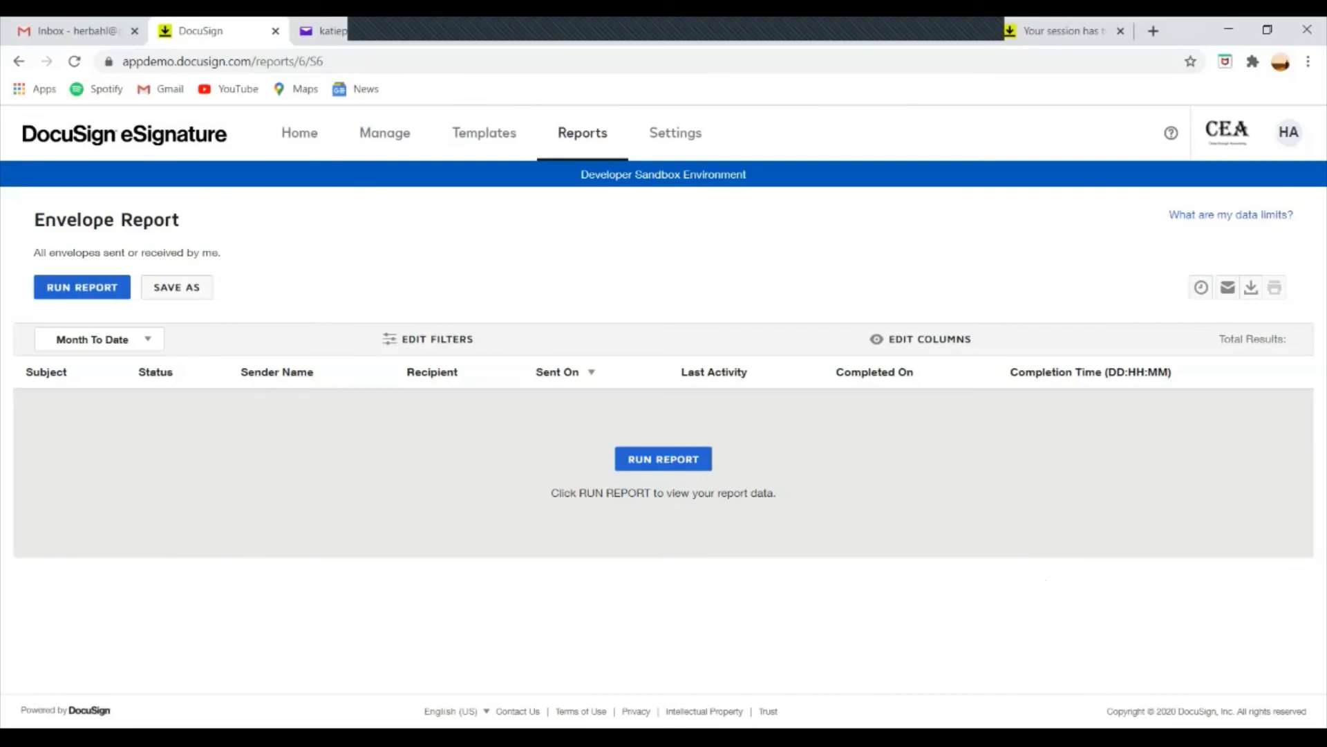
pyautogui.click(663, 459)
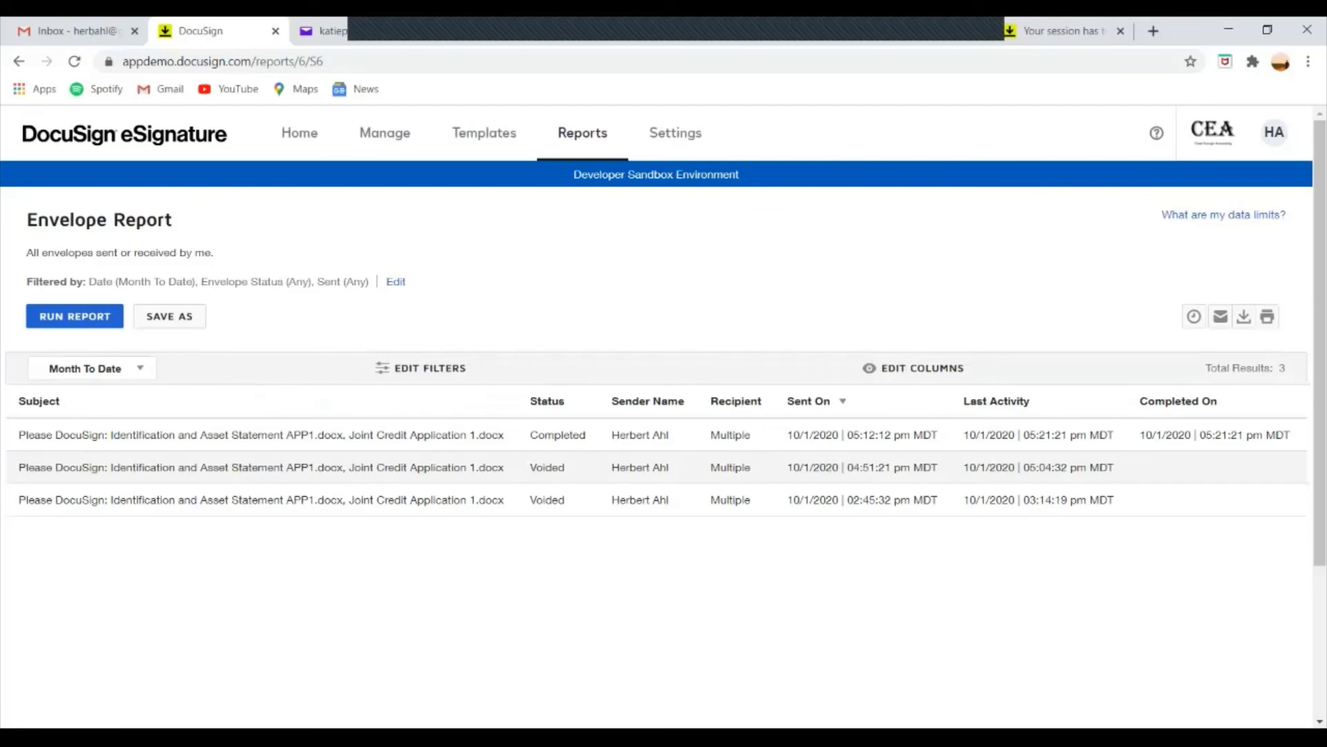
# Open the Envelope Report's column editor, browse the available and selected columns, and close it
pyautogui.click(870, 368)
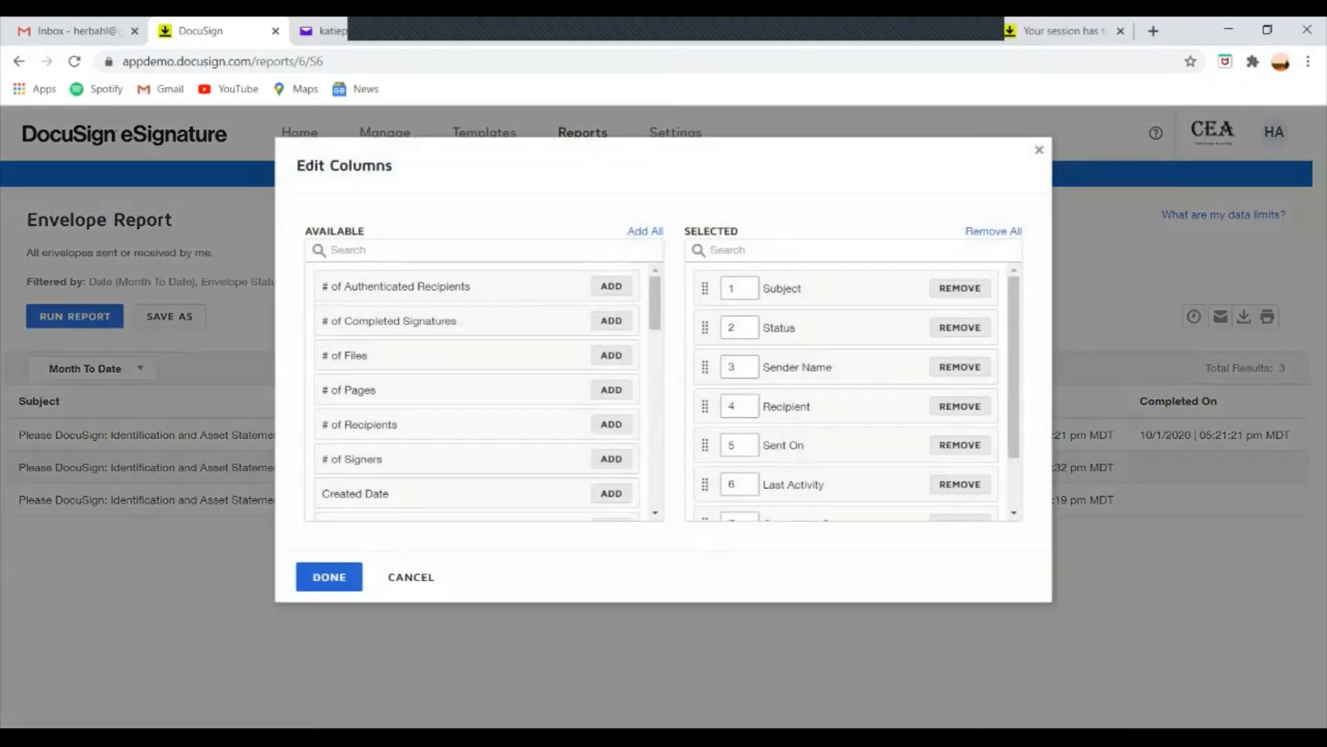
pyautogui.scroll(-2, 847, 391)
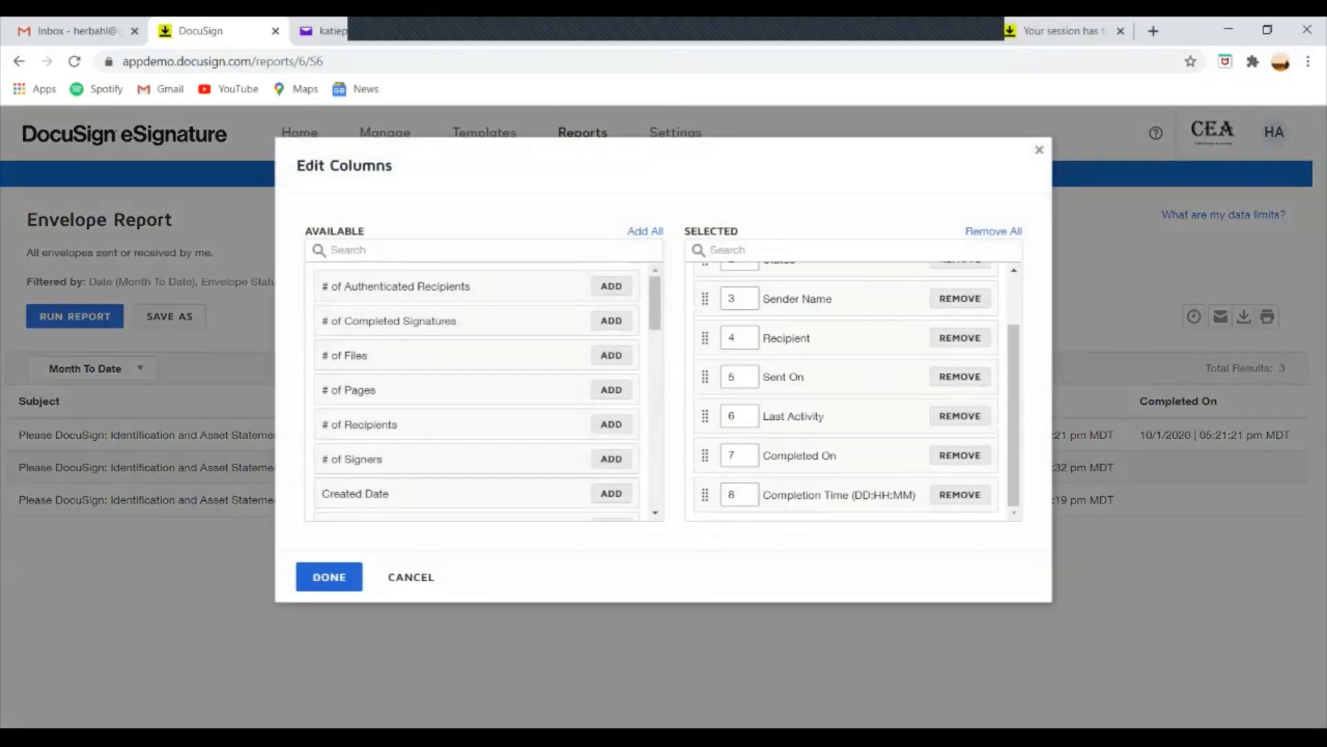
pyautogui.scroll(-8, 477, 391)
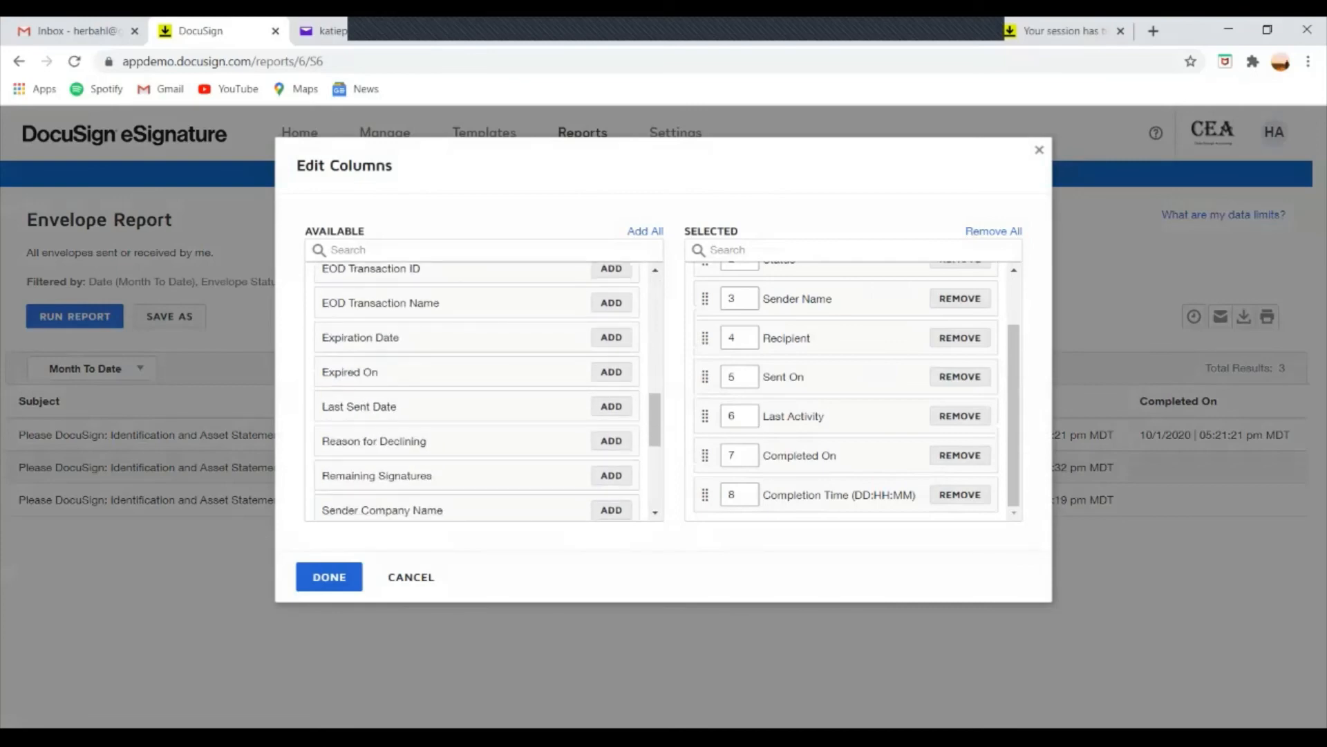
pyautogui.scroll(-4, 477, 391)
pyautogui.scroll(10, 477, 391)
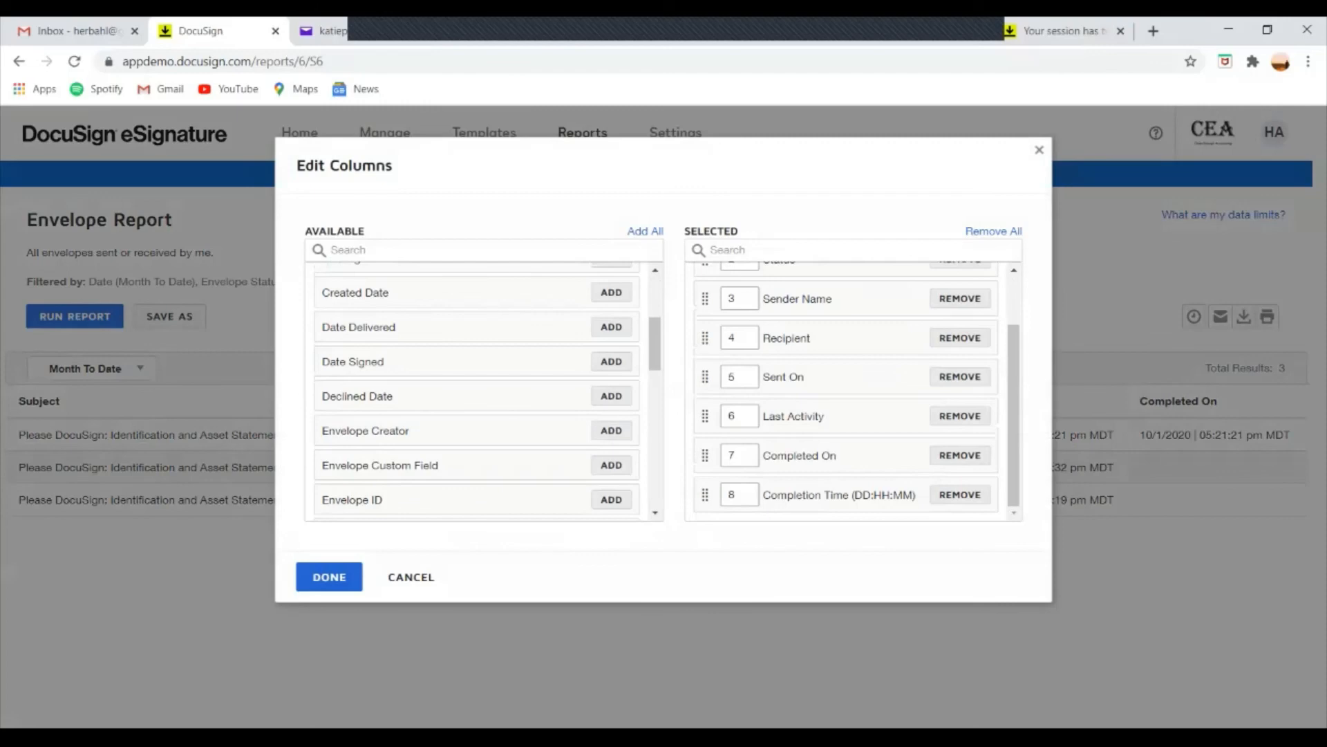
pyautogui.press('Escape')
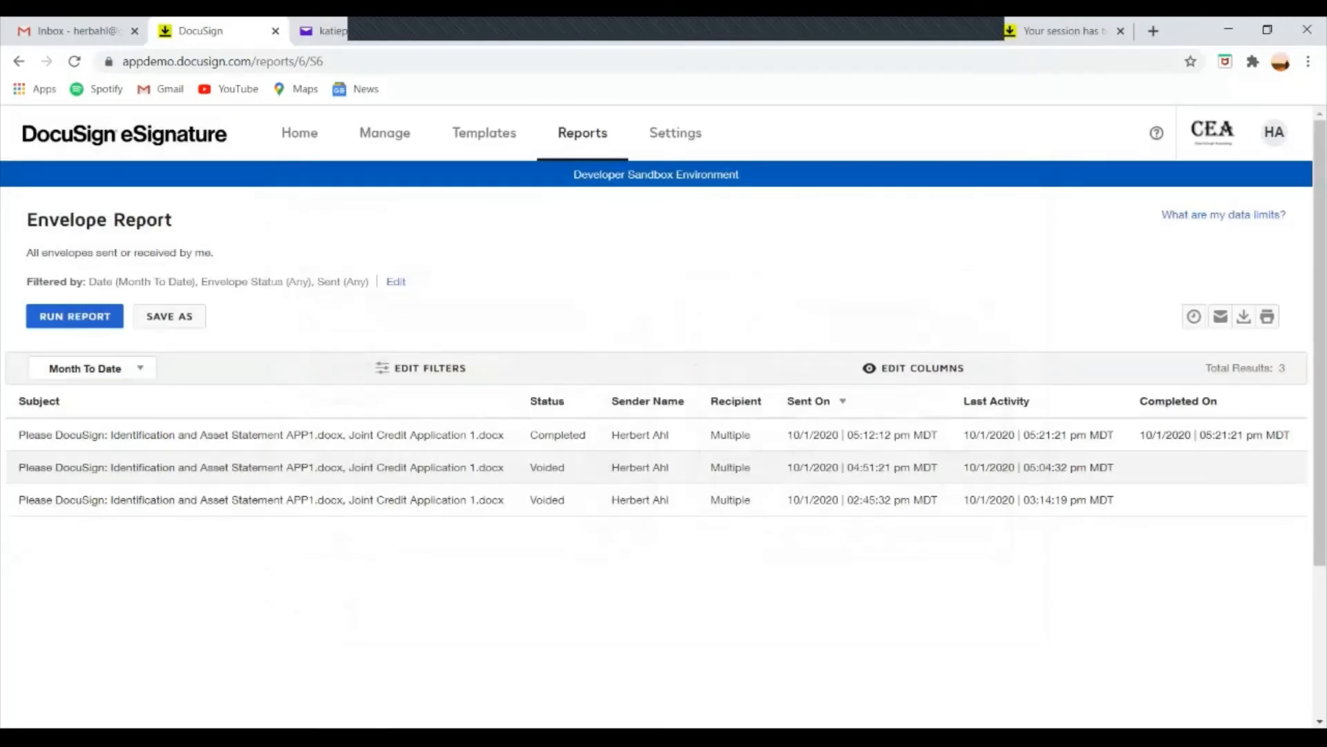
pyautogui.scroll(-5, 664, 415)
pyautogui.scroll(5, 664, 415)
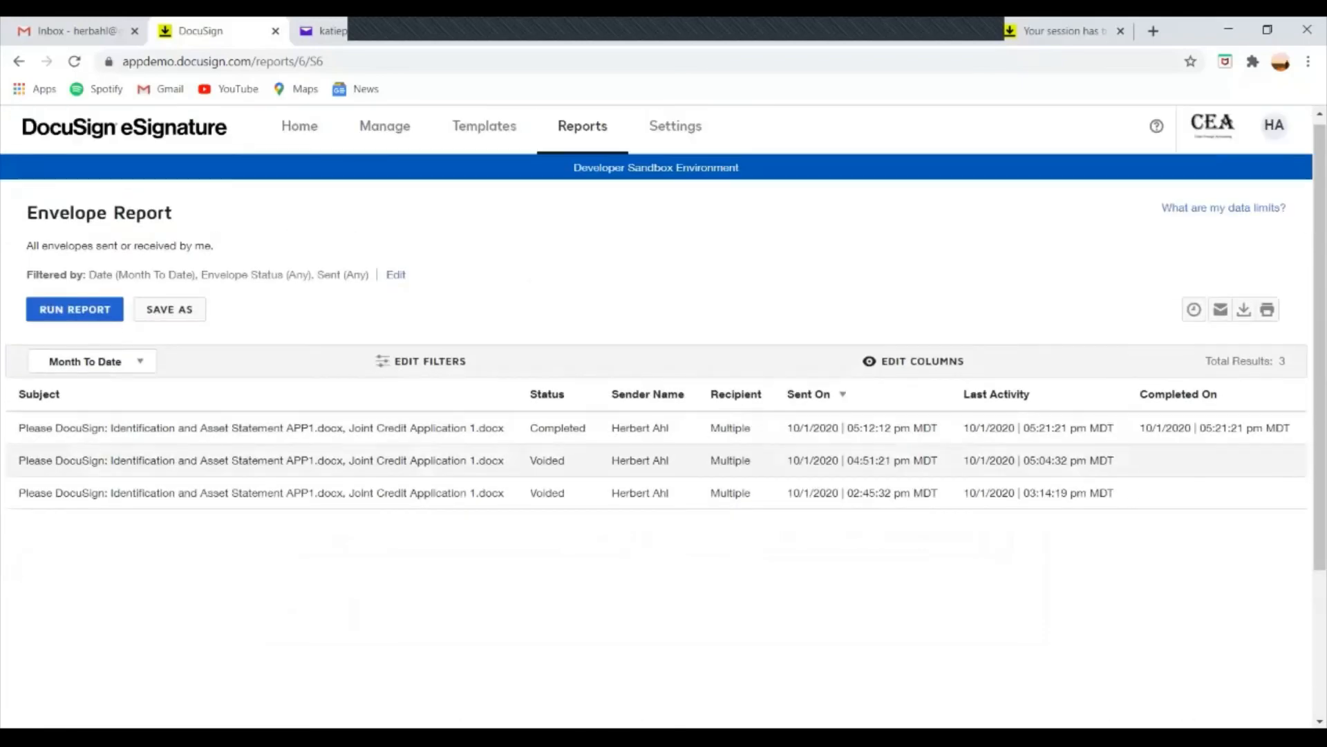
pyautogui.scroll(1, 664, 415)
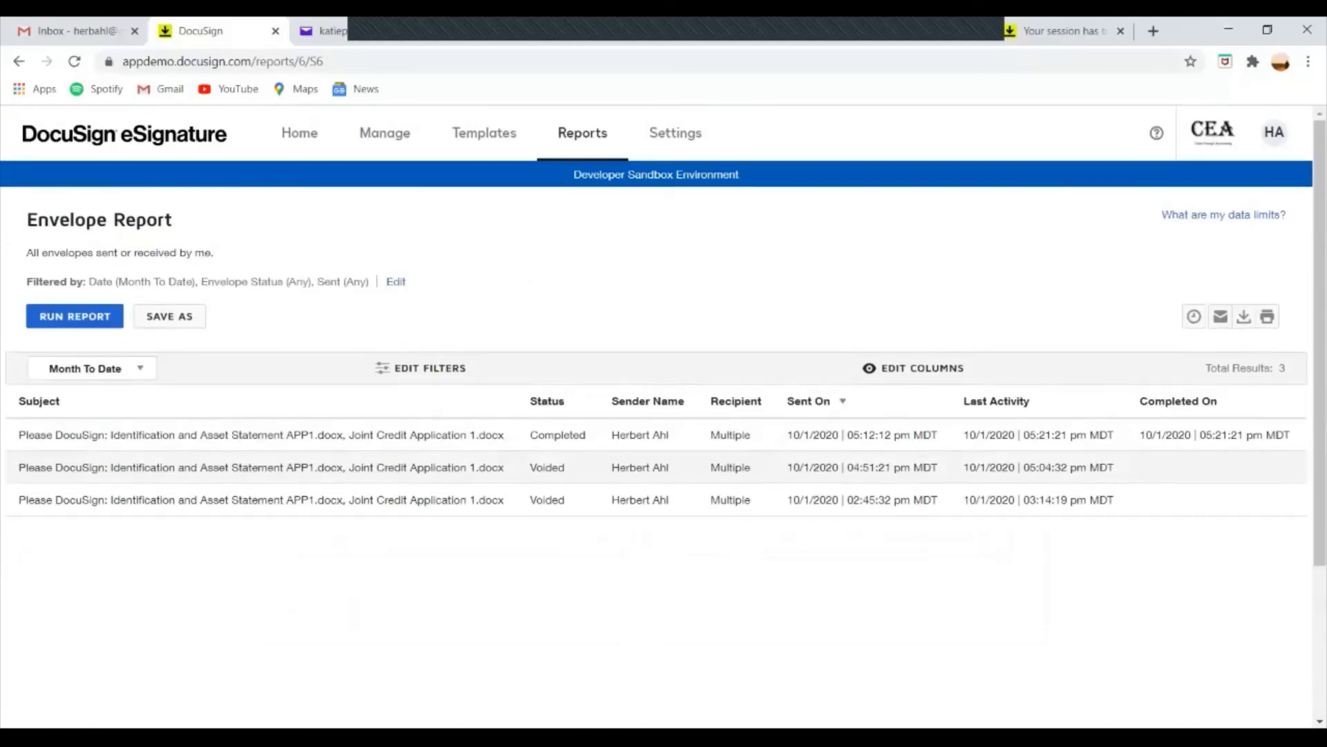